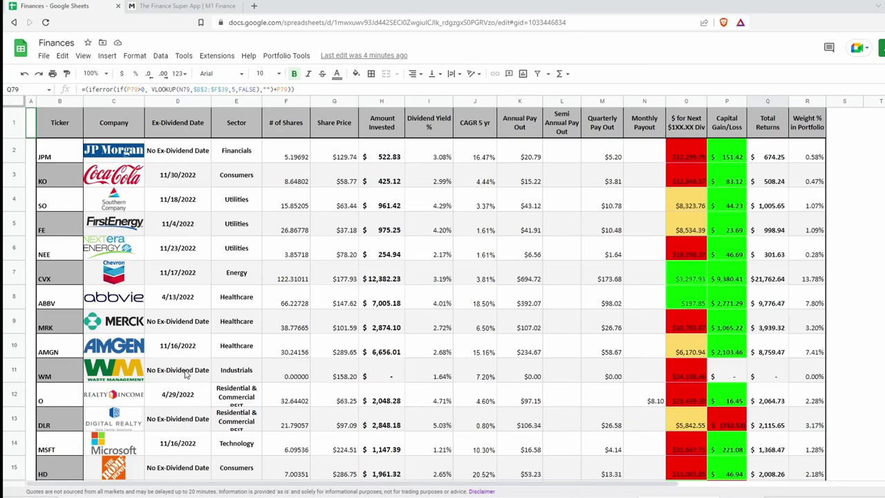
Check the $89,851.16 total invested (H41) and $3,867.00 annual payout (K41), then bring up M1 Finance
scroll(160, 296, "down", 7)
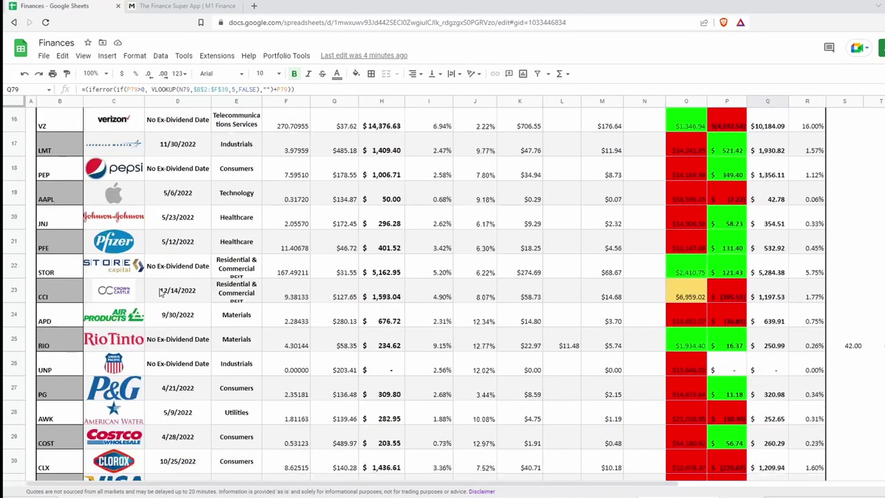
scroll(166, 311, "down", 3)
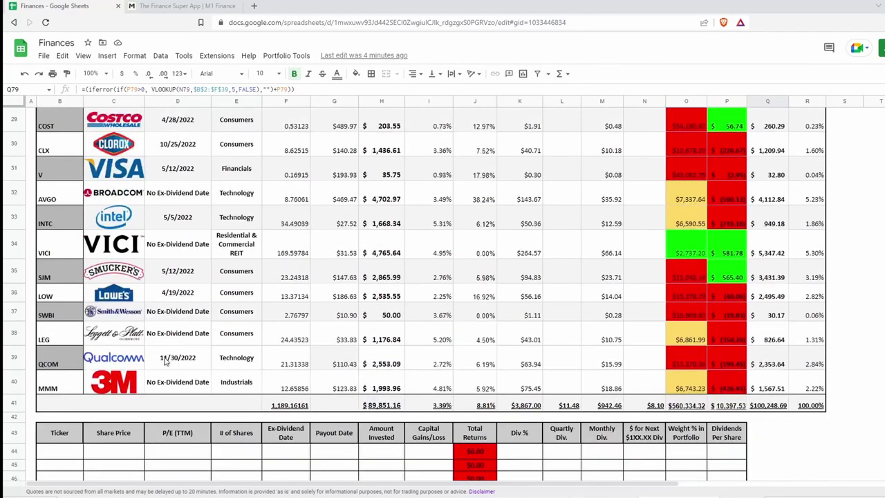
scroll(183, 377, "up", 10)
left_click(385, 405)
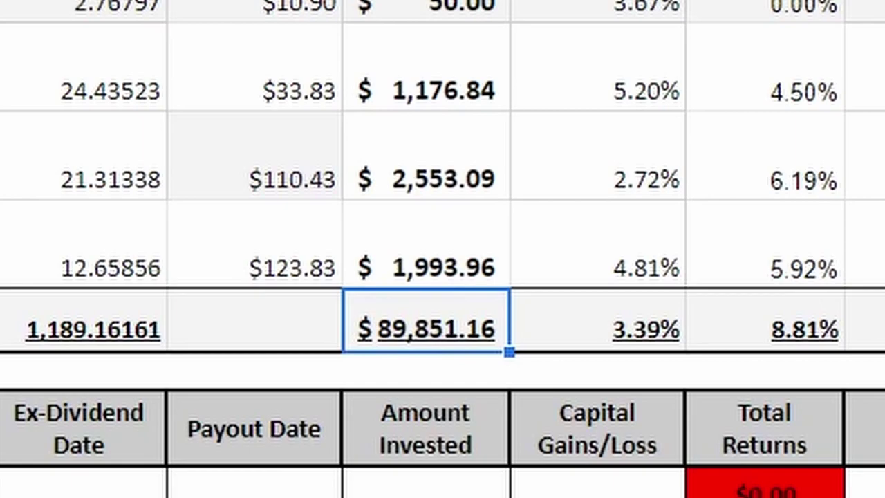
left_click(487, 338)
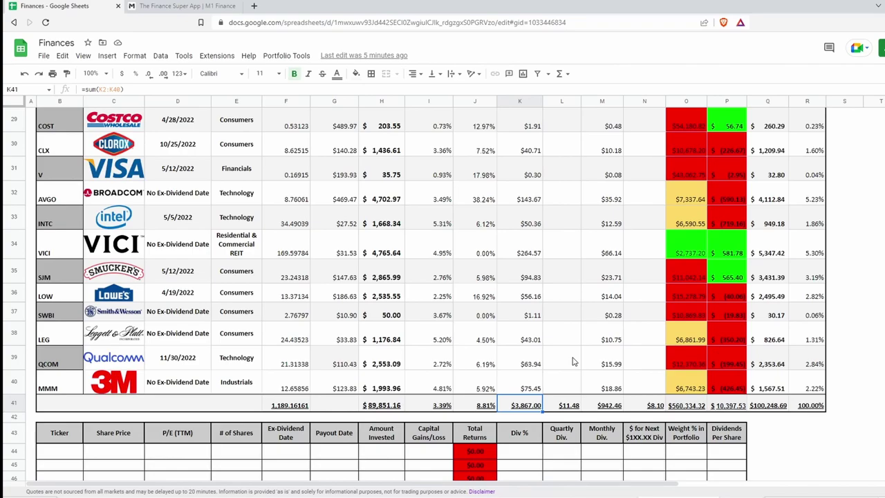
left_click(190, 5)
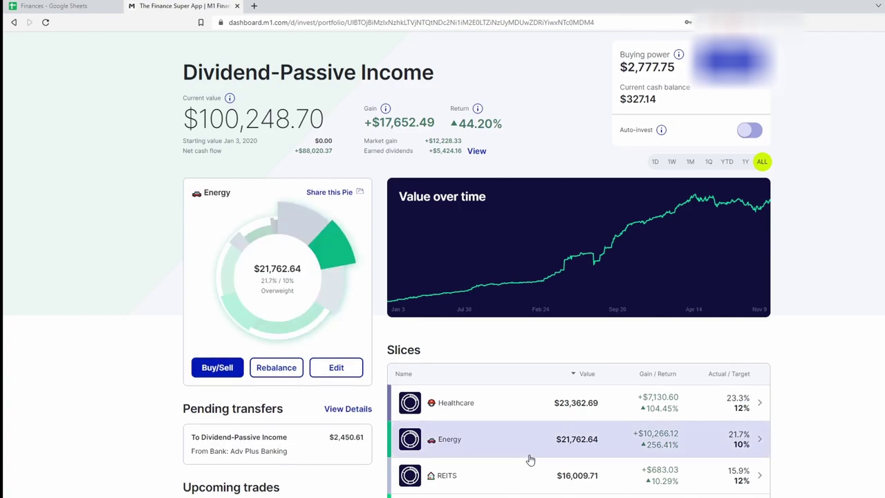
Open the Healthcare pie's AbbVie holding and highlight its 66.22728 share count
left_click(511, 409)
scroll(498, 394, "down", 1)
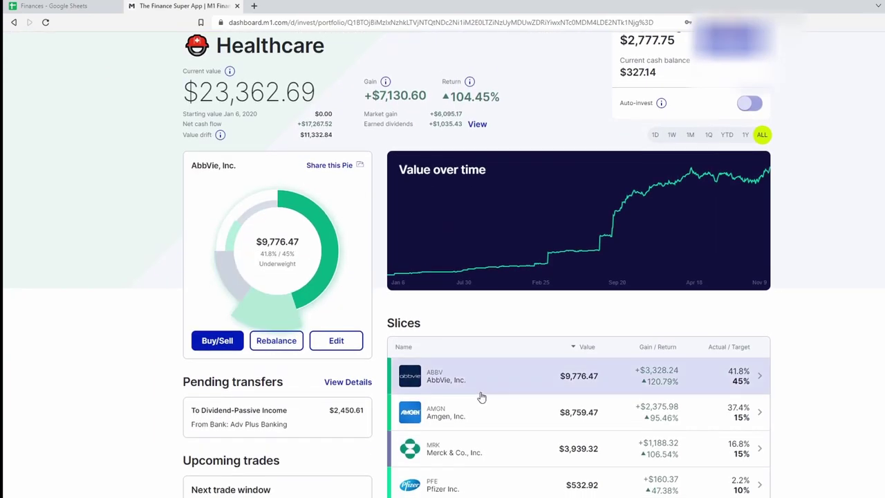
left_click(482, 396)
scroll(470, 393, "down", 2)
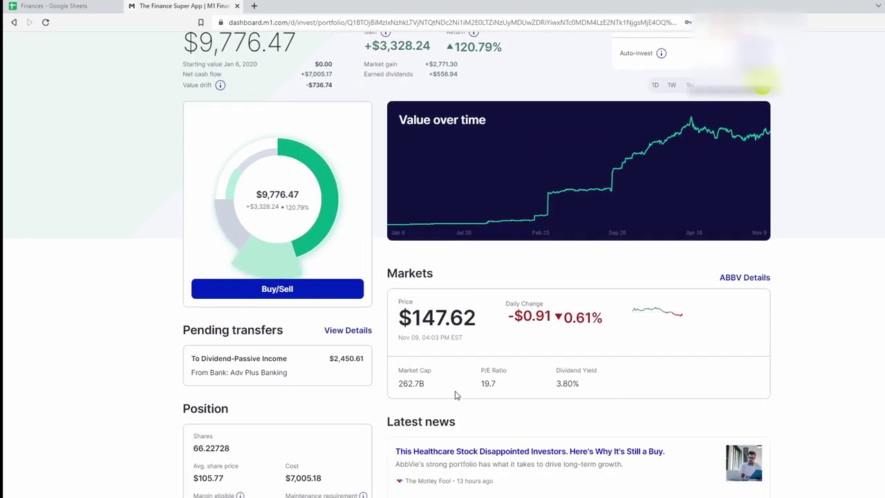
scroll(336, 394, "down", 1)
scroll(207, 381, "up", 3)
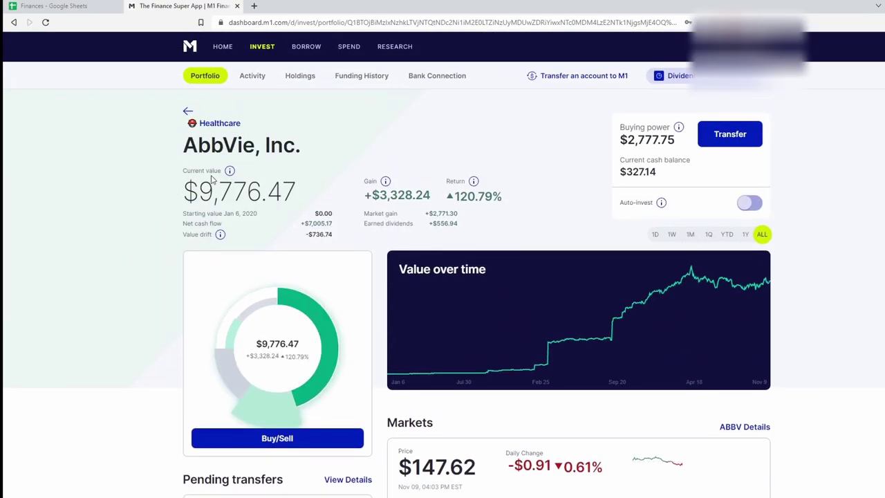
scroll(204, 370, "down", 3)
left_click_drag(192, 352, 243, 360)
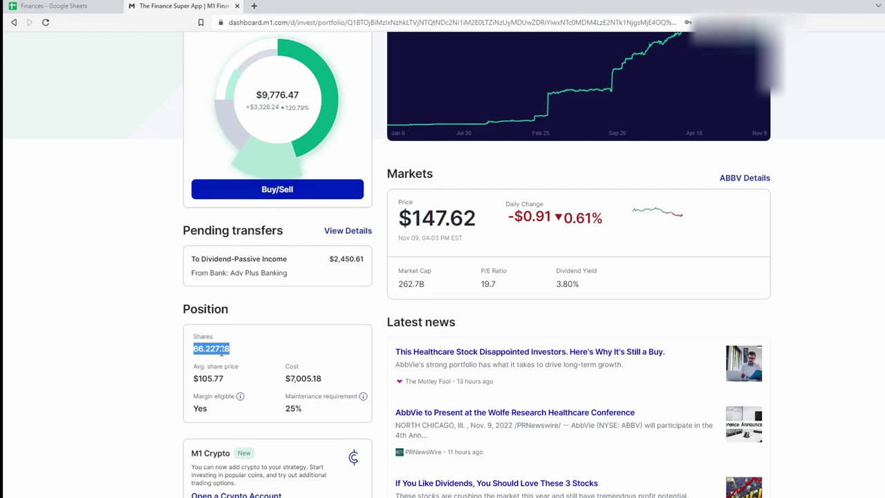
scroll(239, 350, "up", 3)
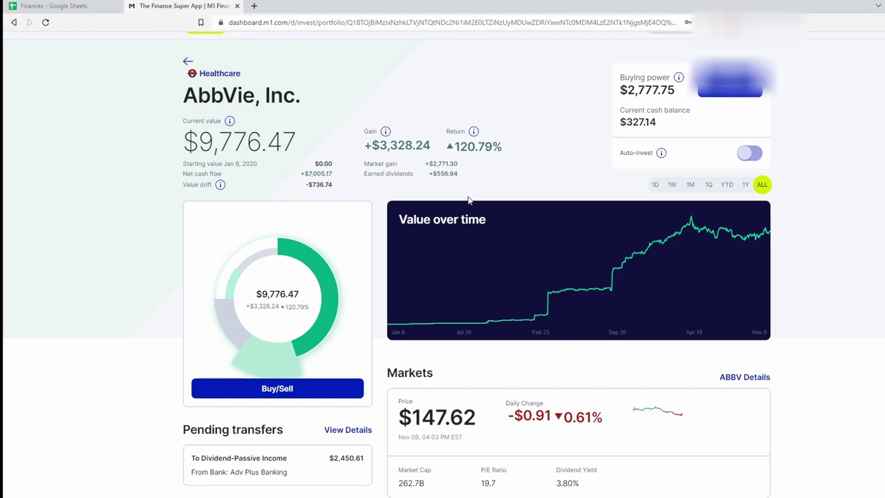
scroll(468, 200, "down", 2)
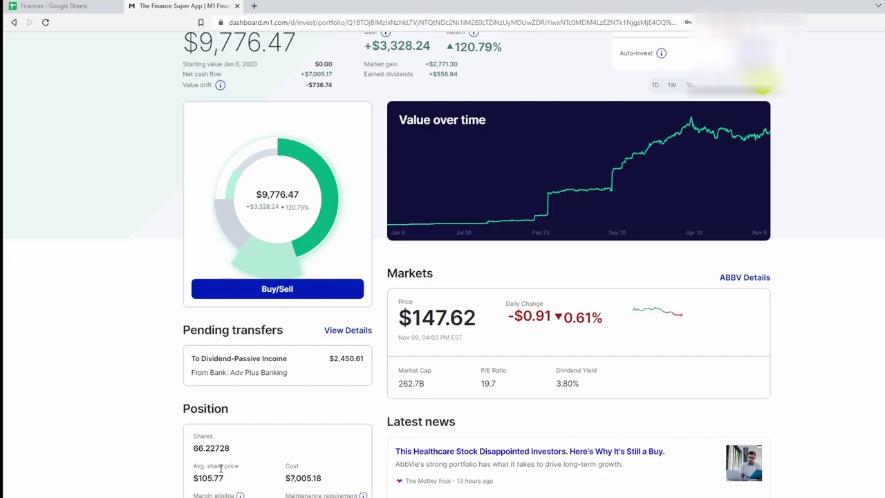
double_click(202, 448)
left_click(232, 452)
Note the $2,777.75 buying power and return to the sheet's Holding's Payout section
scroll(349, 412, "up", 2)
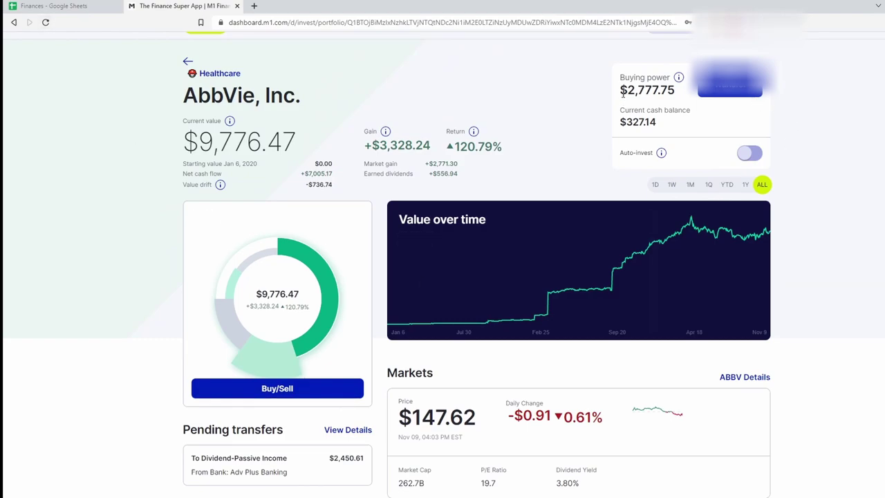
left_click_drag(621, 92, 688, 98)
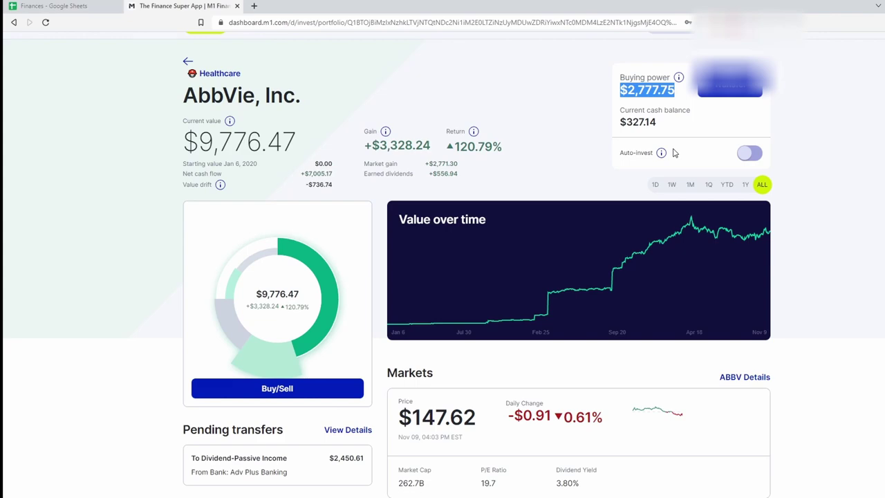
left_click(69, 6)
scroll(477, 346, "down", 10)
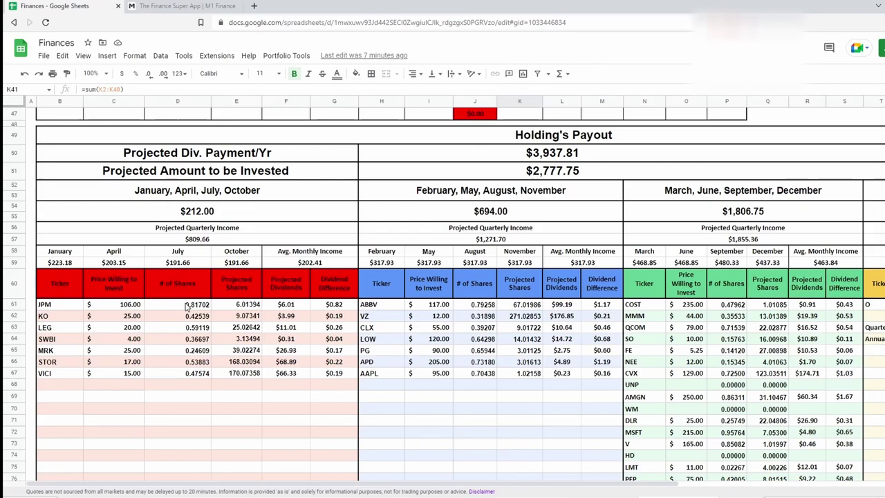
Review invest amounts and projected shares for each payout group, ending on JPM's $106 in C61
left_click_drag(127, 304, 128, 377)
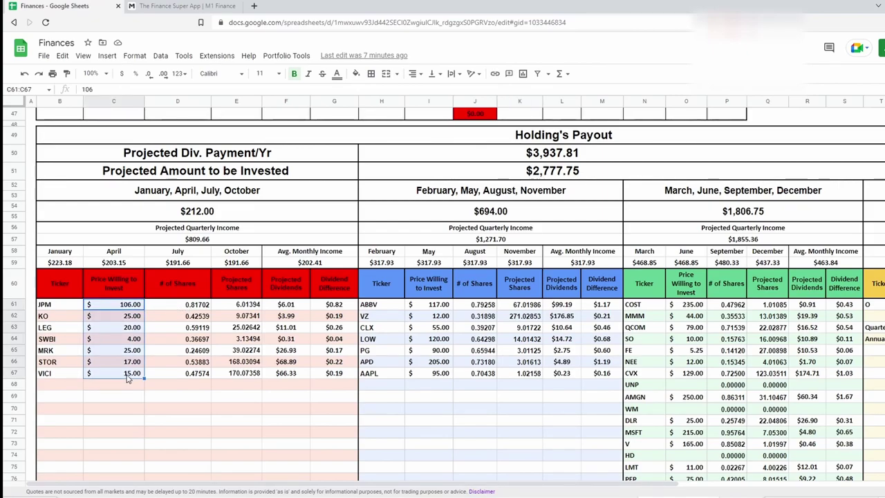
left_click_drag(200, 305, 199, 373)
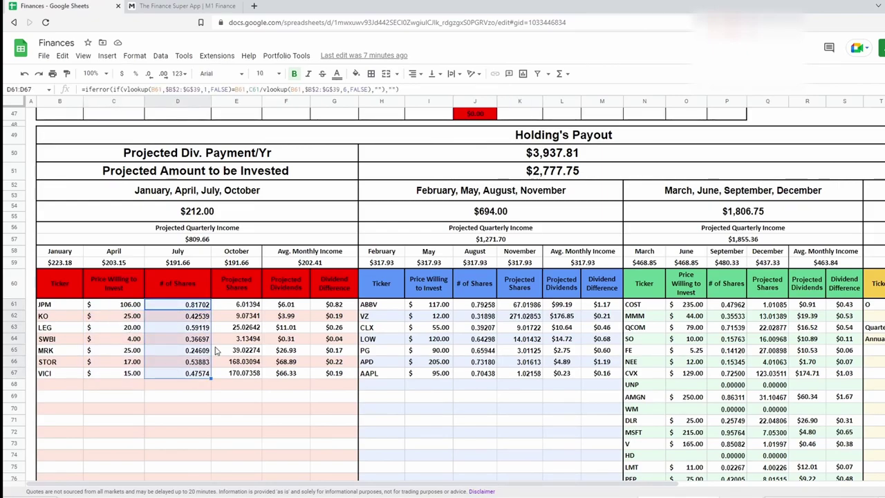
left_click_drag(238, 304, 242, 377)
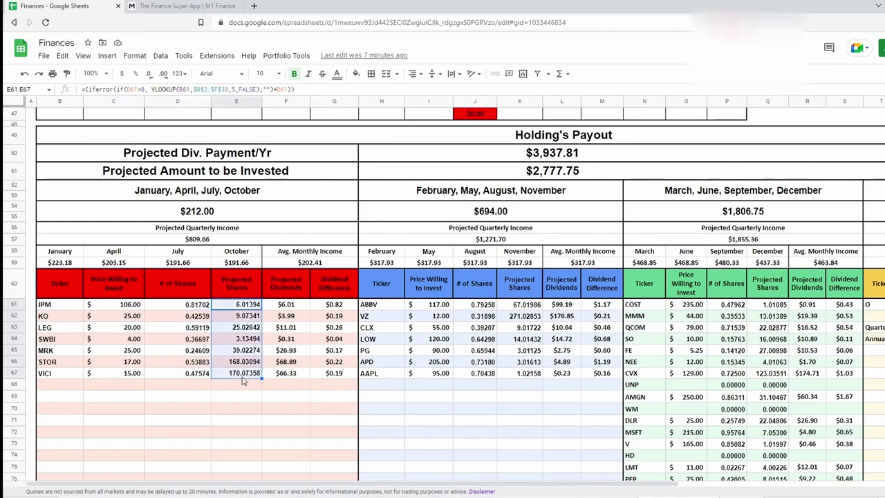
left_click_drag(334, 305, 334, 374)
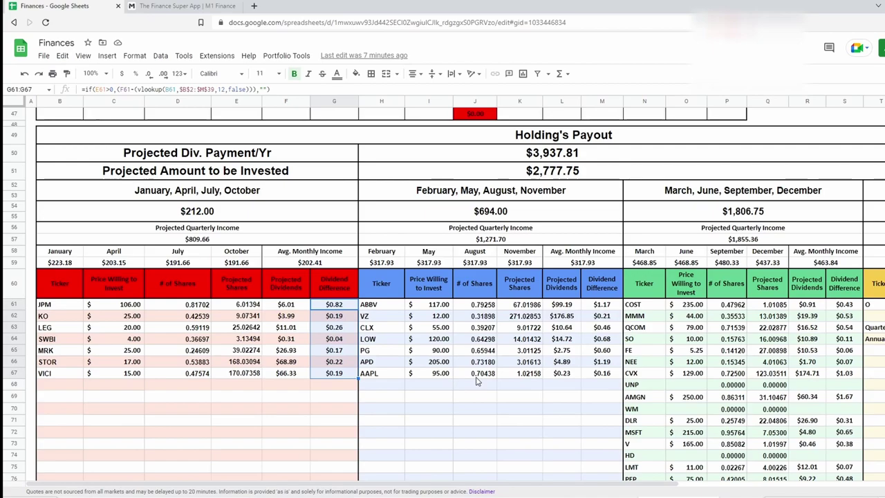
left_click_drag(111, 304, 114, 373)
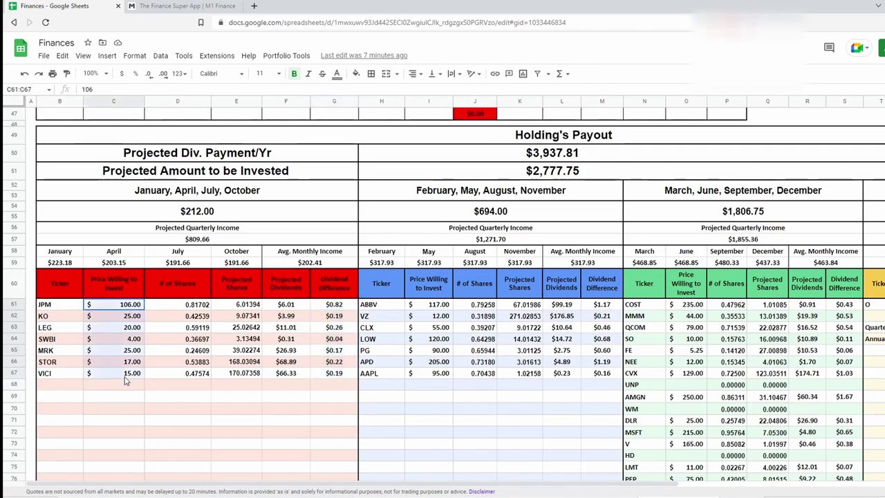
left_click_drag(428, 304, 432, 373)
left_click_drag(691, 305, 678, 419)
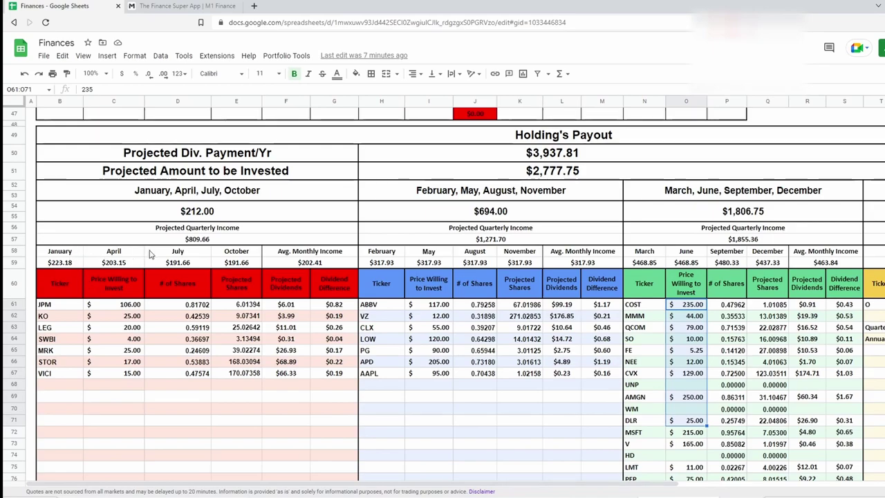
left_click(113, 306)
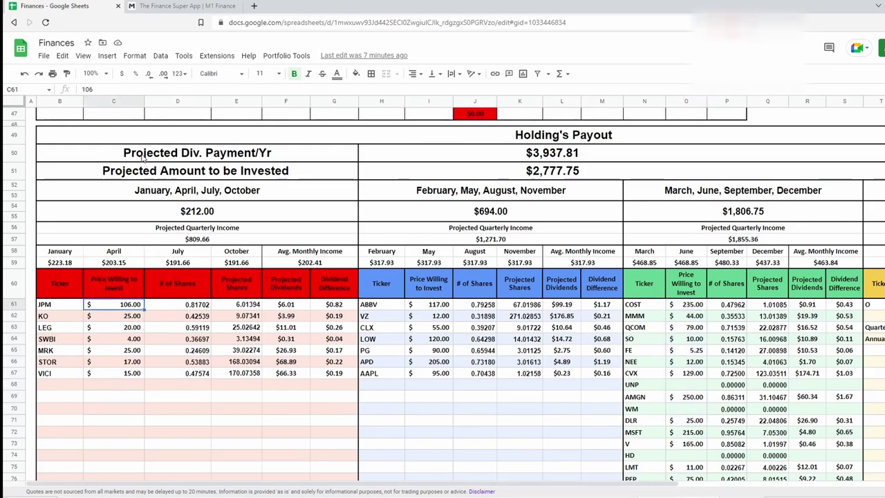
Buy $106 of JPMorgan Chase & Co. from the Financials pie
left_click(153, 5)
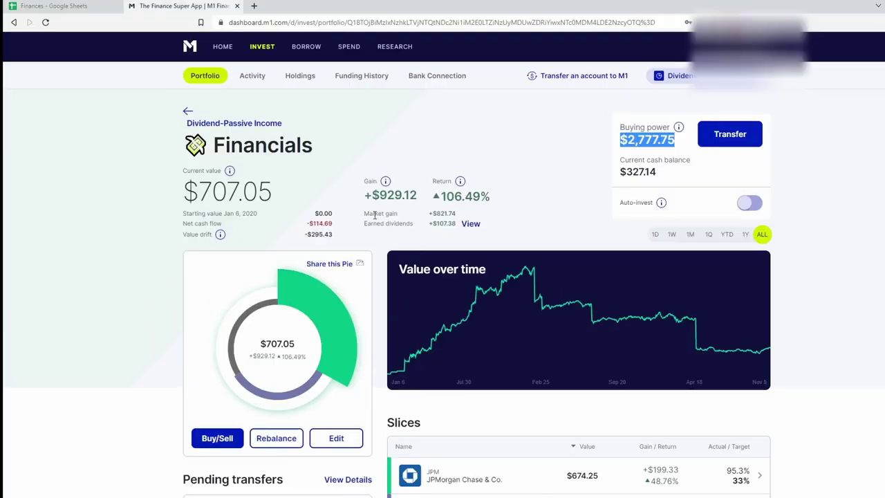
scroll(492, 290, "down", 2)
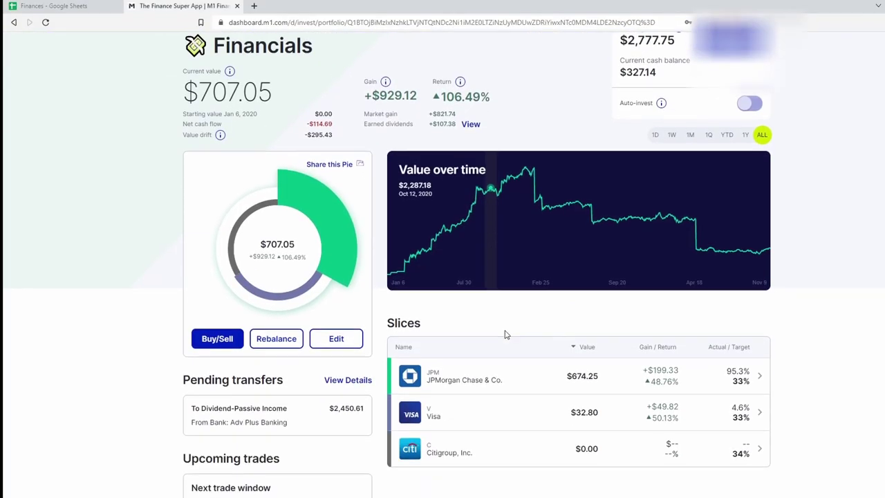
left_click(497, 371)
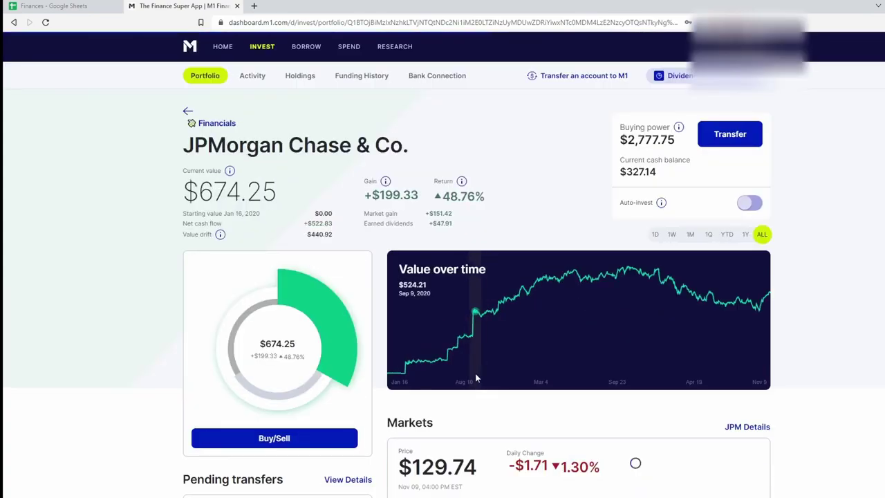
scroll(107, 308, "down", 1)
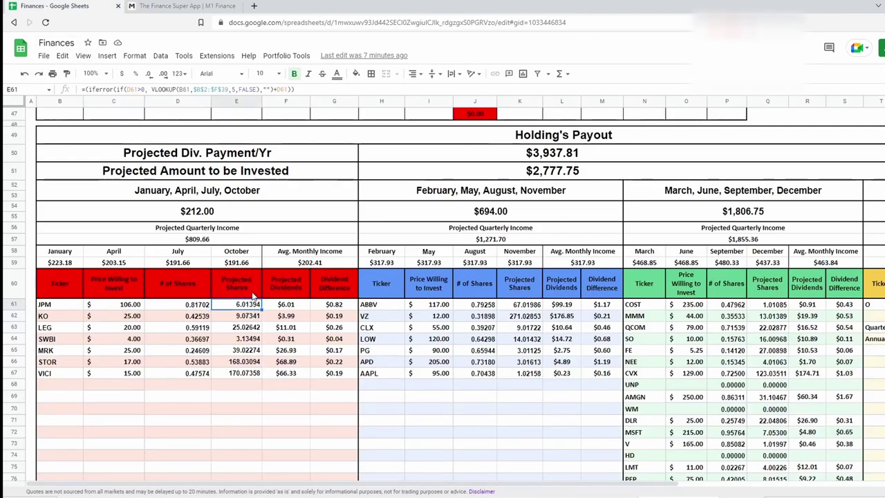
left_click(166, 5)
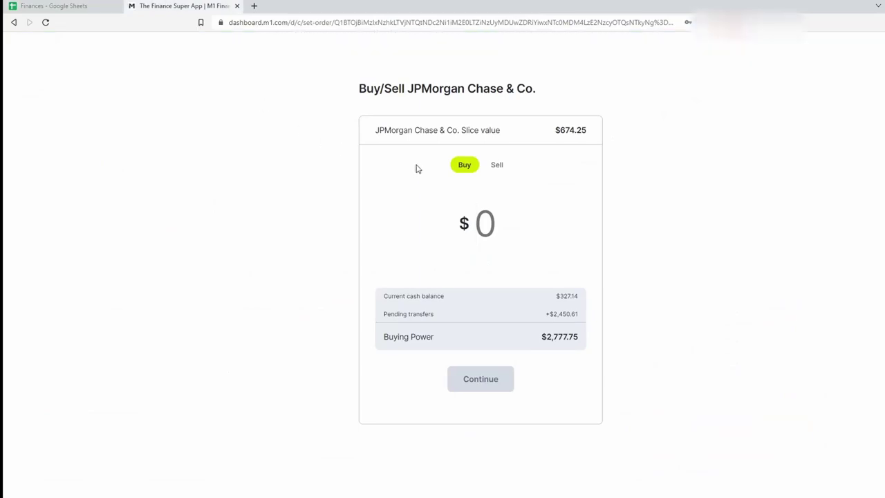
type("105")
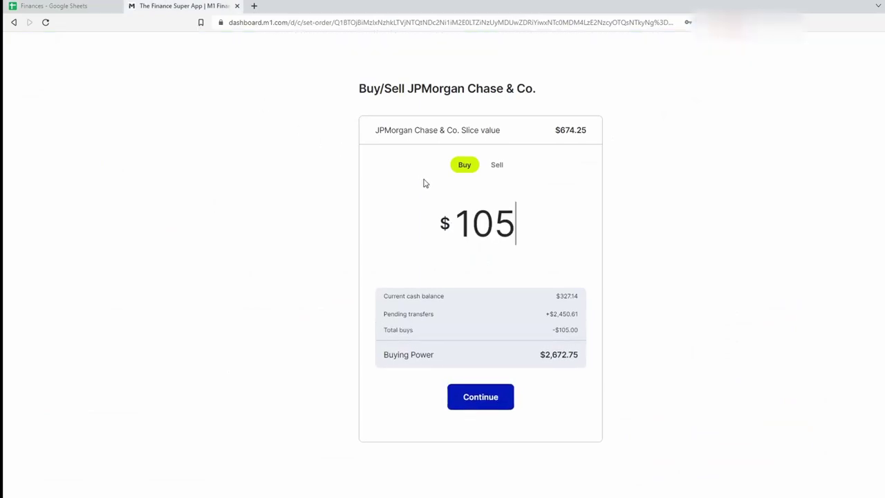
key("BackSpace")
key("BackSpace")
key("BackSpace")
type("106")
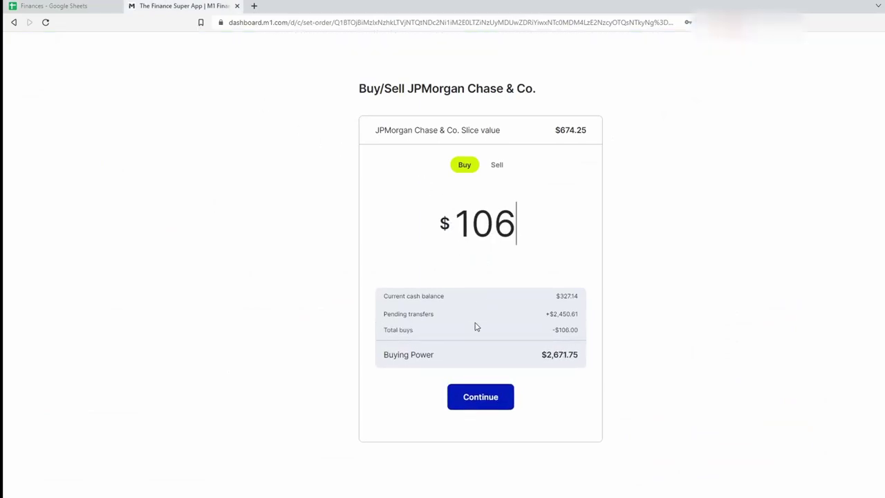
left_click(489, 411)
left_click(484, 379)
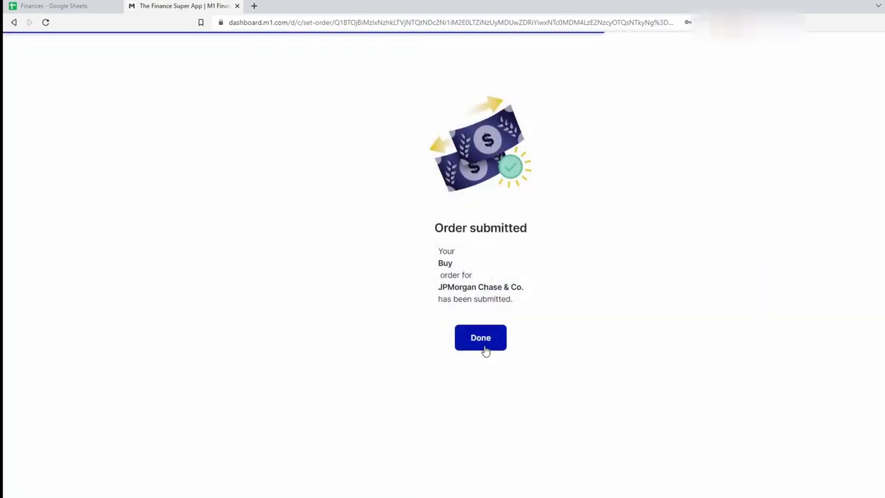
left_click(486, 342)
Return to the Financials pie and open the Visa holding's page
scroll(486, 338, "down", 2)
scroll(282, 147, "up", 2)
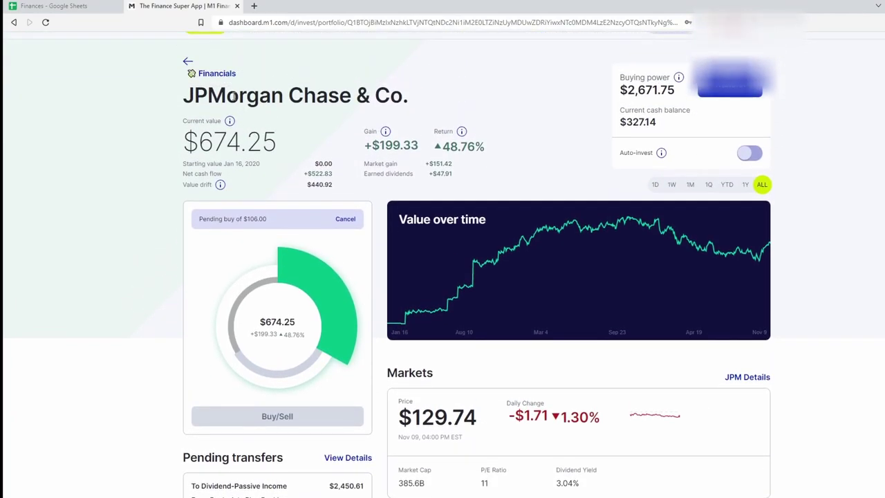
left_click(208, 69)
scroll(387, 235, "down", 3)
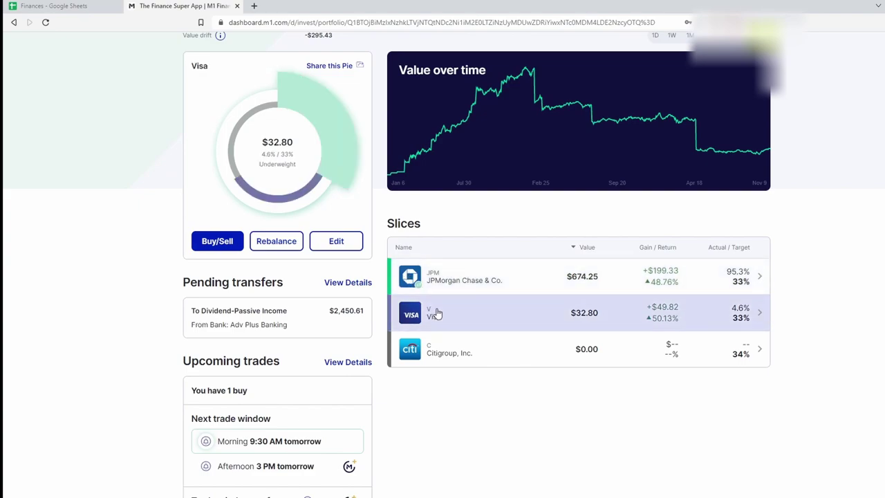
left_click(433, 312)
Look up Visa's $165 price willing to invest and projected shares in the spreadsheet
left_click(55, 5)
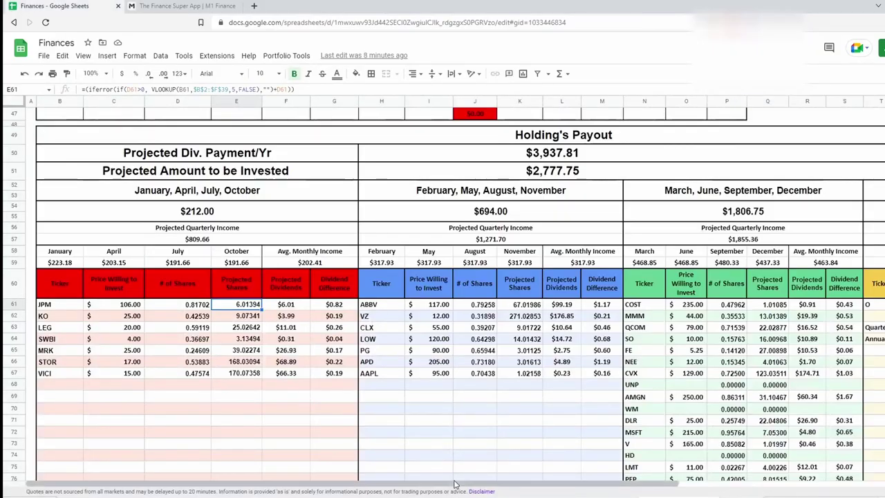
scroll(553, 430, "right", 3)
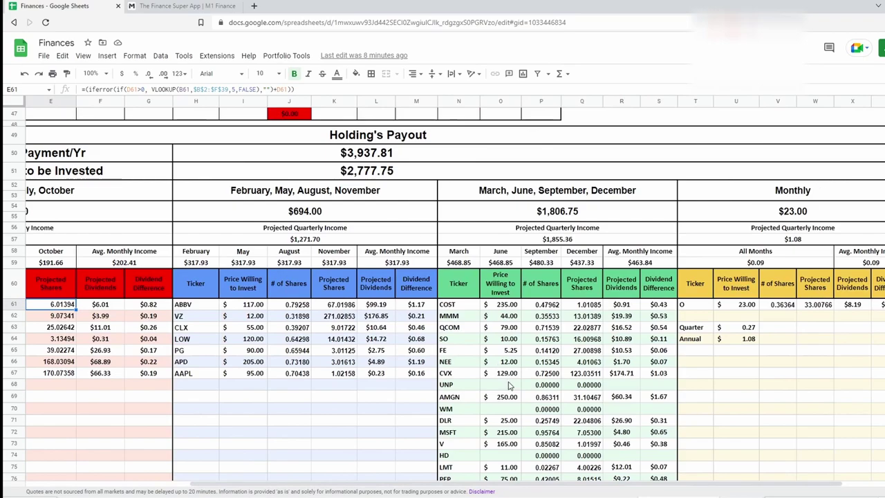
scroll(548, 253, "down", 2)
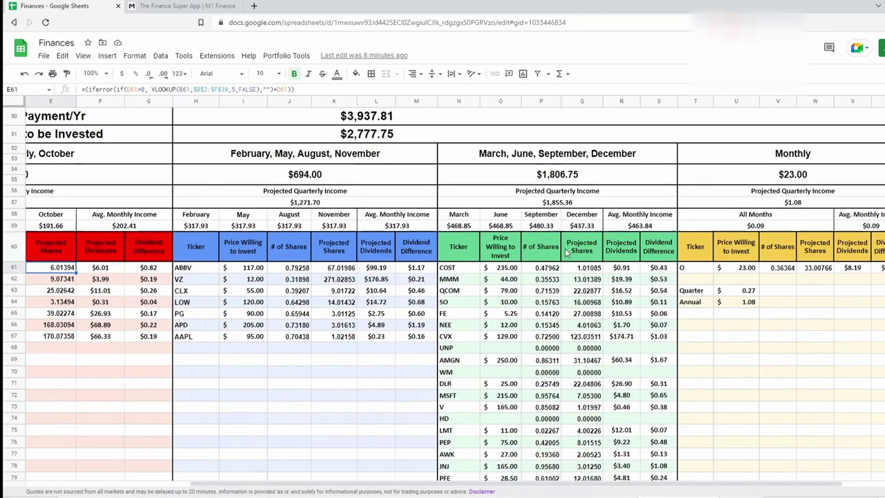
left_click(505, 372)
key("Right")
key("Right")
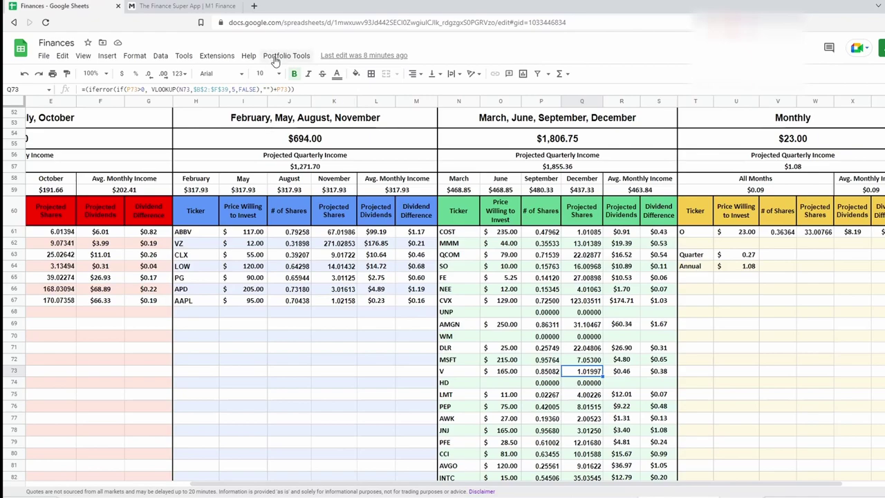
left_click(194, 5)
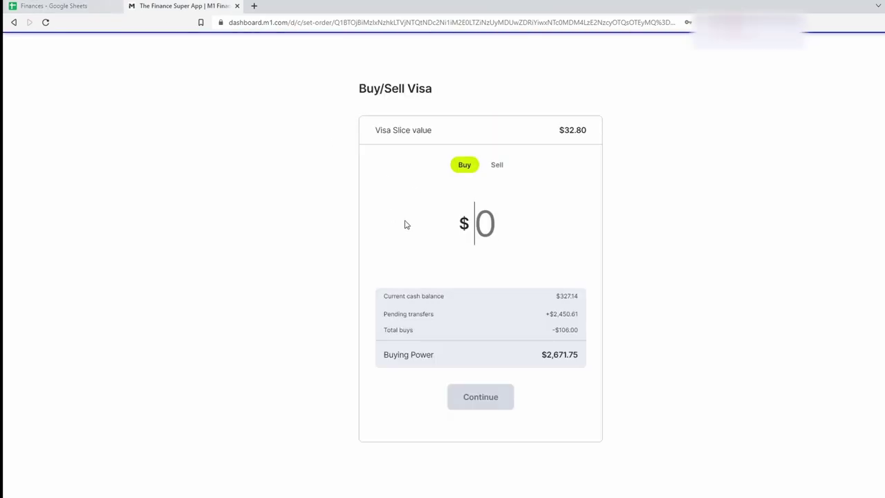
left_click(48, 5)
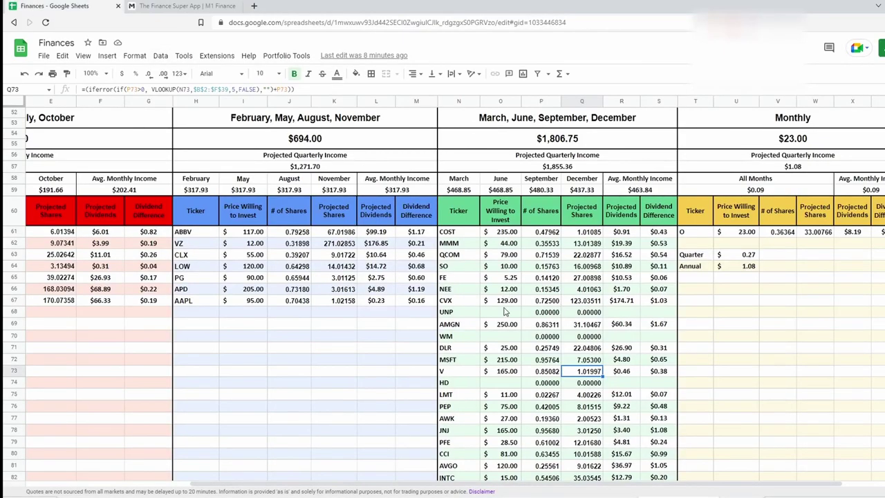
Place a $165 buy order for Visa
key("ctrl+Tab")
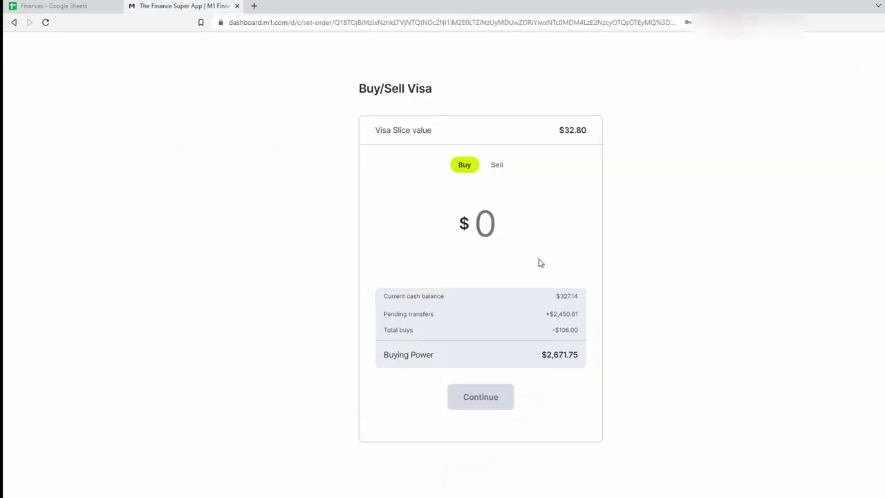
type("165")
left_click(498, 397)
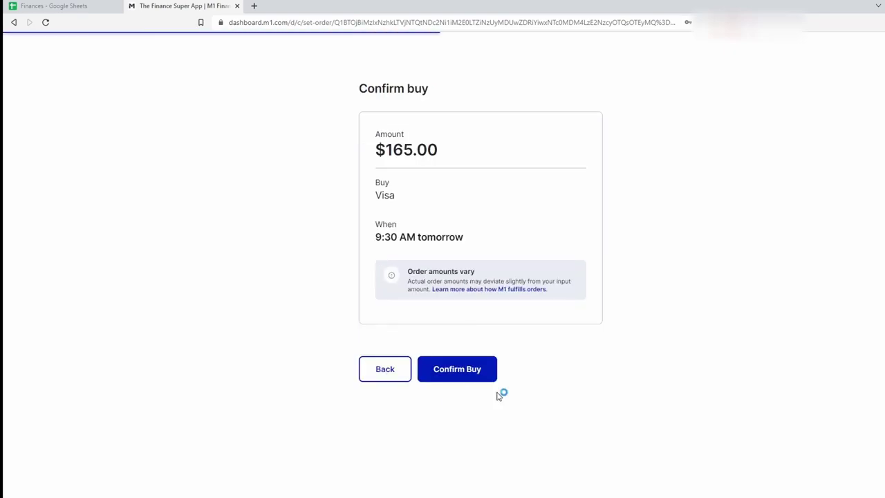
left_click(469, 369)
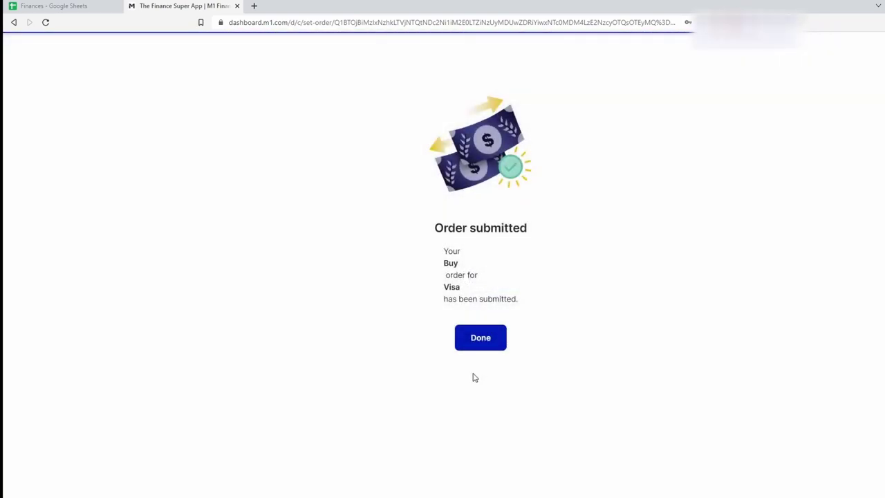
left_click(480, 343)
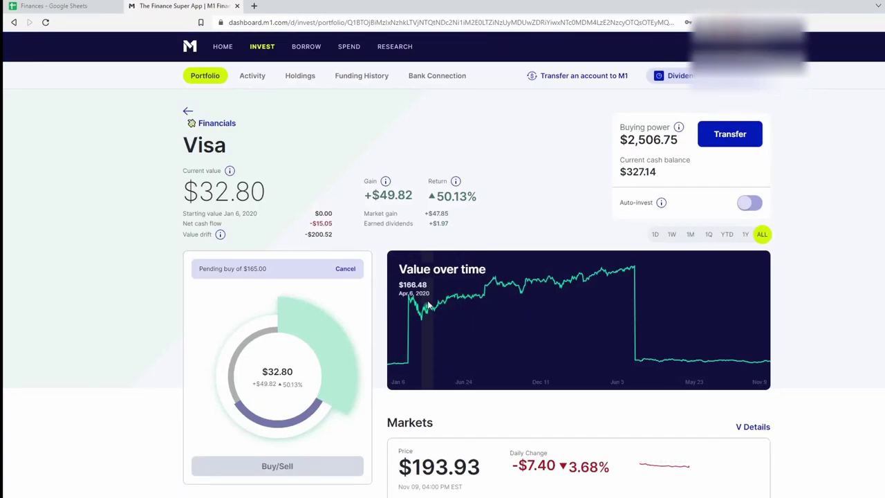
Go up through the Financials pie to the Dividend-Passive Income sector slices
scroll(465, 304, "down", 1)
scroll(467, 315, "up", 1)
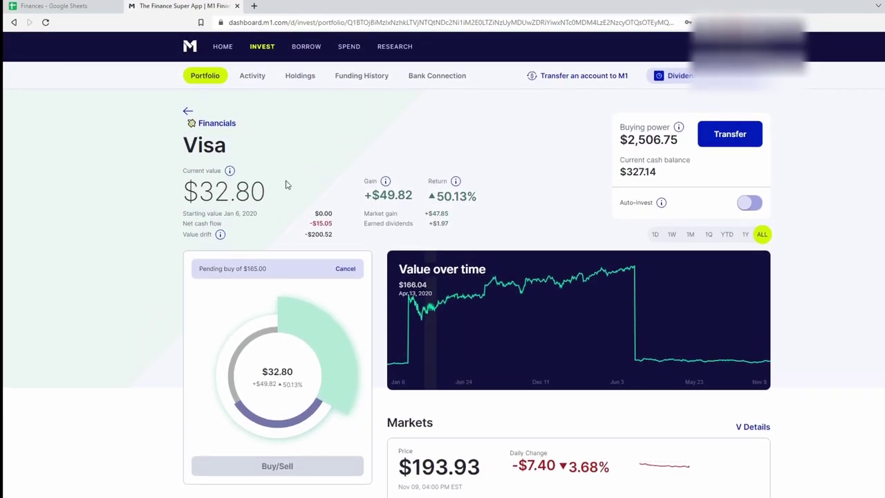
left_click(207, 124)
scroll(543, 325, "down", 3)
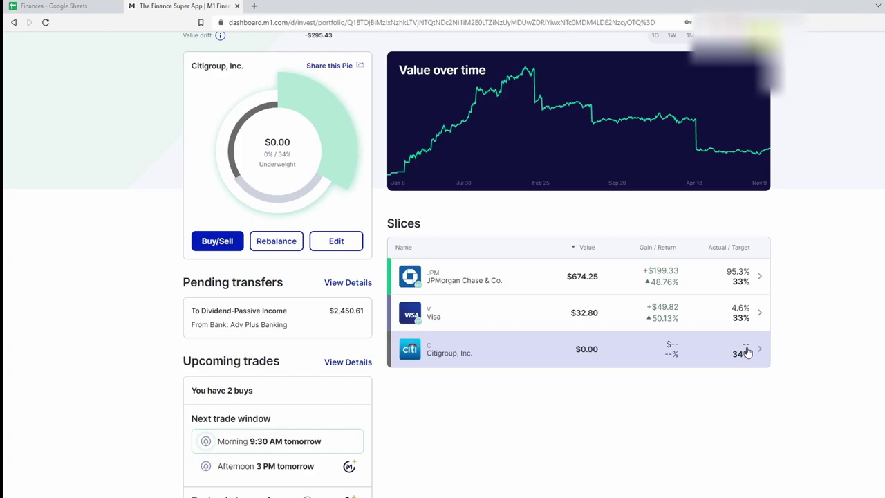
scroll(515, 362, "up", 2)
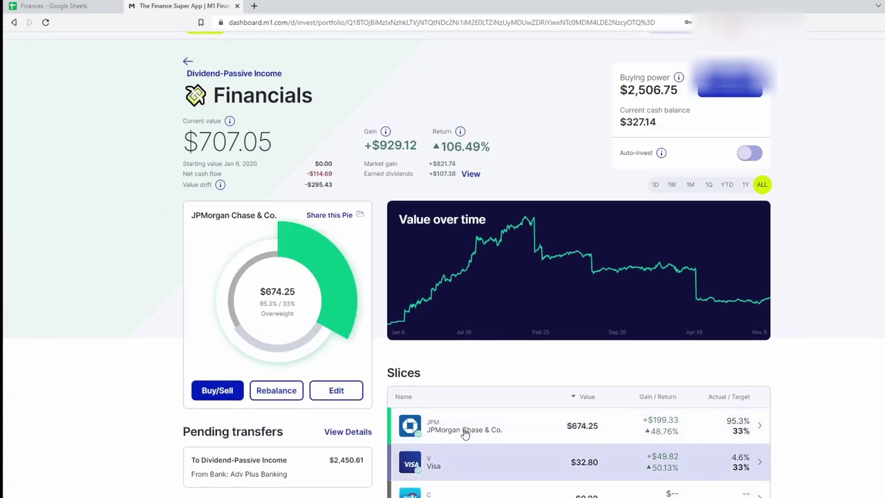
scroll(397, 409, "up", 1)
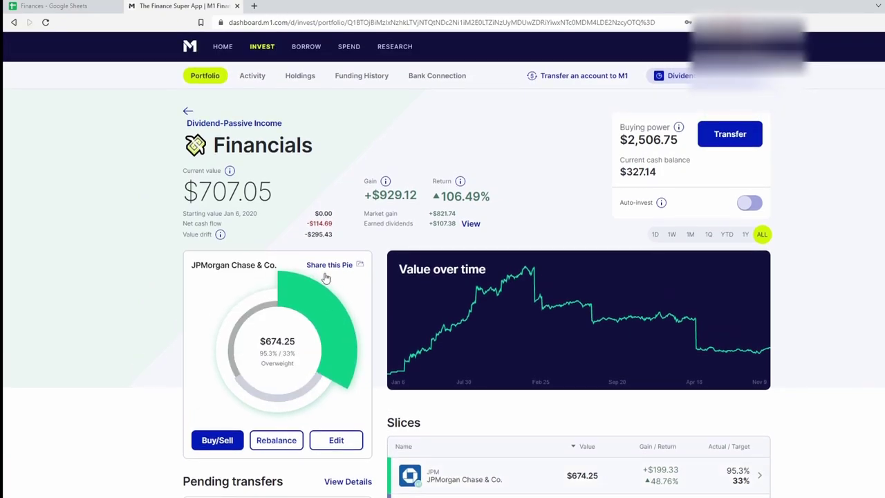
left_click(235, 121)
scroll(480, 328, "down", 3)
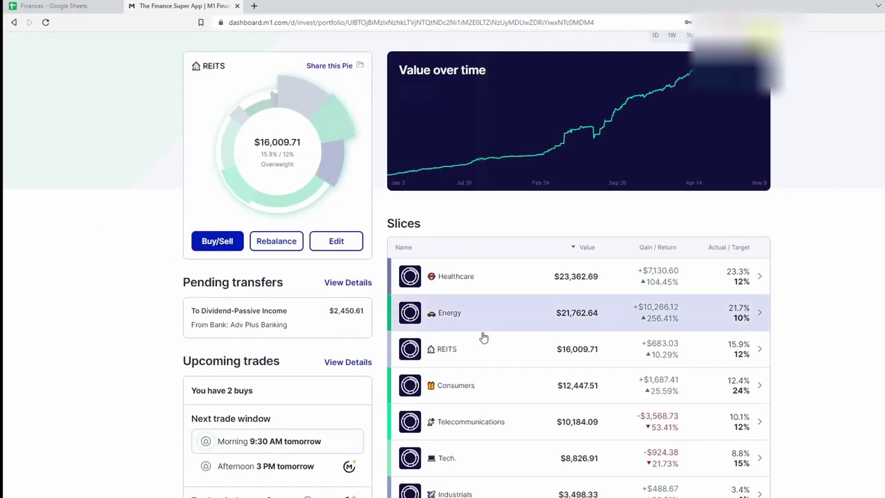
scroll(481, 339, "up", 1)
scroll(481, 363, "down", 3)
scroll(479, 360, "up", 3)
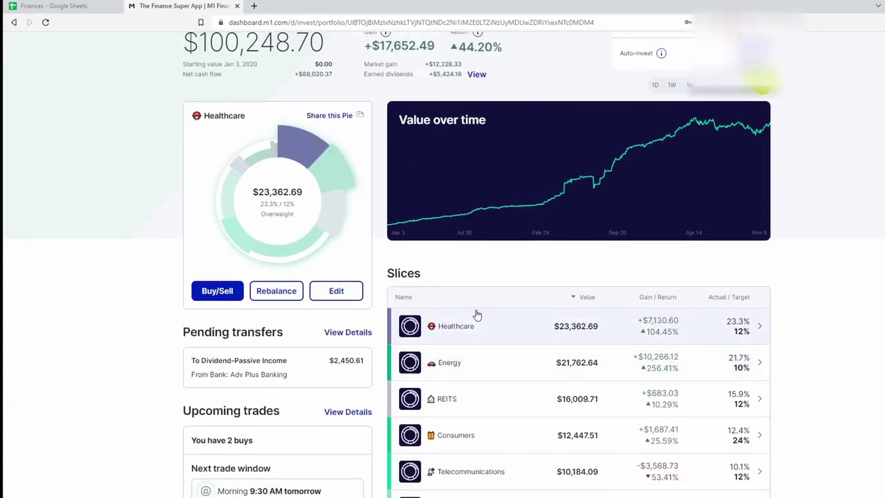
Return to the Materials pie and look up APD's 205.00 amount and projected shares in the sheet
scroll(484, 332, "down", 3)
scroll(503, 373, "up", 6)
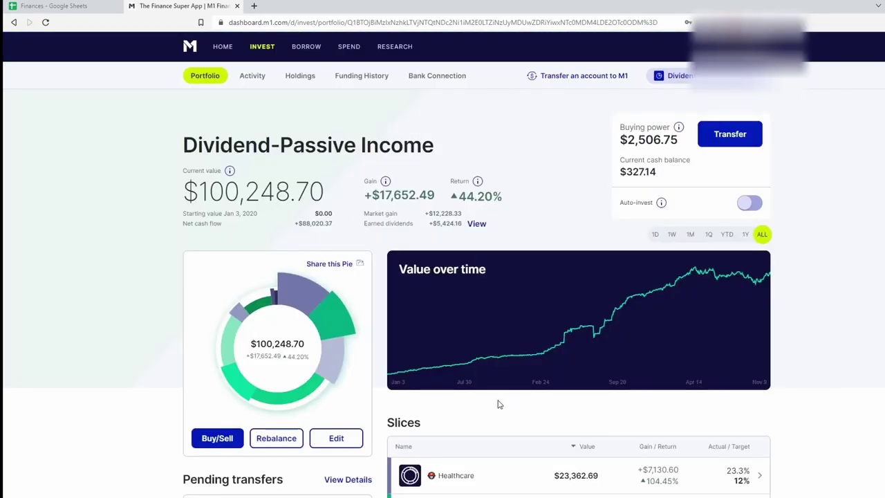
scroll(499, 404, "down", 2)
key("alt+Left")
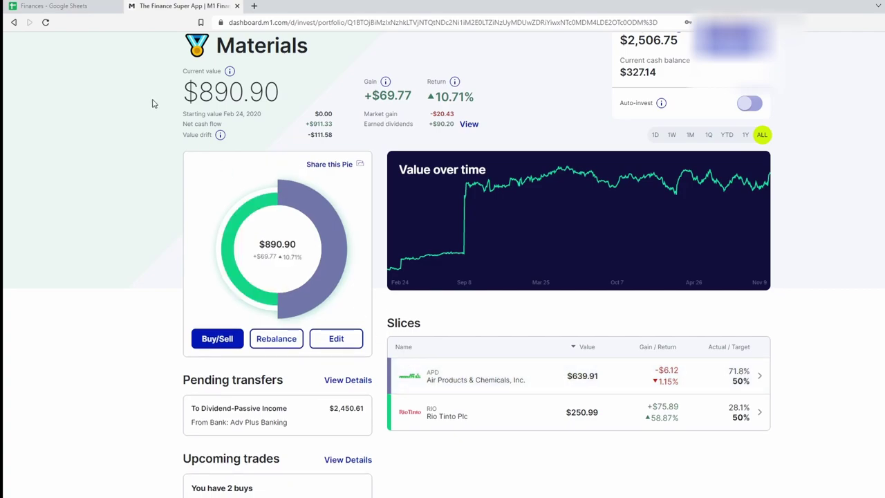
left_click(58, 6)
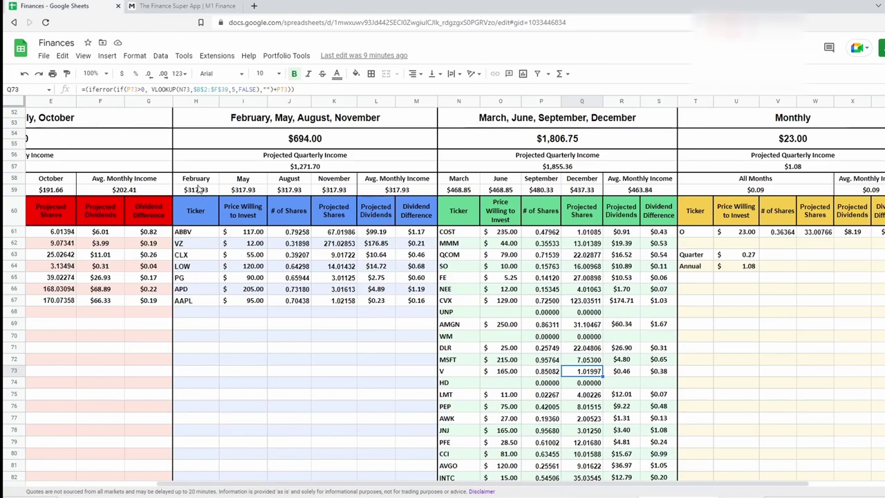
left_click_drag(197, 184, 415, 181)
left_click(254, 291)
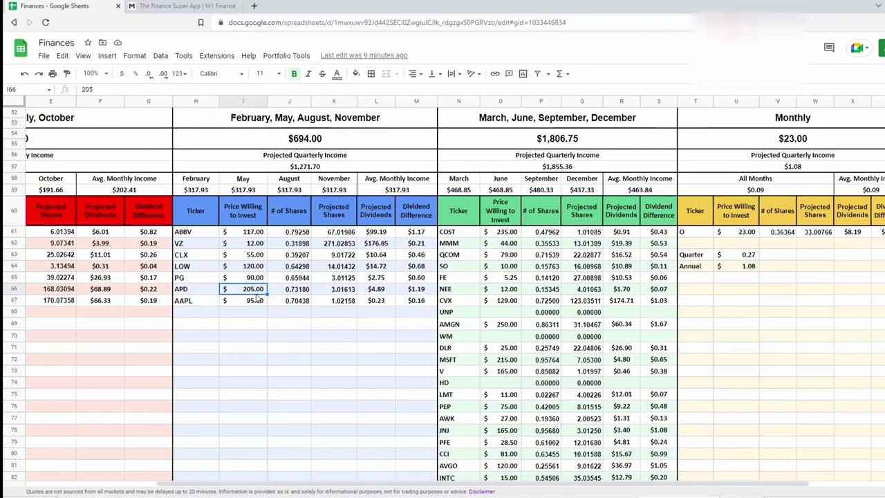
left_click(337, 290)
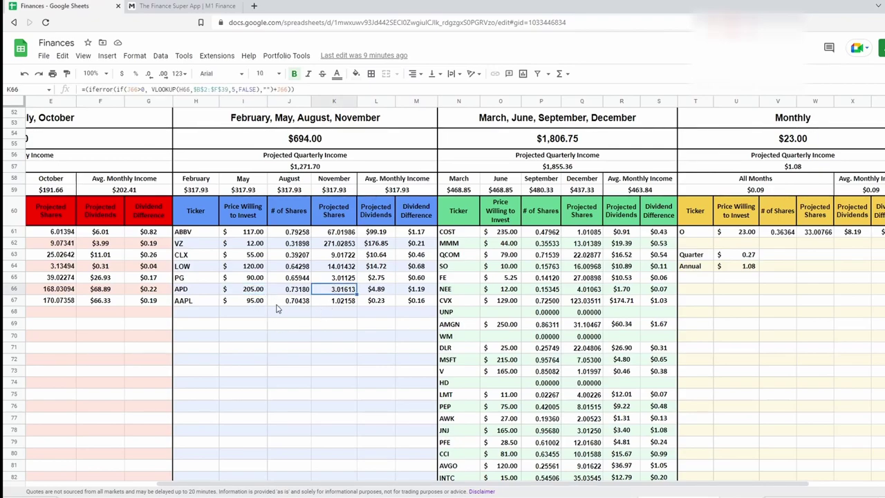
left_click(153, 5)
left_click(109, 4)
left_click(154, 6)
Buy $205 of Air Products & Chemicals, Inc., leaving $2,301.75 buying power
left_click(454, 369)
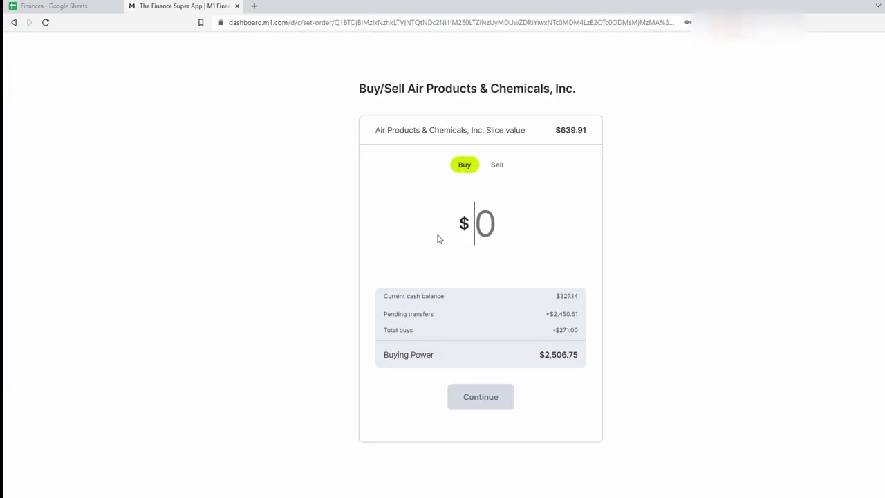
type("205")
left_click(114, 6)
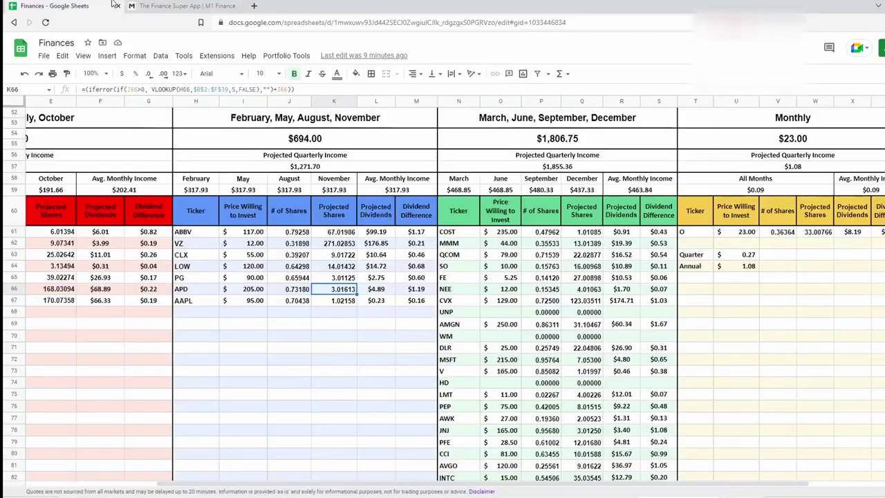
left_click(169, 7)
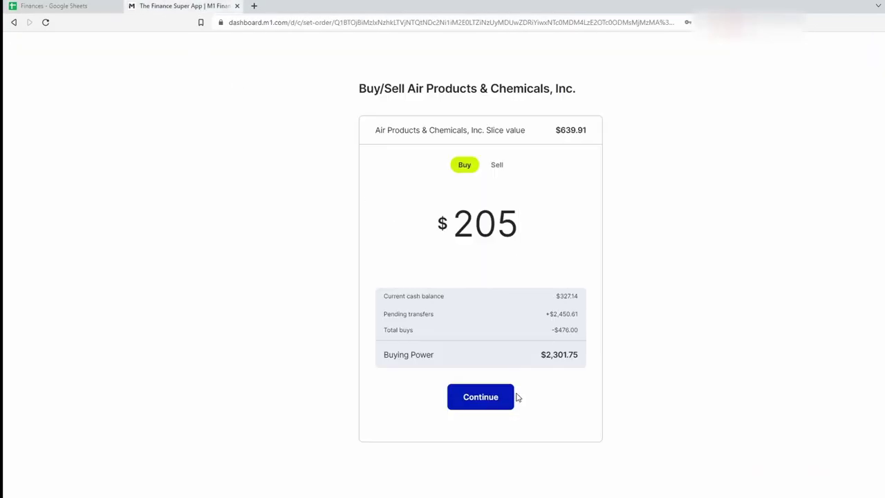
left_click(493, 399)
left_click(472, 369)
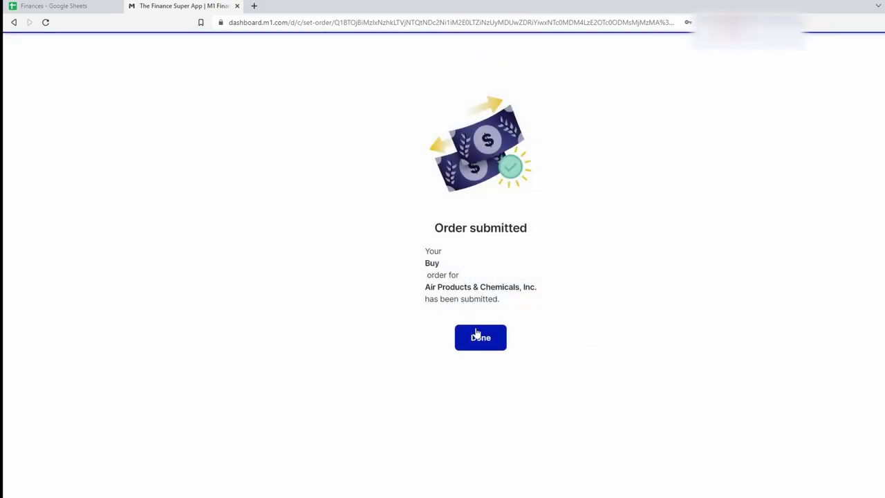
left_click(479, 335)
scroll(470, 387, "down", 2)
Open Rio Tinto Plc's holding page from the Materials pie and review its $250.99 position
scroll(249, 139, "up", 2)
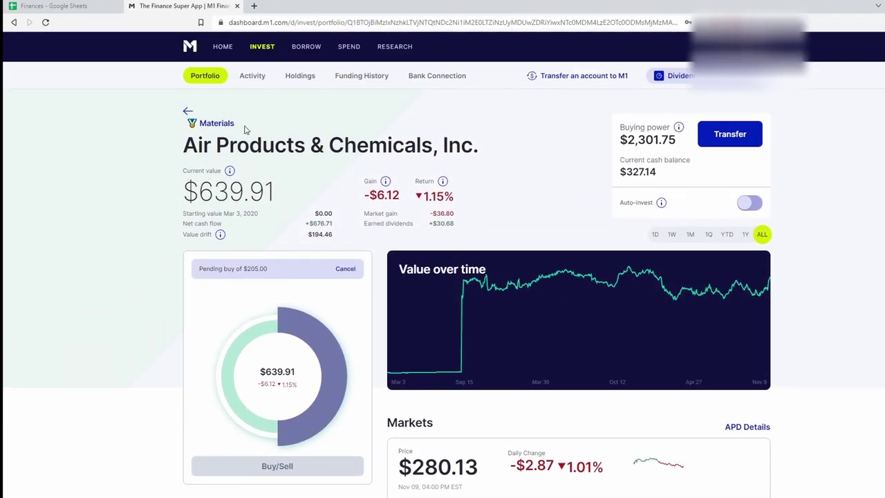
left_click(221, 123)
scroll(545, 294, "down", 4)
left_click(499, 262)
scroll(353, 308, "down", 3)
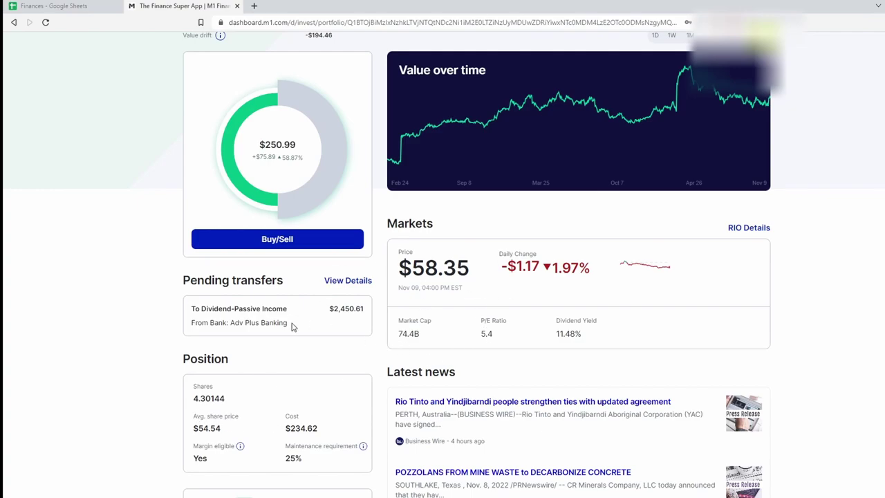
scroll(351, 320, "up", 3)
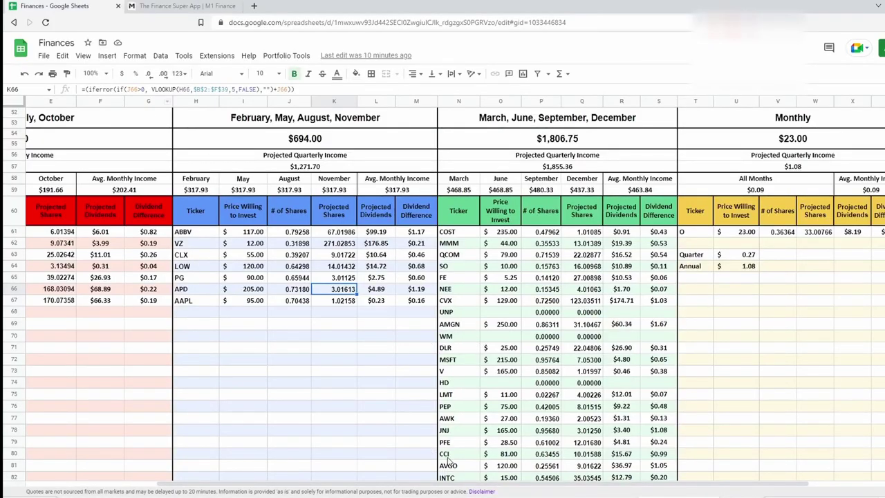
Inspect Rio Tinto's row R25:U25, including the 42 amount in S25
scroll(440, 427, "up", 3)
scroll(440, 427, "up", 8)
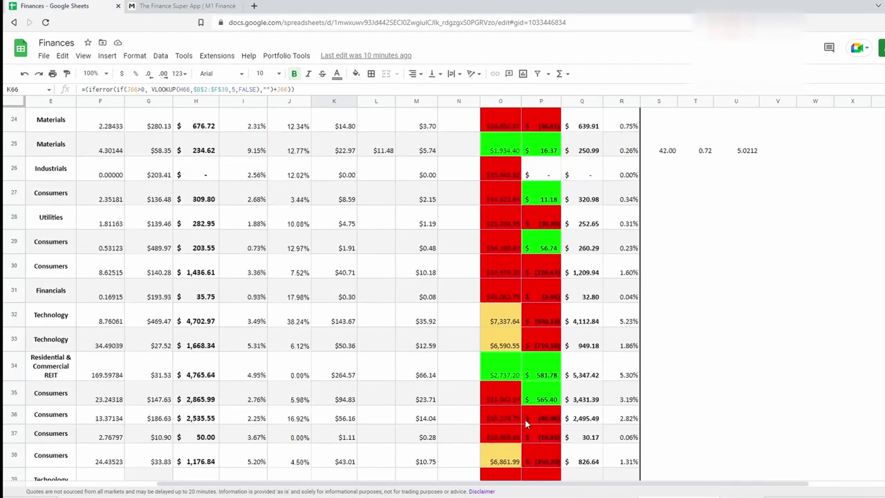
left_click_drag(747, 249, 626, 248)
left_click_drag(650, 483, 578, 490)
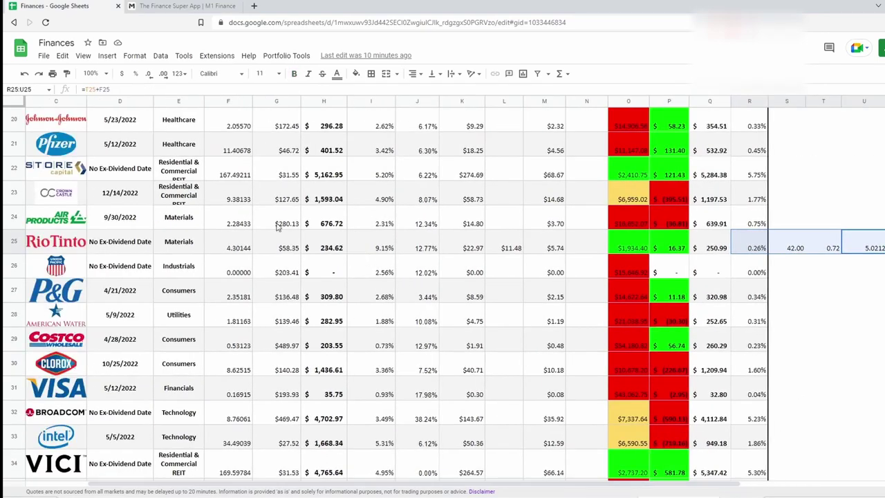
left_click(242, 223)
left_click(791, 249)
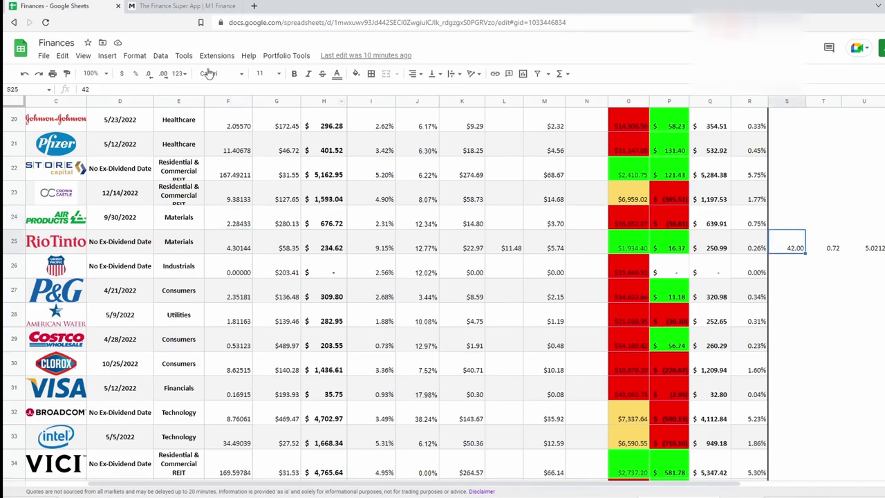
left_click(823, 248)
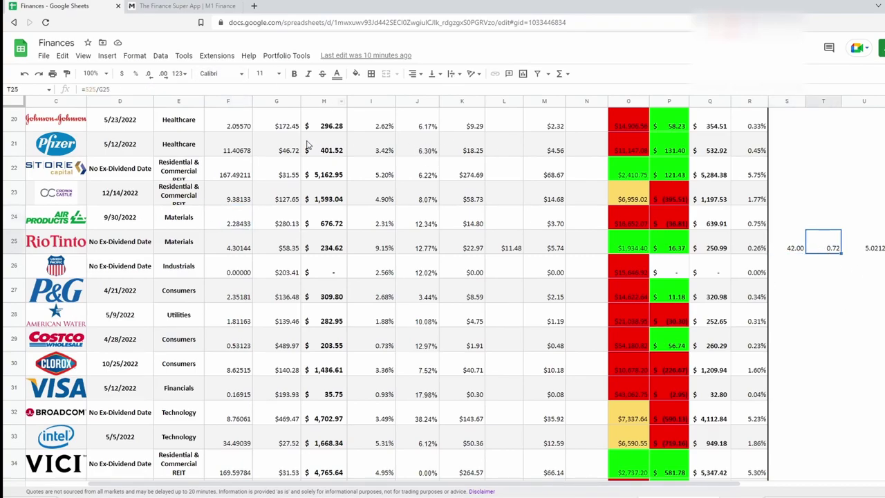
Enter =S25/G25 in T25 (0.72 shares) and =T25+F25 in U25 (5.0212 total)
left_click(178, 90)
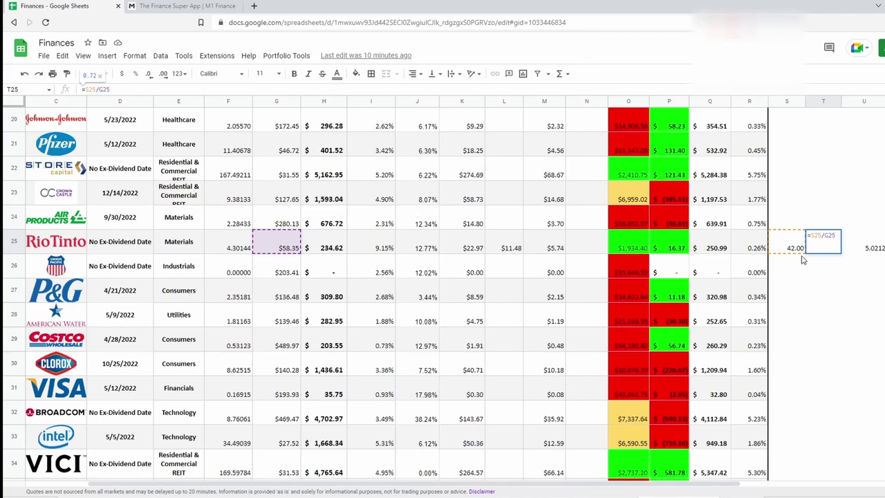
key("Return")
left_click(824, 246)
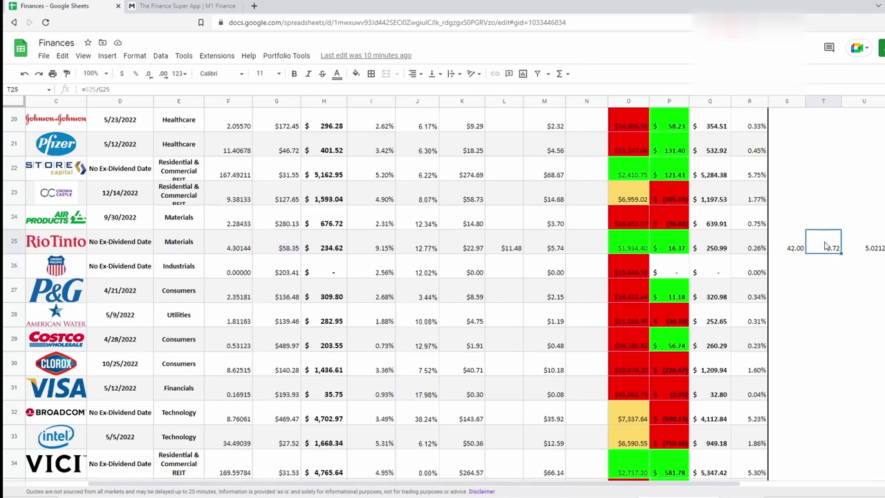
key("Right")
left_click(155, 92)
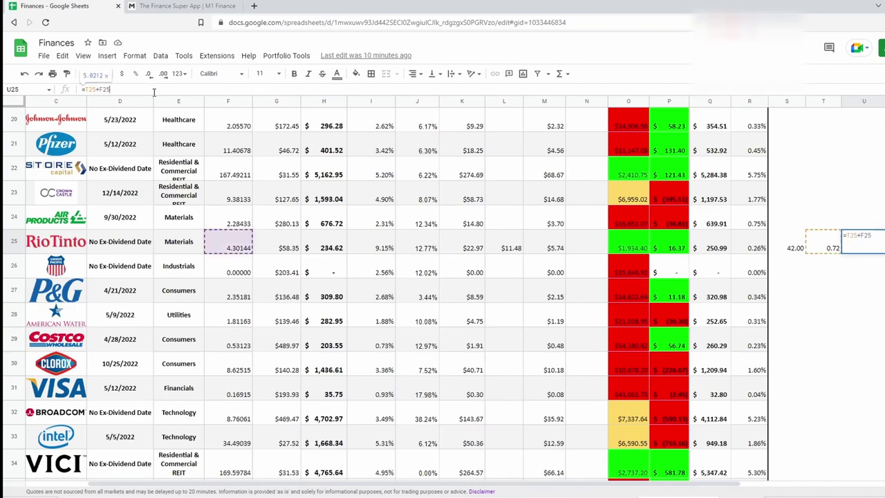
left_click(863, 298)
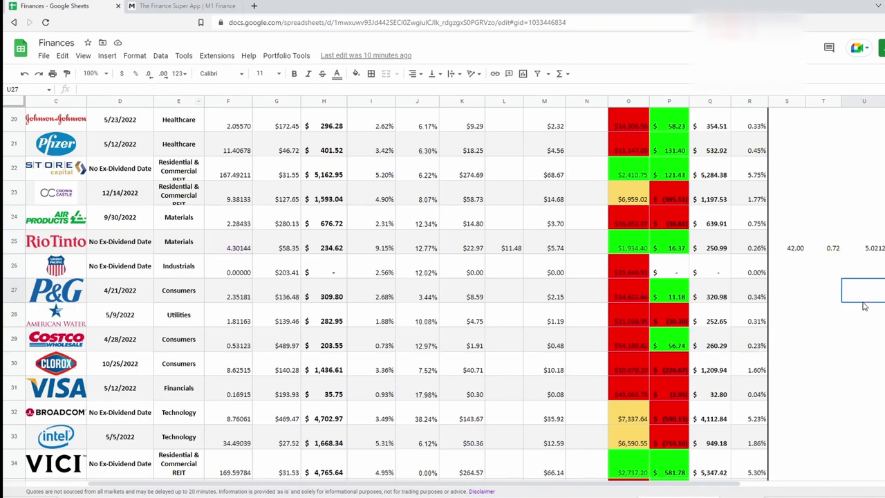
left_click(881, 251)
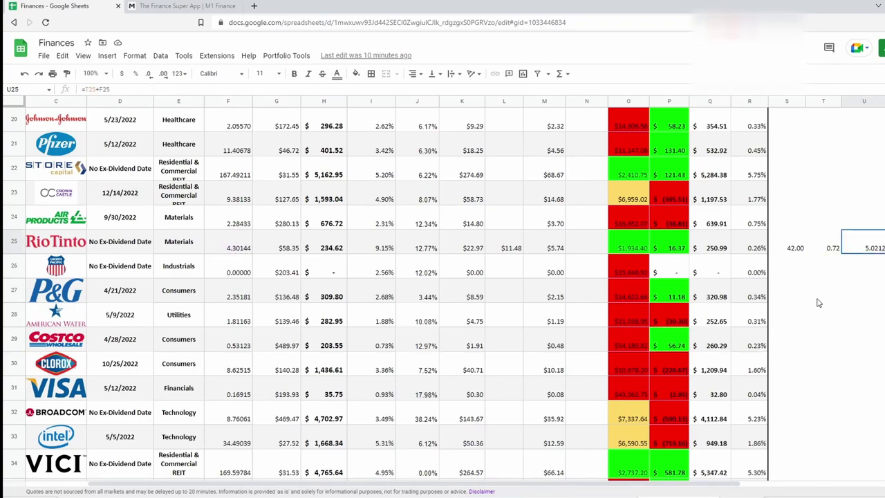
Check the Projected Amount to be Invested total and reselect the $42 in S25
left_click(790, 251)
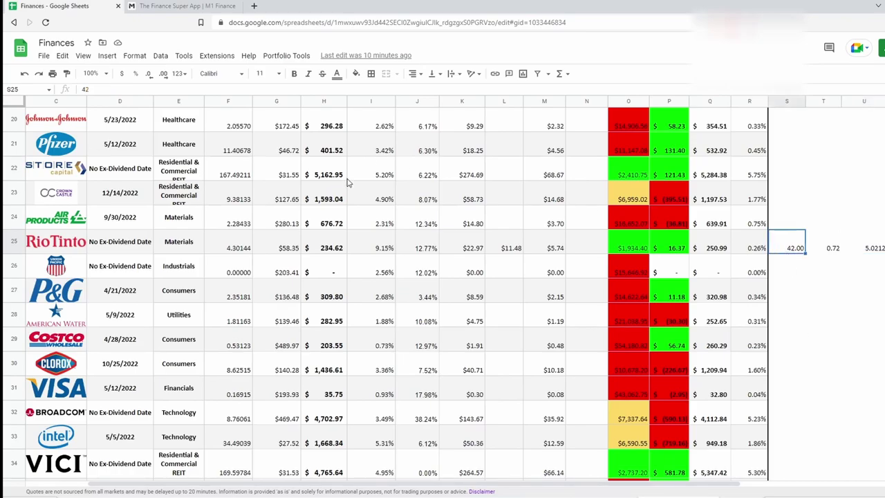
scroll(391, 263, "down", 7)
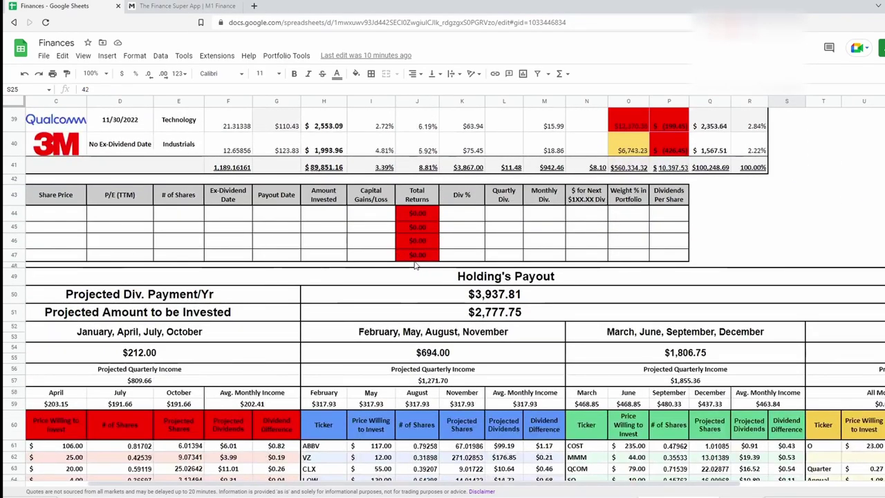
left_click(517, 317)
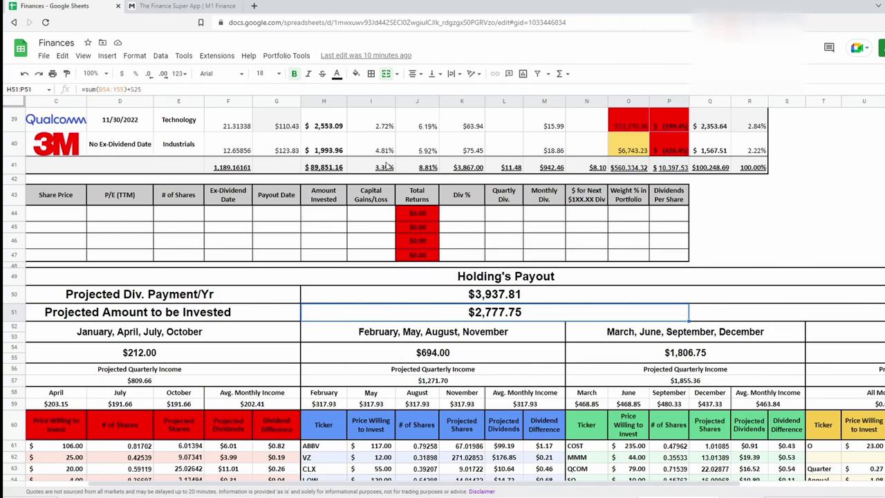
scroll(734, 203, "up", 3)
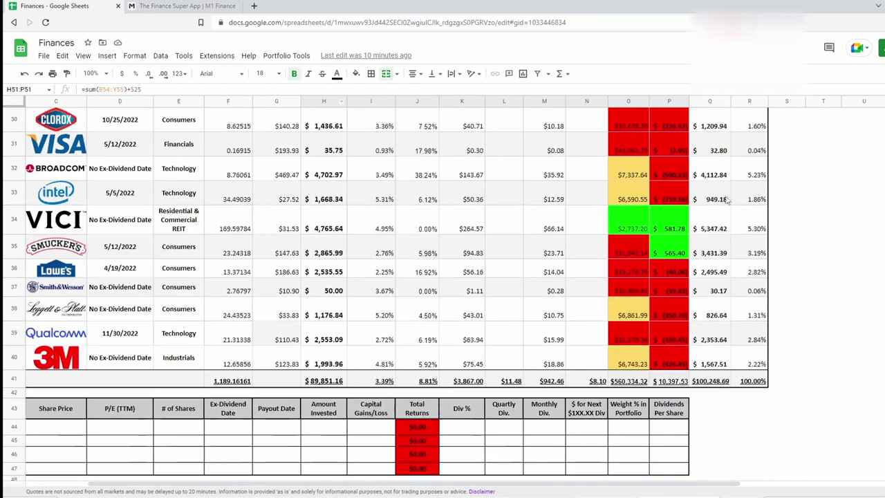
scroll(734, 203, "up", 3)
left_click(795, 231)
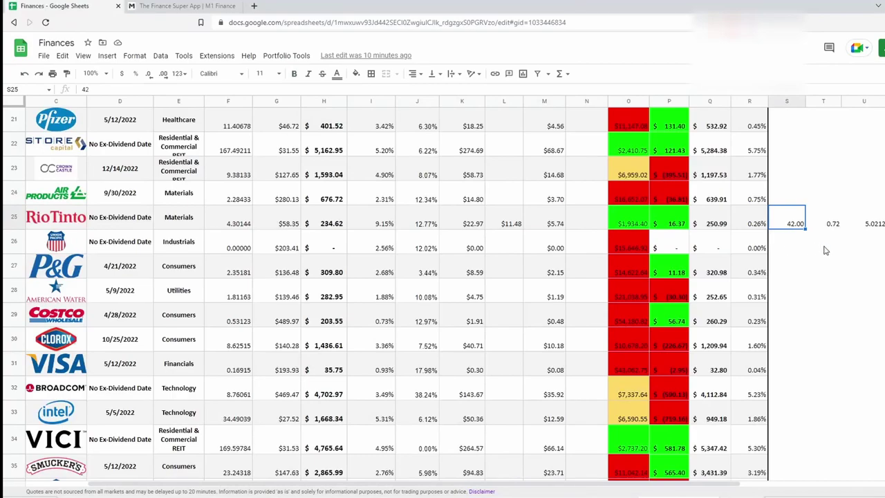
Place a $42 buy order for Rio Tinto Plc, leaving $2,259.75 buying power
left_click(160, 4)
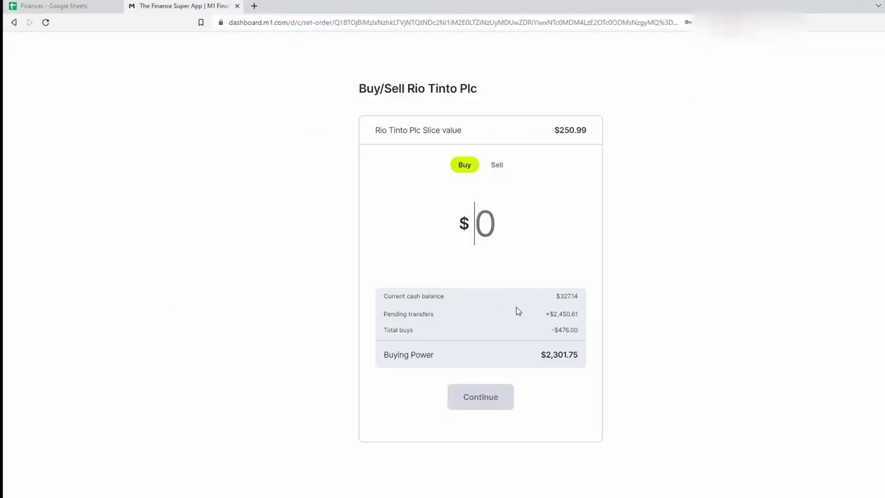
type("42")
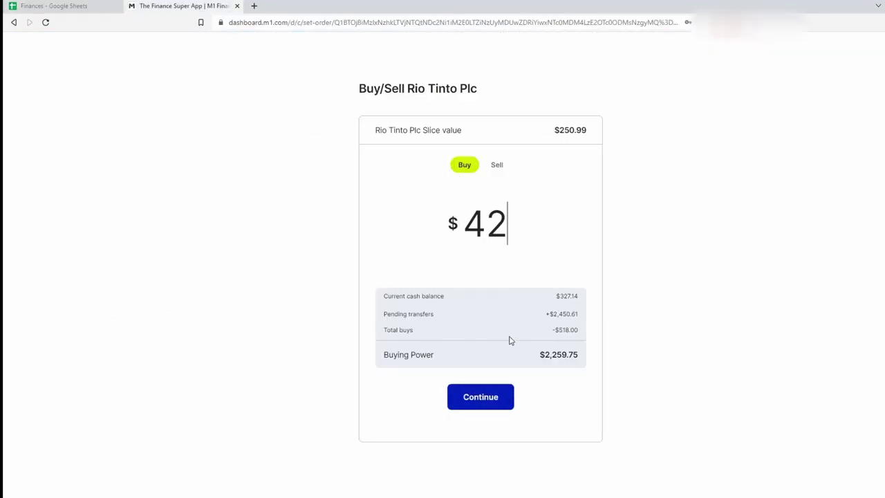
left_click(503, 401)
left_click(479, 374)
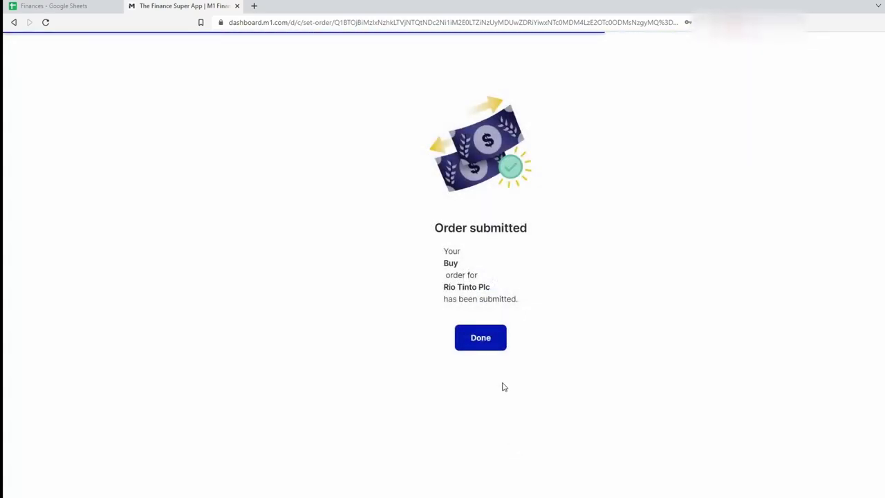
left_click(494, 341)
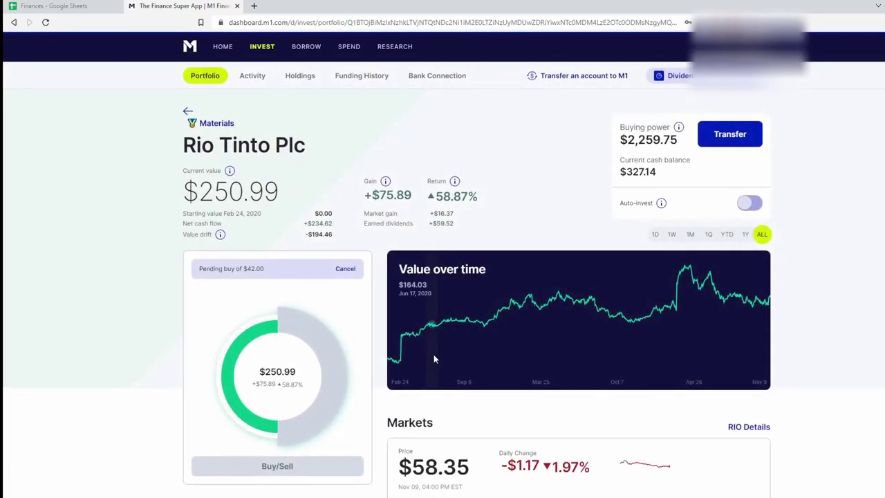
Go up to the Dividend-Passive Income pie and open the Utilities slice
left_click(216, 121)
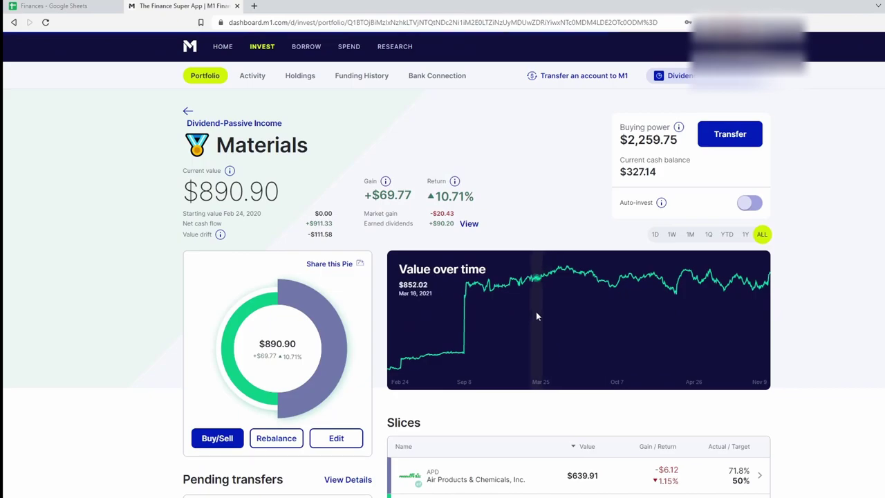
left_click(252, 124)
scroll(530, 343, "down", 5)
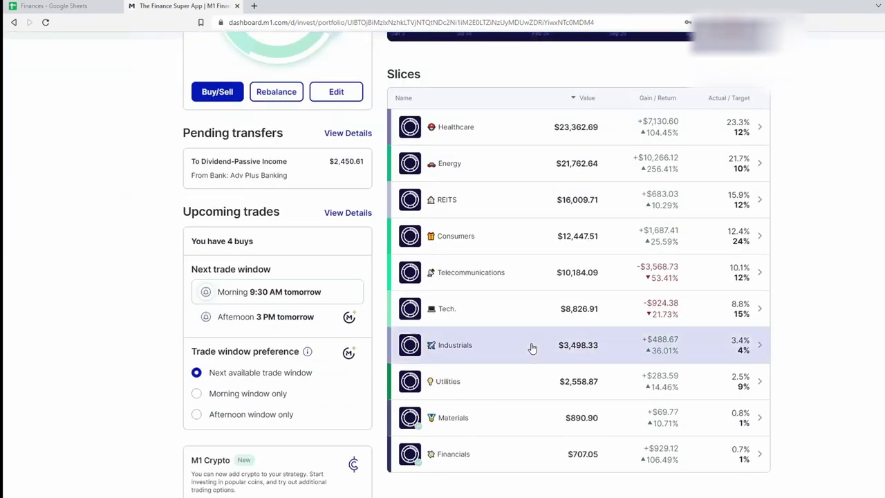
left_click(497, 389)
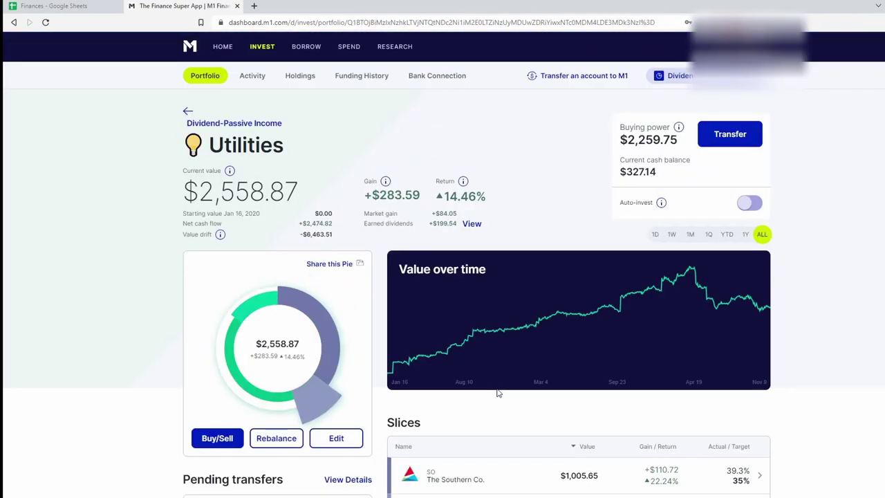
scroll(497, 391, "down", 2)
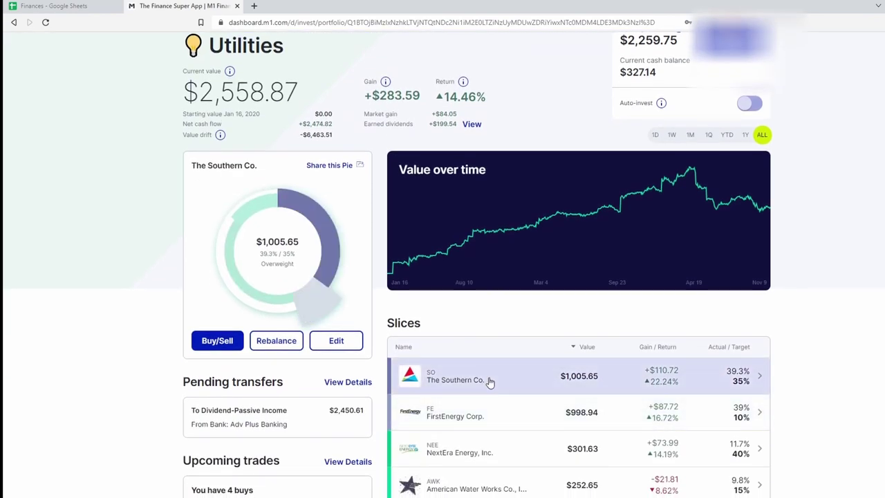
Check SO's $10.00 invest amount in O64 and its 16.00968 projected shares in Q64
left_click(97, 6)
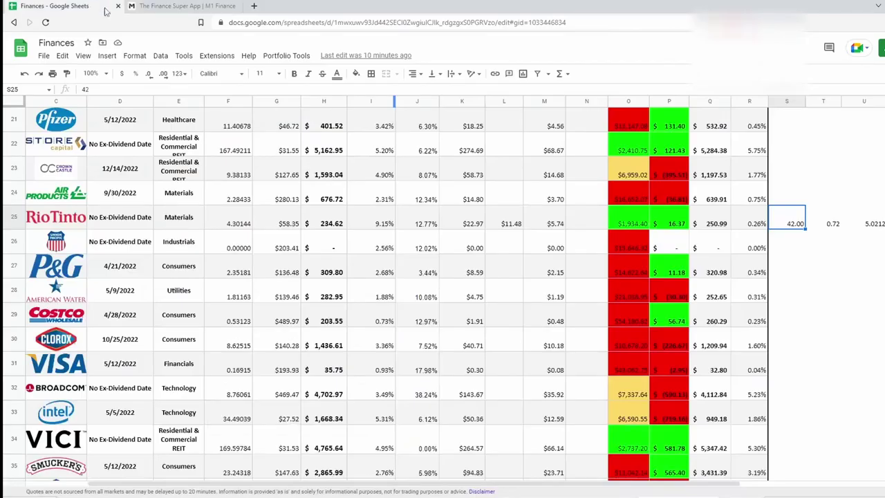
scroll(368, 276, "down", 5)
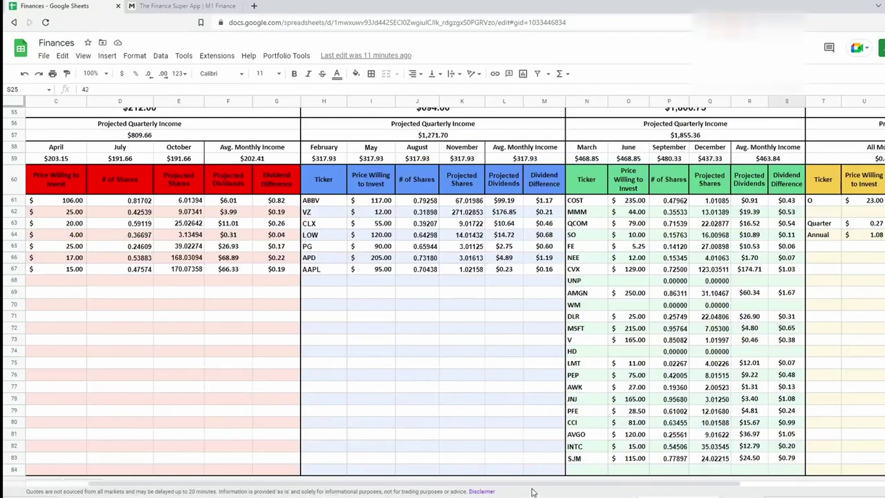
left_click(628, 235)
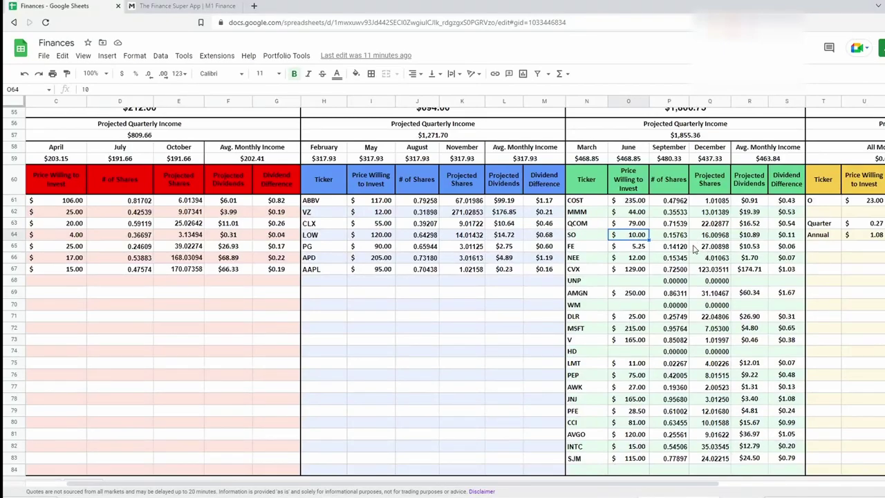
left_click(719, 235)
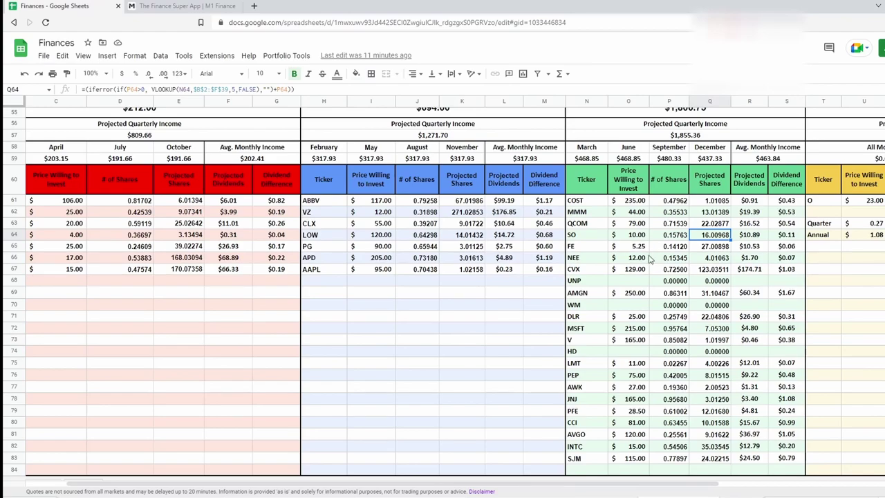
scroll(649, 286, "up", 2)
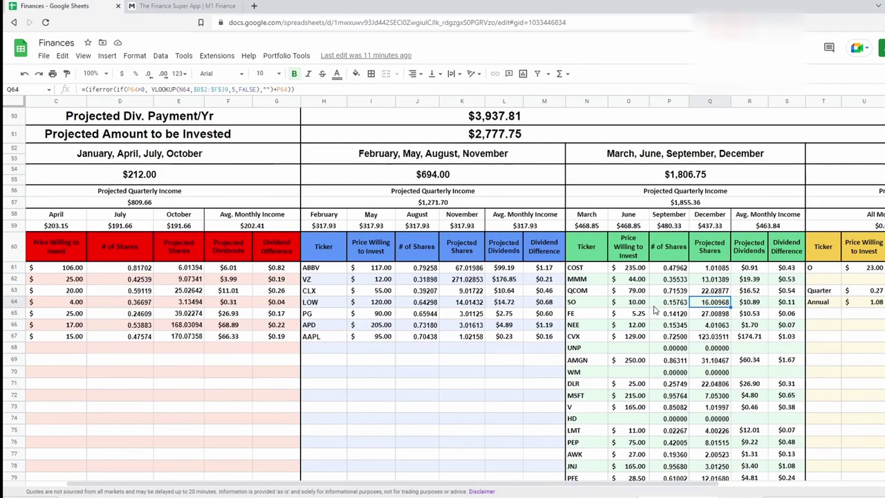
scroll(649, 297, "down", 1)
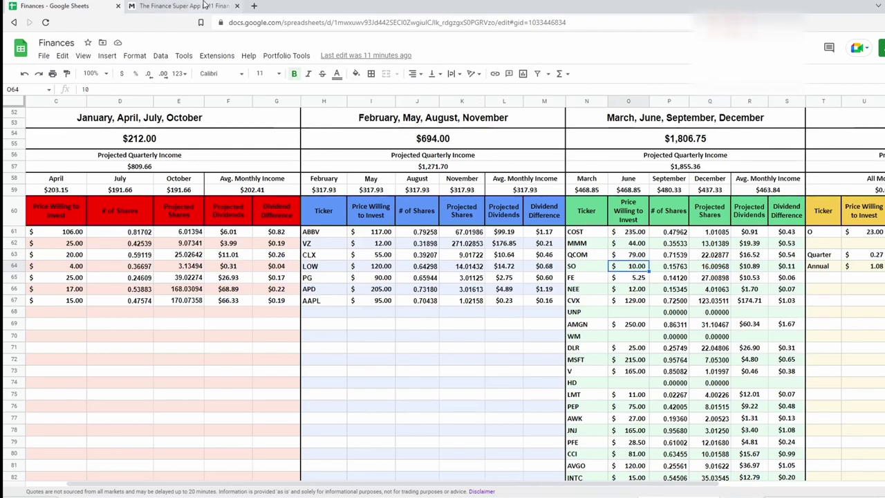
Buy $10 of The Southern Co. after noting its $60.65 average share price
left_click(183, 6)
left_click(635, 463)
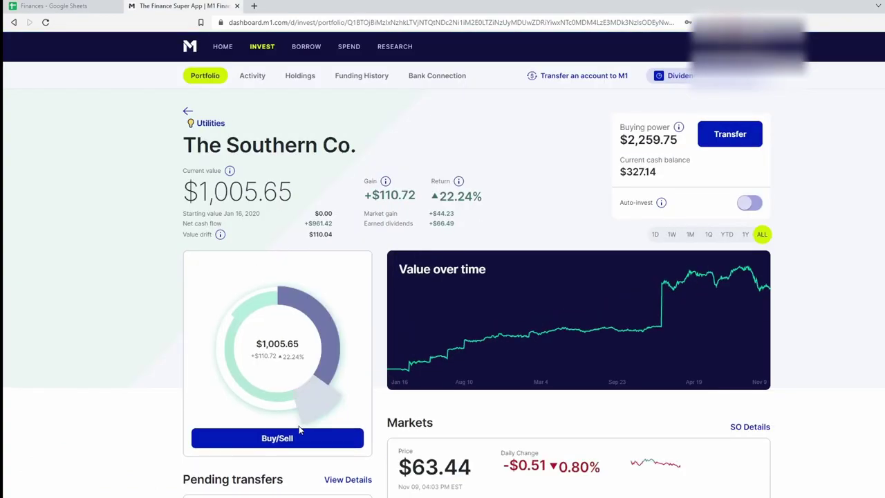
scroll(308, 419, "down", 3)
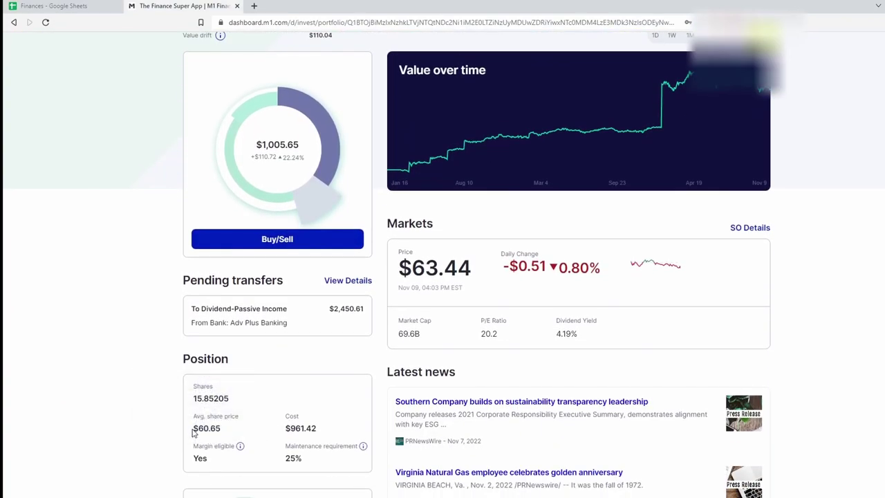
left_click_drag(194, 432, 237, 432)
left_click(279, 243)
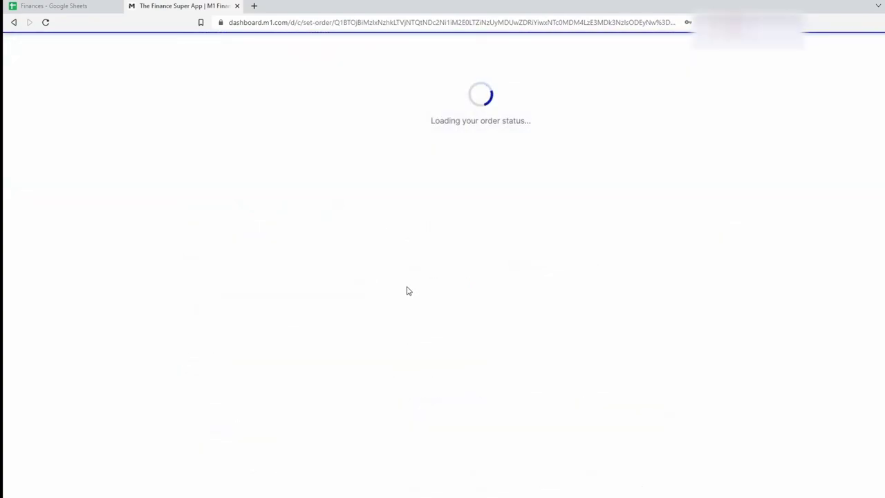
left_click(108, 7)
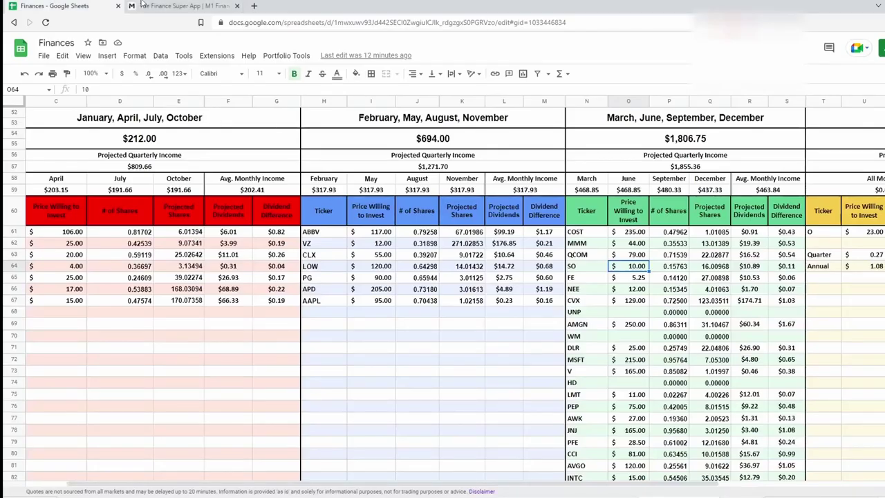
left_click(176, 6)
type("10")
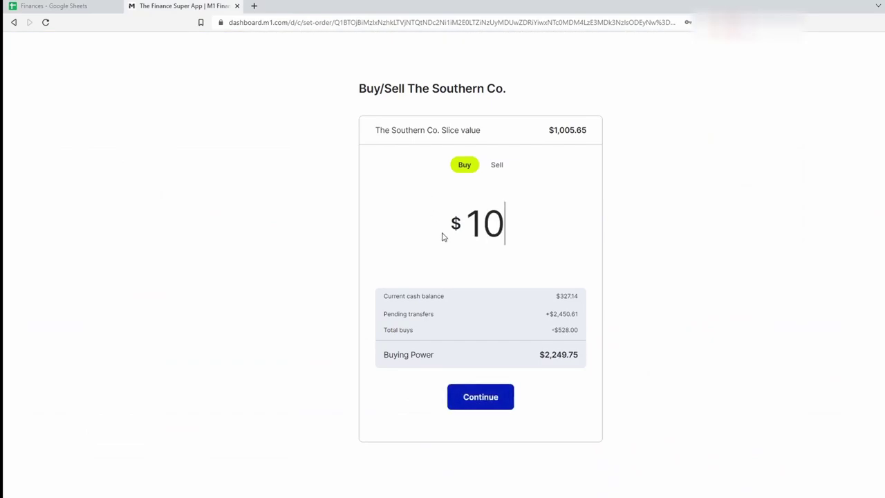
left_click(488, 393)
left_click(480, 377)
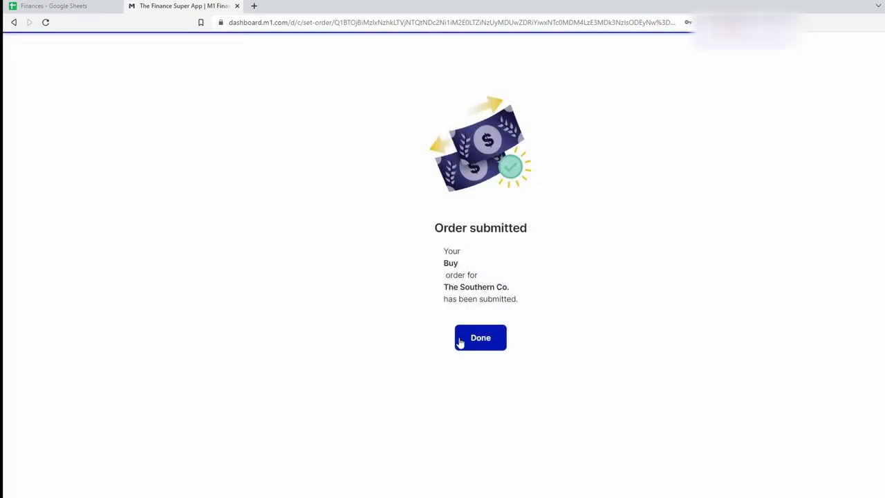
left_click(461, 339)
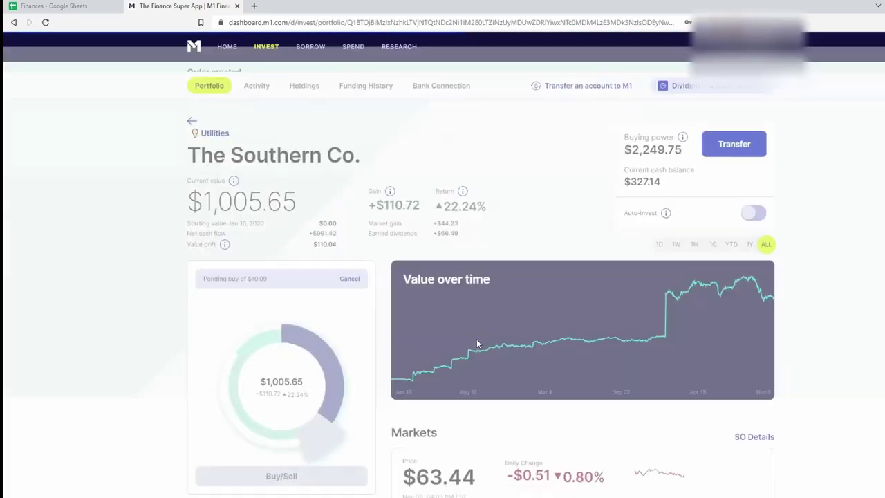
Return to the Utilities pie and open the FirstEnergy Corp. holding
left_click(206, 124)
scroll(501, 320, "down", 4)
left_click(476, 263)
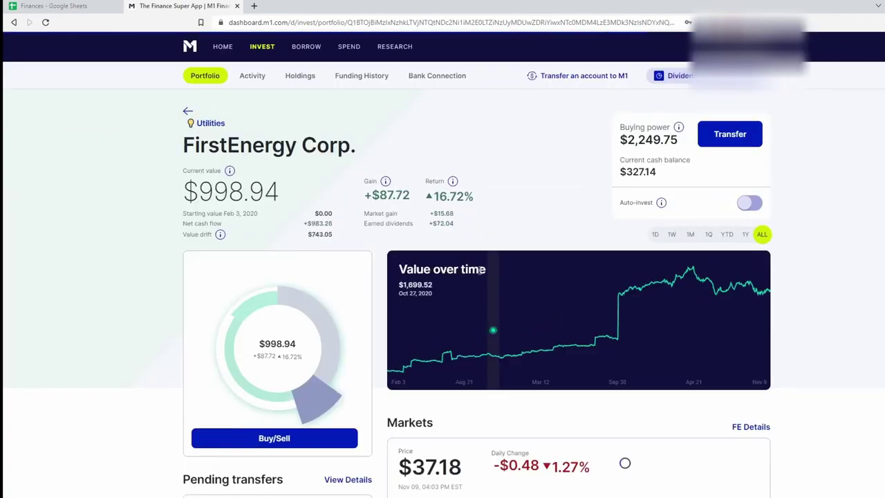
Look up FirstEnergy's amount in cell O65 and place a $5.25 buy for it
left_click(67, 4)
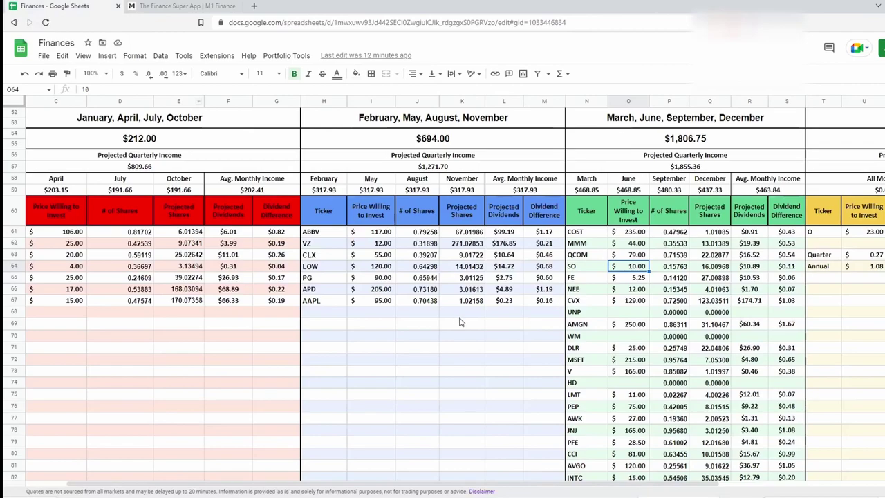
left_click(637, 278)
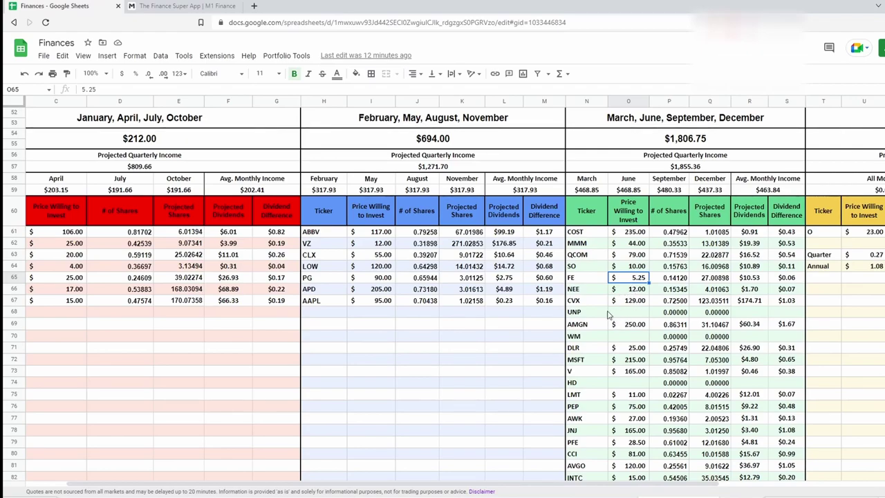
left_click(159, 5)
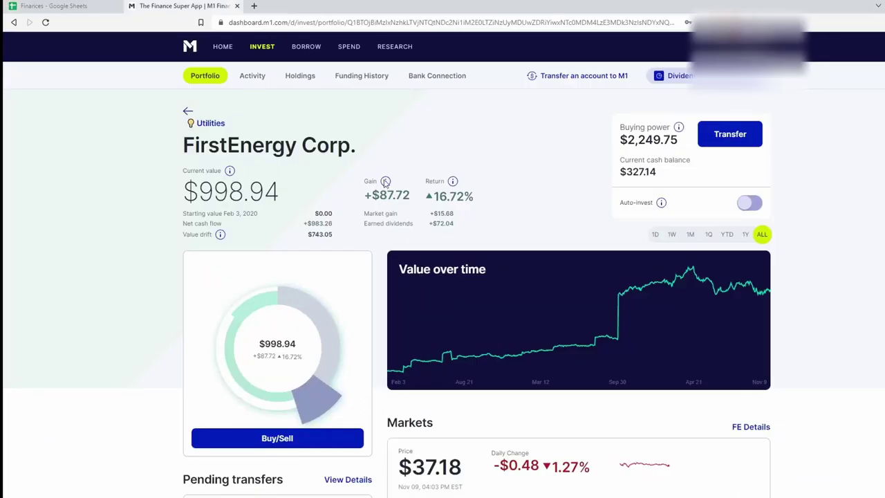
scroll(343, 392, "down", 2)
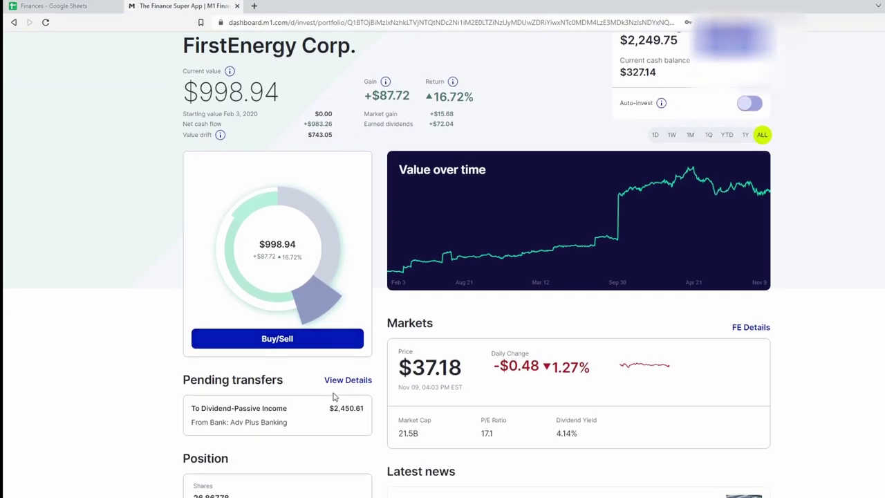
left_click(312, 344)
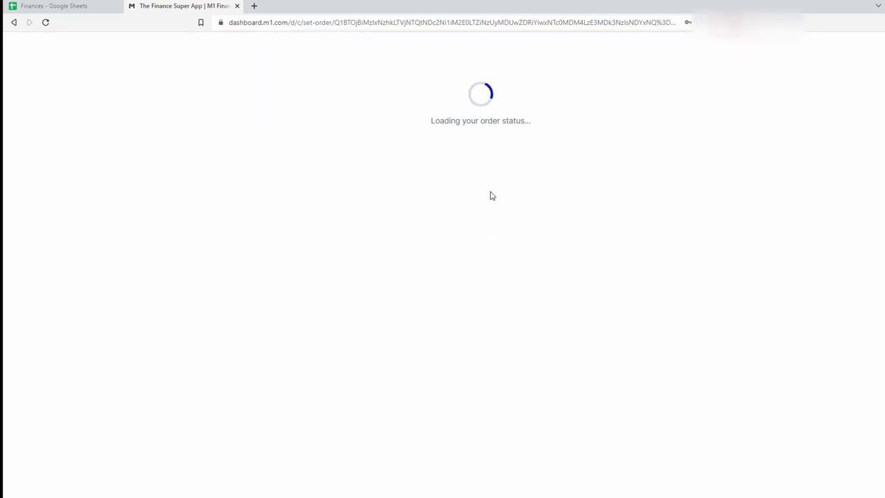
type("5.25")
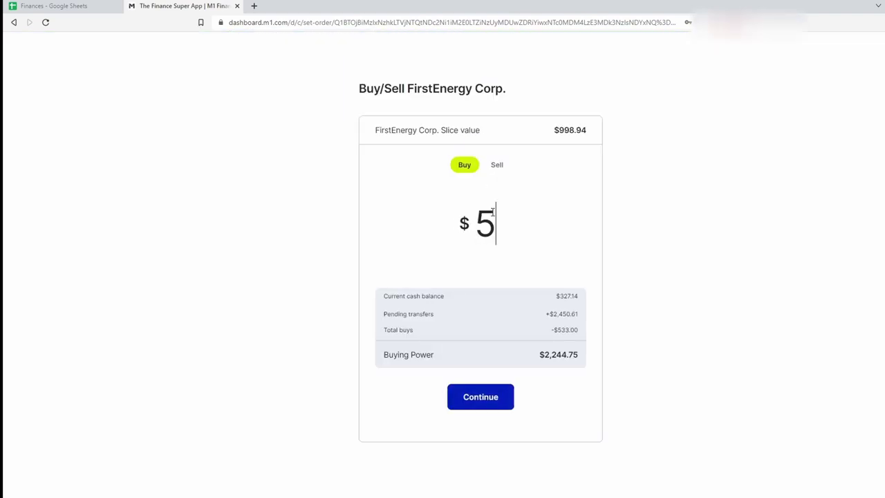
left_click(494, 403)
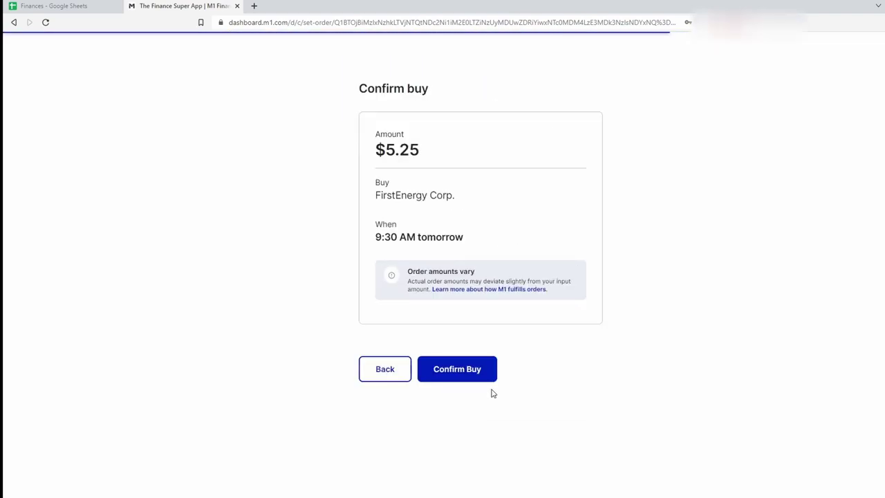
left_click(477, 375)
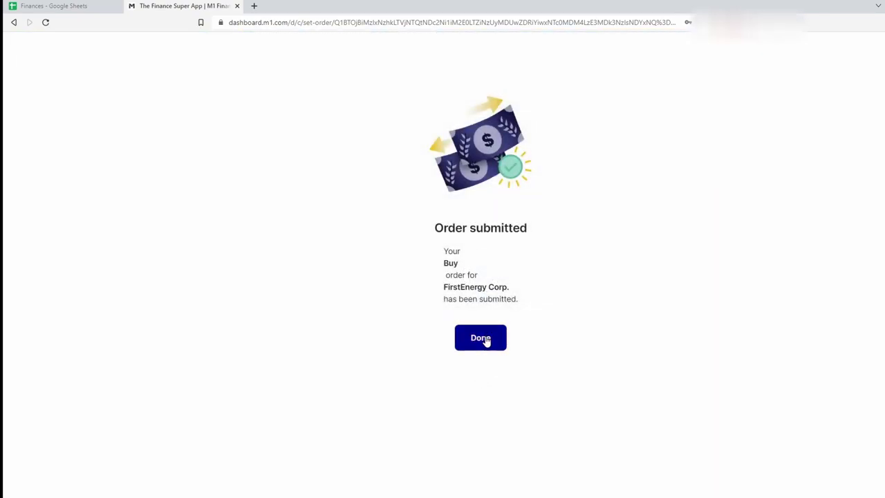
left_click(484, 339)
Go back to the Utilities pie and open the NextEra Energy holding
scroll(406, 307, "down", 2)
scroll(377, 236, "up", 1)
scroll(340, 227, "up", 1)
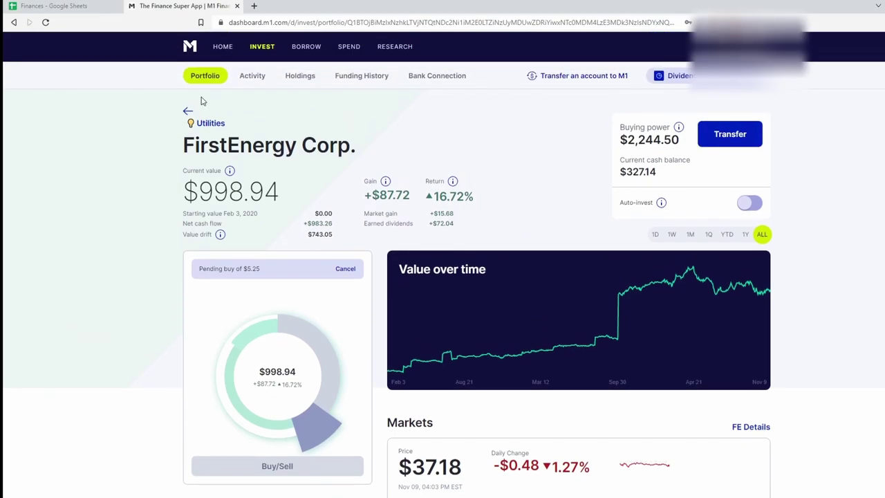
left_click(207, 123)
scroll(468, 322, "down", 4)
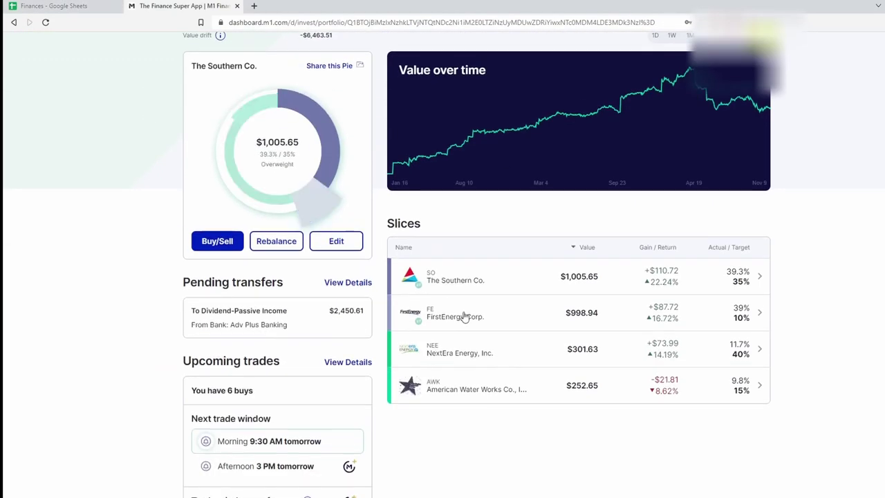
left_click(472, 366)
Check NextEra's amount to invest in cell O66 of the dividend tracker
left_click(72, 5)
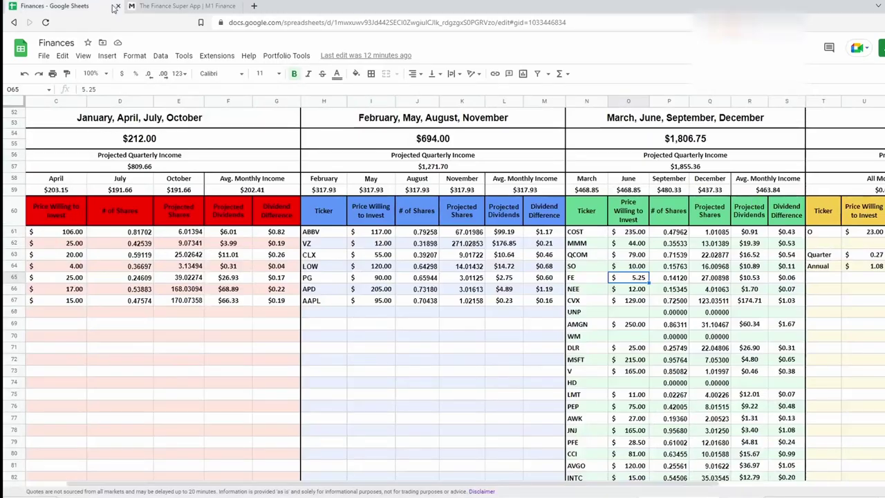
left_click(628, 290)
left_click(174, 5)
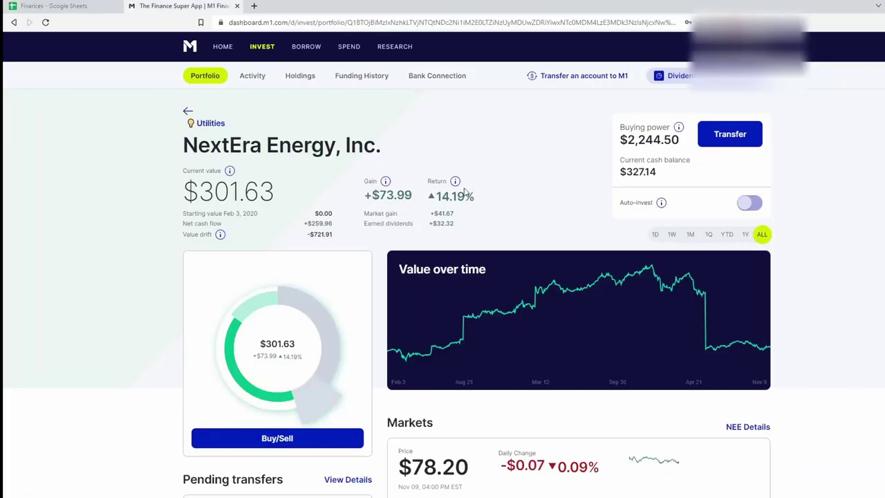
scroll(253, 434, "down", 3)
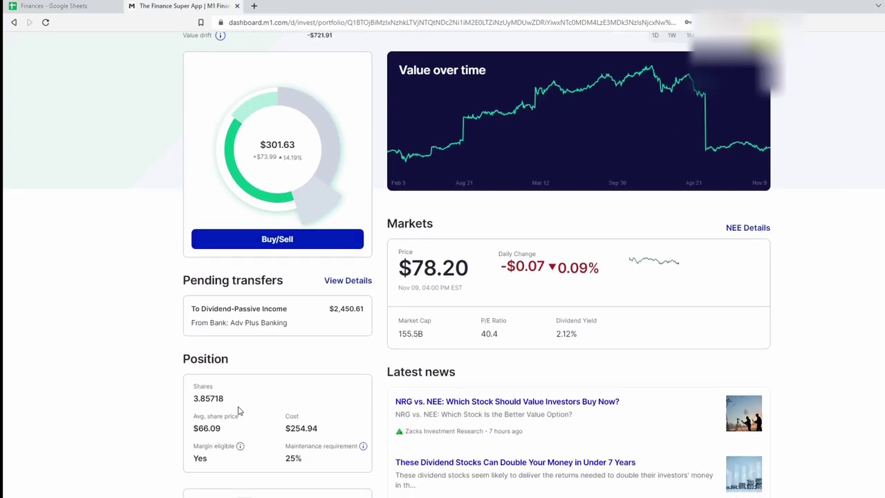
scroll(246, 413, "up", 2)
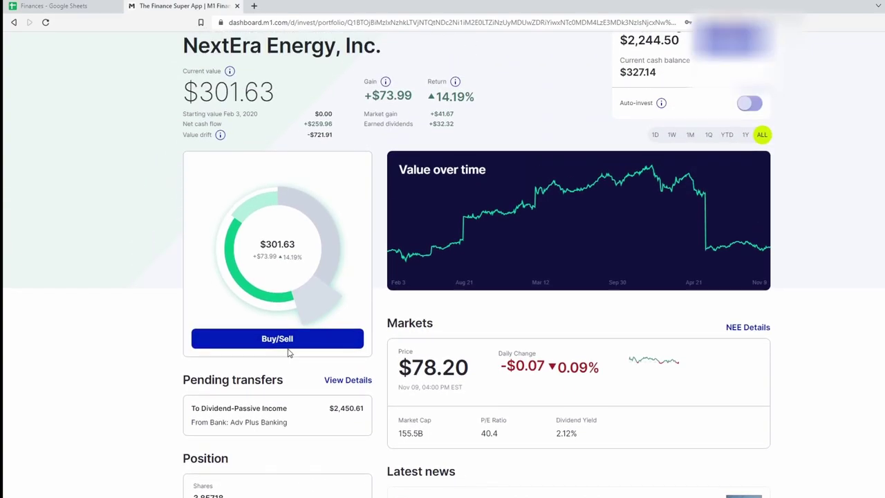
Buy $12 of NextEra Energy, Inc., pending for 9:30 AM tomorrow
left_click(289, 341)
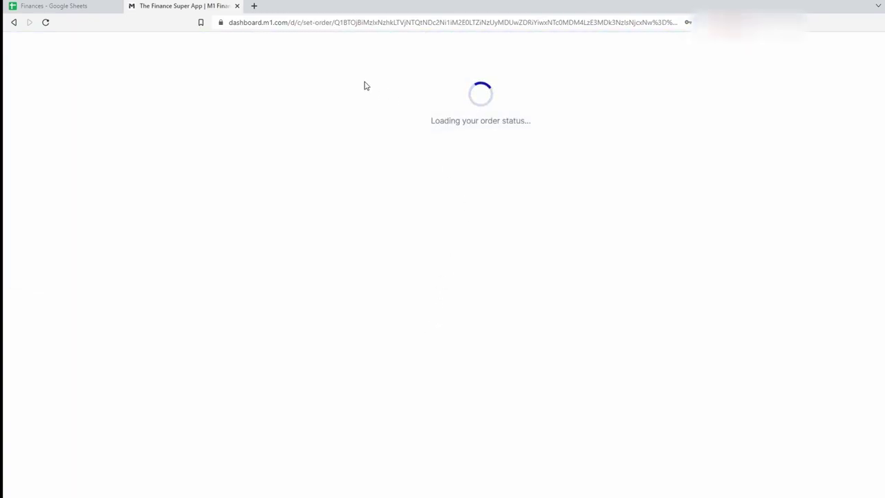
left_click(62, 5)
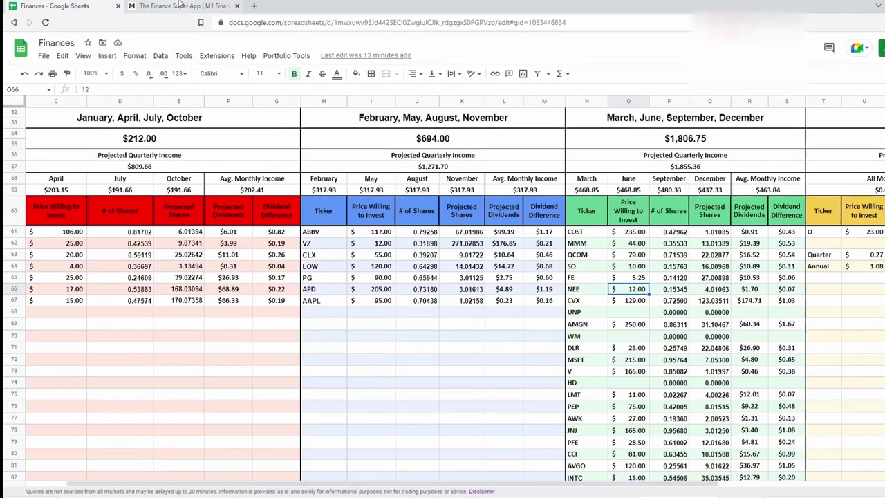
left_click(179, 6)
type("12")
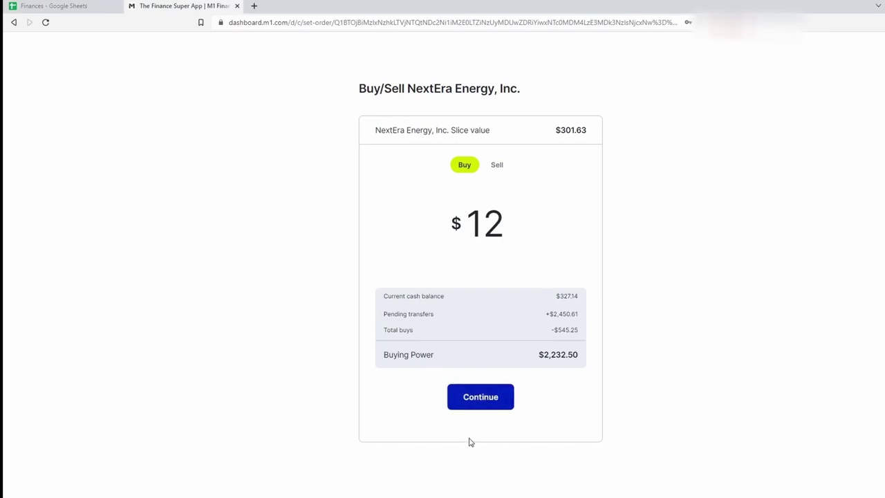
left_click(478, 399)
left_click(484, 371)
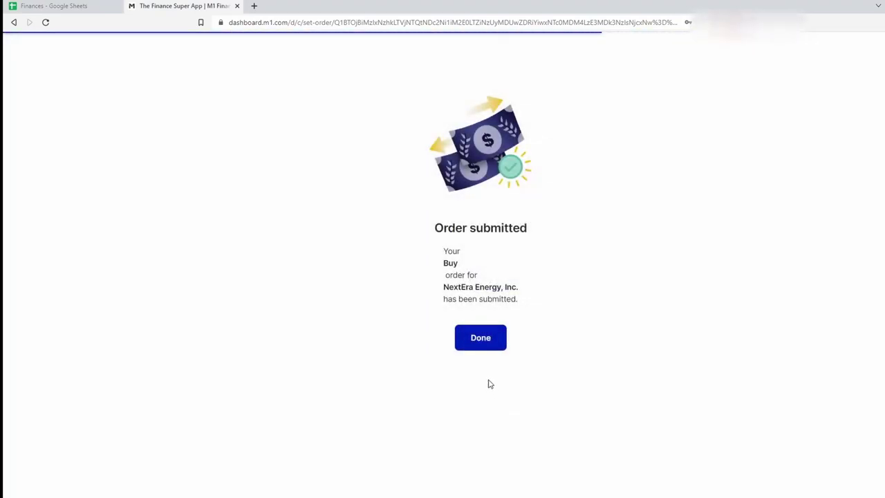
left_click(483, 333)
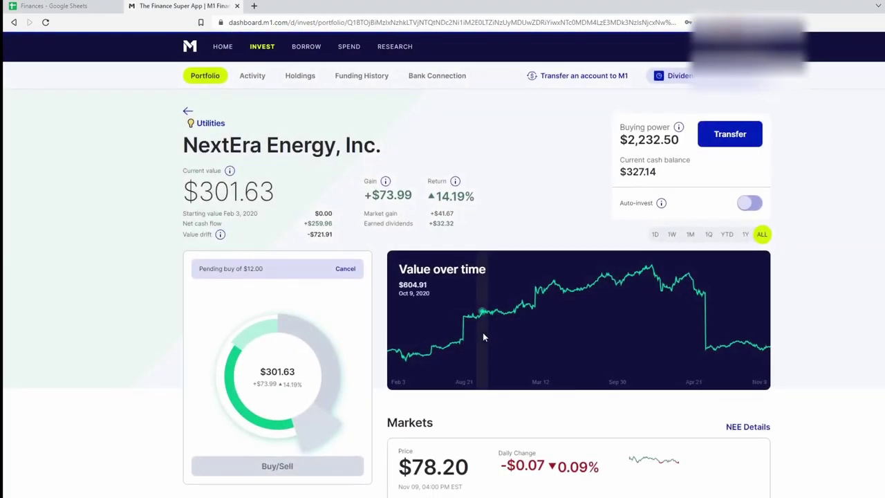
scroll(444, 318, "down", 1)
scroll(444, 318, "up", 1)
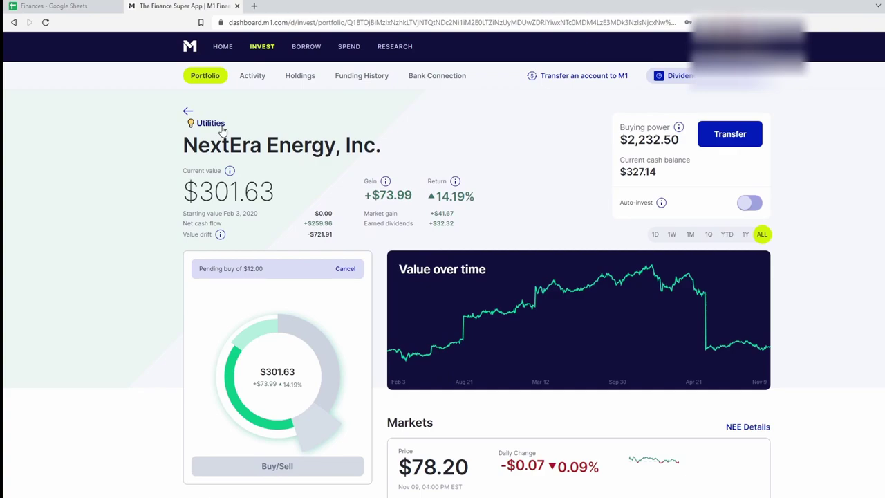
Open American Water Works from the Utilities pie and note its 139.46 share price
left_click(223, 123)
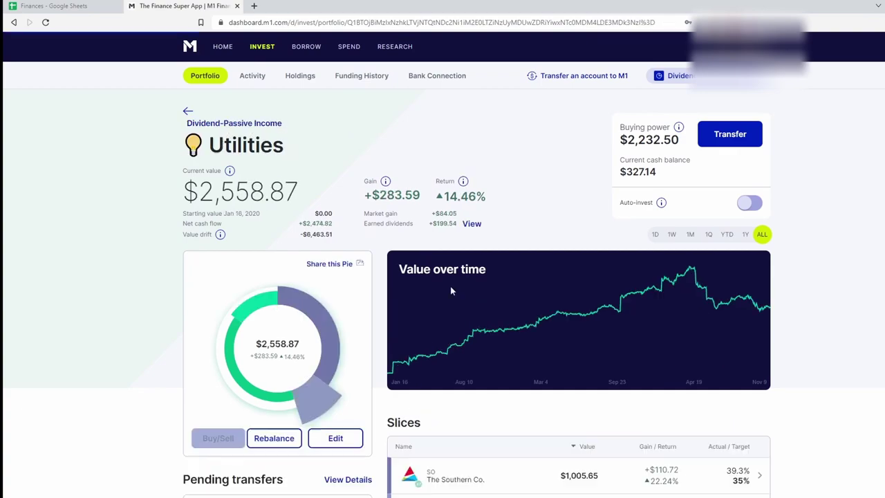
scroll(454, 292, "down", 4)
left_click(464, 385)
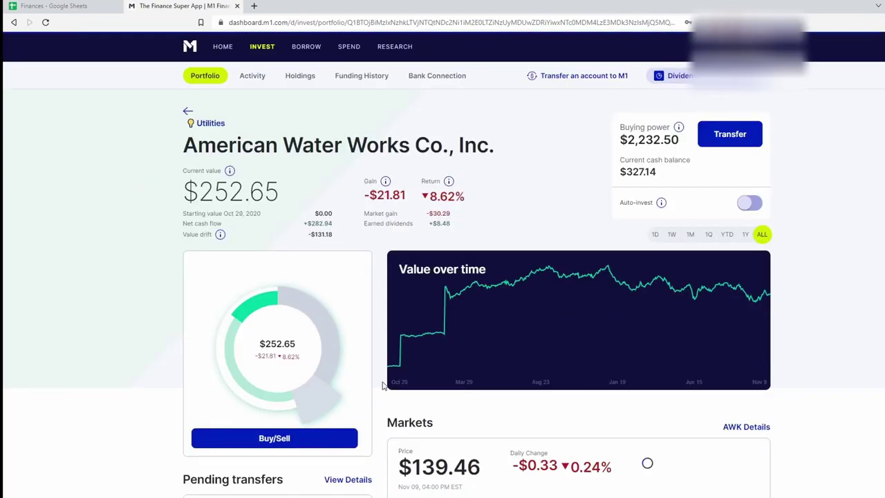
scroll(429, 294, "down", 1)
scroll(428, 293, "down", 1)
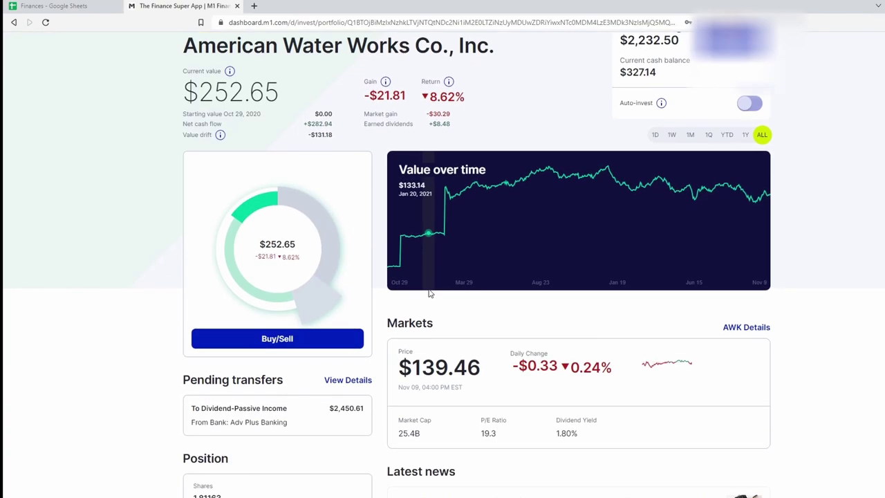
scroll(428, 294, "down", 1)
scroll(429, 294, "down", 1)
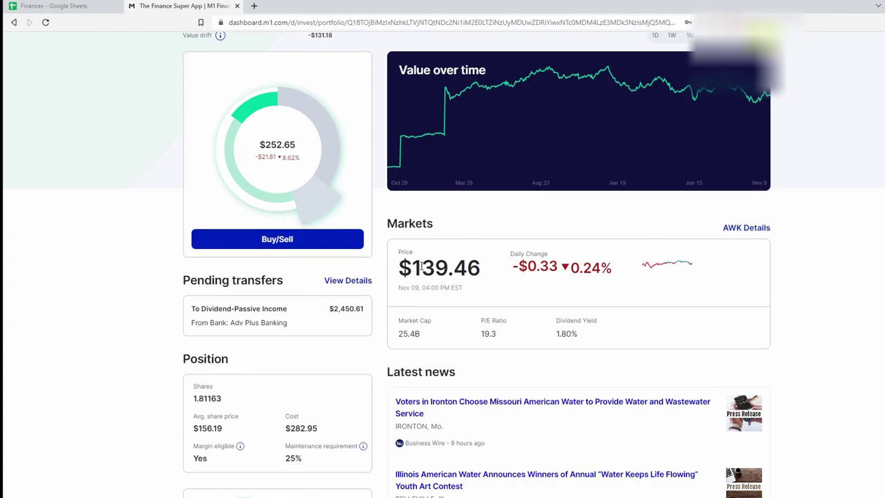
left_click_drag(412, 271, 489, 279)
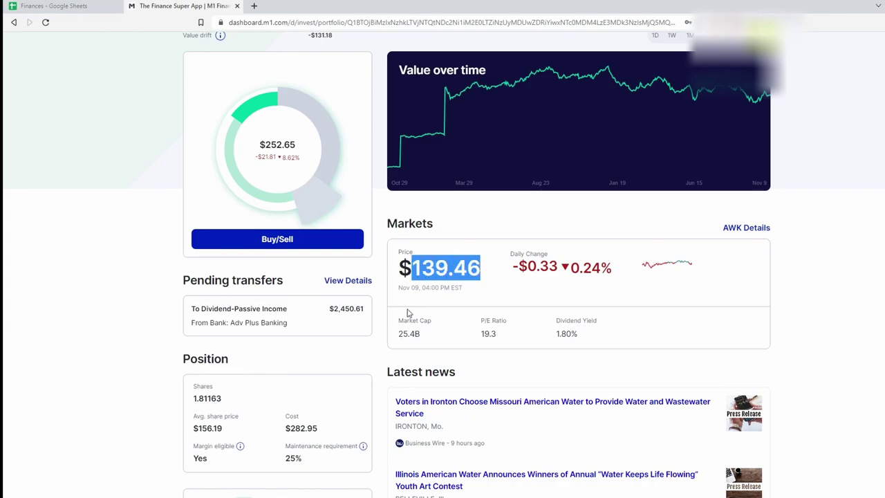
scroll(444, 289, "up", 3)
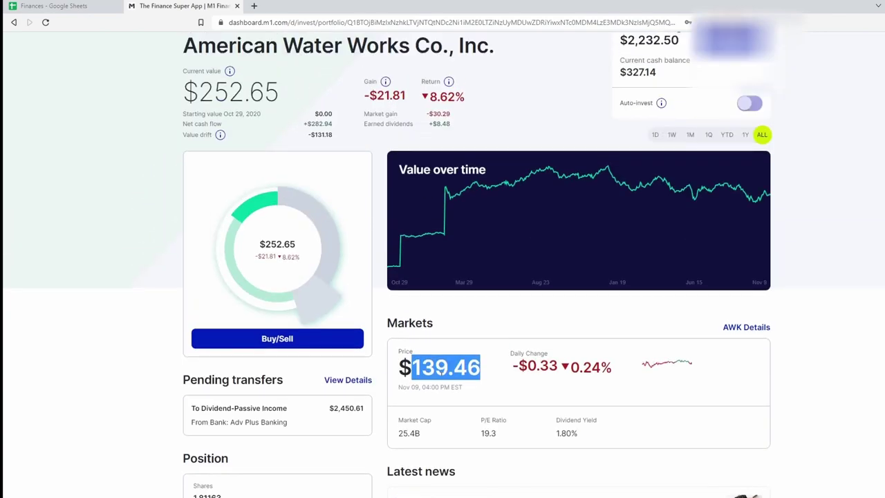
Find the AWK row's amount to invest in the dividend tracker
left_click(56, 5)
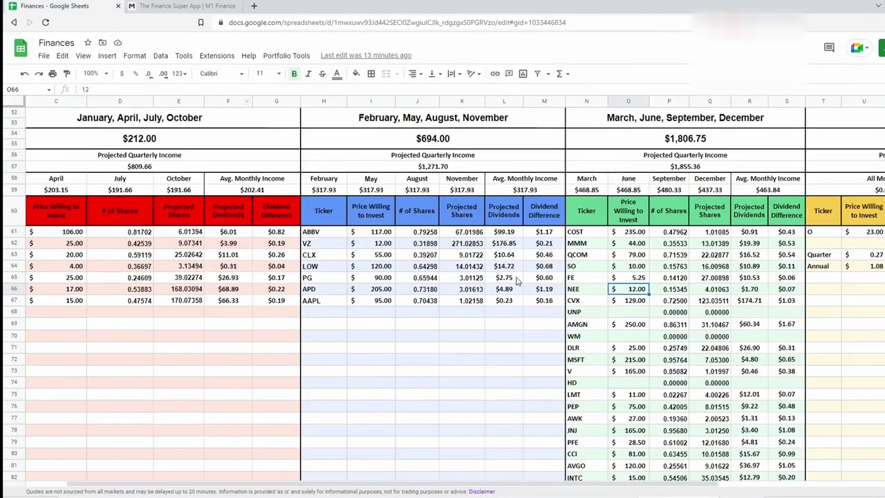
scroll(665, 361, "down", 2)
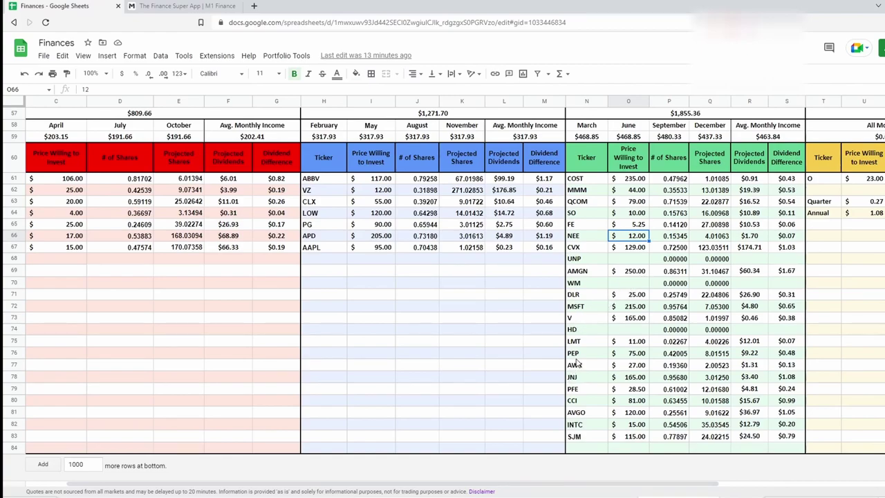
left_click_drag(588, 369, 718, 366)
left_click(638, 368)
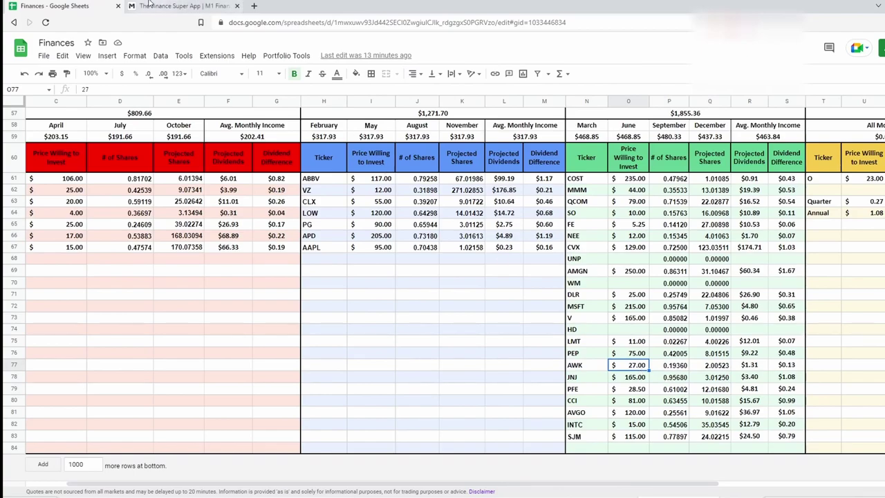
left_click(149, 5)
Place a $27 buy order for American Water Works
left_click(307, 332)
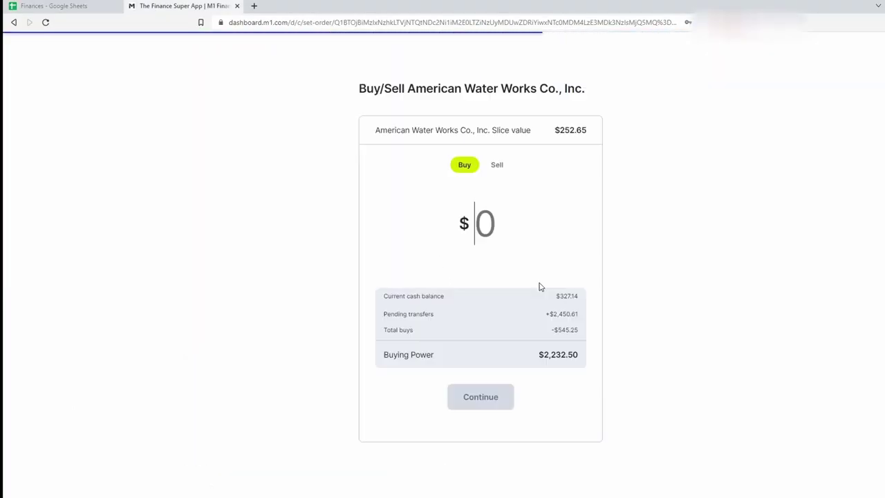
type("27")
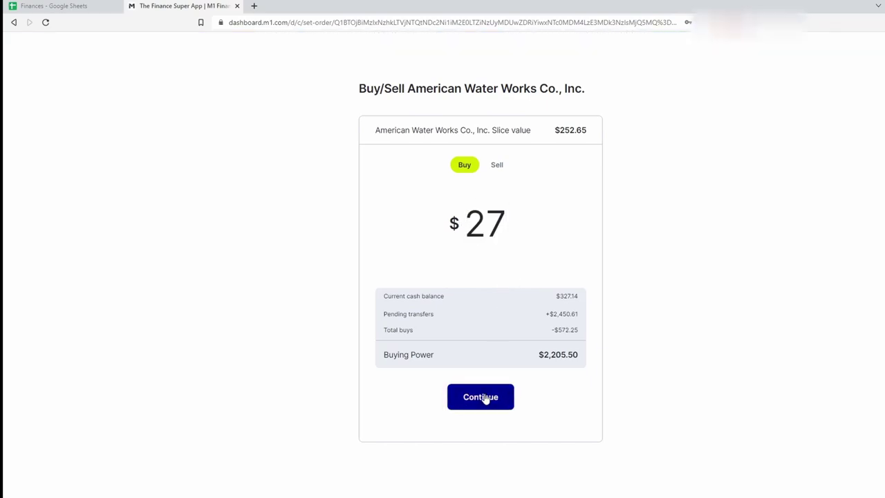
left_click(486, 397)
left_click(461, 367)
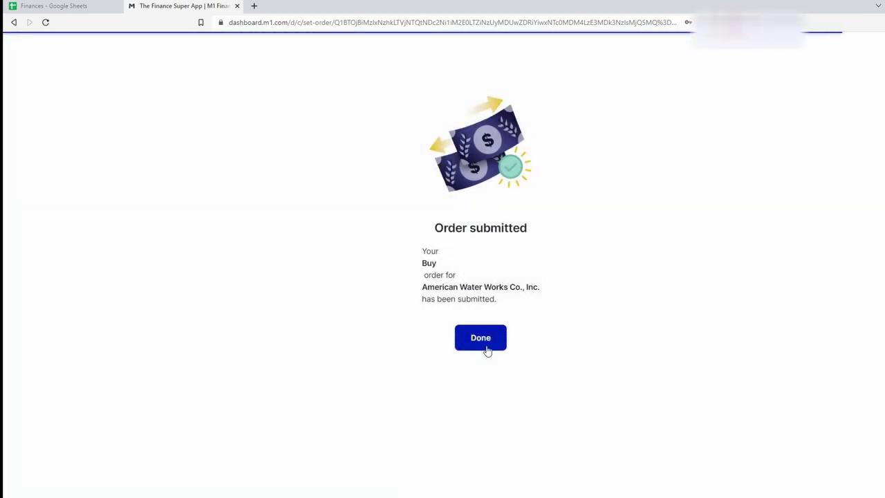
left_click(480, 338)
Return to the Utilities pie to review its four holdings
left_click(206, 124)
scroll(456, 290, "down", 3)
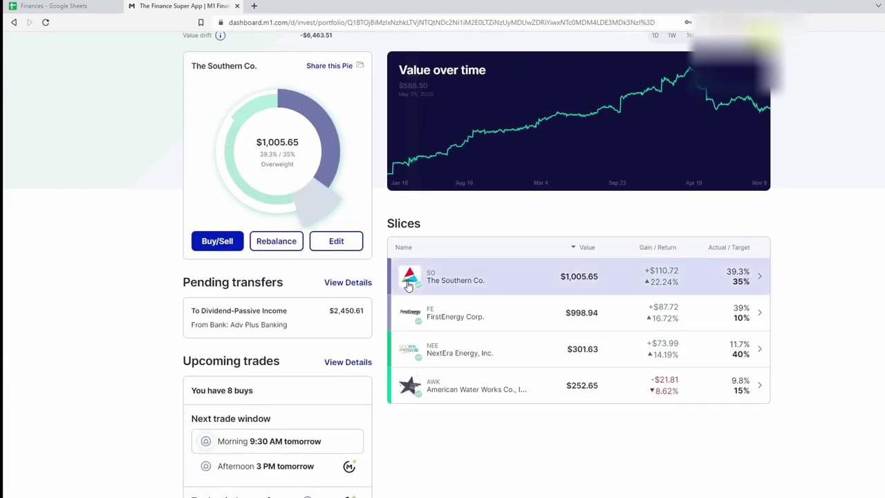
scroll(337, 244, "up", 2)
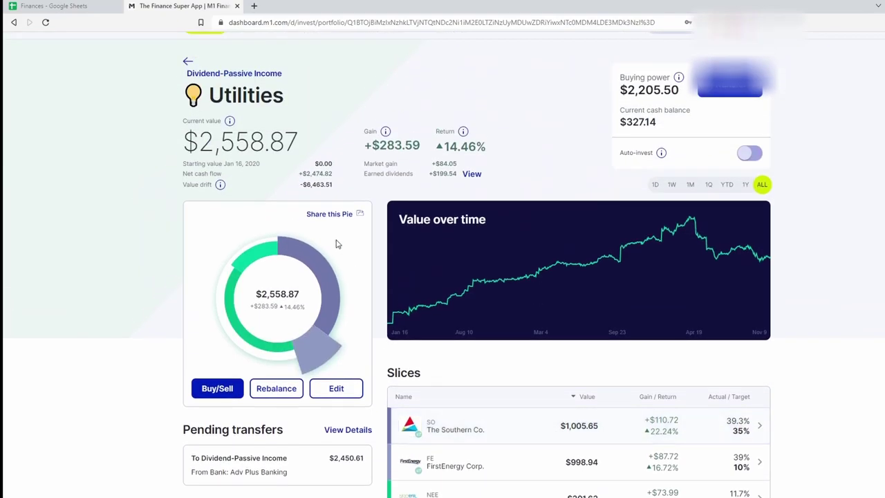
Open Lockheed Martin from the Industrials pie of the Dividend-Passive Income portfolio
left_click(248, 74)
scroll(480, 354, "down", 4)
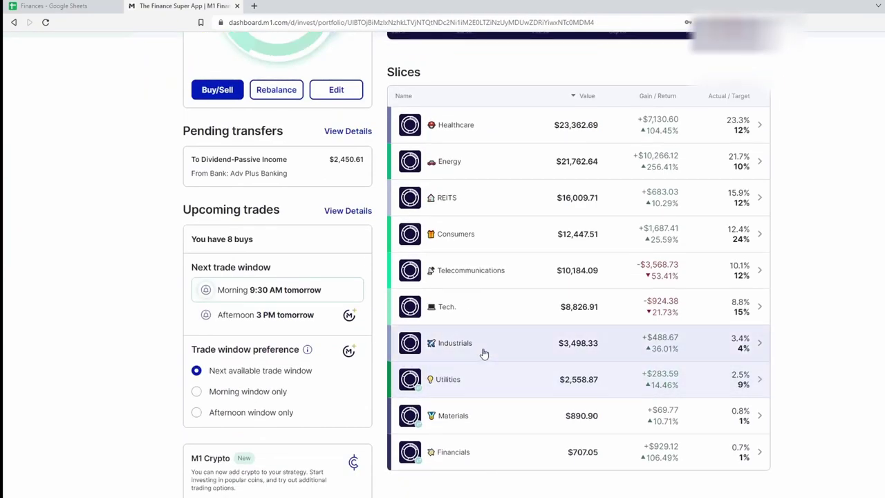
left_click(483, 351)
scroll(484, 362, "down", 4)
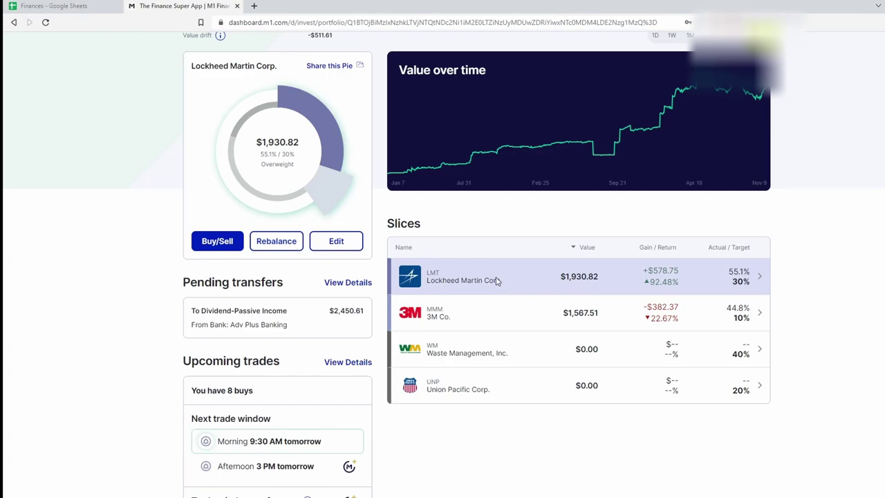
left_click(442, 278)
Review Lockheed Martin's $354.16 average share price and its gain and return figures
scroll(319, 397, "down", 4)
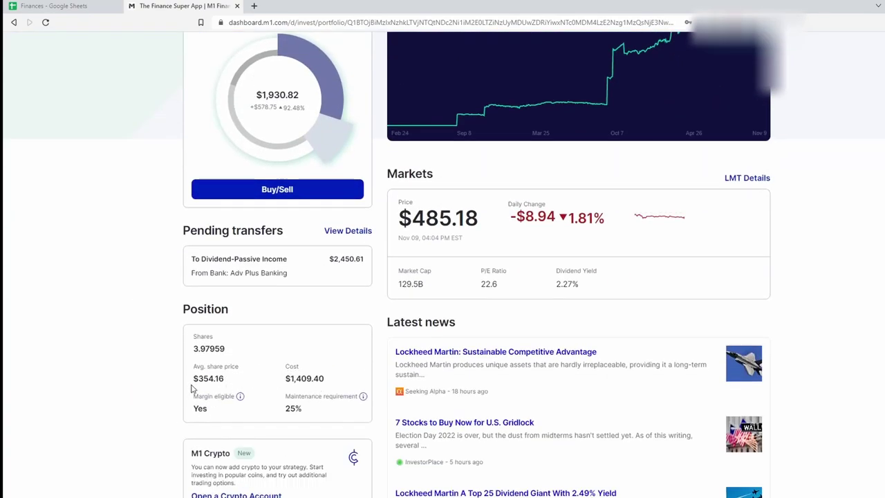
left_click_drag(193, 388, 242, 381)
left_click(243, 382)
scroll(368, 439, "up", 5)
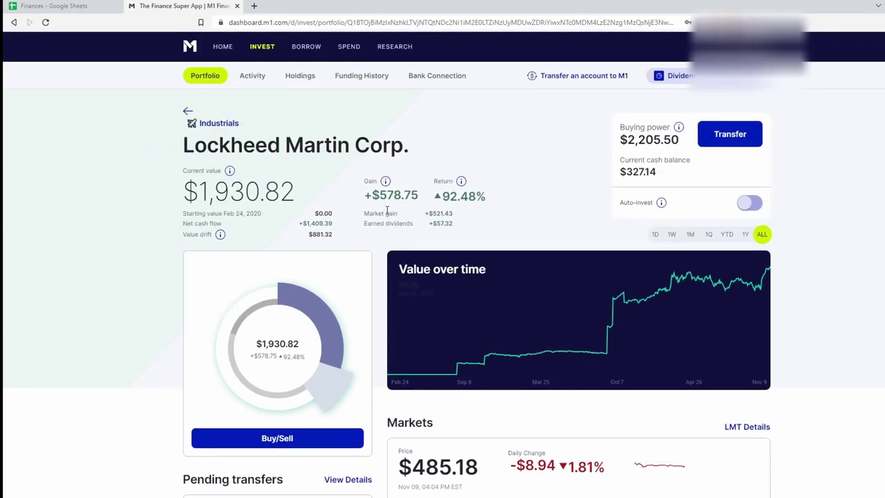
left_click_drag(380, 197, 488, 202)
left_click(529, 251)
scroll(425, 349, "down", 3)
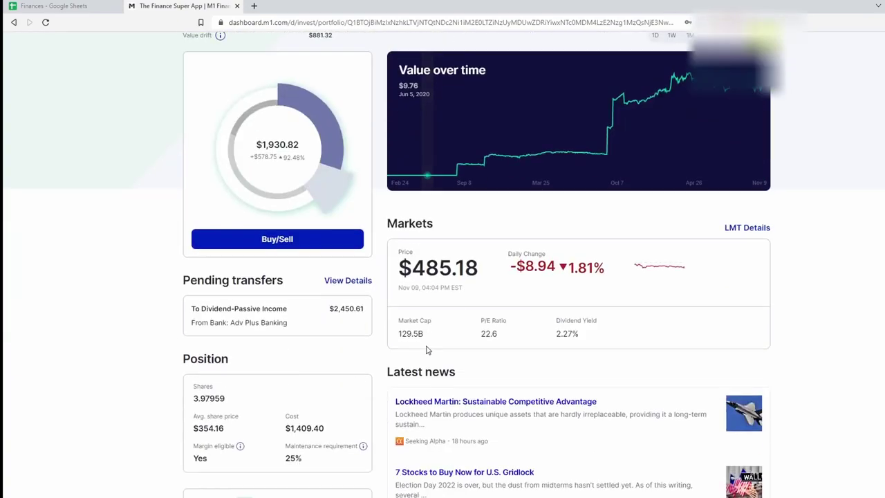
scroll(425, 349, "down", 2)
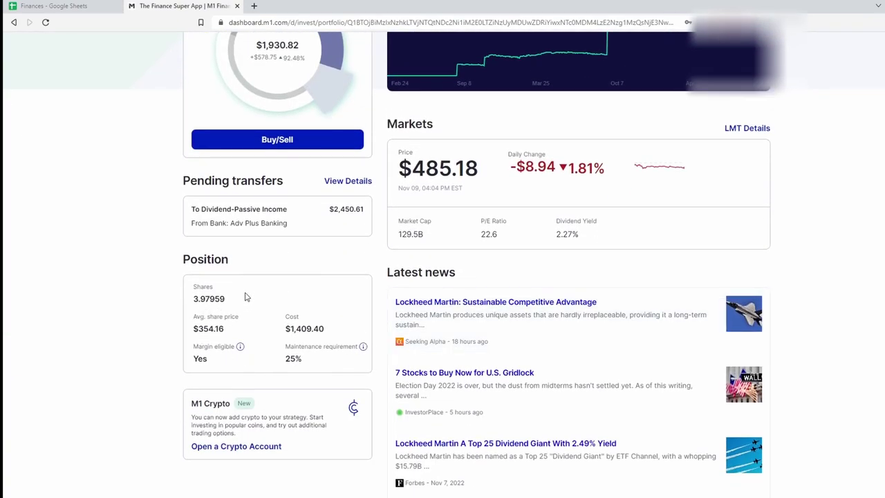
Check the LMT amount to invest in the Finances spreadsheet
left_click(70, 5)
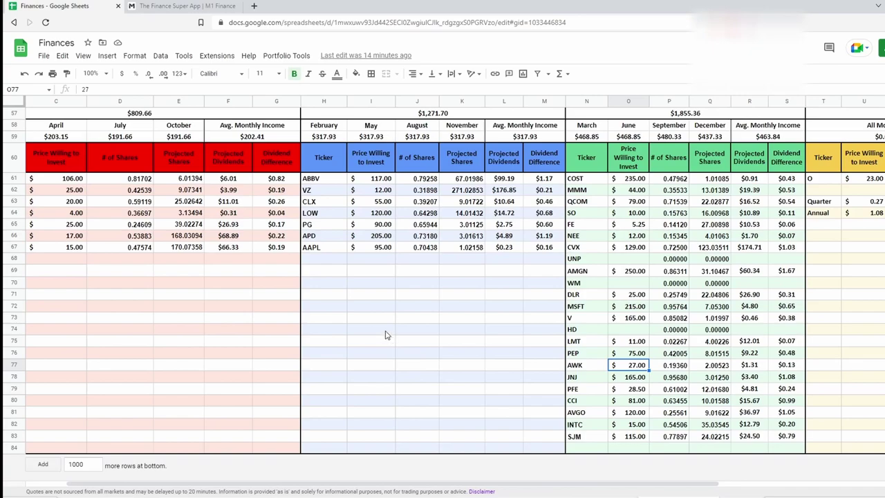
left_click_drag(484, 492, 414, 491)
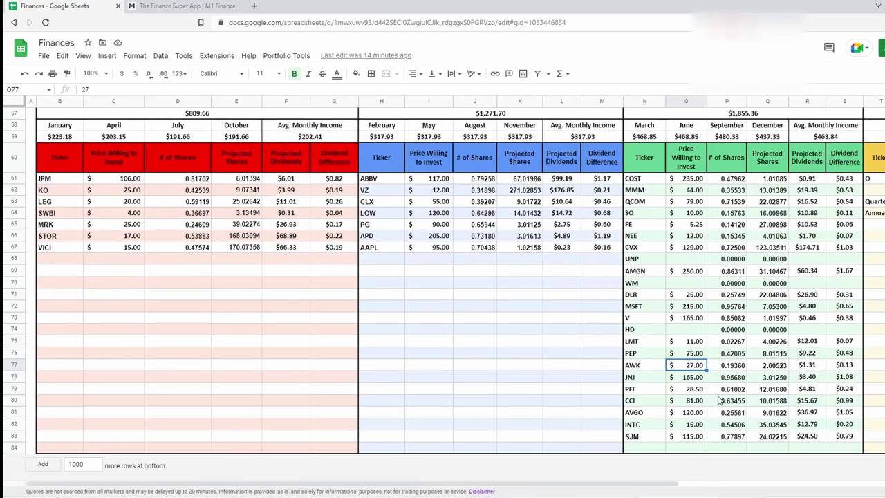
left_click(689, 341)
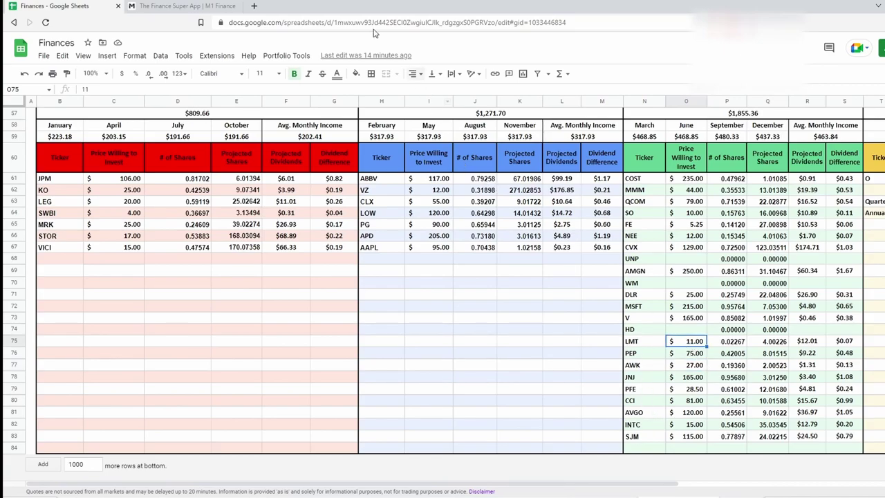
left_click(185, 5)
Place an $11 buy order for Lockheed Martin
scroll(300, 172, "up", 2)
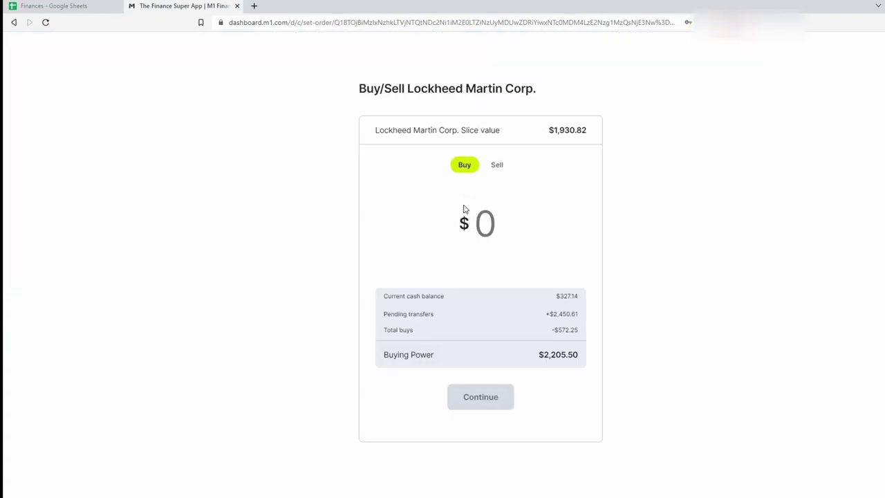
type("11")
left_click(475, 394)
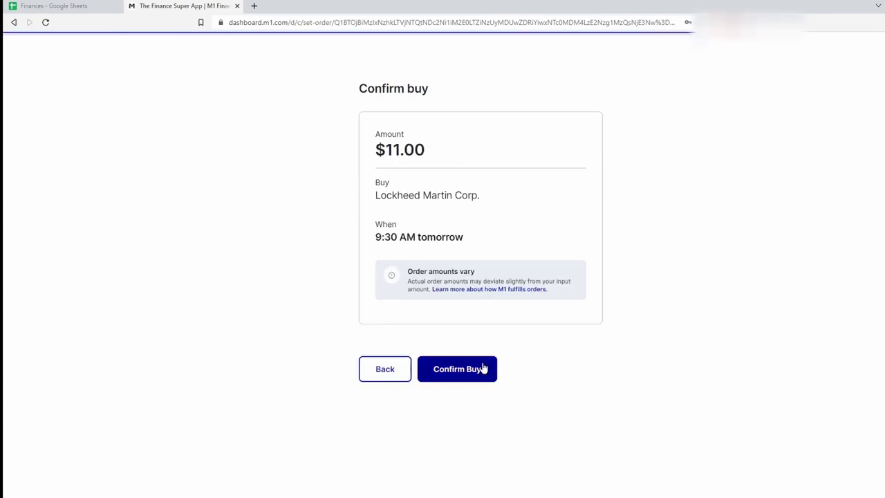
left_click(483, 368)
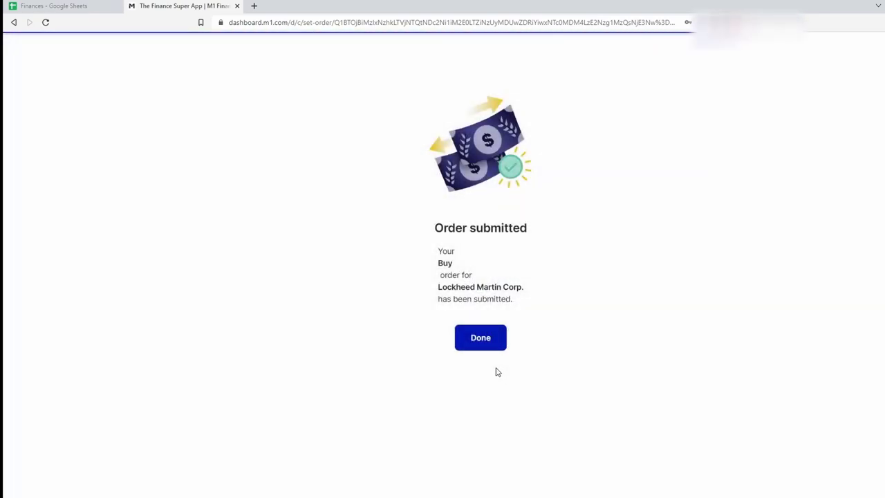
left_click(501, 342)
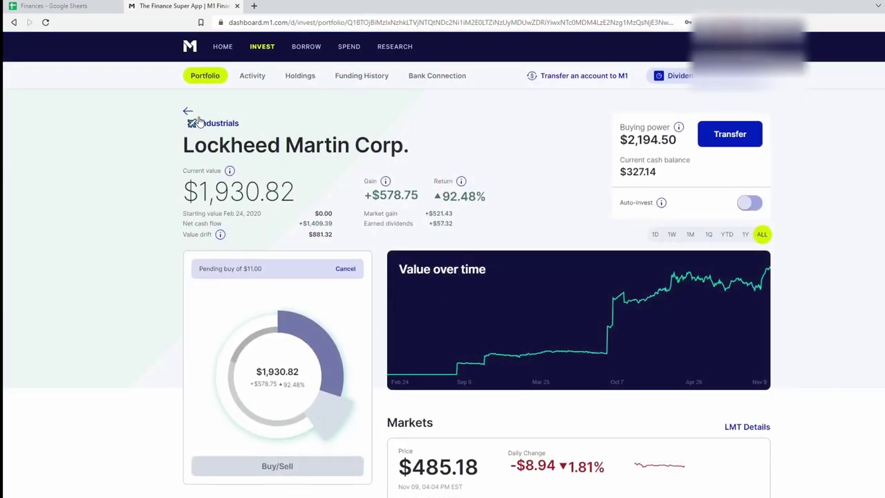
Open 3M Co. from the Industrials pie and start a buy order for it
left_click(199, 122)
scroll(493, 331, "down", 3)
left_click(491, 367)
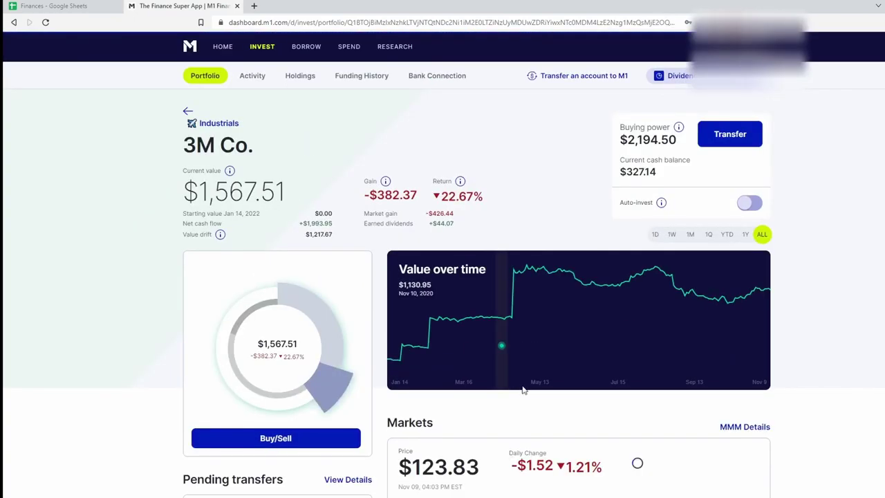
scroll(442, 354, "down", 3)
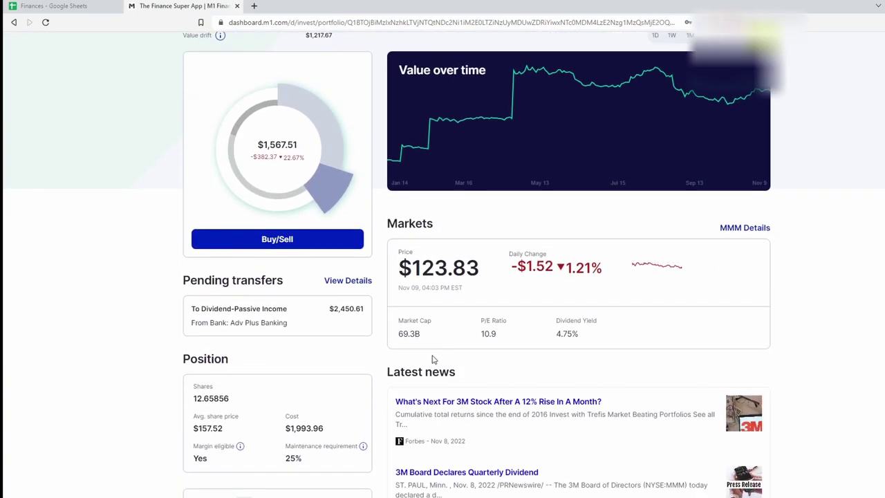
left_click(310, 242)
Check MMM in the spreadsheet and submit a $44 buy order for 3M Co
left_click(45, 6)
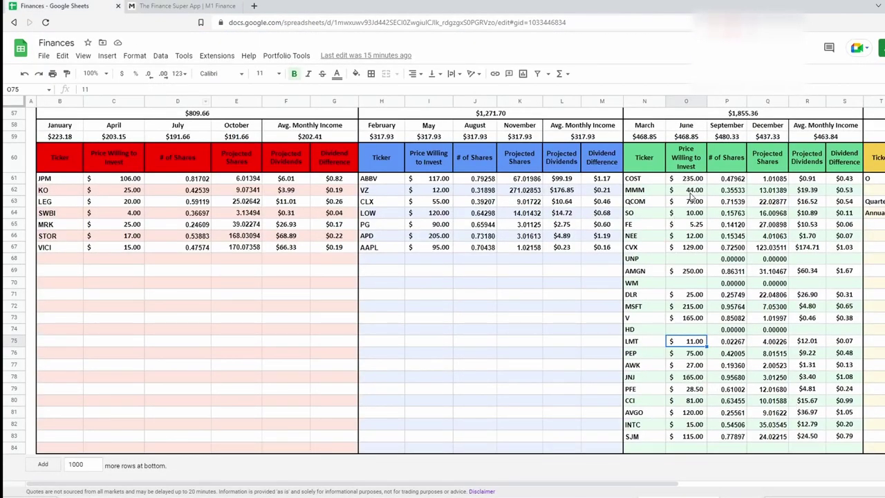
left_click(177, 7)
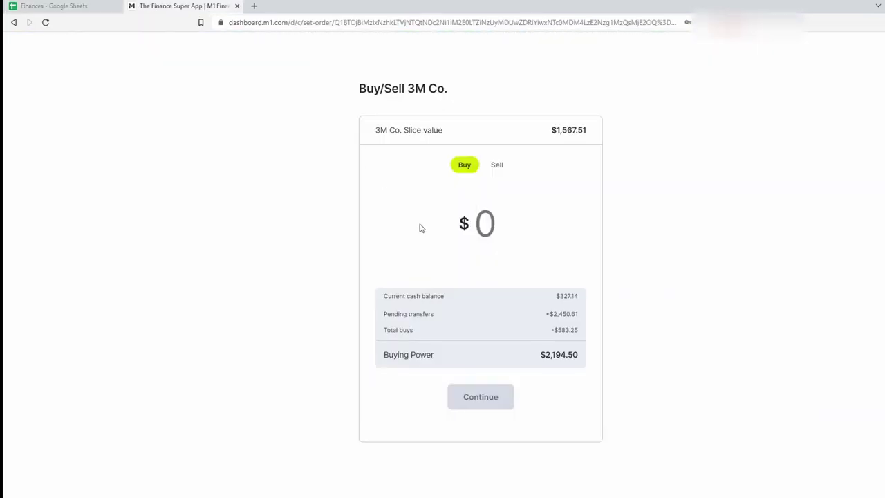
type("44")
left_click(497, 406)
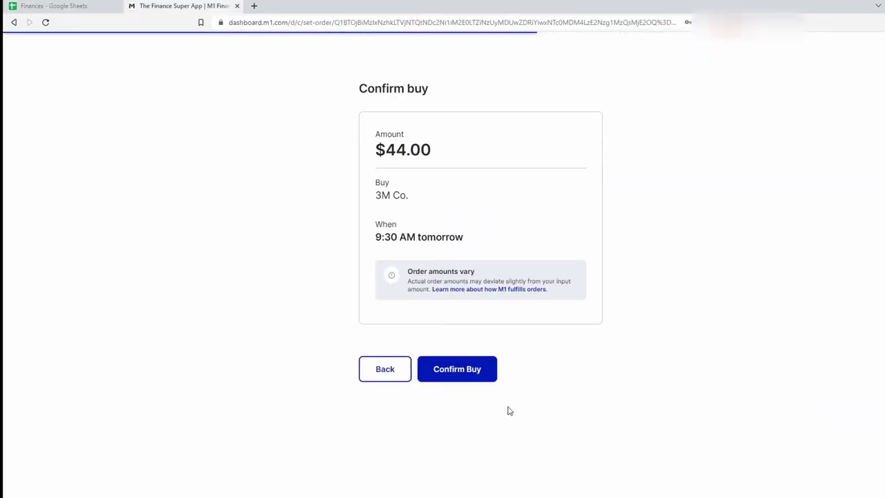
left_click(457, 369)
Check MMM's dividend difference in cell S62 of the Finances spreadsheet
left_click(97, 6)
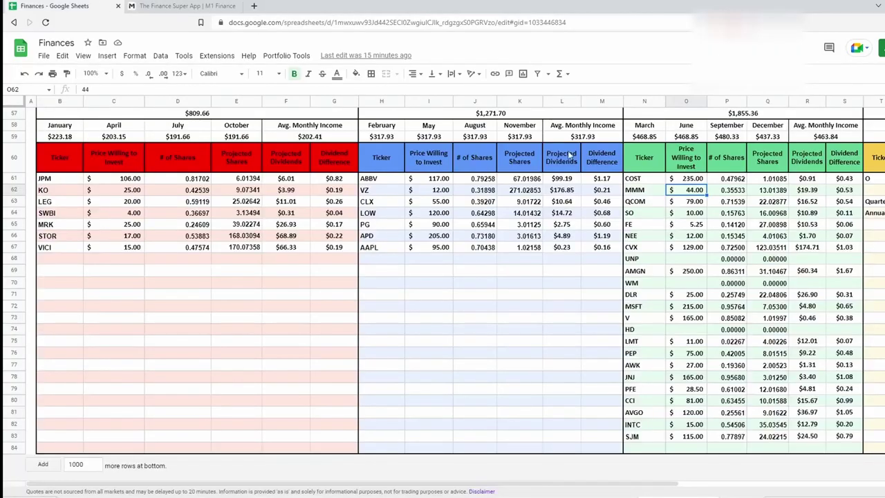
left_click(857, 192)
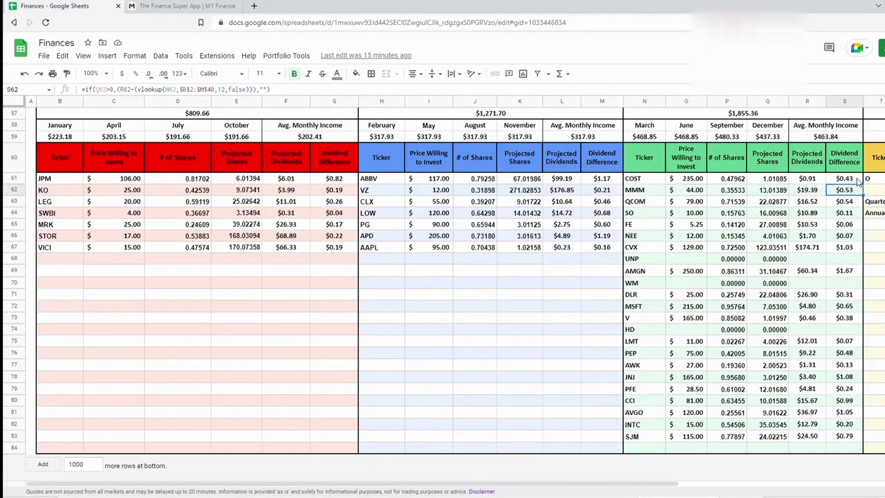
key("ctrl+Tab")
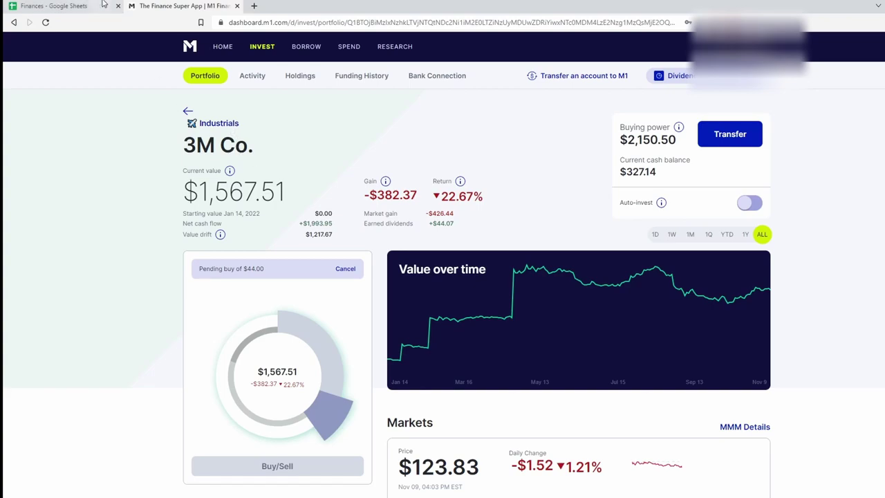
Navigate from 3M Co. through Industrials and Dividend-Passive Income to the Tech pie
left_click(80, 6)
left_click(175, 6)
left_click(206, 124)
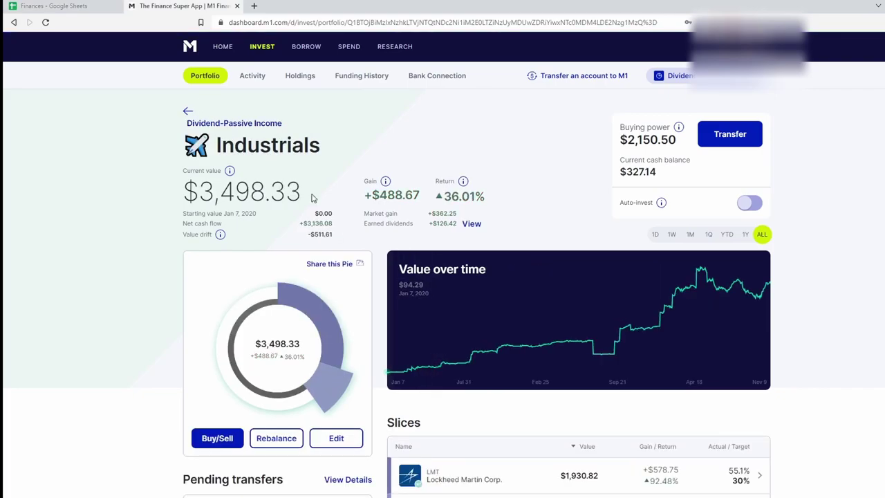
left_click(257, 125)
scroll(441, 338, "down", 6)
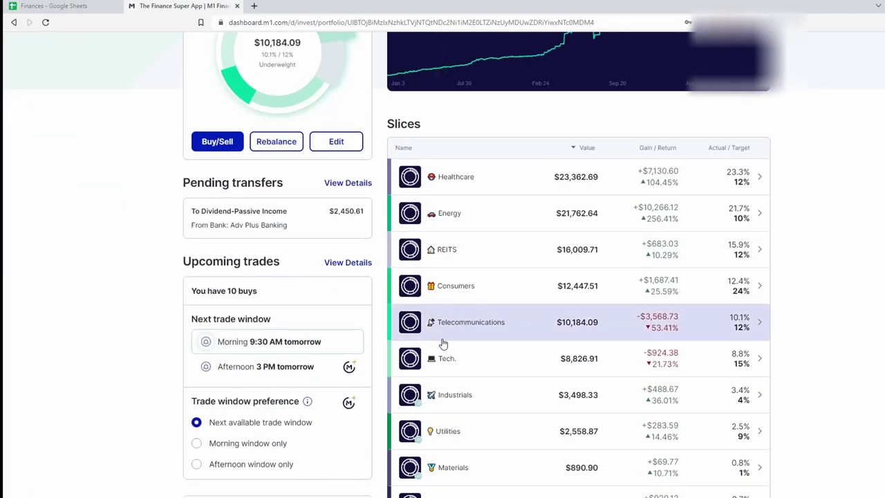
left_click(450, 247)
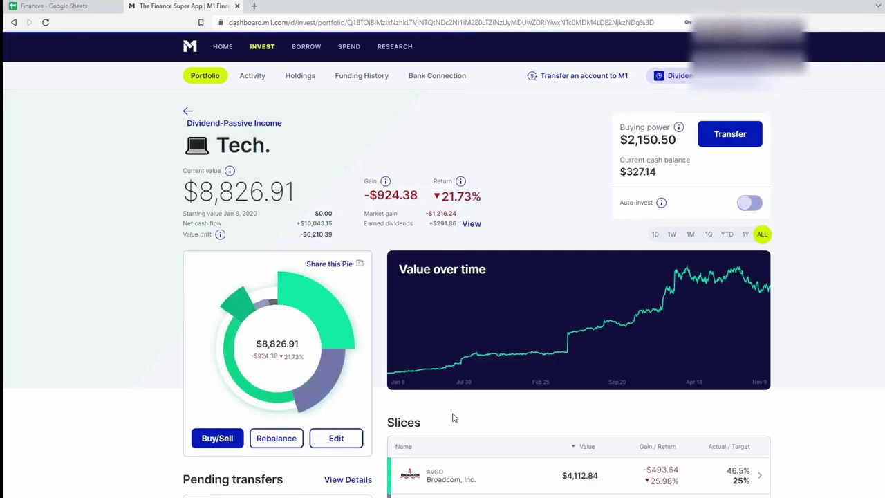
scroll(450, 415, "down", 3)
scroll(448, 406, "down", 1)
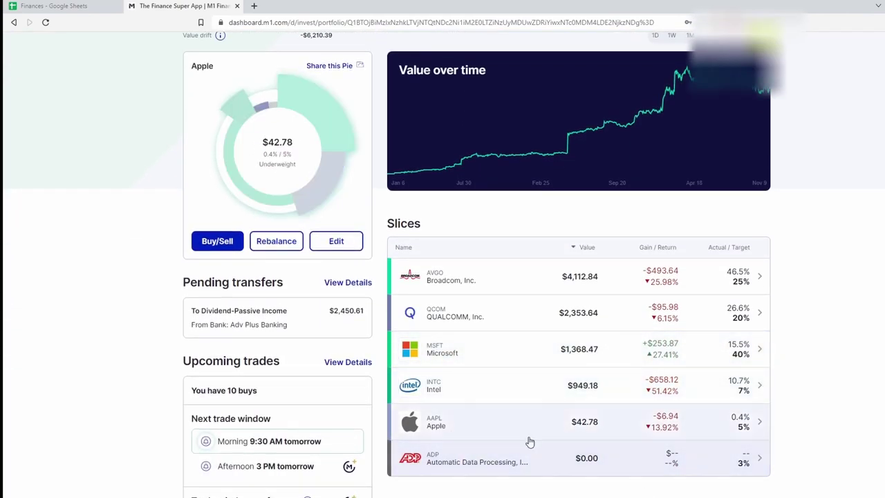
scroll(408, 477, "up", 1)
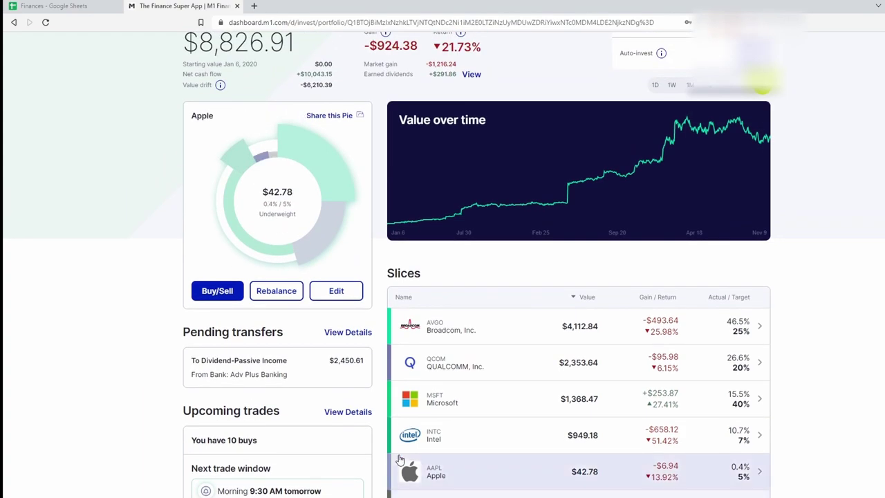
Open Broadcom, Inc., note its $536.83 average share price, and start a buy order
left_click(471, 323)
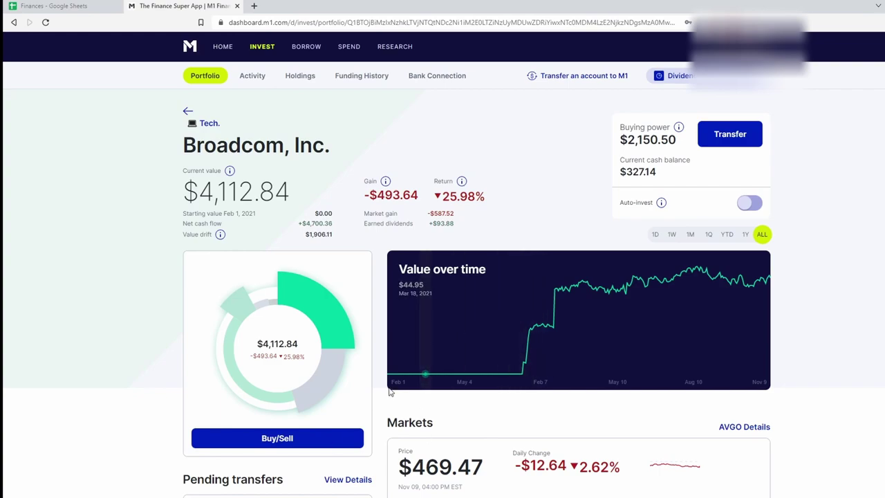
scroll(345, 383, "down", 5)
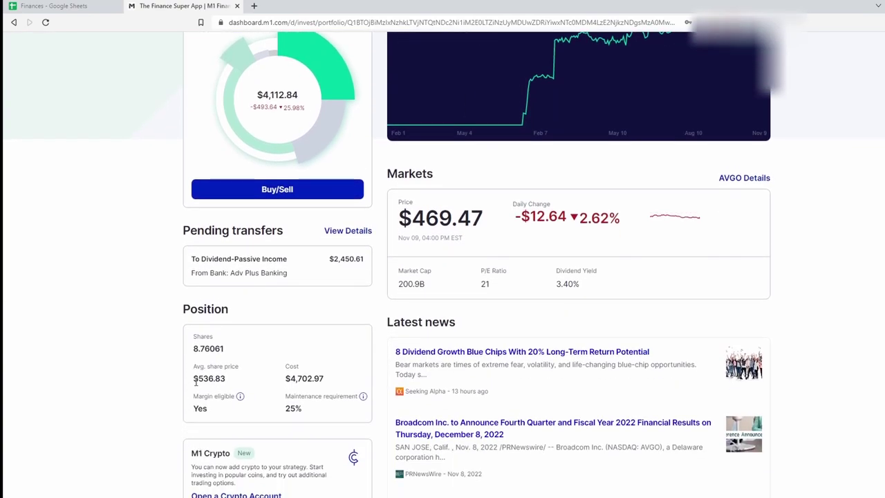
left_click_drag(194, 378, 262, 373)
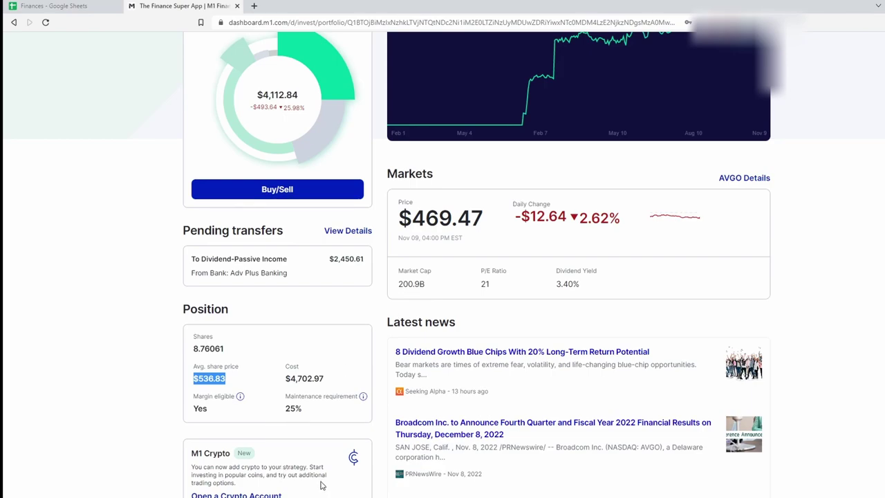
scroll(338, 484, "up", 1)
scroll(346, 449, "up", 2)
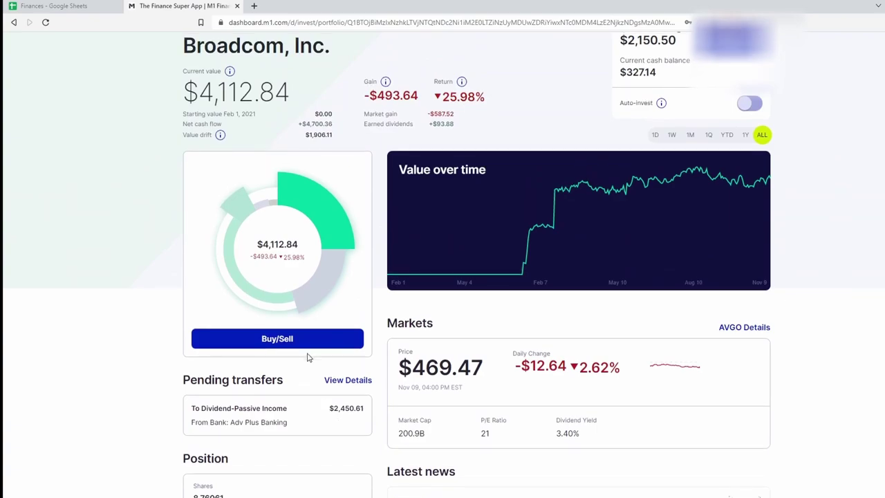
left_click(309, 348)
Confirm AVGO's 120 amount and share count in the tracker, then submit a $120 Broadcom buy
left_click(69, 6)
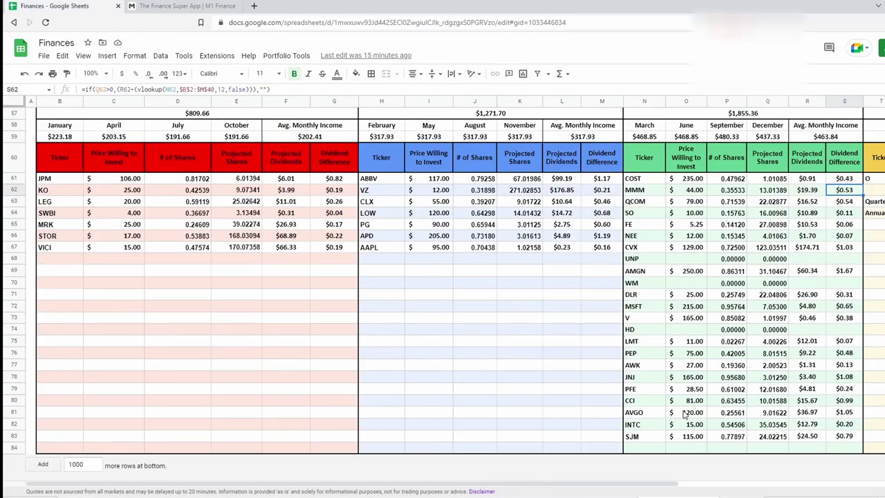
left_click(684, 414)
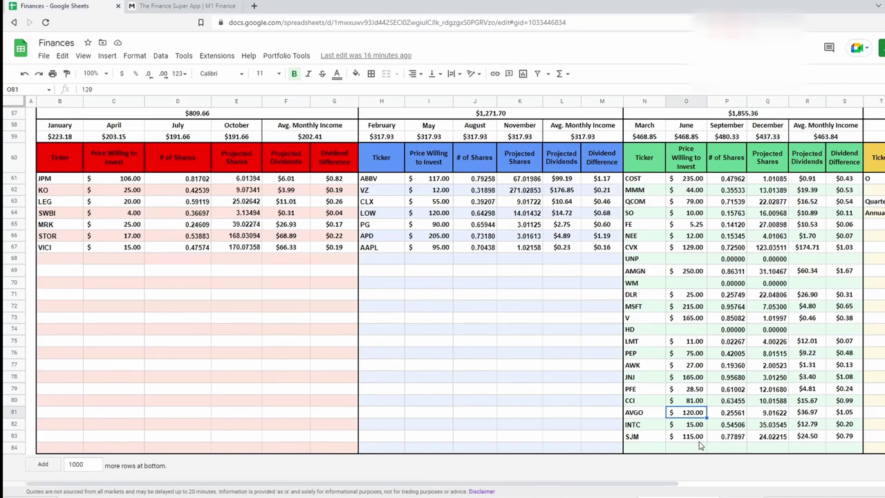
left_click(738, 413)
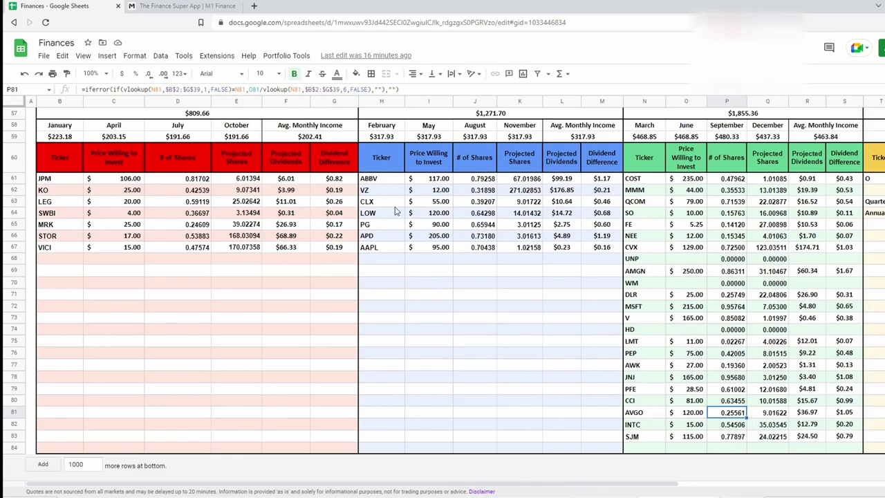
key("ctrl+Tab")
type("12")
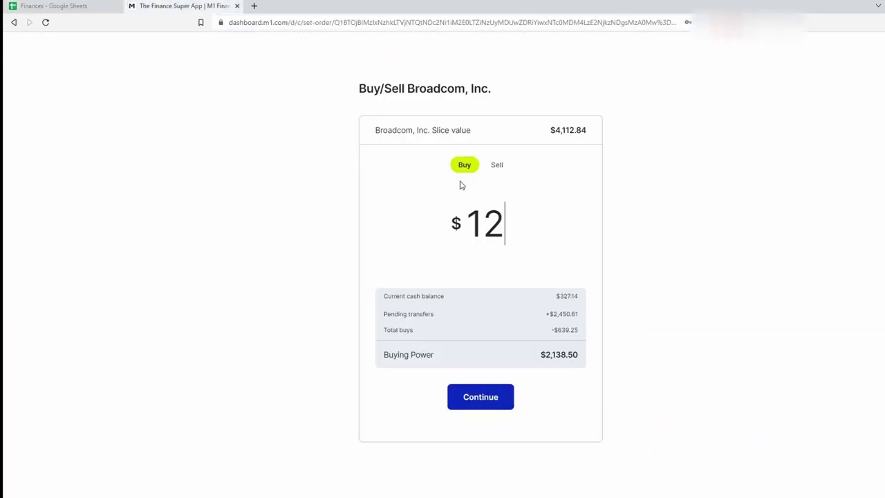
type("0")
left_click(496, 401)
left_click(466, 370)
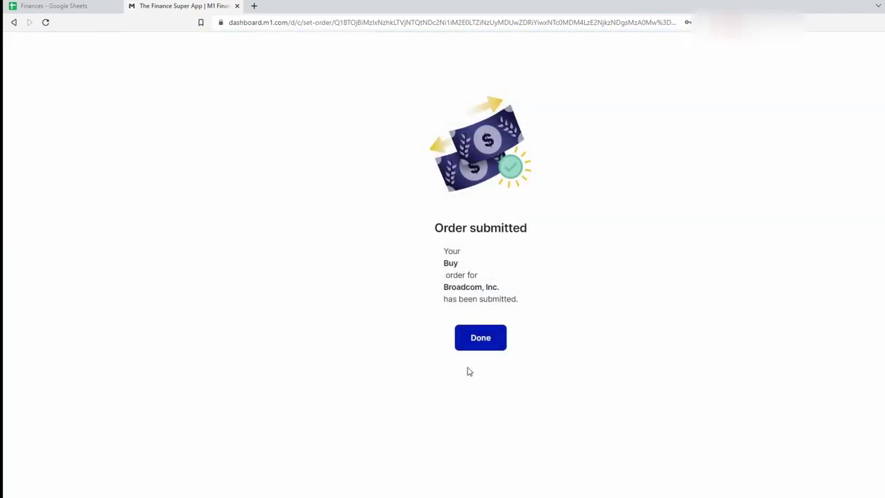
left_click(486, 341)
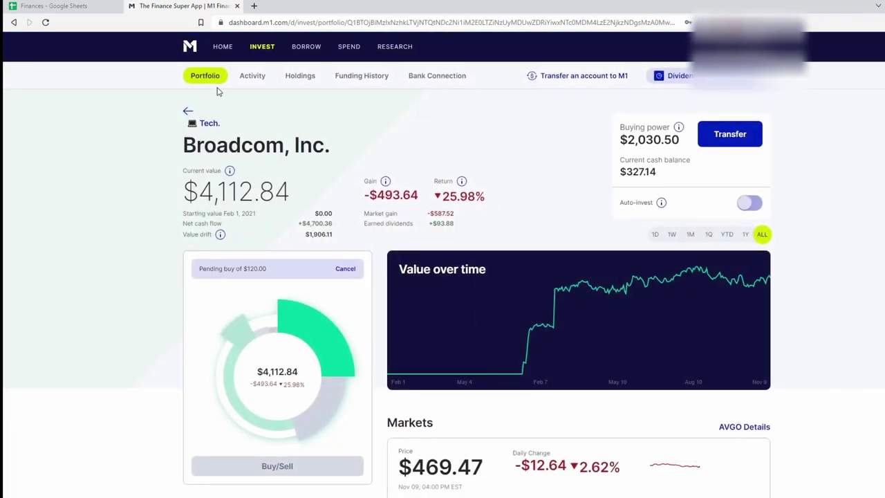
Open the QUALCOMM holding from the Tech pie and review its average share price
left_click(188, 111)
scroll(478, 306, "down", 3)
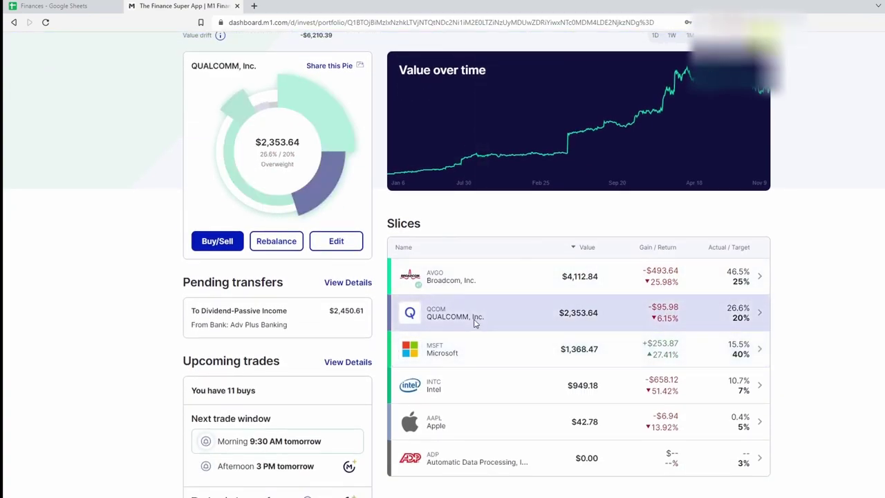
left_click(474, 322)
scroll(442, 330, "down", 3)
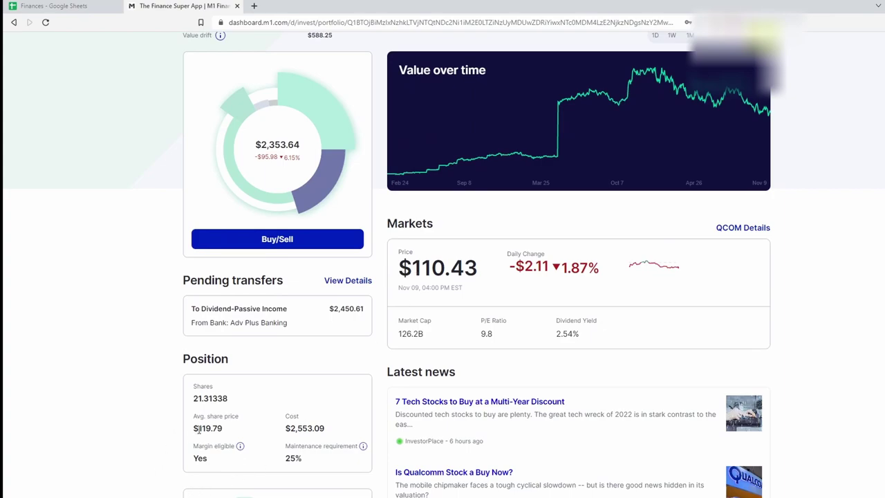
left_click_drag(192, 428, 246, 434)
left_click(246, 434)
scroll(387, 354, "up", 1)
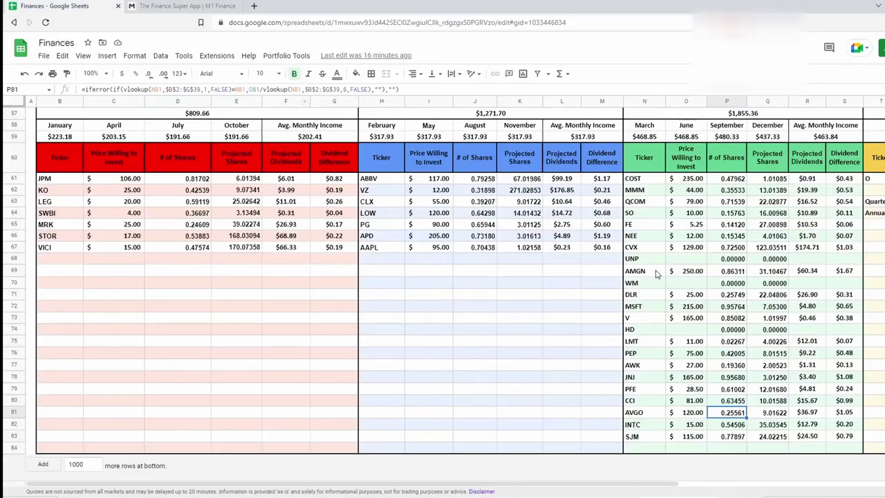
Copy the QCOM amount 79 from the tracker and submit a $79 QUALCOMM buy
left_click(682, 203)
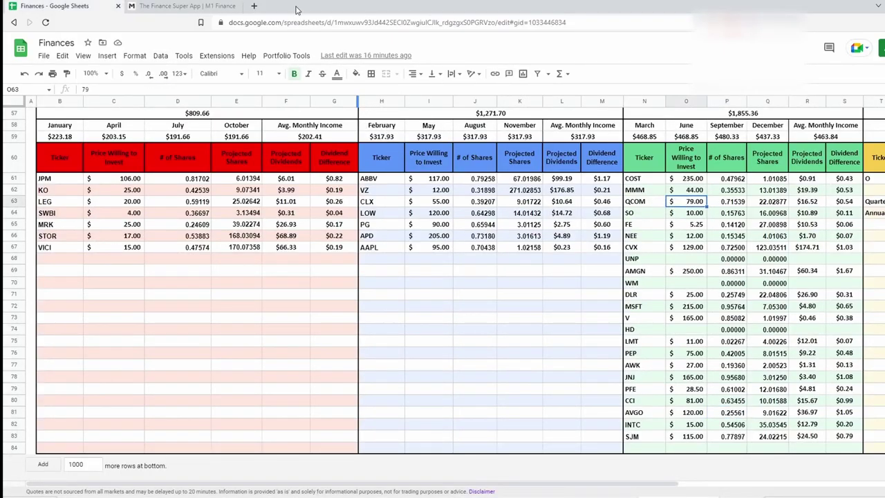
left_click(186, 5)
type("79")
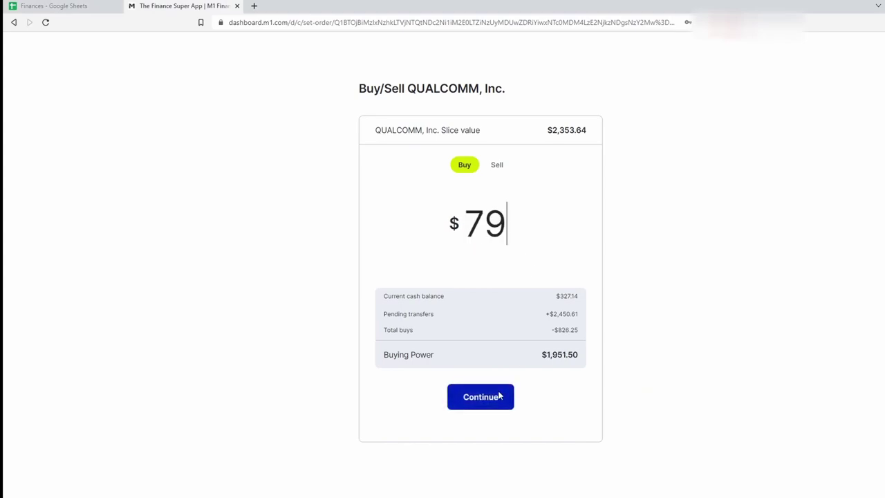
left_click(489, 401)
left_click(474, 369)
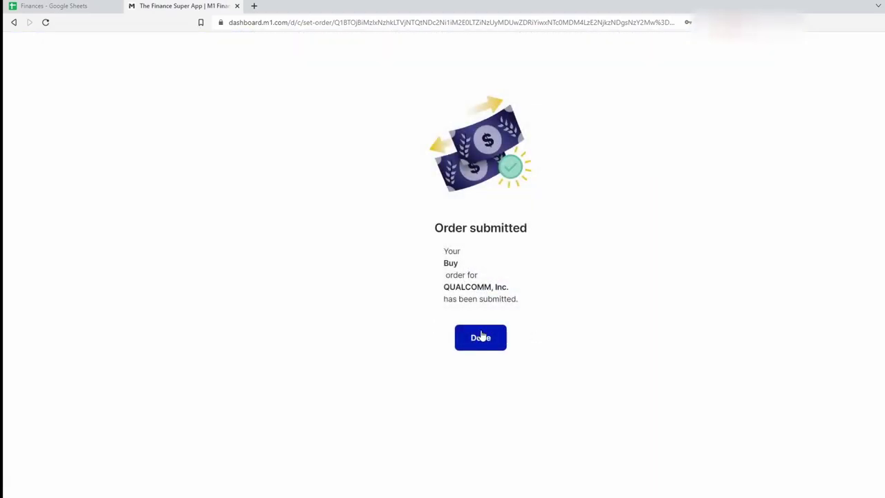
left_click(480, 336)
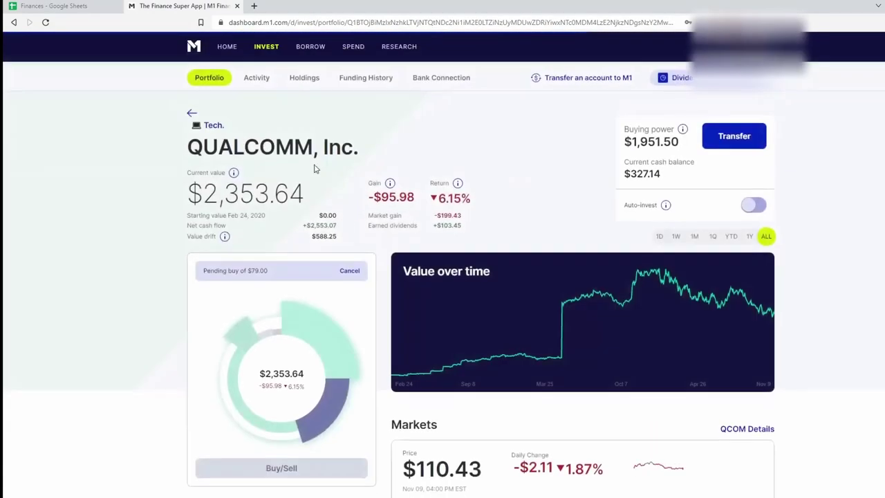
Open the Microsoft holding in the Tech pie and look up its $215 MSFT amount in the tracker
left_click(187, 111)
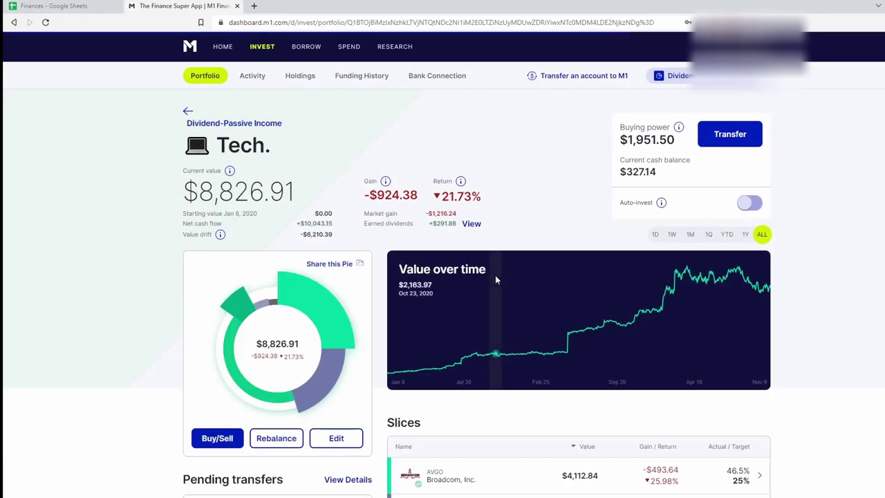
scroll(494, 276, "down", 4)
left_click(477, 298)
scroll(446, 309, "down", 3)
scroll(448, 310, "down", 1)
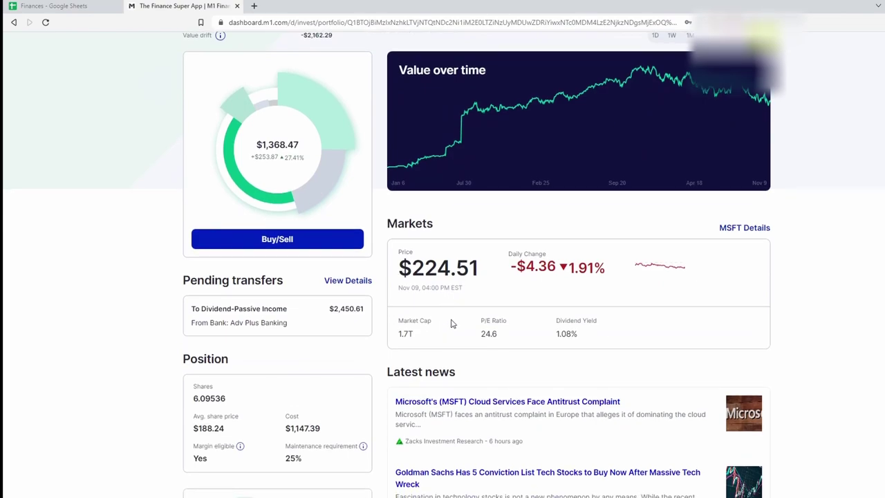
scroll(444, 333, "down", 1)
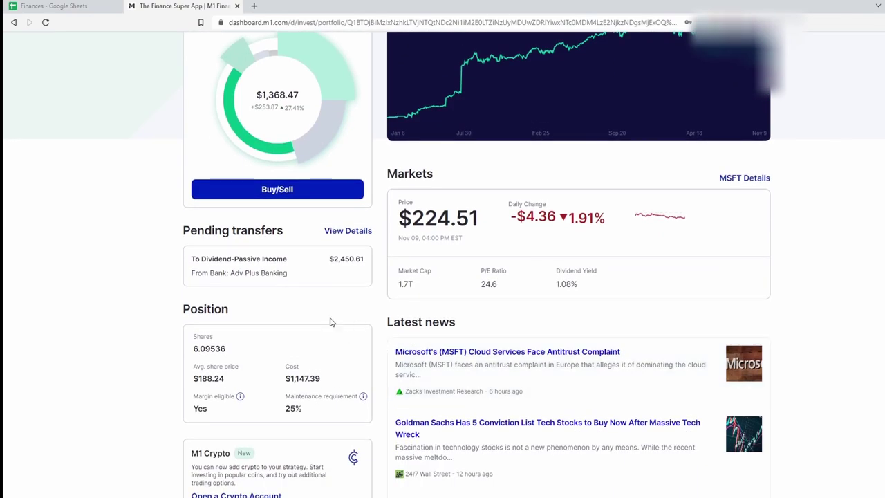
scroll(337, 322, "up", 1)
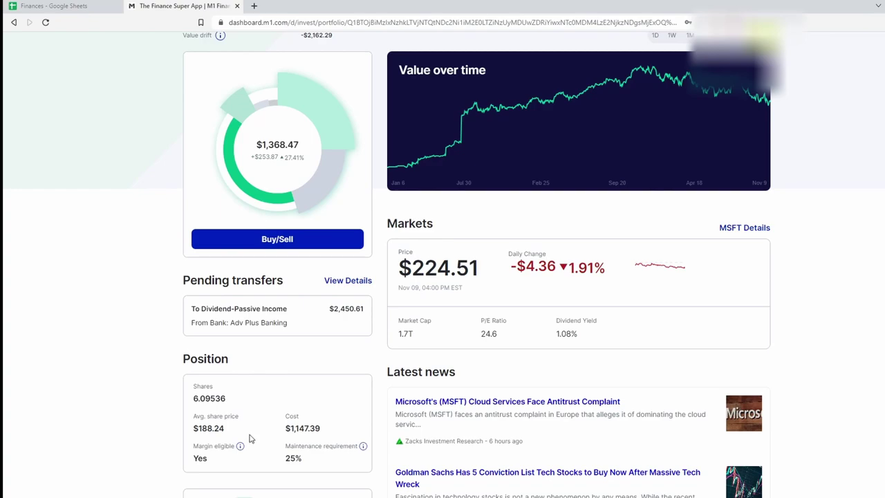
left_click(56, 6)
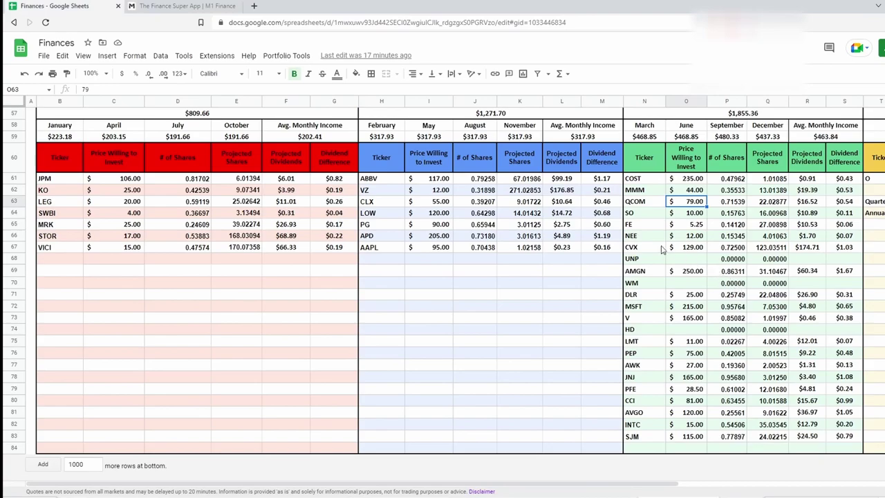
left_click(678, 309)
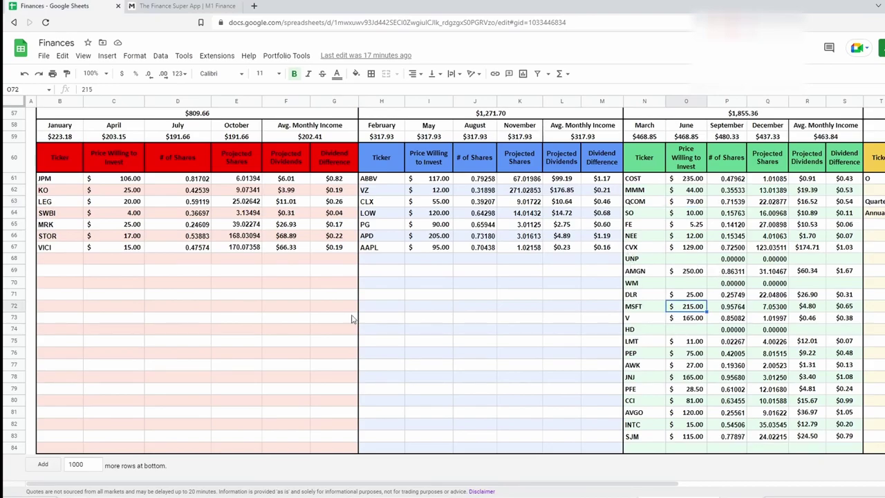
left_click(174, 5)
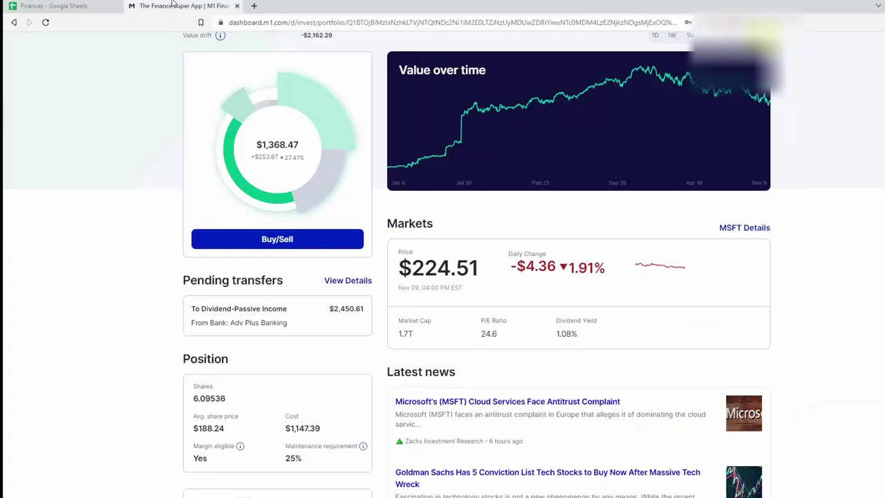
scroll(266, 304, "up", 2)
Enter a $215 Microsoft buy order and confirm it
left_click(277, 335)
left_click(69, 4)
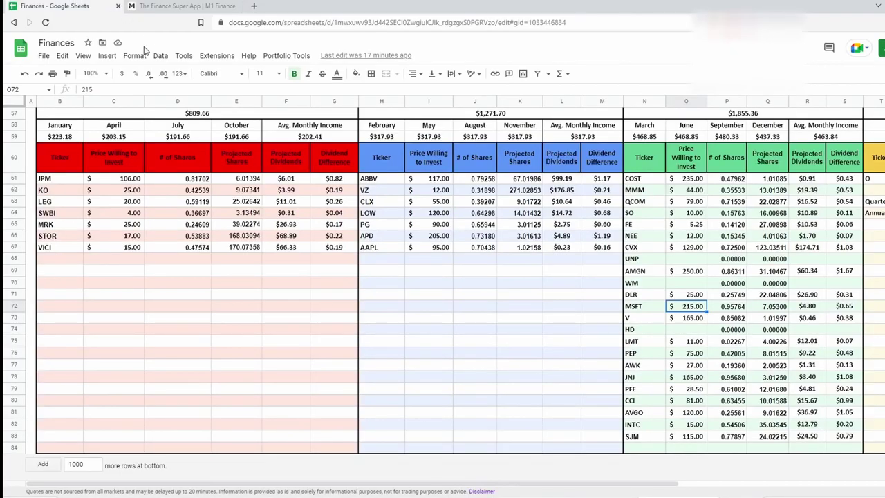
left_click(174, 6)
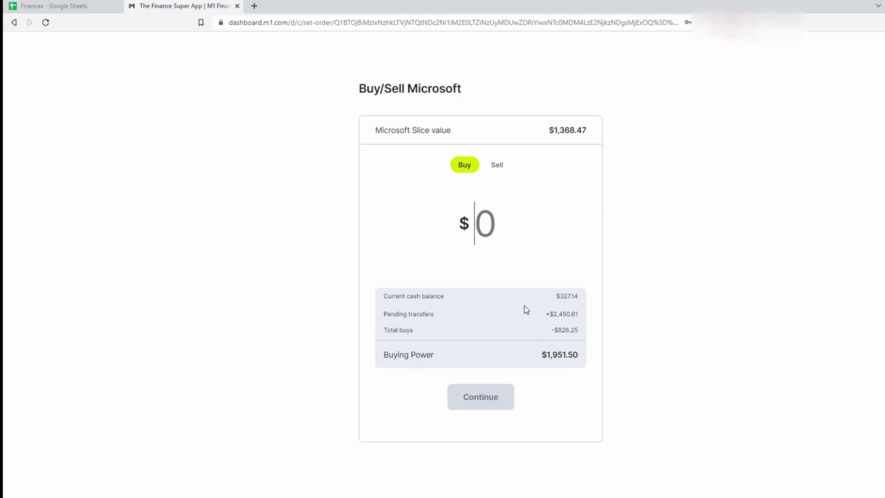
type("215")
left_click(482, 402)
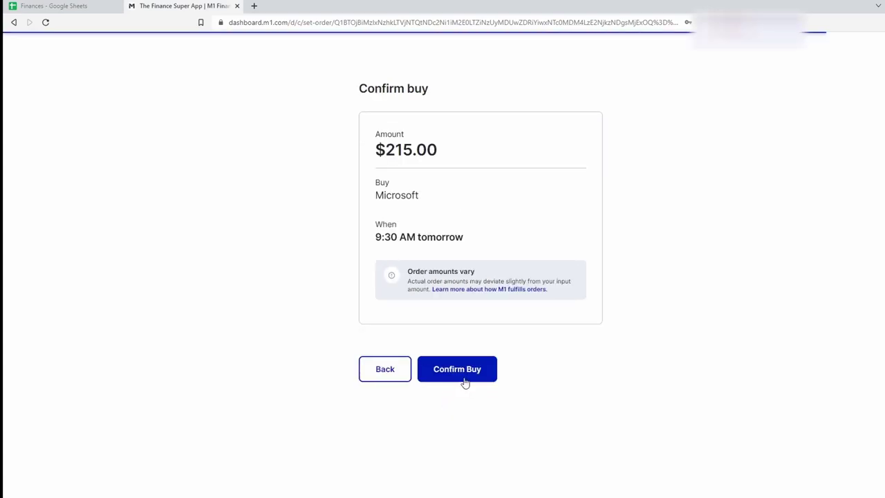
left_click(466, 381)
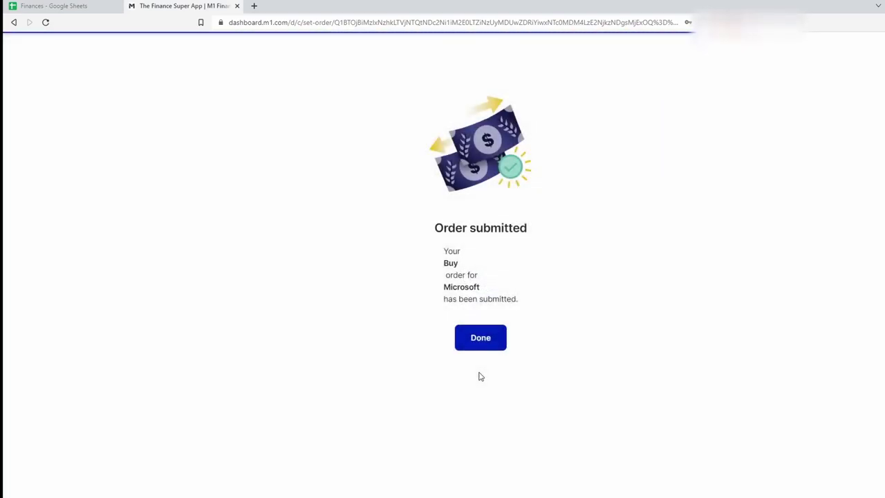
left_click(484, 338)
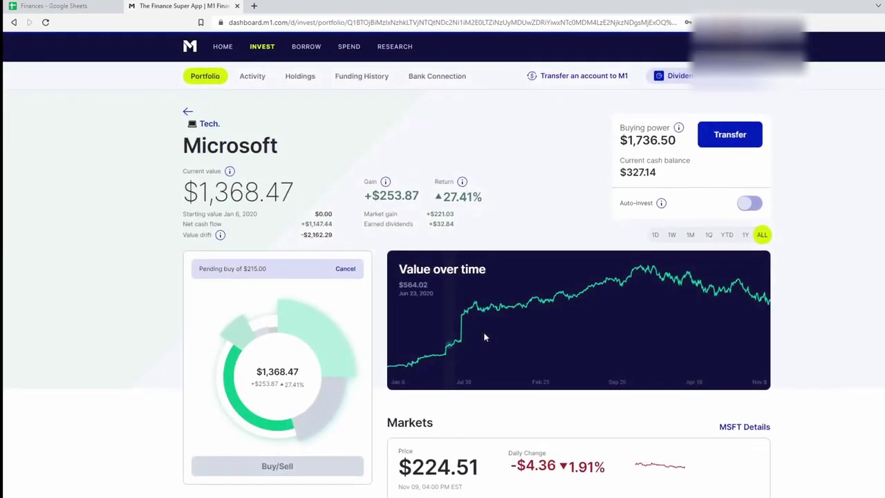
Open the Intel holding from the Tech pie and review its average share price and daily change
left_click(202, 121)
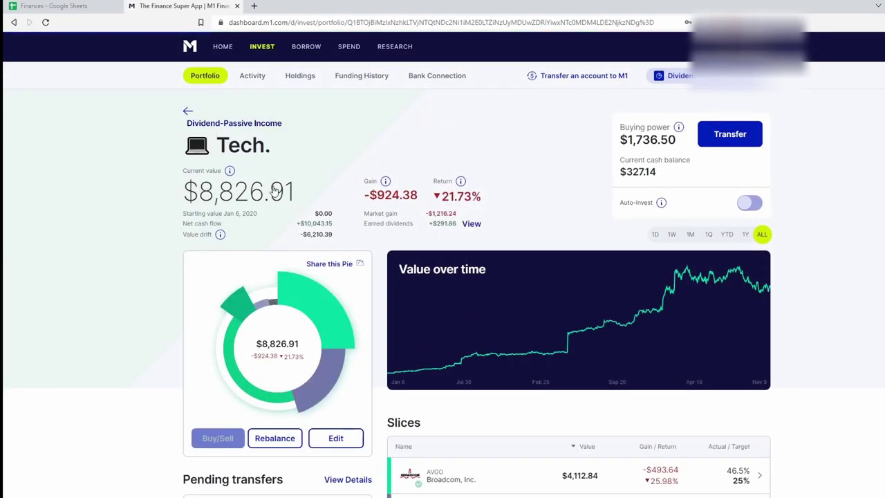
scroll(487, 346, "down", 3)
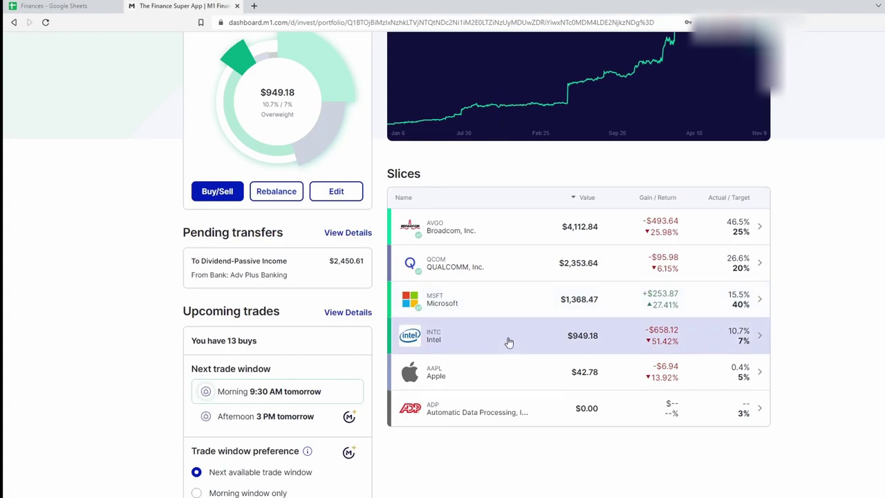
left_click(508, 344)
scroll(458, 360, "down", 4)
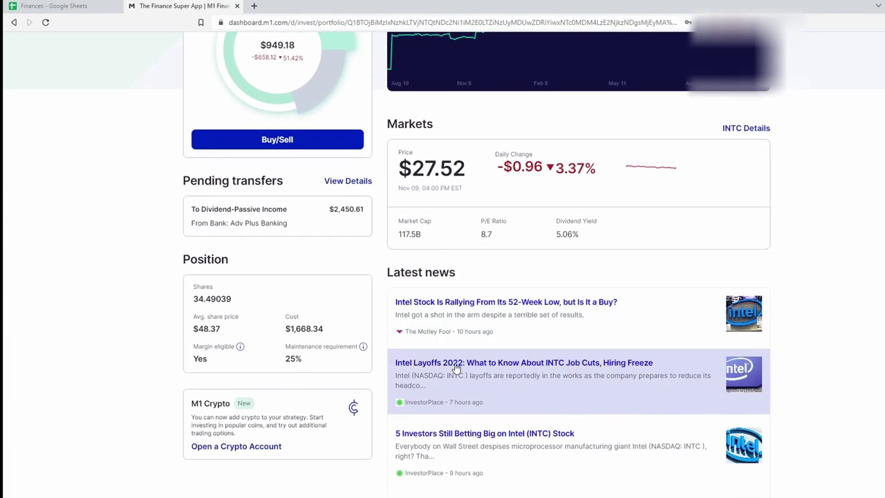
left_click_drag(198, 329, 267, 339)
left_click(274, 328)
scroll(291, 327, "up", 2)
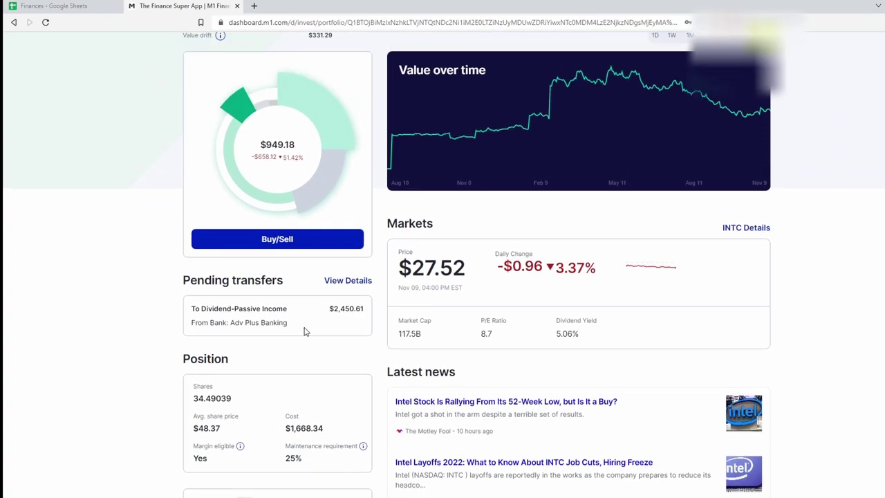
left_click_drag(410, 262, 486, 267)
left_click(474, 272)
Start an Intel buy and check the INTC amount and share count in the tracker
left_click(329, 239)
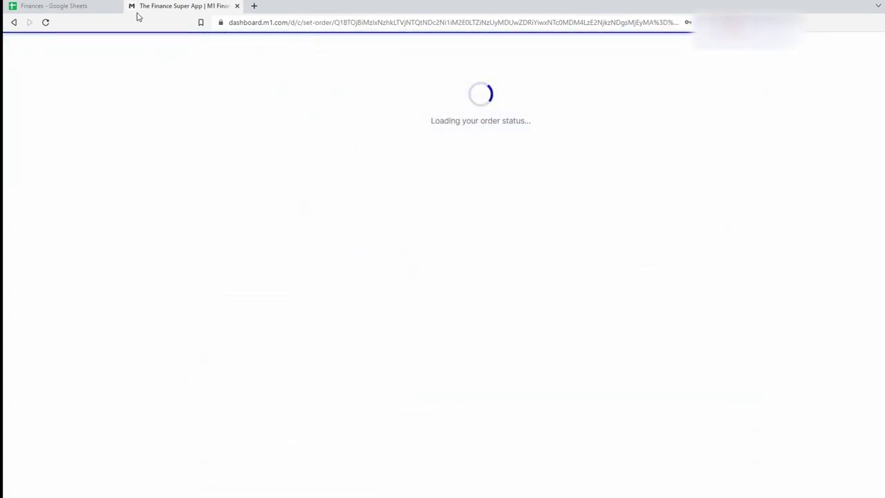
key("ctrl+shift+Tab")
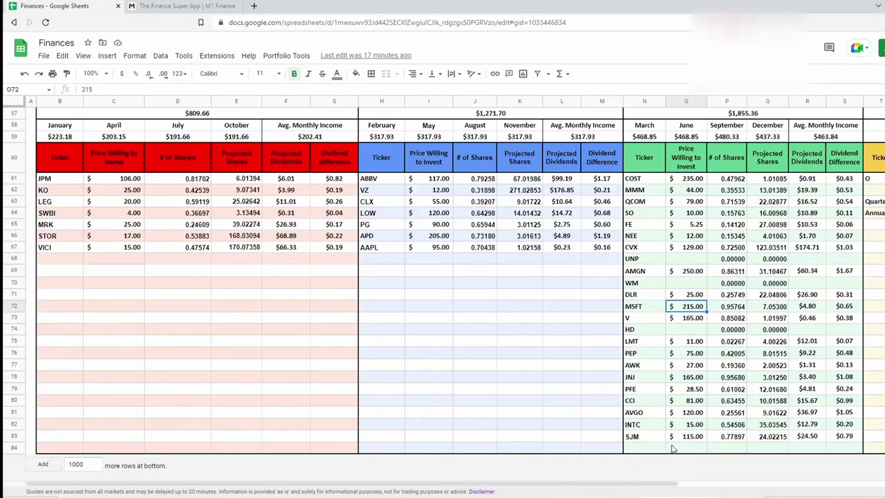
left_click(684, 425)
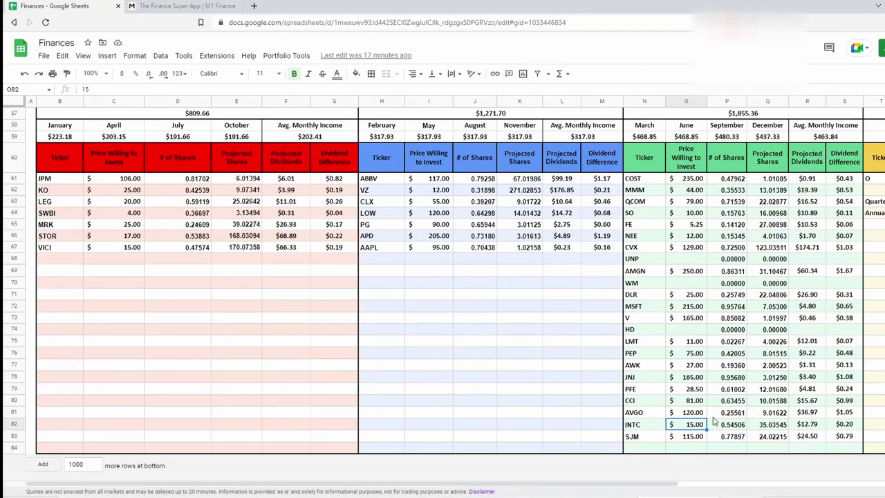
left_click(769, 426)
left_click(166, 6)
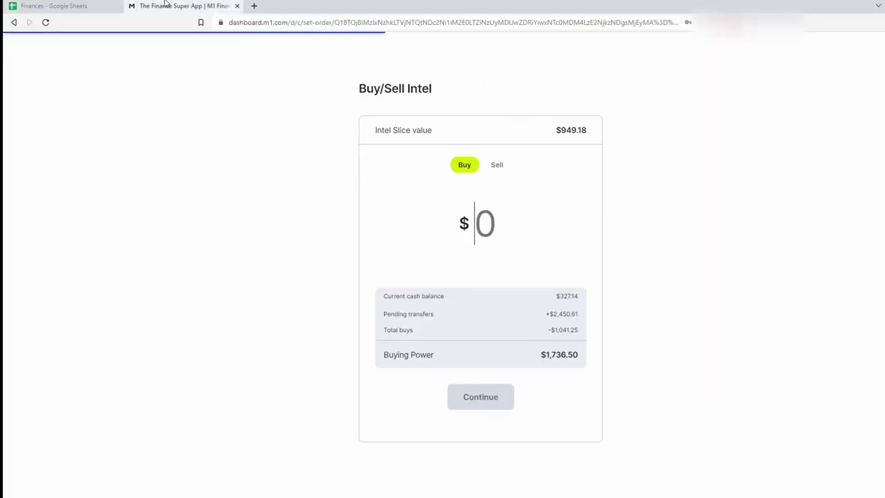
left_click(64, 5)
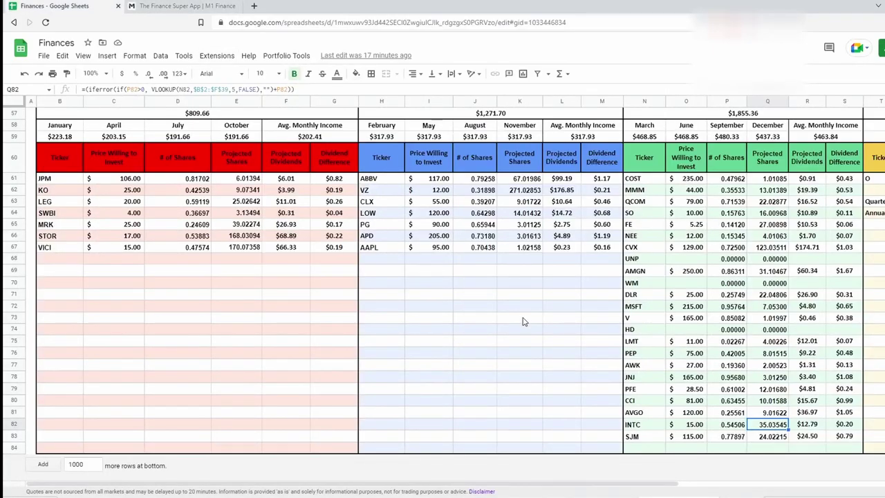
left_click(692, 426)
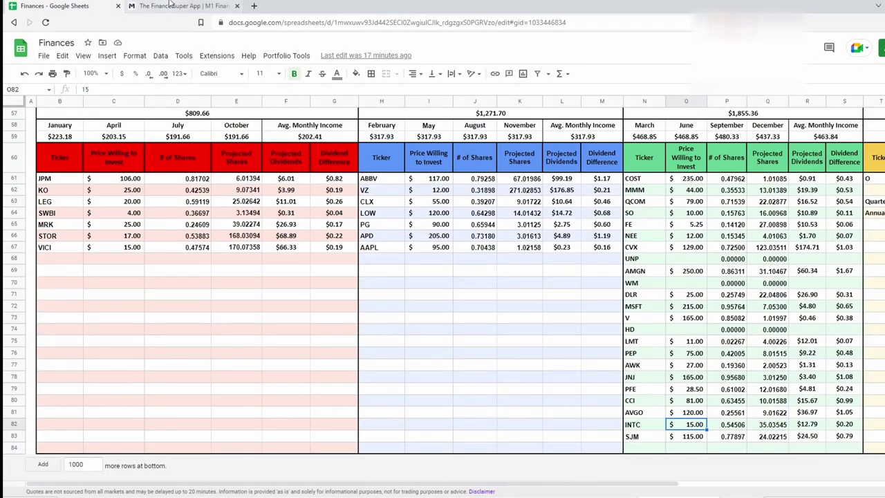
left_click(173, 6)
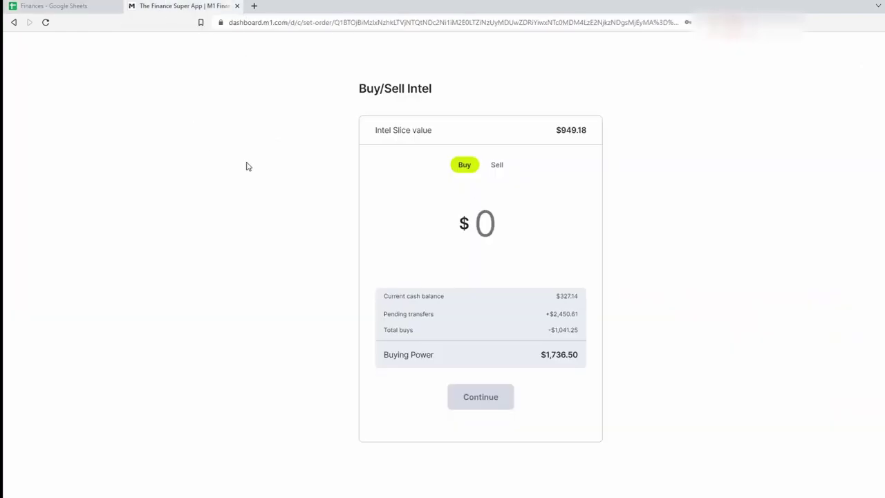
Enter $15 for Intel and confirm the buy order
type("15")
left_click(468, 395)
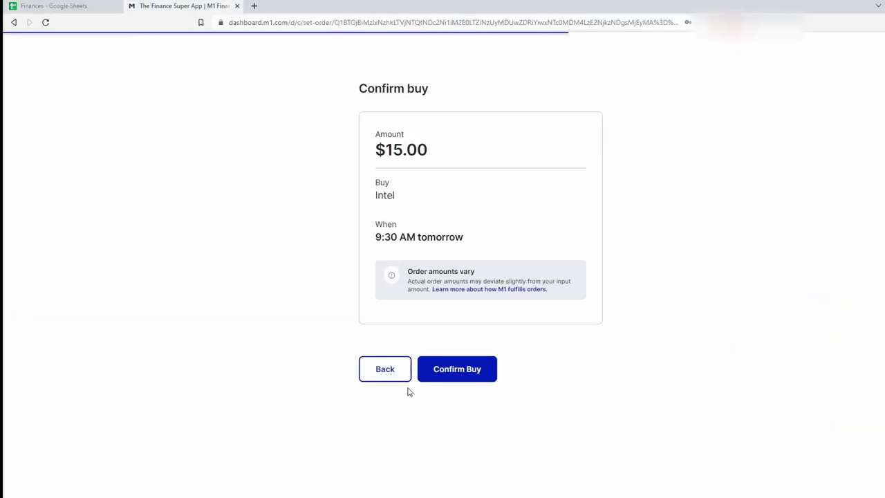
left_click(453, 370)
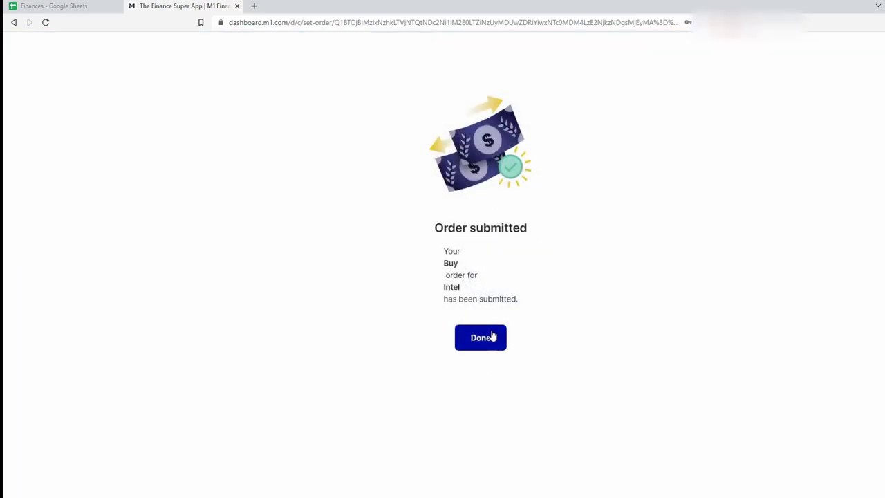
left_click(480, 338)
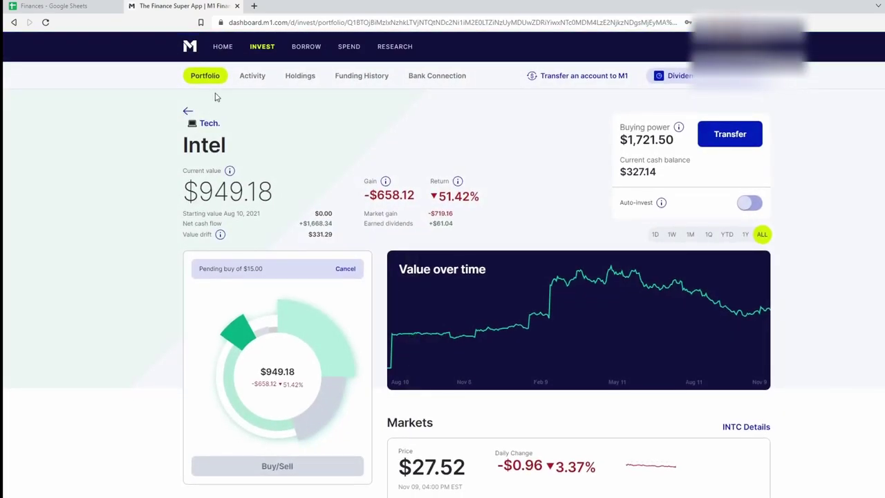
Open the Apple holding and find the AAPL row's $95.00 amount in the tracker
left_click(208, 125)
scroll(476, 356, "down", 4)
left_click(474, 373)
scroll(449, 391, "down", 2)
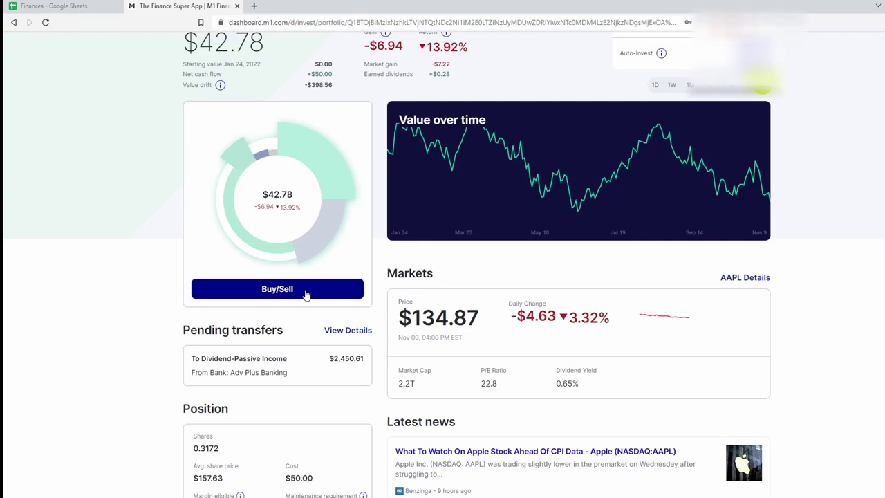
scroll(221, 474, "down", 1)
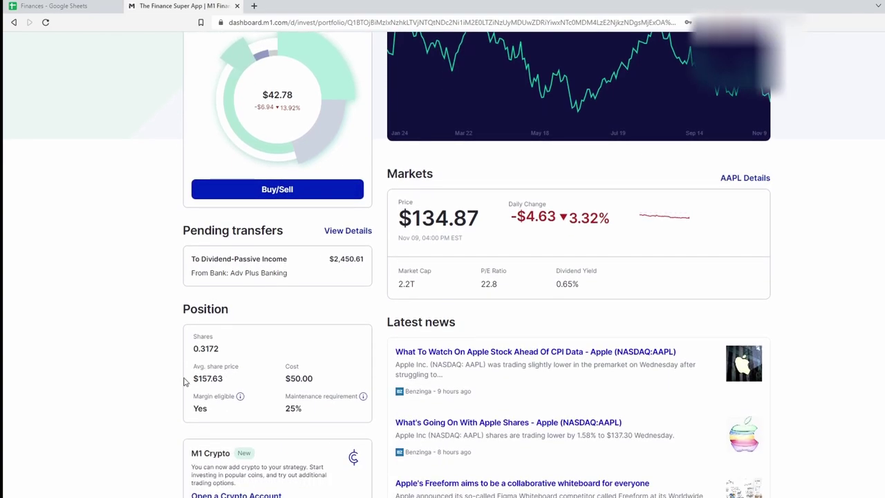
left_click_drag(193, 378, 255, 384)
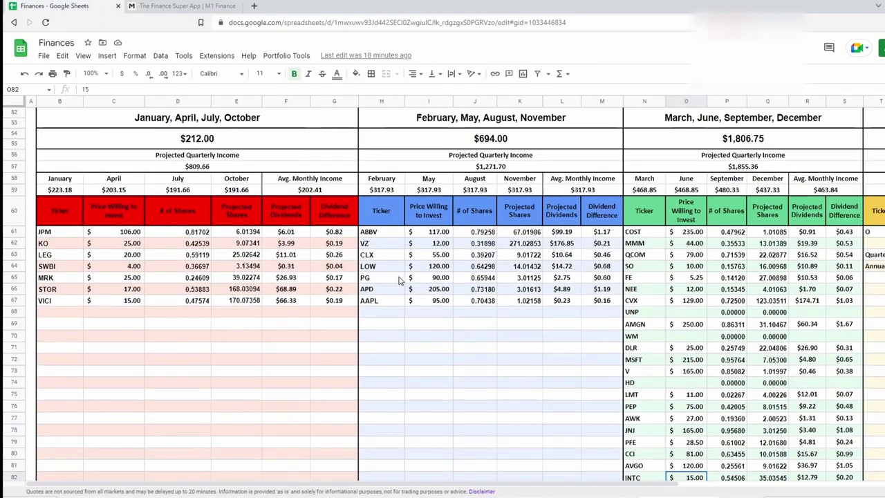
left_click(380, 181)
left_click_drag(417, 181, 525, 179)
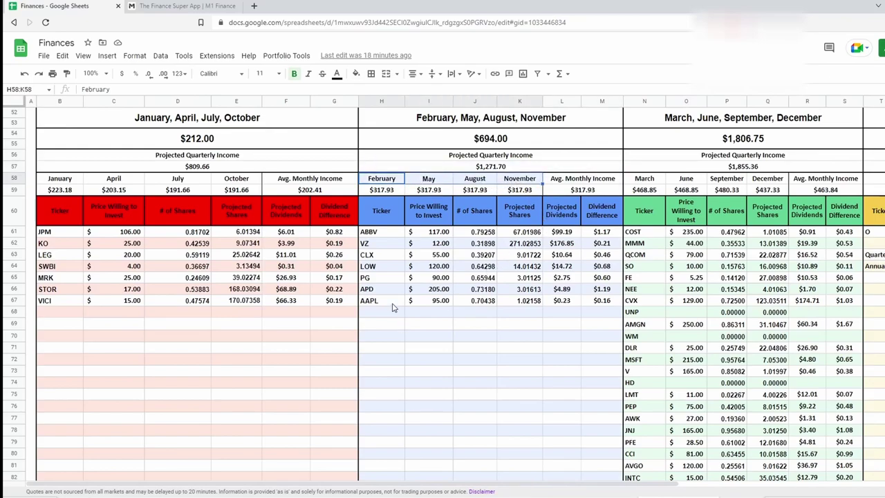
left_click_drag(392, 304, 466, 302)
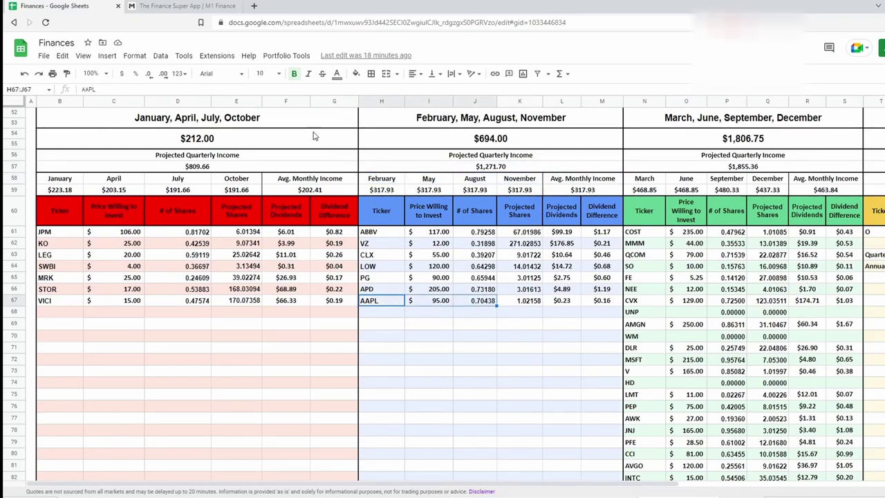
Enter and confirm a $95 Apple buy, then return to the Tech. pie
left_click(183, 6)
type("95")
left_click(490, 395)
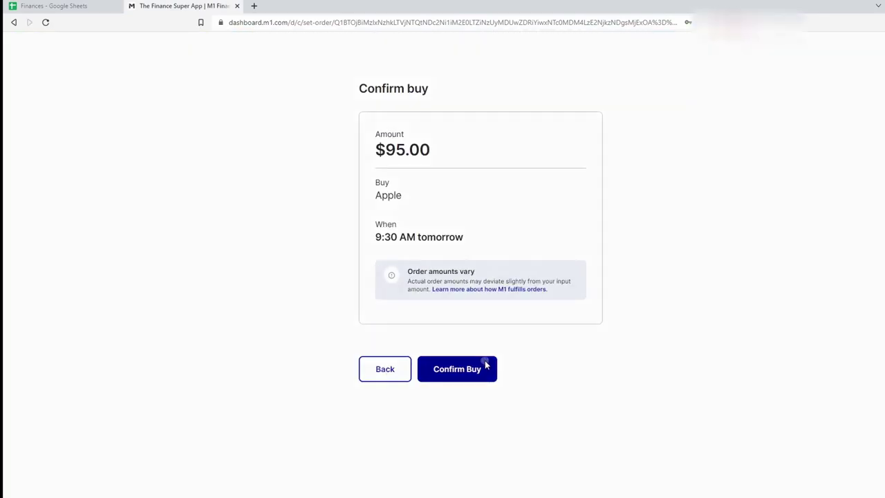
left_click(485, 365)
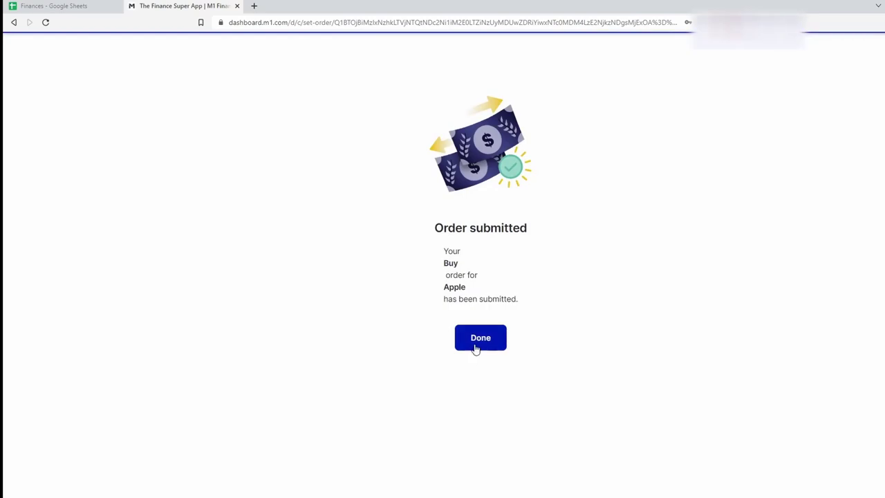
left_click(477, 345)
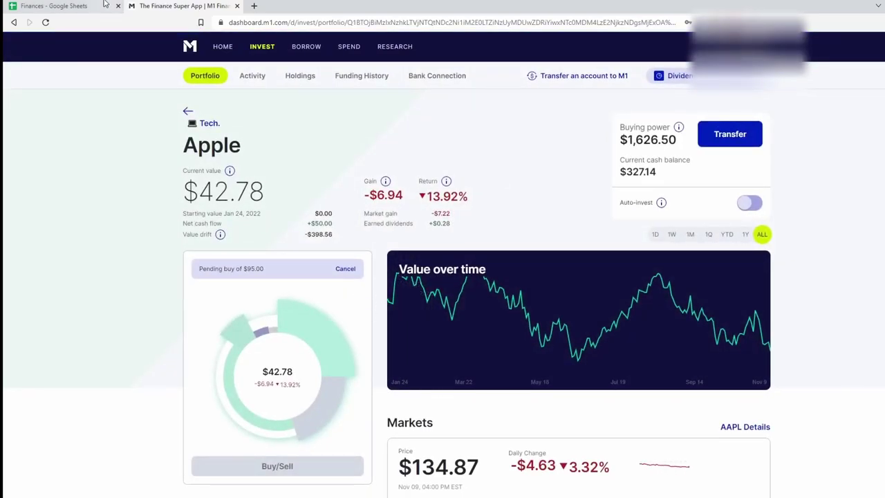
left_click(59, 5)
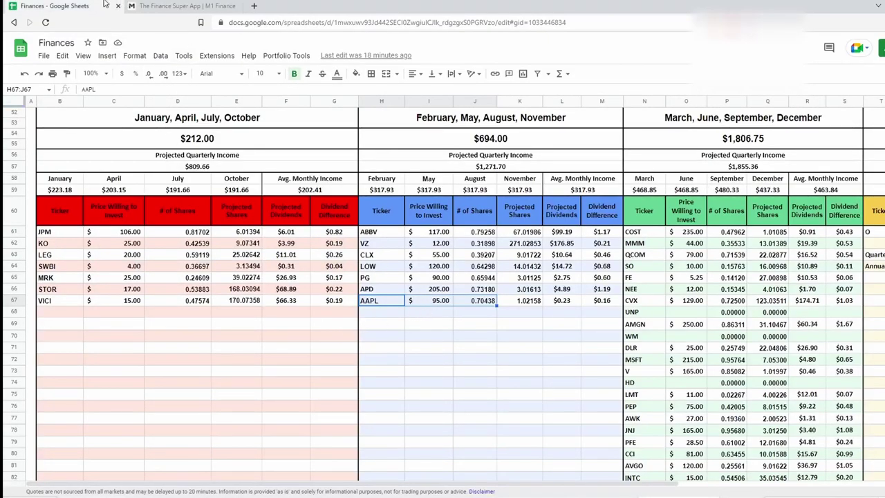
left_click(149, 5)
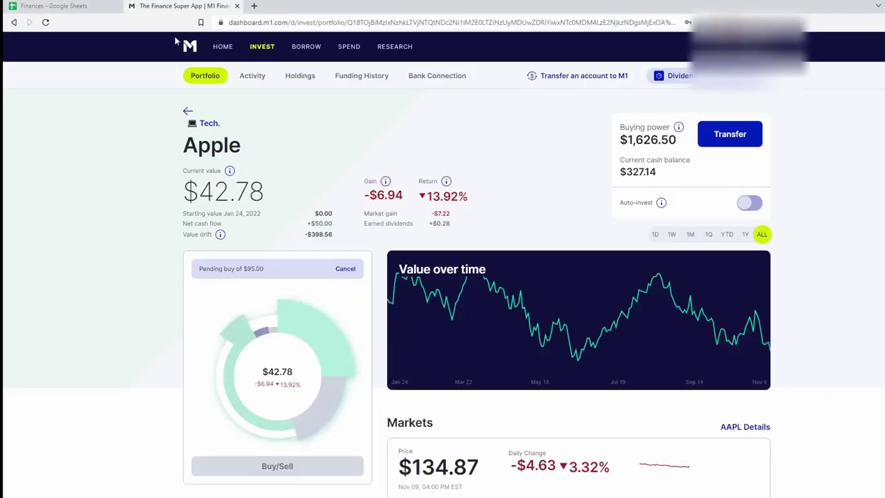
left_click(209, 123)
Navigate through Dividend-Passive Income and Telecommunications to the Verizon holding
scroll(507, 412, "down", 4)
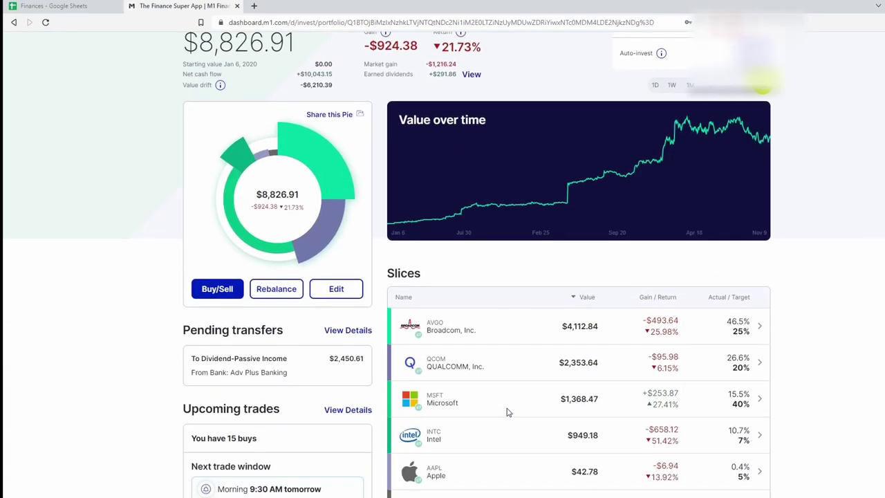
scroll(490, 410, "up", 4)
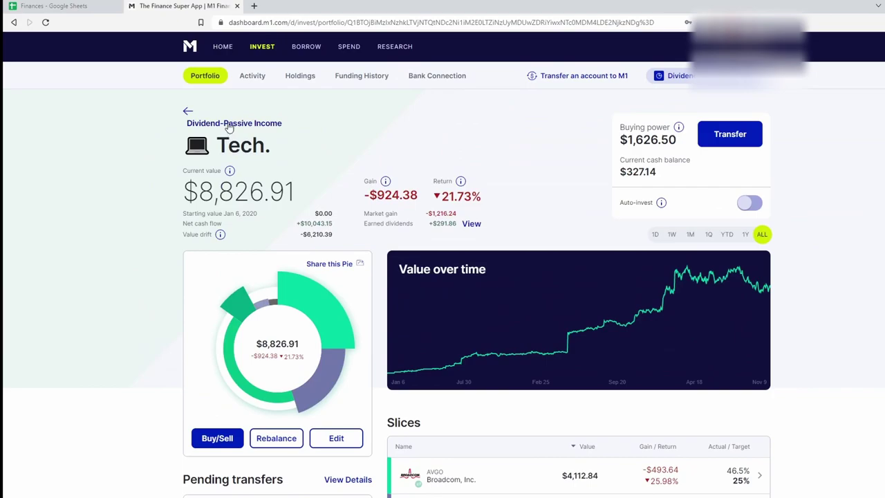
left_click(231, 123)
scroll(456, 275, "down", 3)
scroll(467, 354, "down", 2)
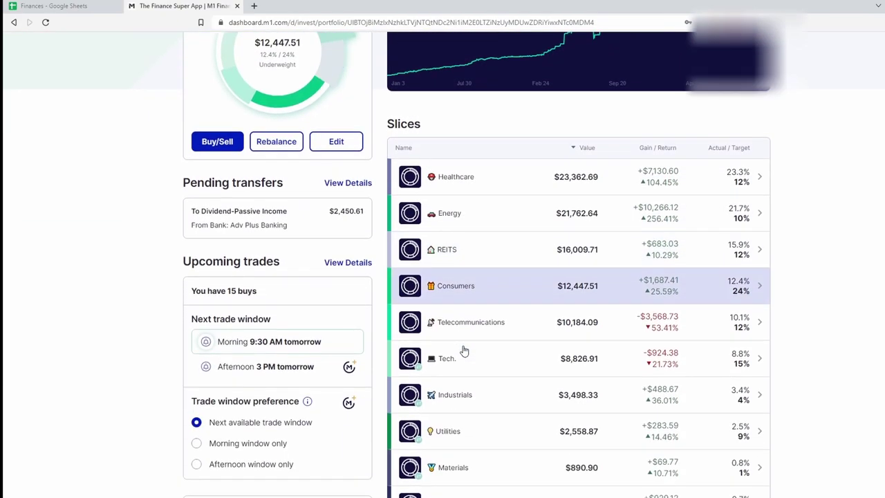
left_click(469, 326)
scroll(470, 359, "down", 1)
left_click(474, 371)
scroll(499, 349, "down", 3)
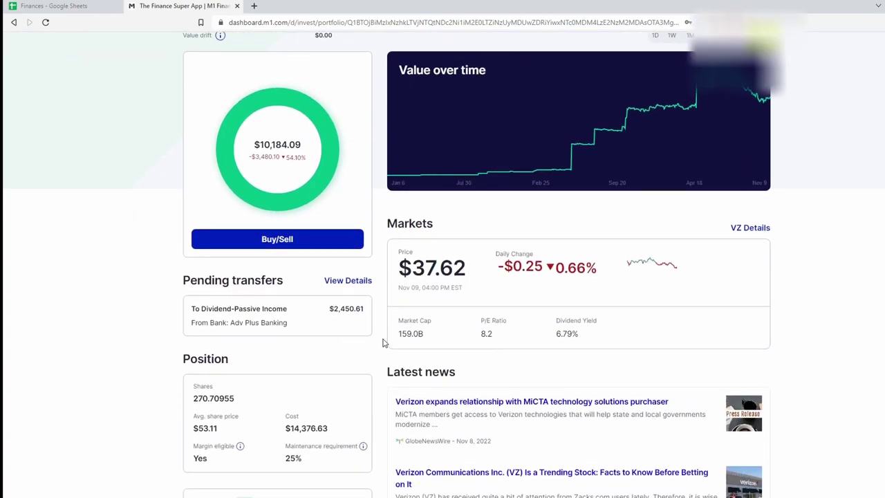
scroll(203, 395, "down", 1)
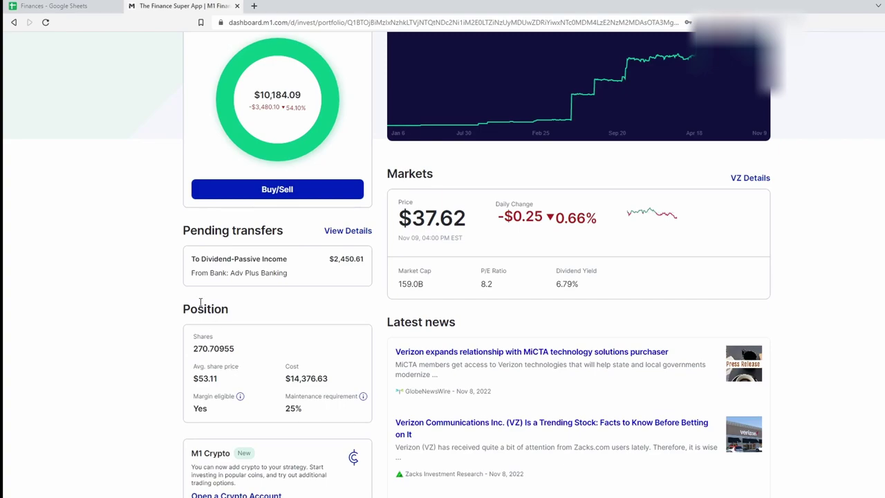
Enter and confirm a $12 Verizon buy per the VZ tracker row, then return to Telecommunications
left_click(83, 6)
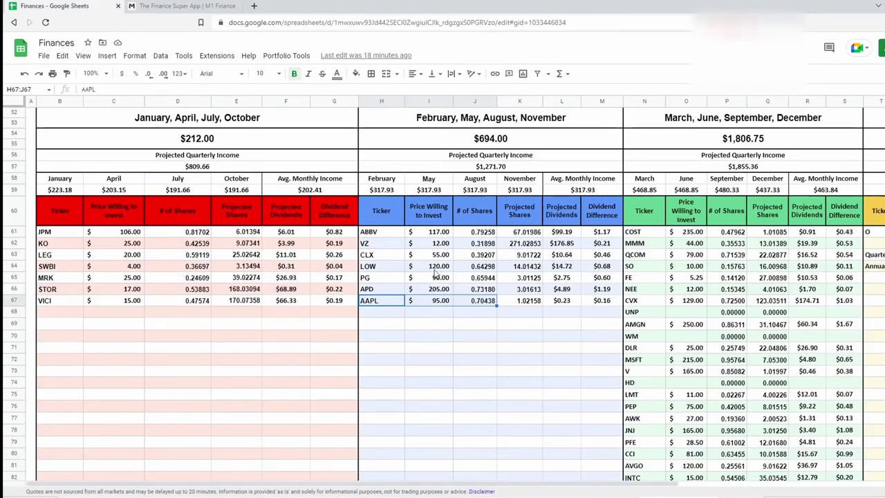
left_click(191, 5)
scroll(288, 382, "up", 2)
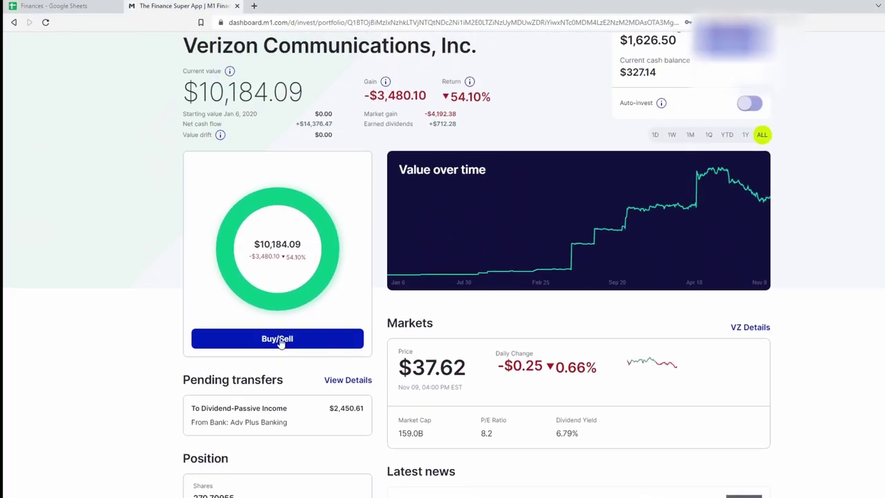
left_click(286, 341)
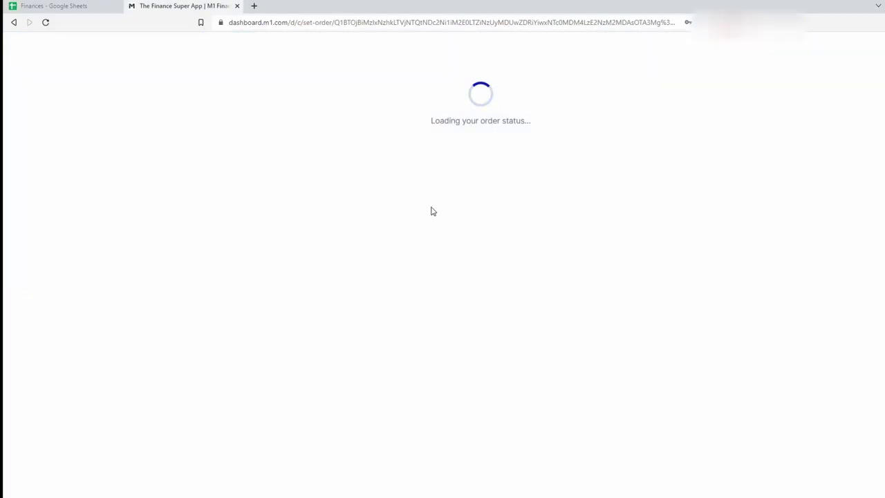
type("12")
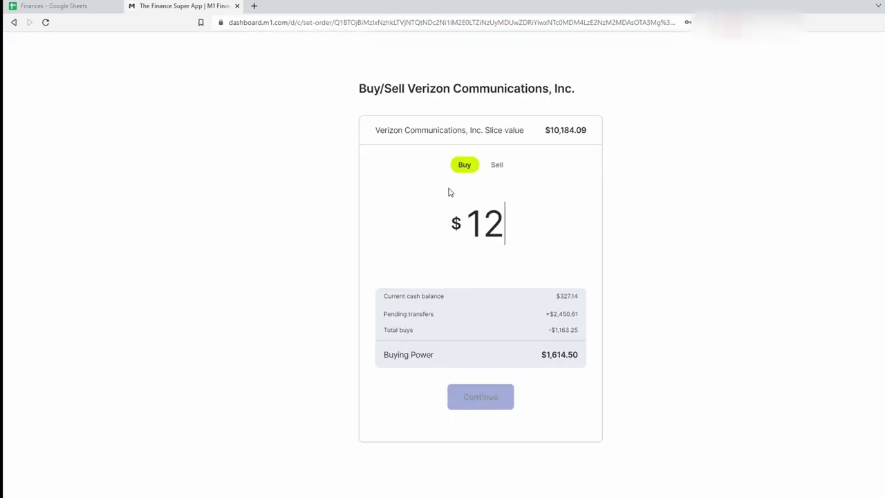
left_click(77, 5)
left_click_drag(396, 247, 600, 244)
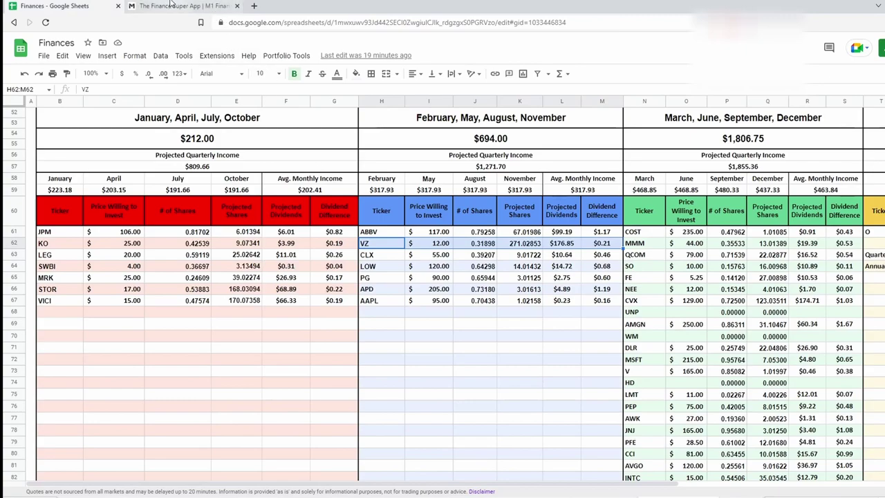
left_click(173, 5)
left_click(493, 400)
left_click(459, 371)
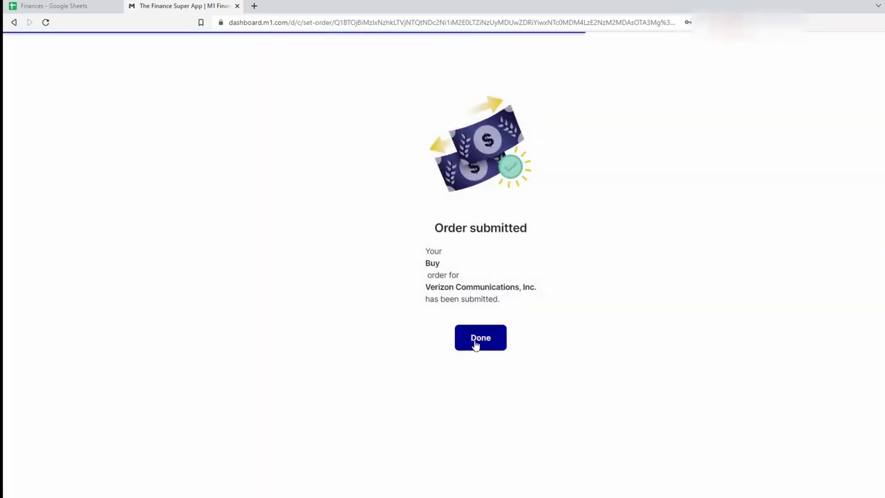
left_click(477, 339)
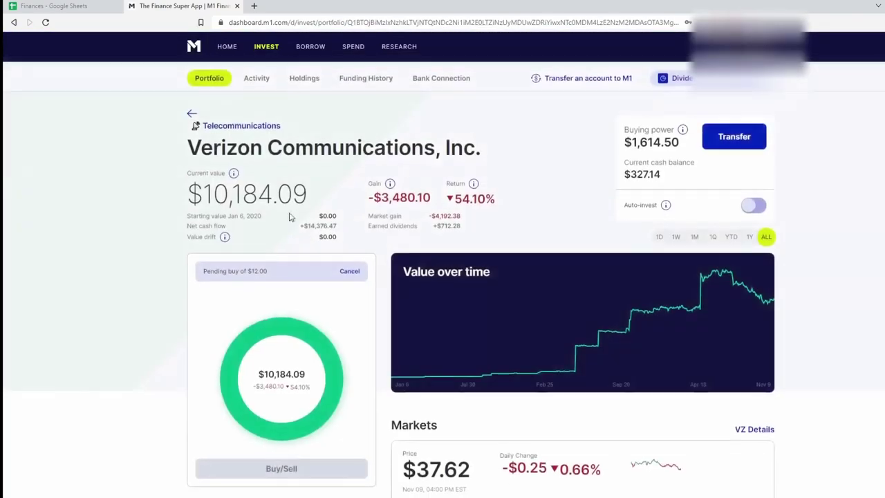
left_click(262, 125)
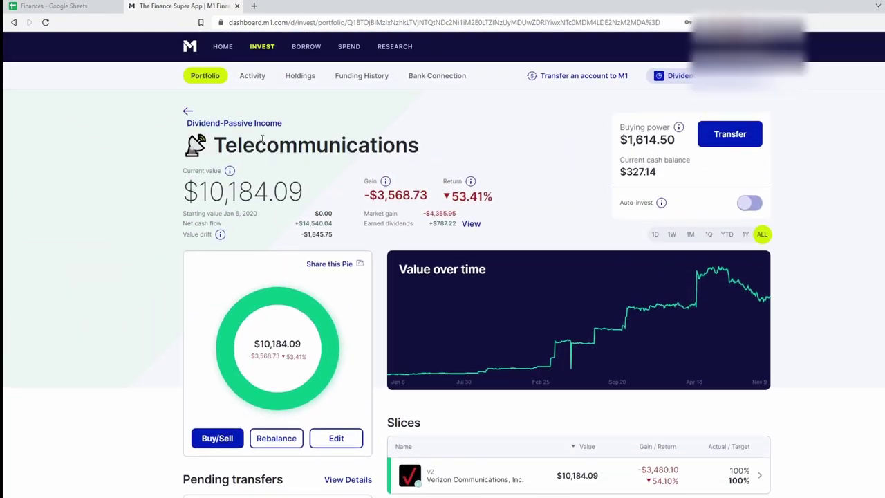
Open The J. M. Smucker Co. holding in the Consumers pie and review its $123.30 average price
left_click(262, 124)
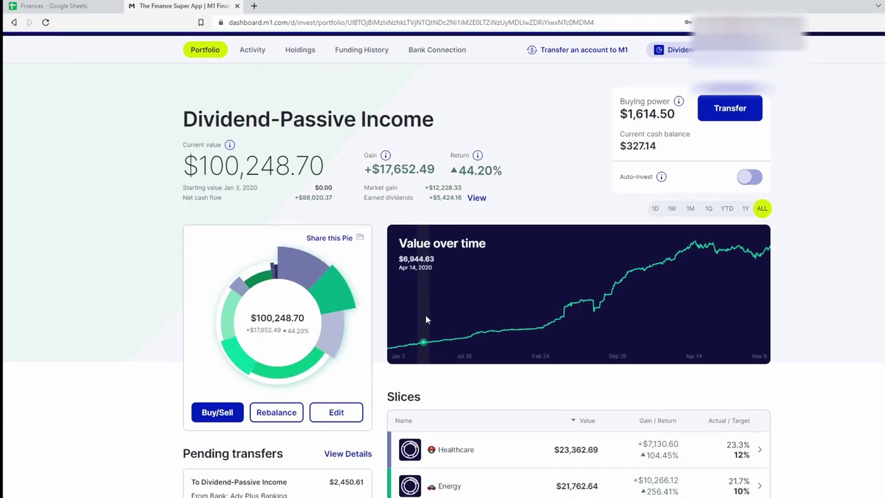
scroll(483, 346, "down", 3)
left_click(496, 394)
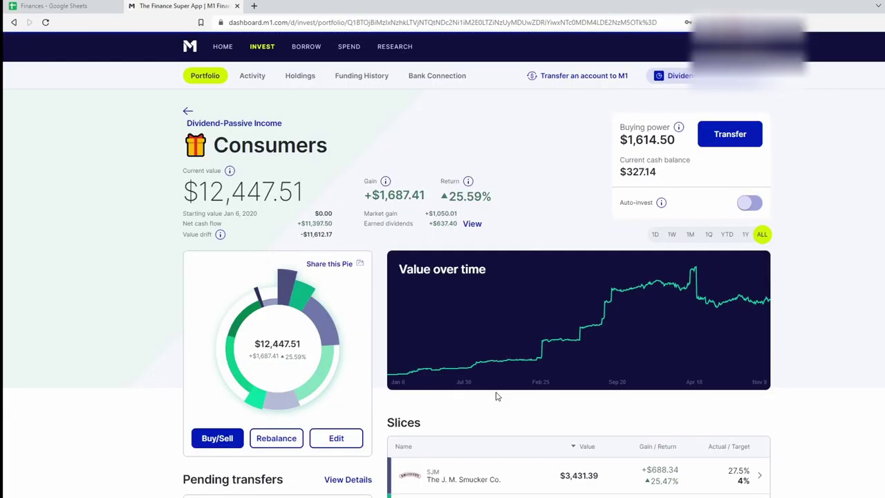
scroll(496, 395, "down", 5)
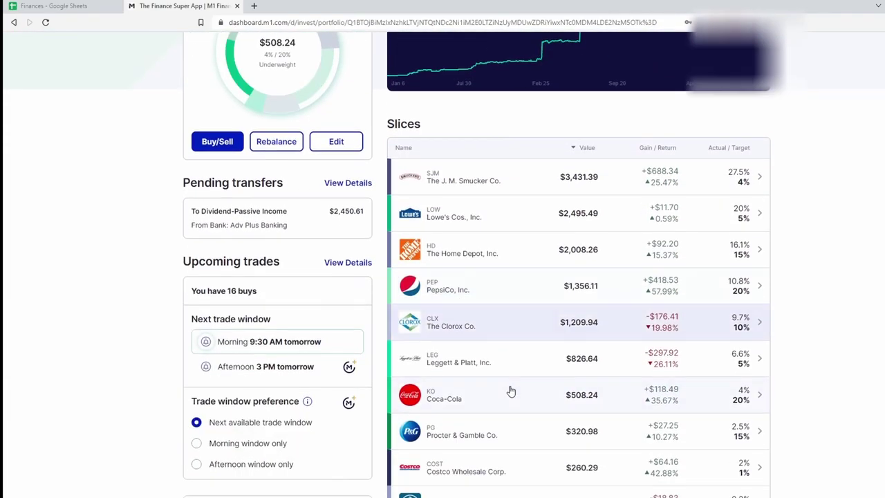
scroll(519, 393, "up", 2)
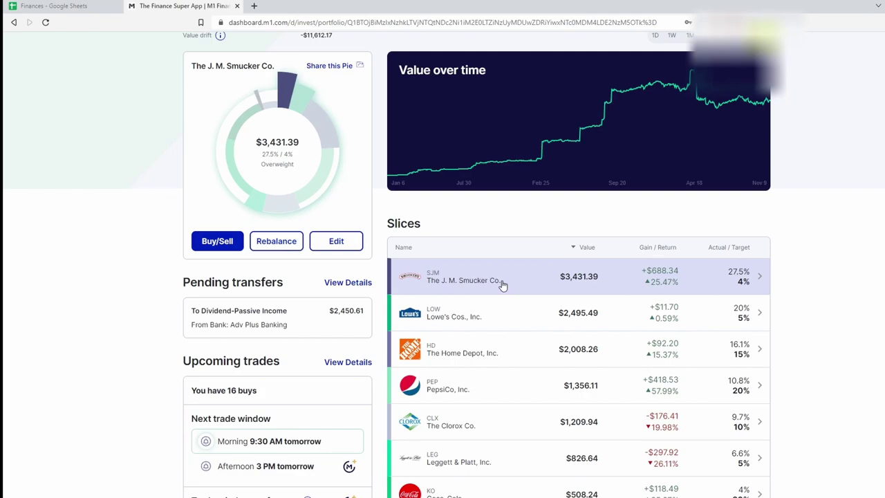
left_click(503, 280)
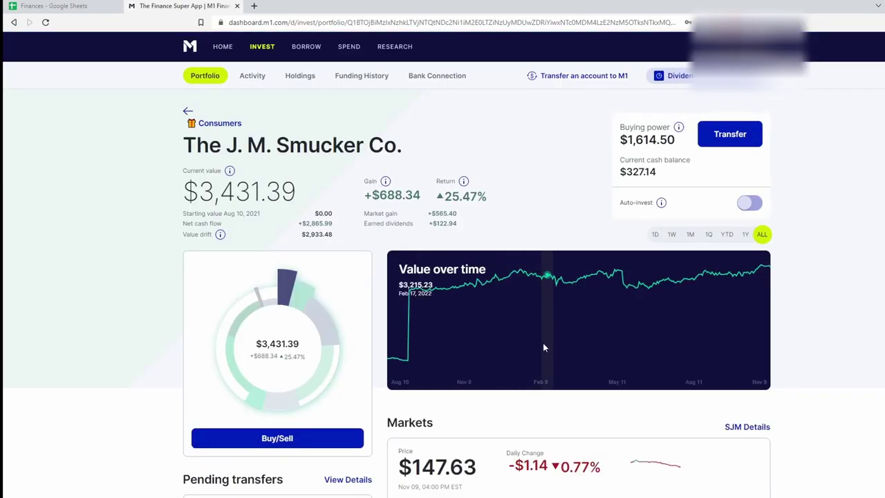
scroll(540, 343, "down", 2)
scroll(288, 409, "down", 2)
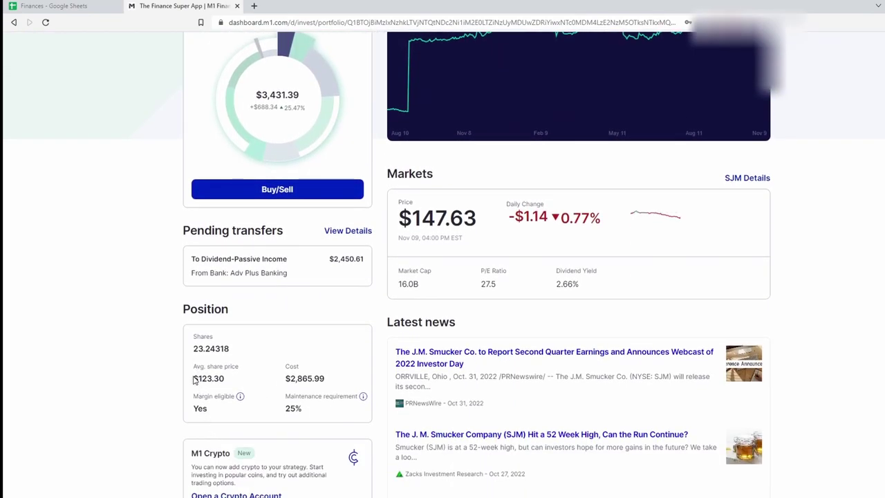
left_click_drag(194, 378, 233, 387)
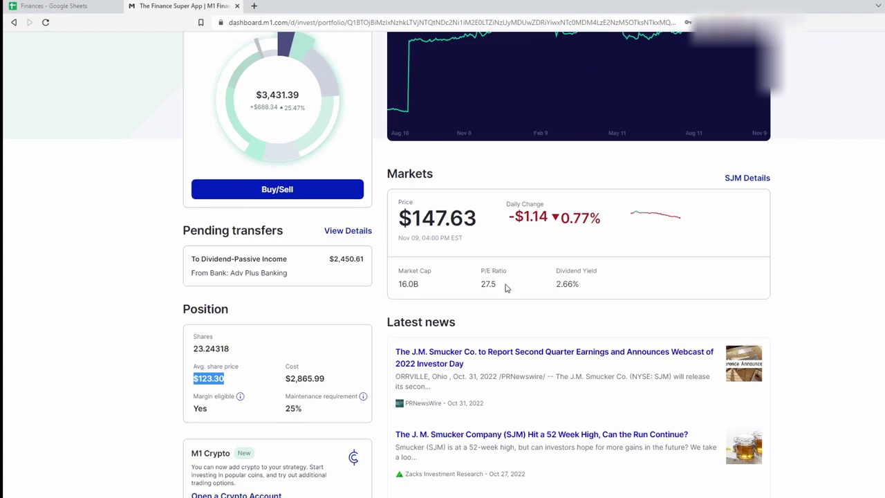
scroll(424, 301, "up", 2)
left_click_drag(403, 317, 504, 327)
left_click(478, 325)
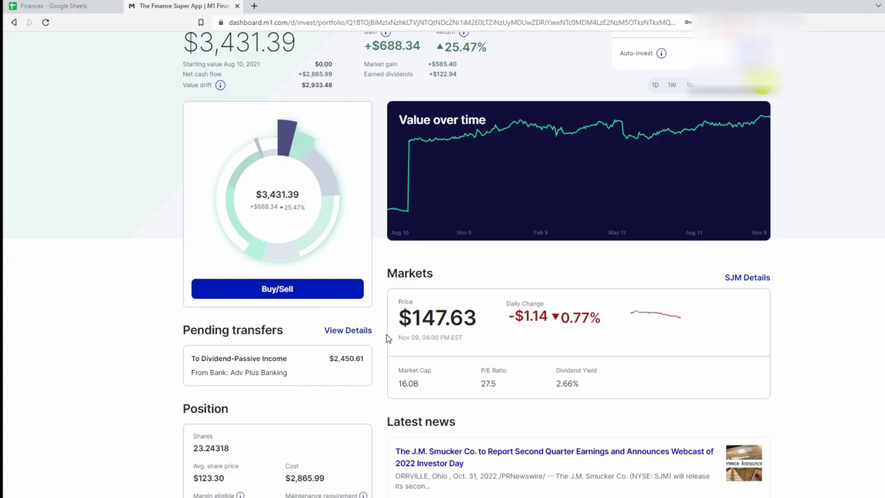
Enter and confirm a $115 Smucker buy per the SJM tracker amount, then return to Consumers
left_click(330, 299)
left_click(88, 3)
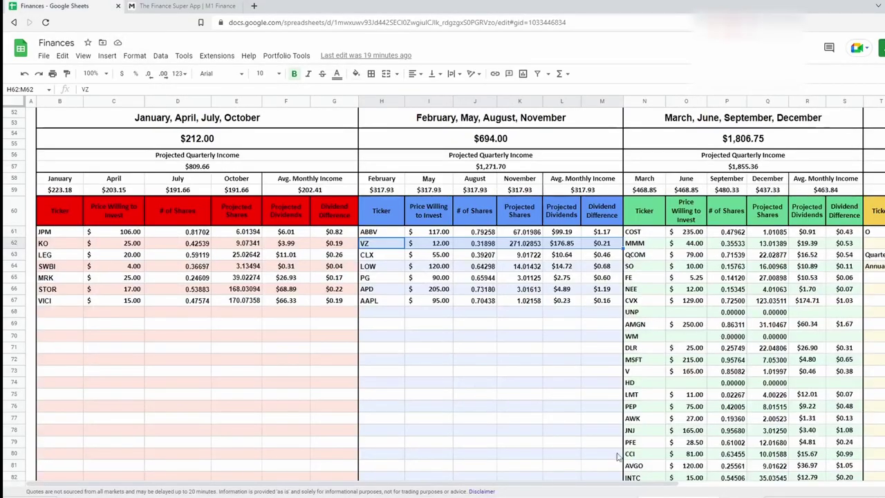
scroll(669, 371, "down", 2)
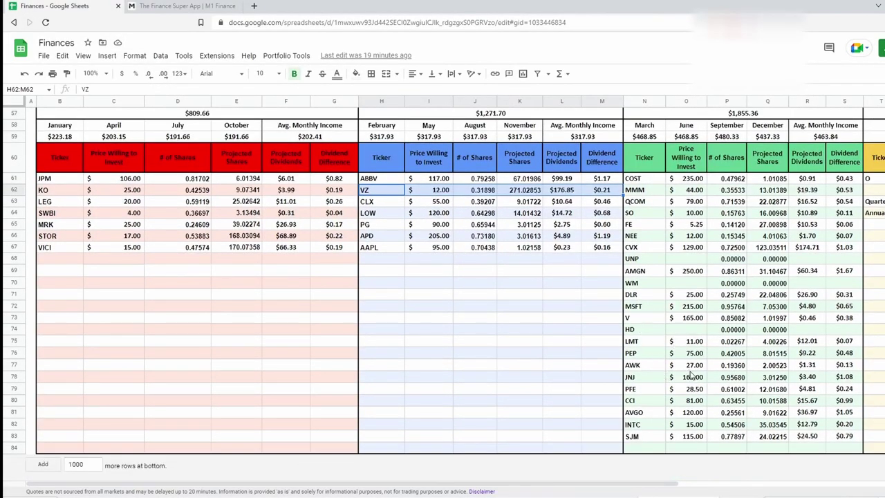
left_click(686, 440)
left_click(172, 6)
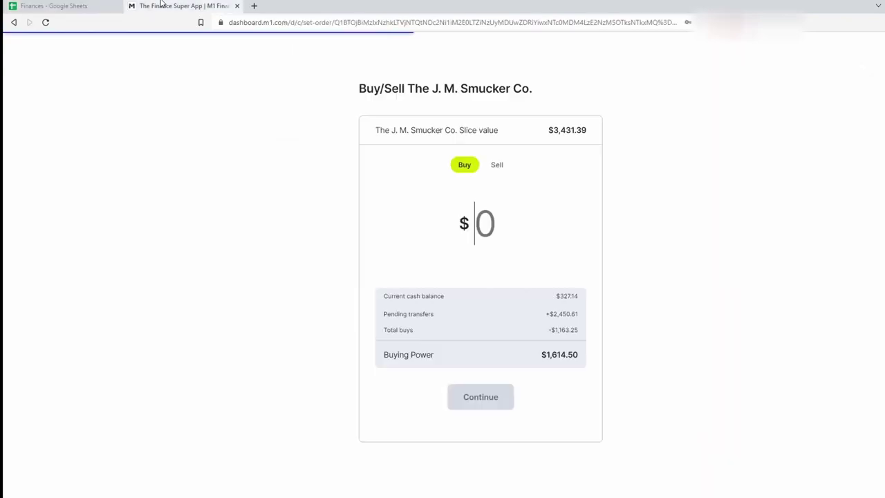
type("115")
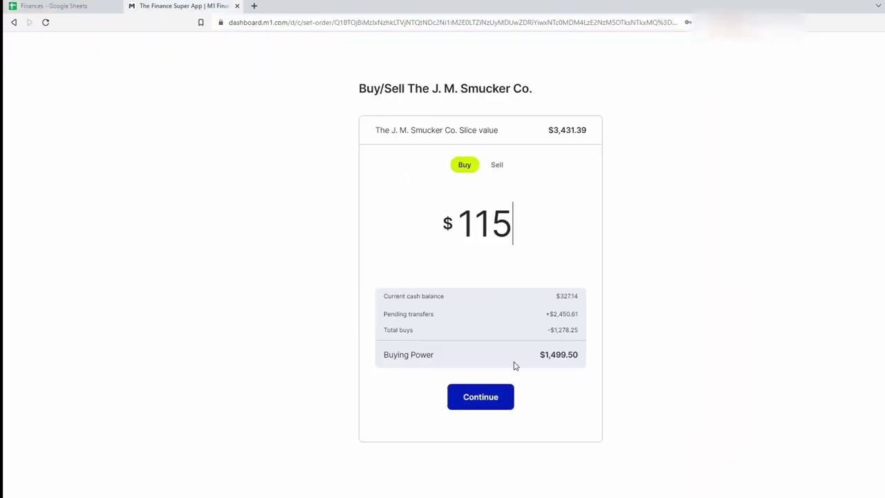
left_click(488, 395)
left_click(478, 368)
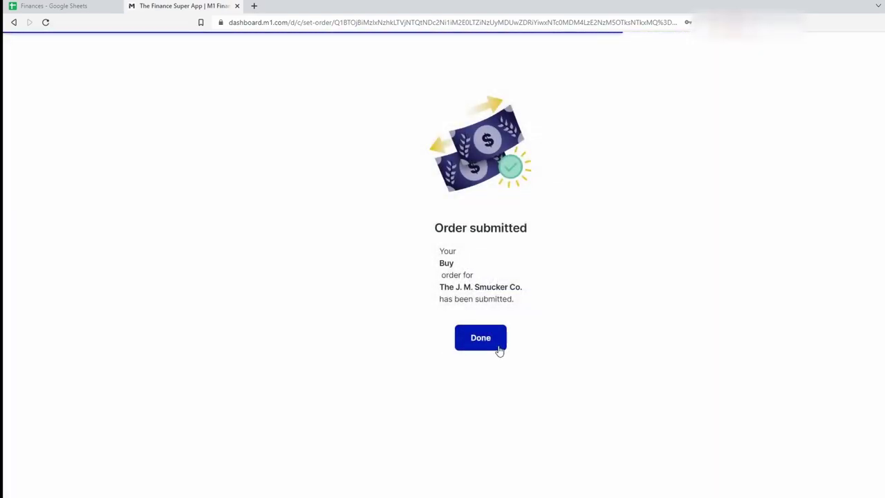
left_click(492, 345)
left_click(235, 126)
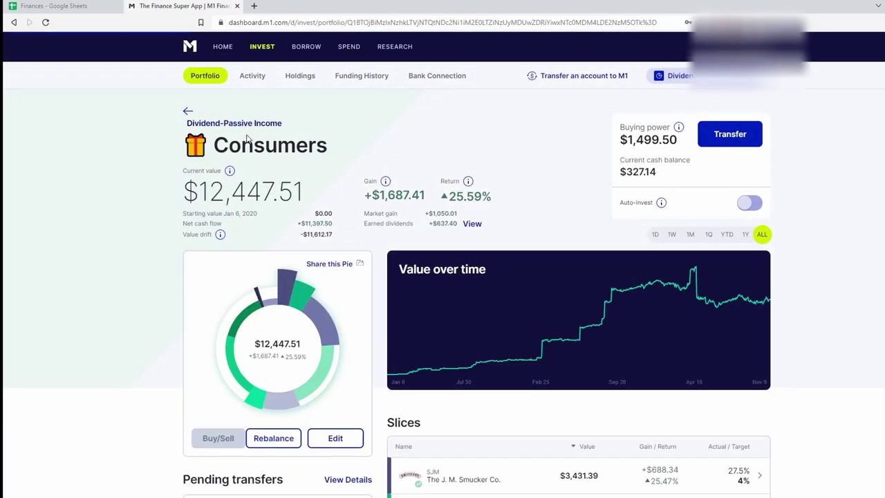
Open the Lowe's holding and review its $186.63 price and $189.63 average share price
scroll(442, 311, "down", 3)
left_click(458, 316)
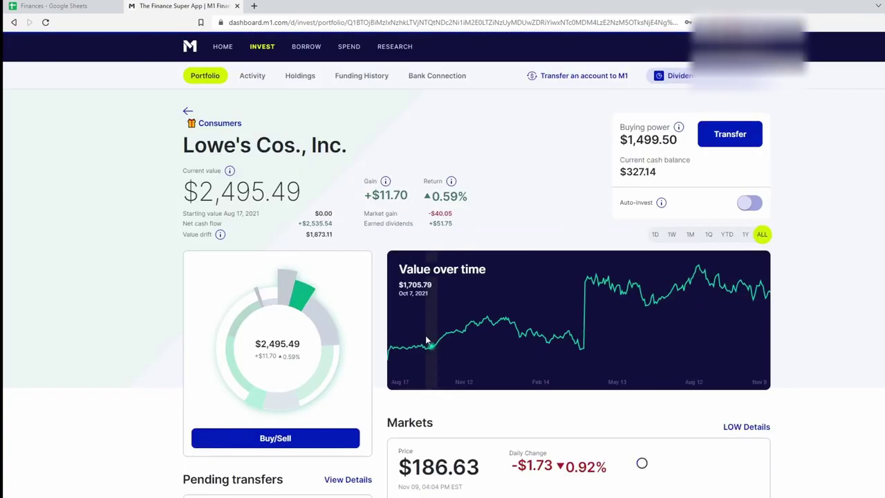
scroll(421, 393, "down", 3)
left_click_drag(399, 320, 480, 318)
scroll(324, 389, "down", 1)
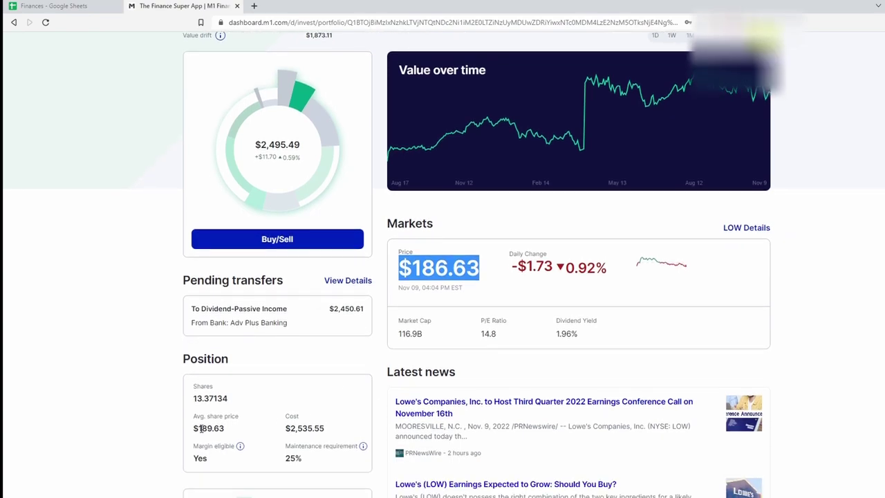
left_click_drag(194, 428, 237, 427)
left_click(237, 431)
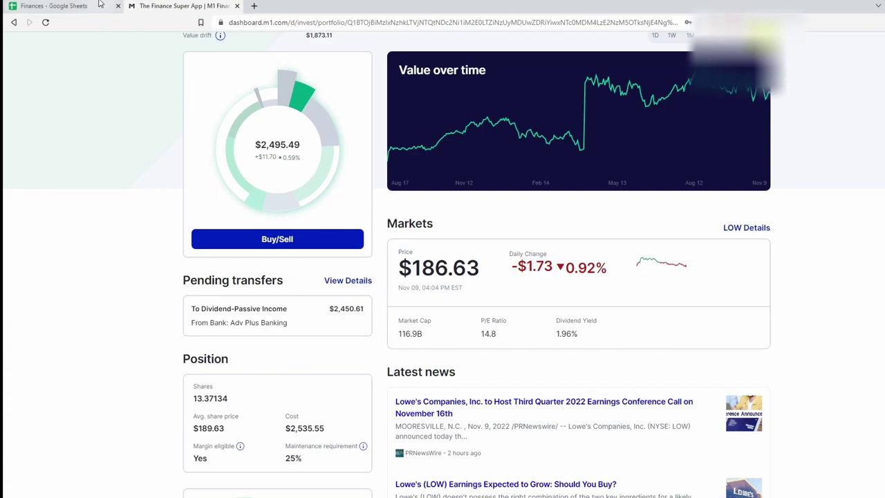
Check the LOW planned amount in the tracker and open the Lowe's buy form
left_click(56, 6)
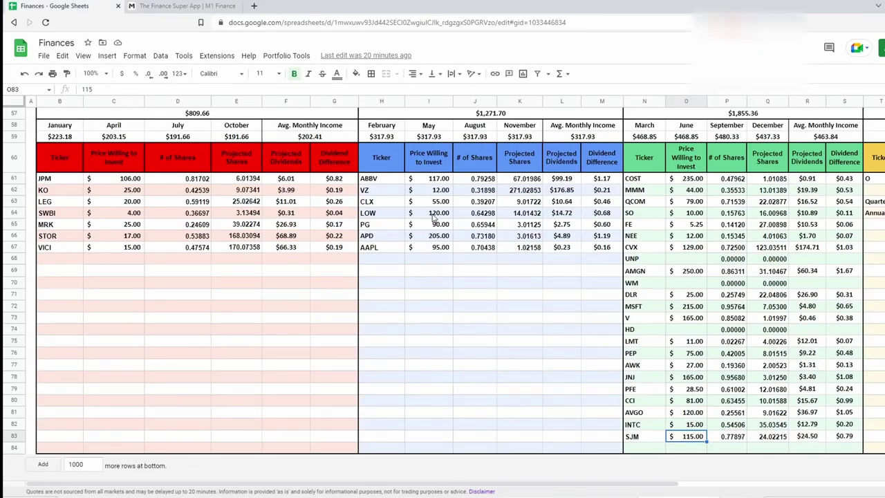
left_click(434, 214)
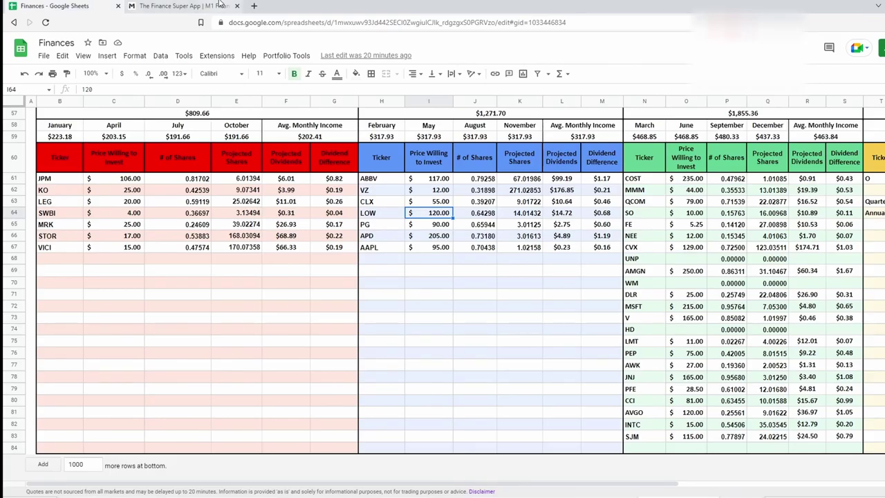
left_click(219, 5)
left_click(296, 236)
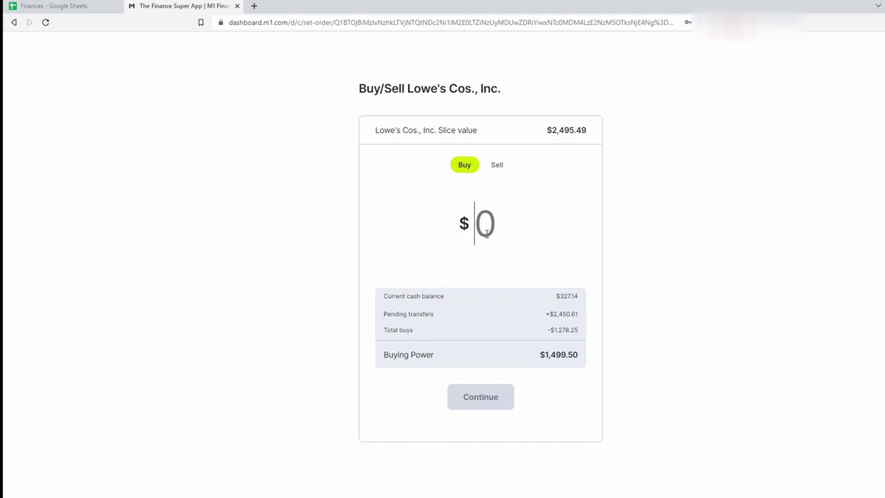
Recheck the tracker, then enter and confirm a $120 Lowe's buy
left_click(104, 5)
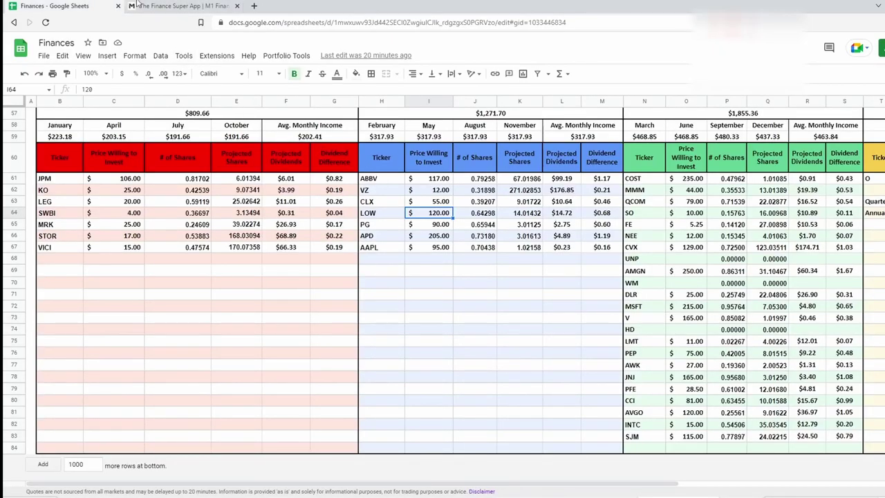
left_click(140, 6)
type("120")
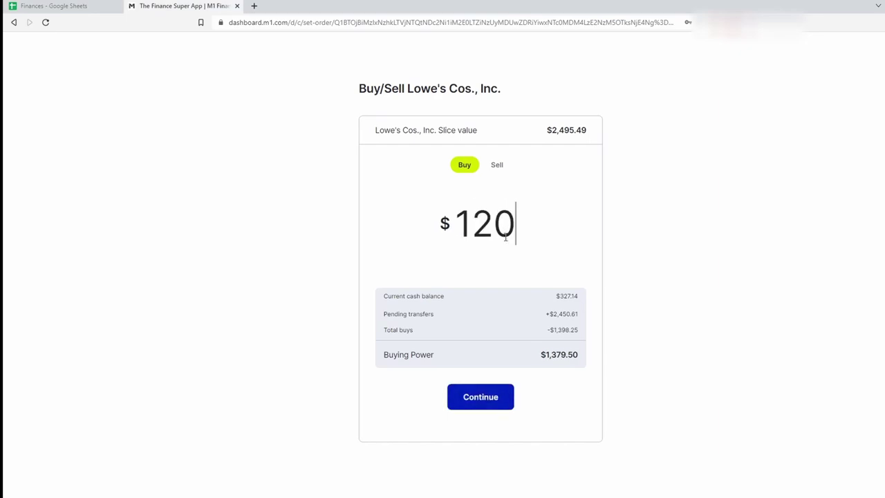
left_click(496, 395)
left_click(486, 375)
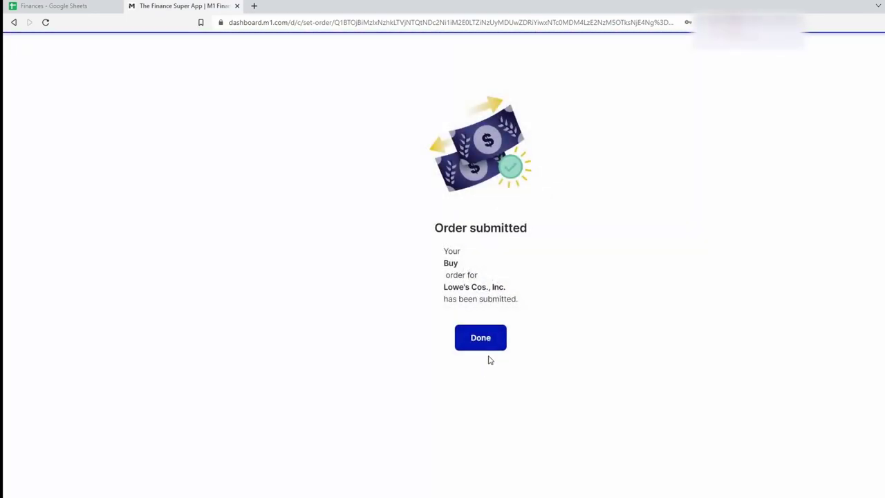
left_click(483, 339)
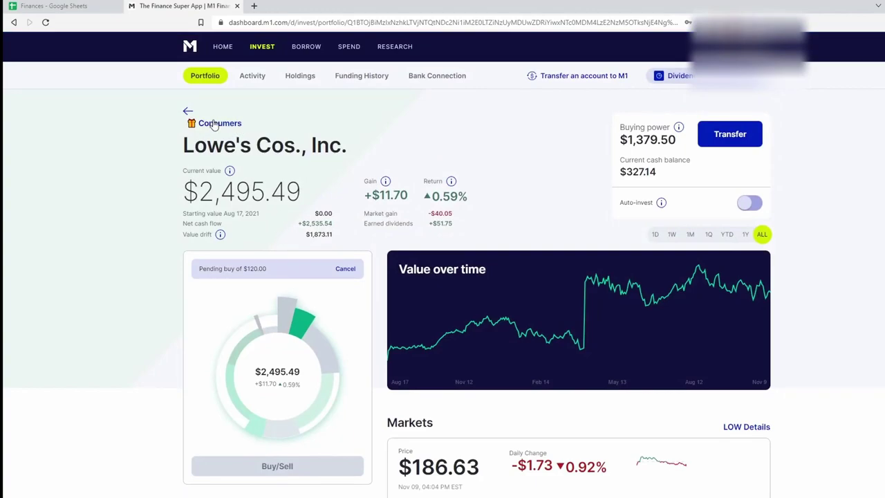
Open The Home Depot holding and review its 280.05 average share price and current price
left_click(214, 124)
scroll(470, 325, "down", 2)
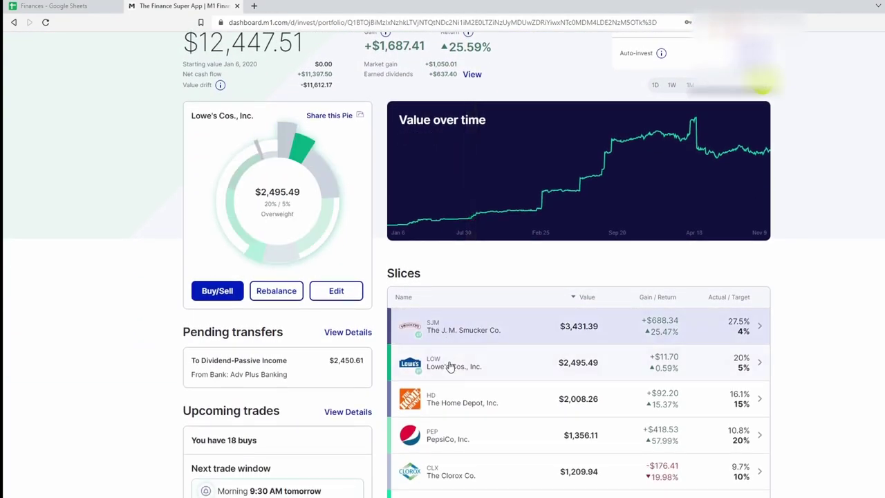
scroll(456, 345, "down", 2)
left_click(469, 314)
scroll(493, 340, "down", 3)
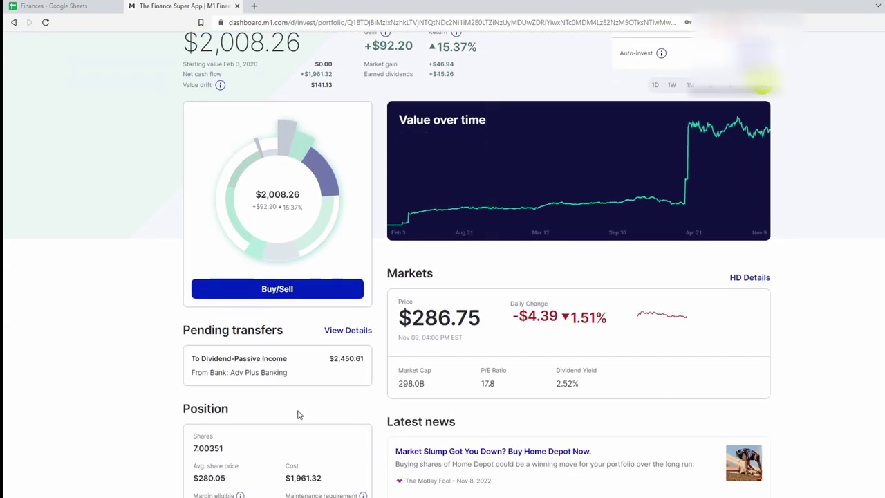
double_click(201, 429)
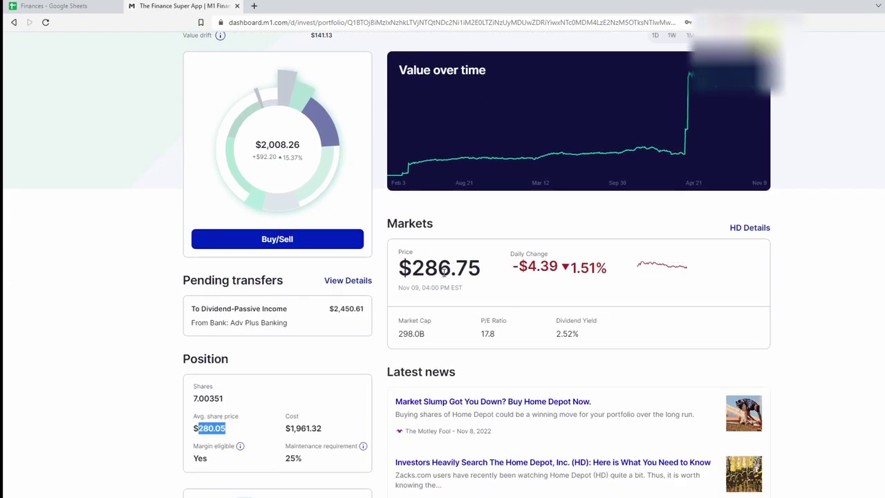
left_click_drag(409, 268, 475, 271)
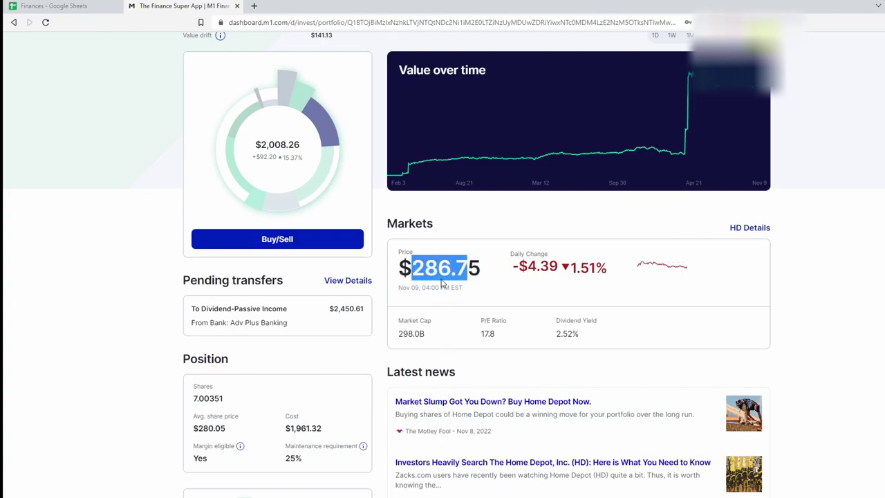
left_click(428, 257)
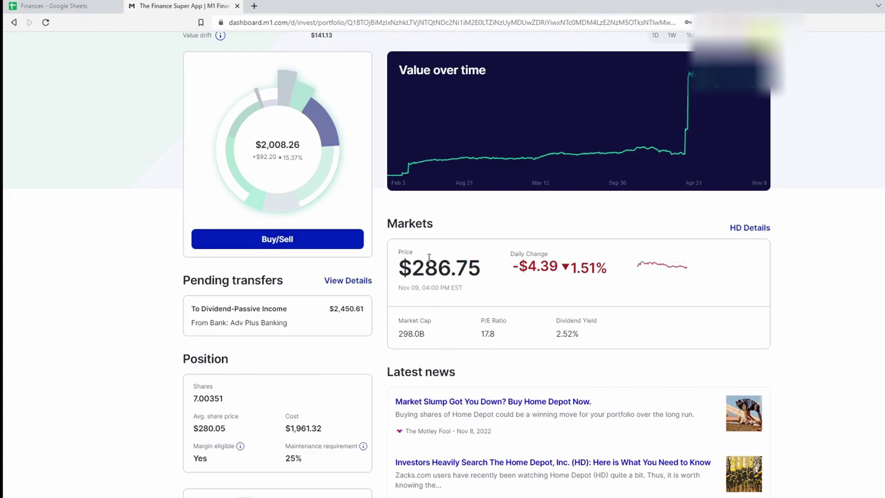
Open a Home Depot buy form, check the HD tracker row, and leave without buying
left_click(275, 240)
left_click(31, 6)
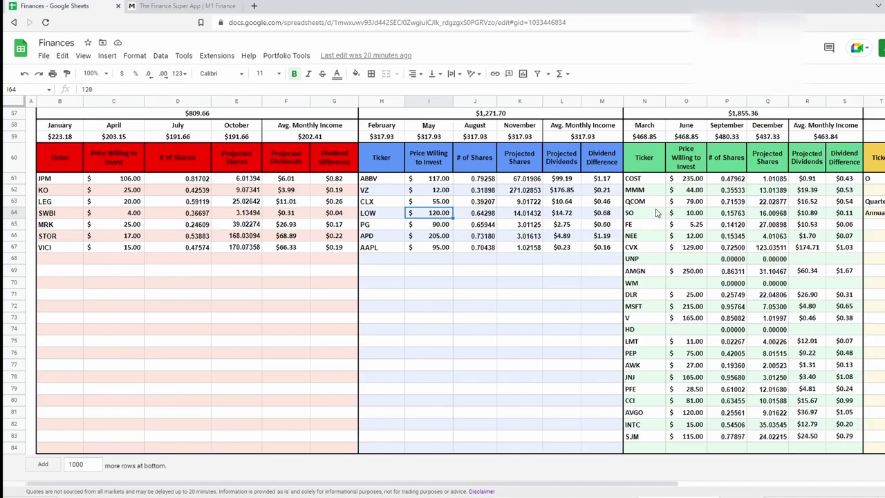
left_click(653, 332)
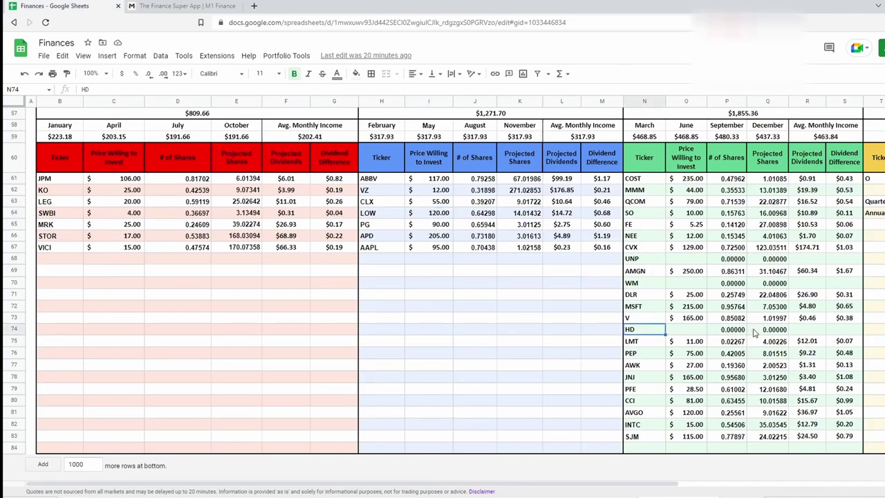
left_click(755, 333)
left_click(163, 5)
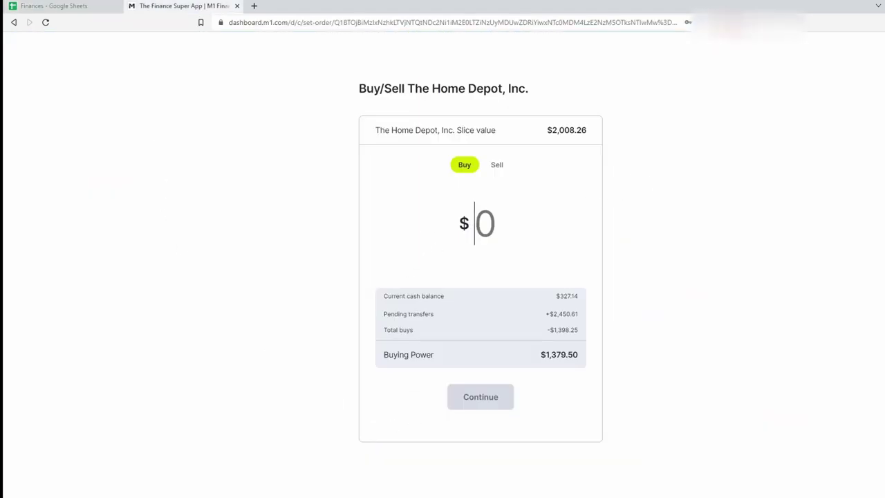
key("alt+Left")
Note Home Depot's 7.00351 share count and return to the Consumers pie
scroll(436, 347, "down", 4)
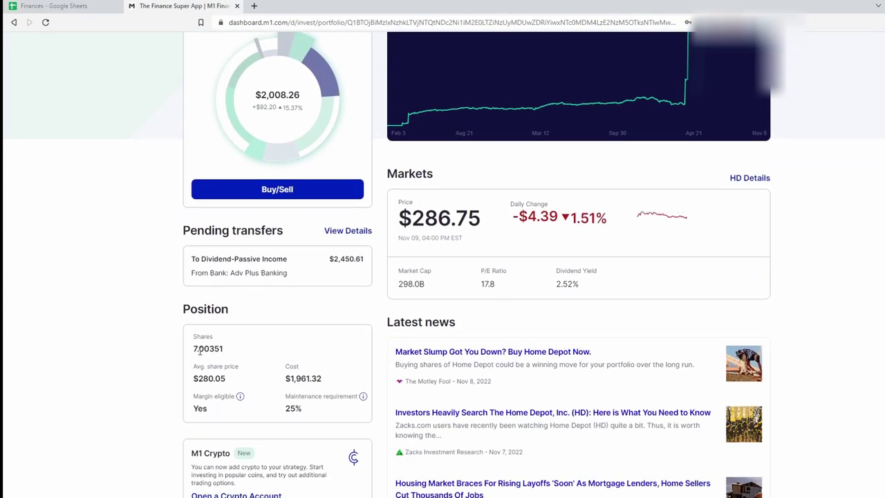
left_click_drag(194, 350, 242, 352)
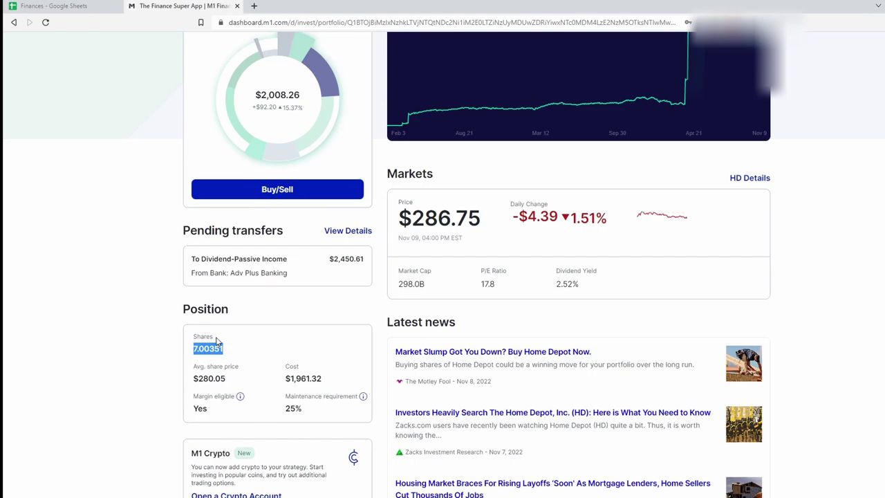
scroll(320, 371, "up", 1)
scroll(319, 372, "up", 4)
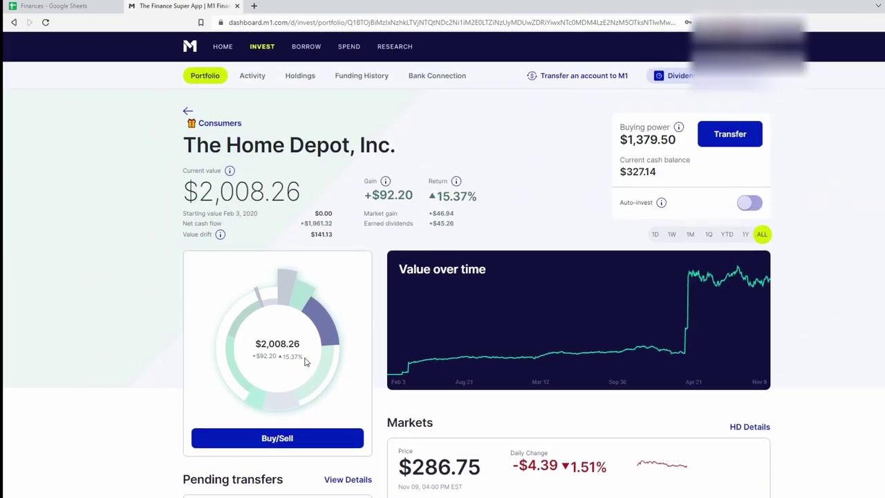
left_click(221, 121)
Open the PepsiCo holding page and review its average share price
scroll(498, 311, "down", 3)
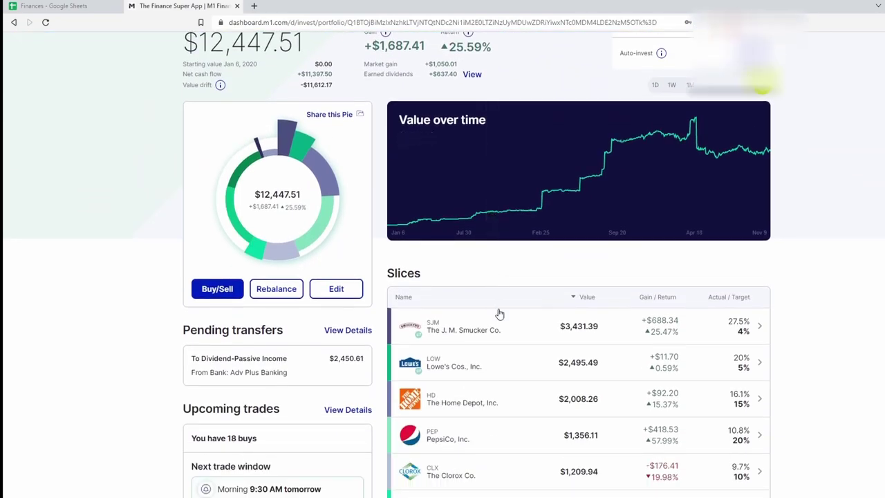
left_click(451, 433)
scroll(460, 348, "down", 4)
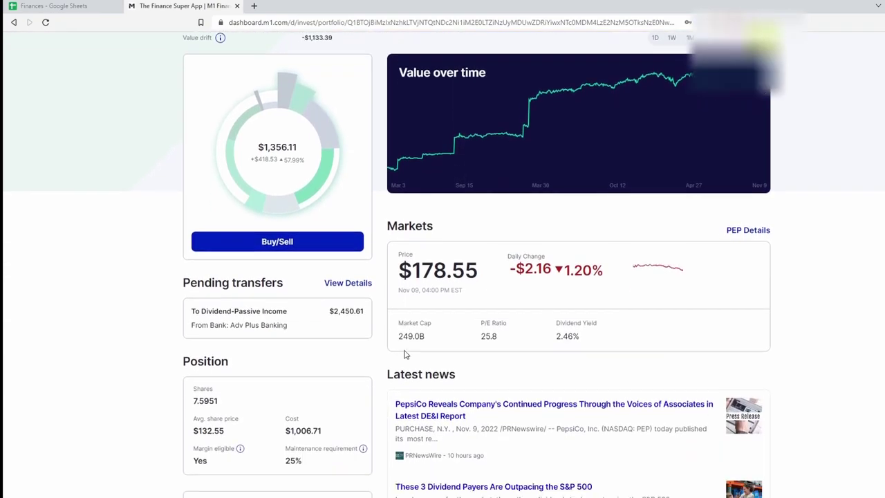
scroll(405, 354, "down", 1)
left_click_drag(197, 383, 244, 385)
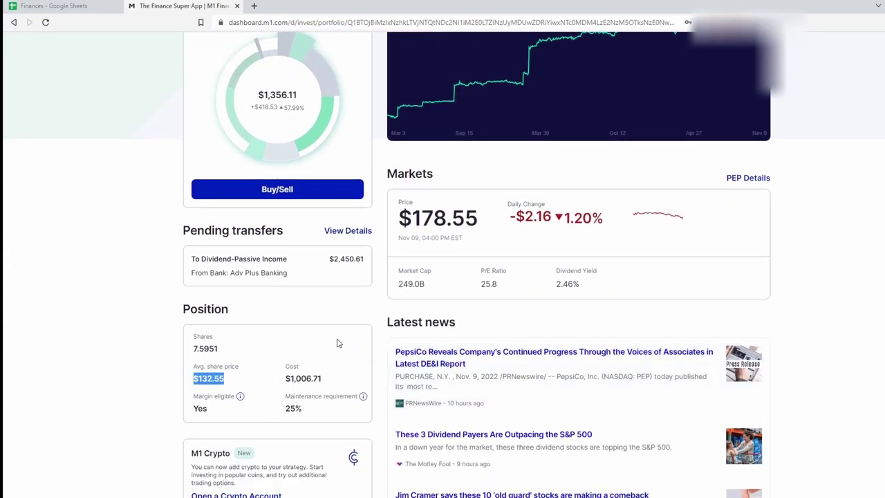
left_click_drag(396, 222, 486, 219)
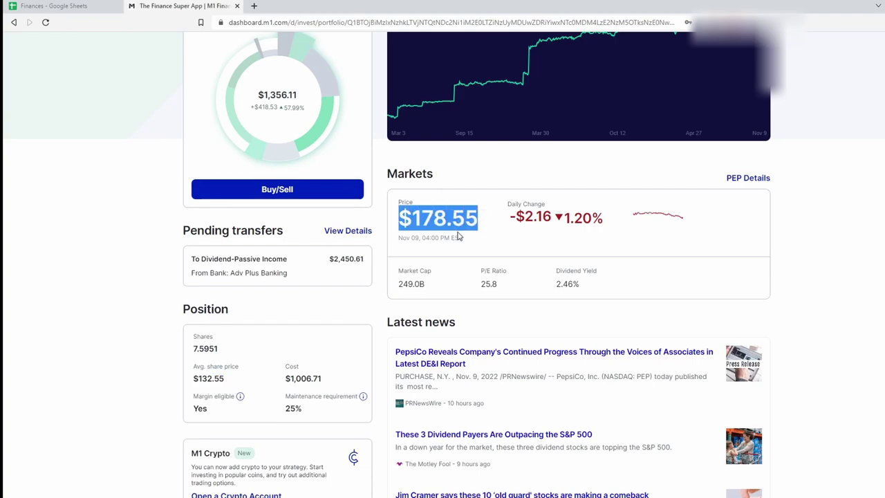
scroll(507, 249, "up", 1)
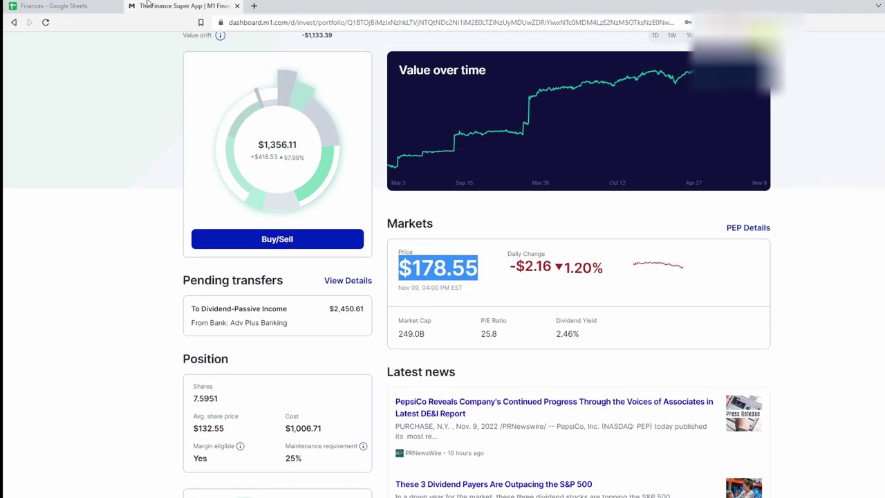
Check the $75 planned for PEP in the Finances tracker
left_click(72, 5)
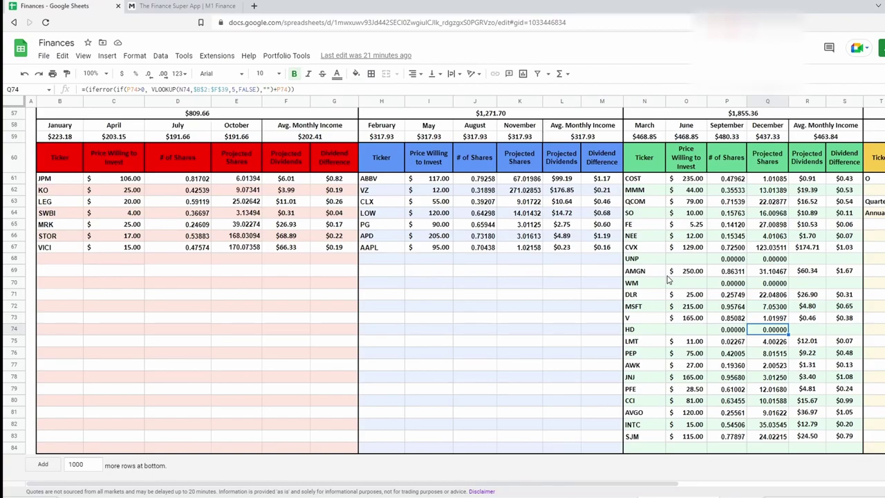
left_click(699, 353)
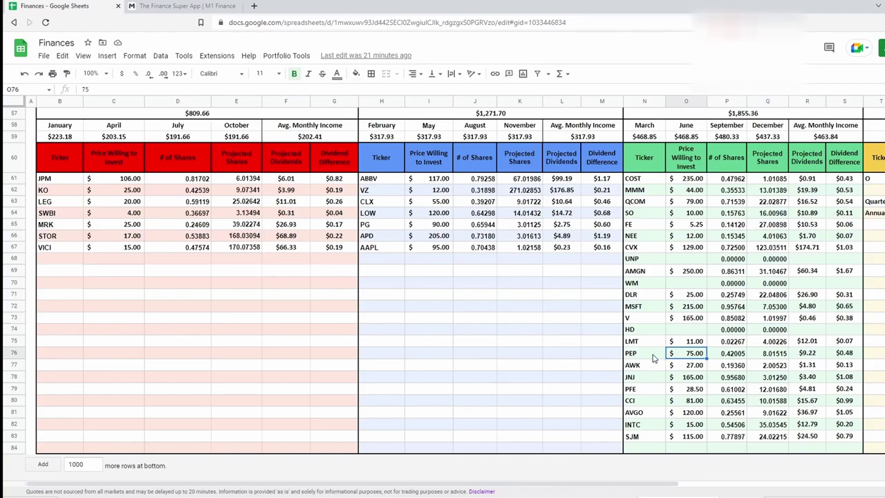
left_click_drag(648, 357, 843, 354)
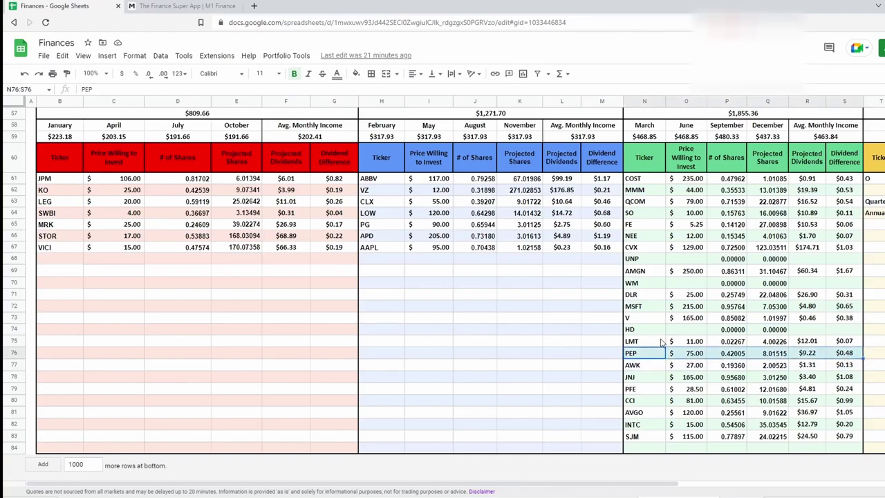
left_click(651, 351)
Confirm the $75 PepsiCo buy and return to the Consumers pie
key("ctrl+Tab")
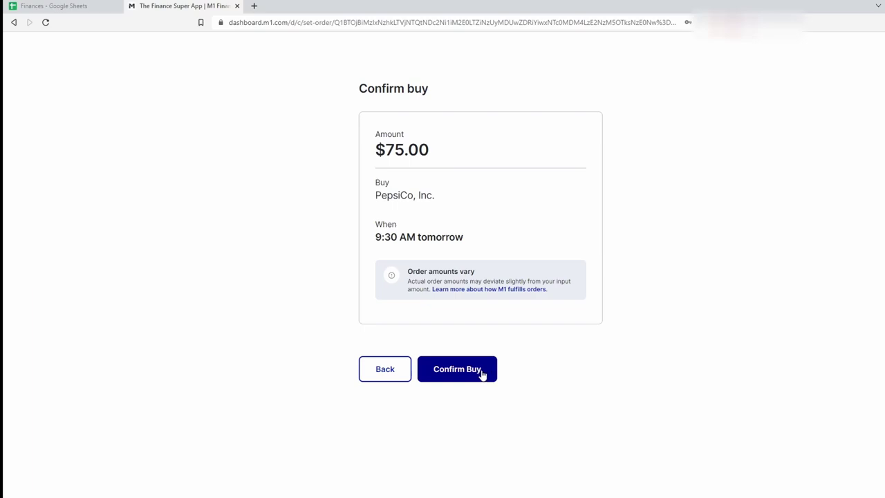
left_click(481, 374)
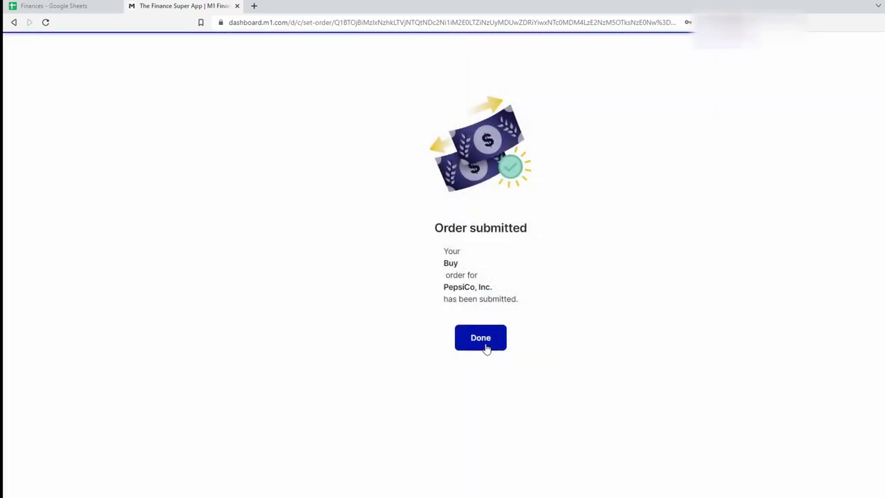
left_click(483, 346)
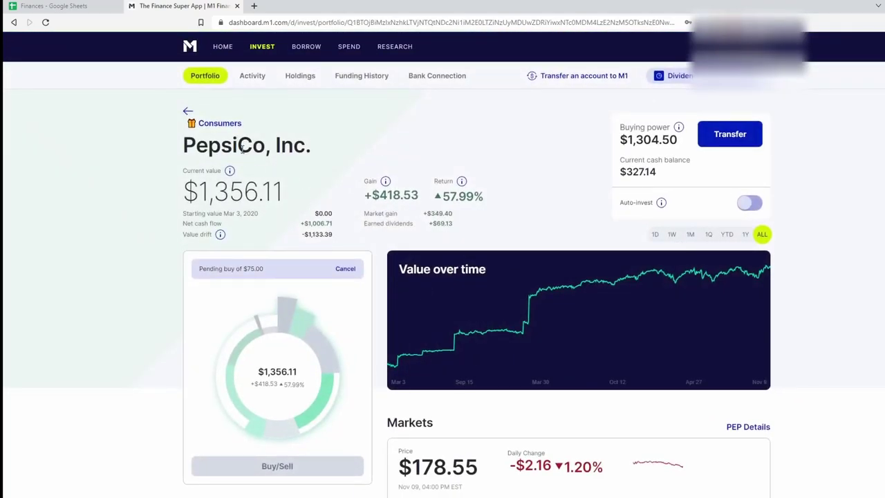
left_click(233, 125)
Open The Clorox Co. holding page and review its share price
scroll(460, 359, "down", 4)
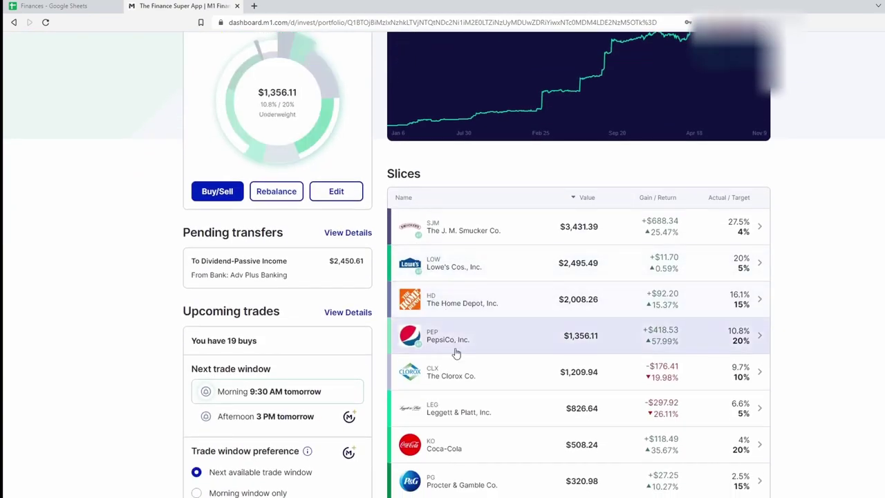
left_click(463, 362)
scroll(458, 349, "down", 2)
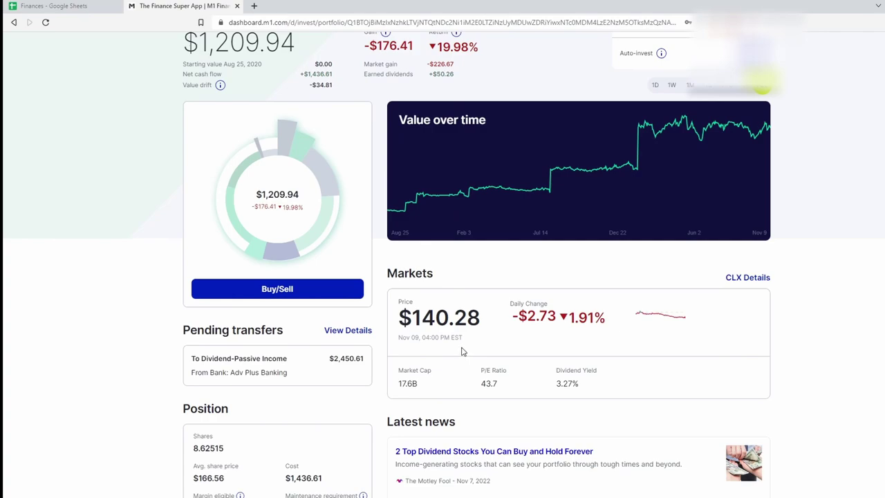
scroll(462, 350, "down", 1)
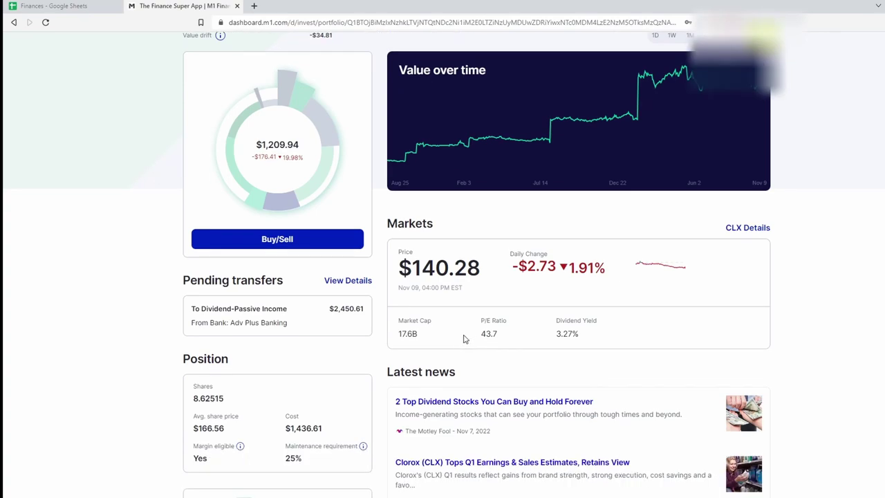
scroll(204, 428, "down", 1)
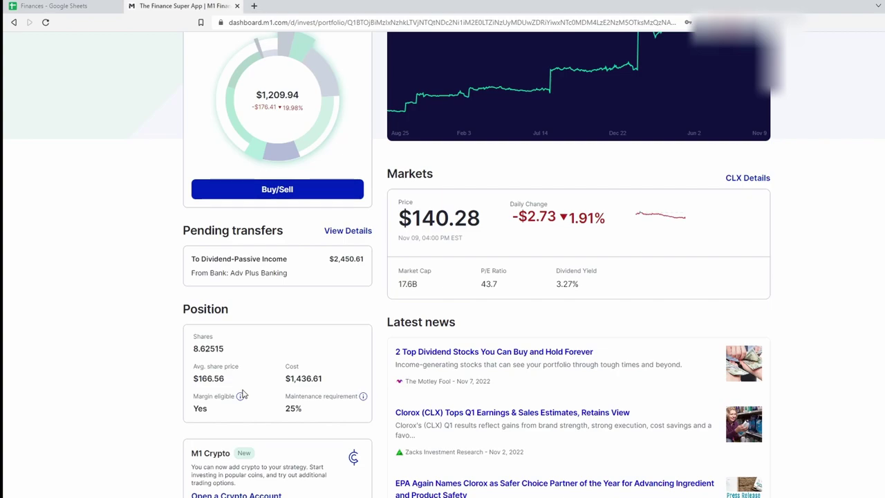
left_click_drag(399, 211, 479, 219)
left_click(470, 218)
Enter a $55 Clorox buy to match CLX's tracker amount, then confirm it
left_click(90, 4)
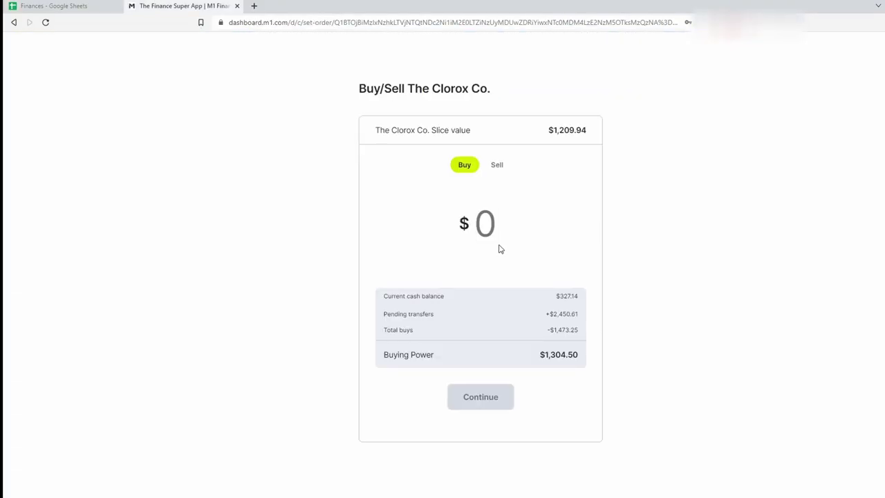
type("55")
left_click(494, 392)
left_click(478, 375)
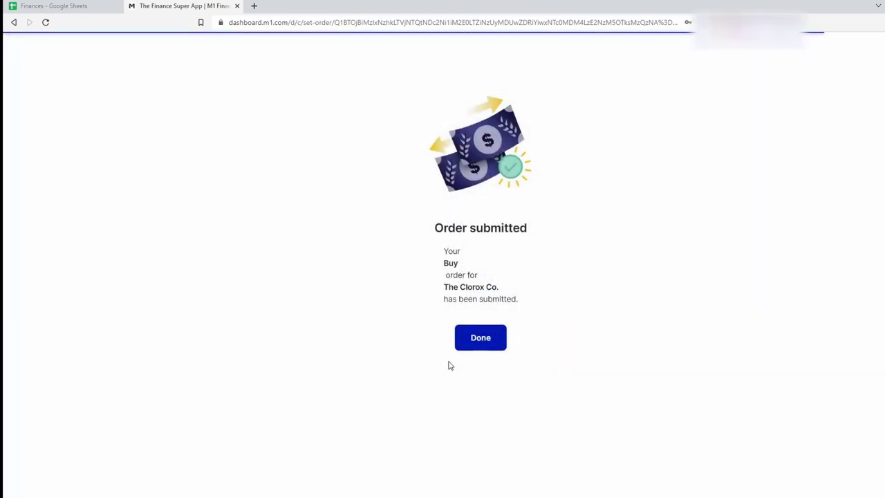
left_click(474, 340)
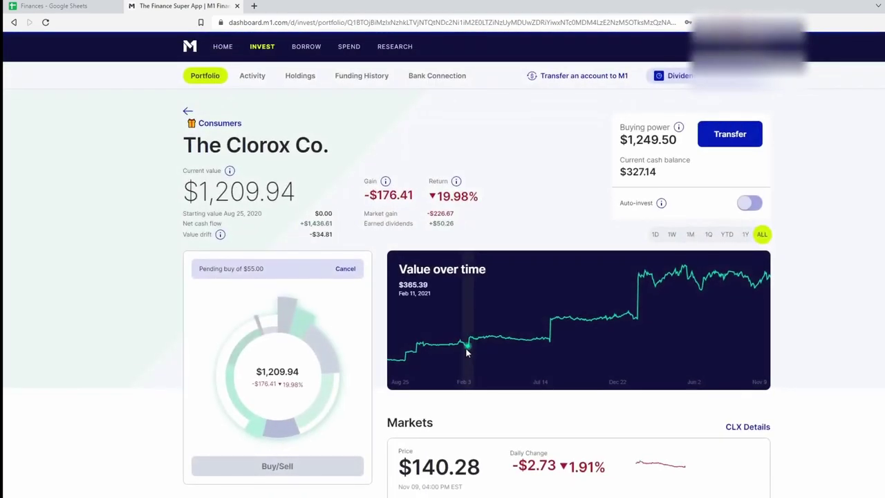
From the Consumers pie, open Leggett & Platt and review its share price
left_click(237, 123)
scroll(456, 242, "down", 4)
scroll(470, 362, "down", 1)
left_click(468, 361)
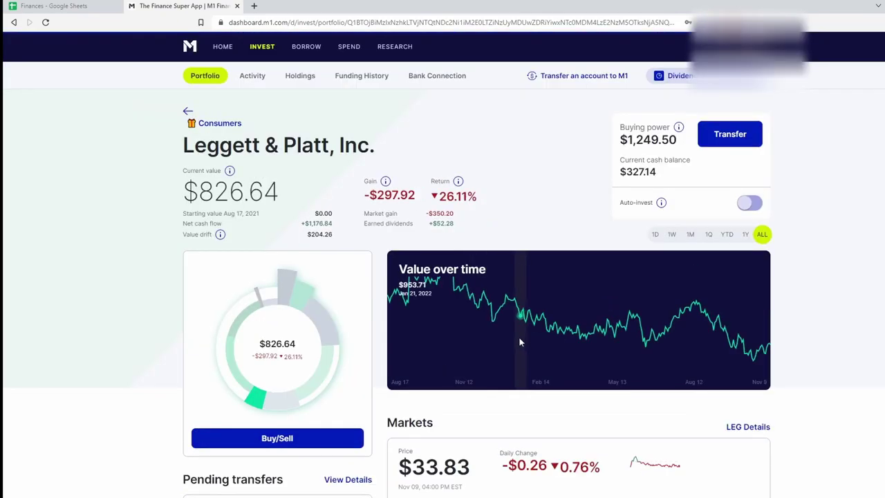
scroll(520, 339, "down", 4)
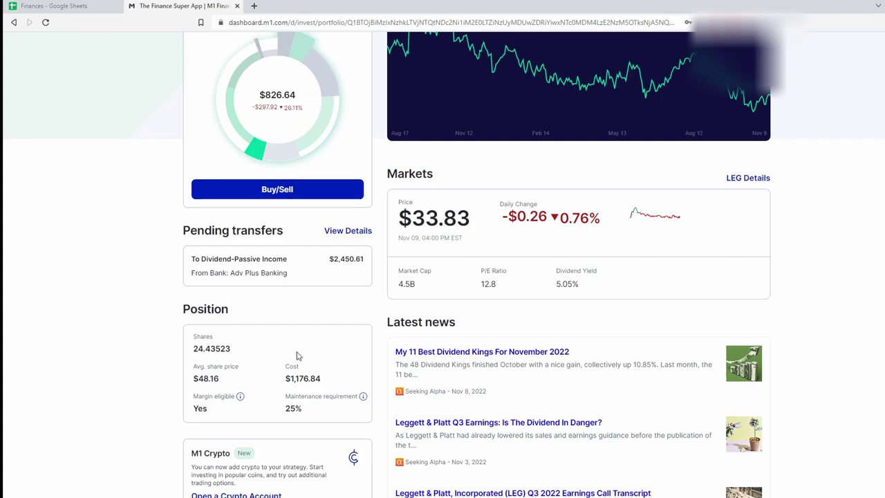
left_click_drag(412, 217, 472, 222)
left_click(451, 227)
Check LEG's planned amount and projected shares in the Finances tracker
left_click(55, 5)
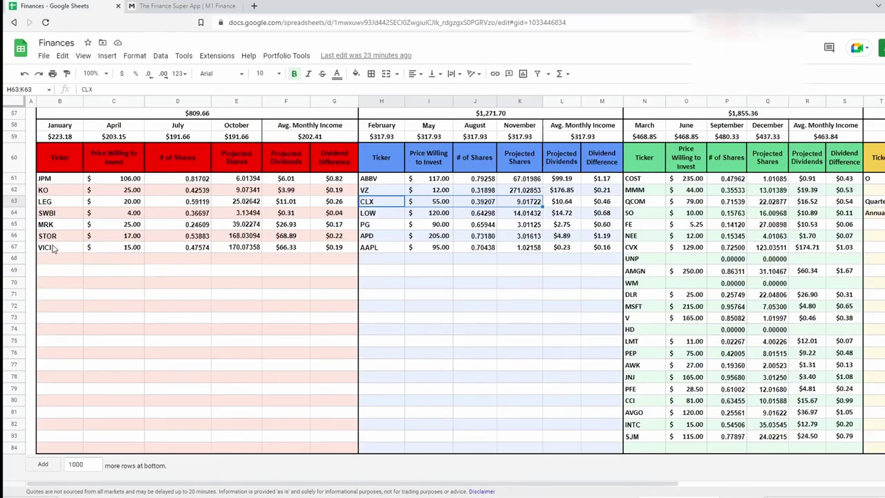
left_click_drag(65, 201, 324, 207)
left_click(132, 204)
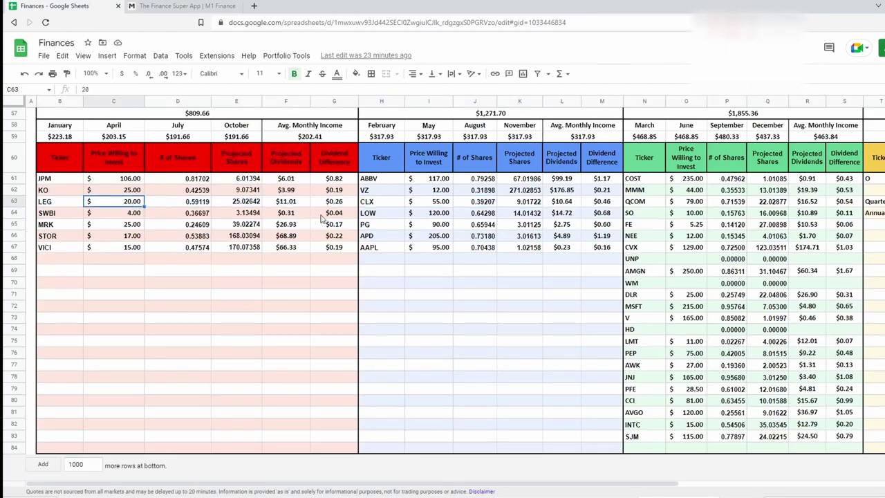
left_click(236, 201)
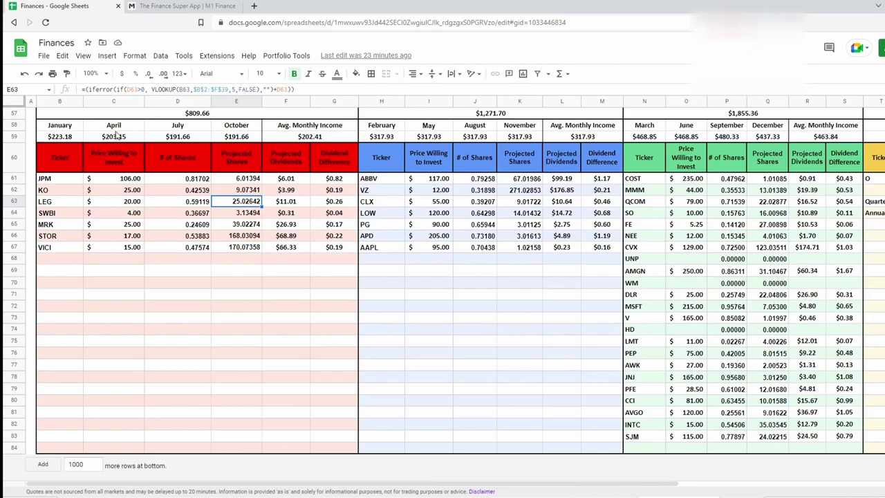
left_click_drag(67, 204, 201, 200)
left_click(138, 202)
Finish the $20 Leggett & Platt order and return to the Consumers pie
left_click(138, 6)
scroll(136, 187, "up", 3)
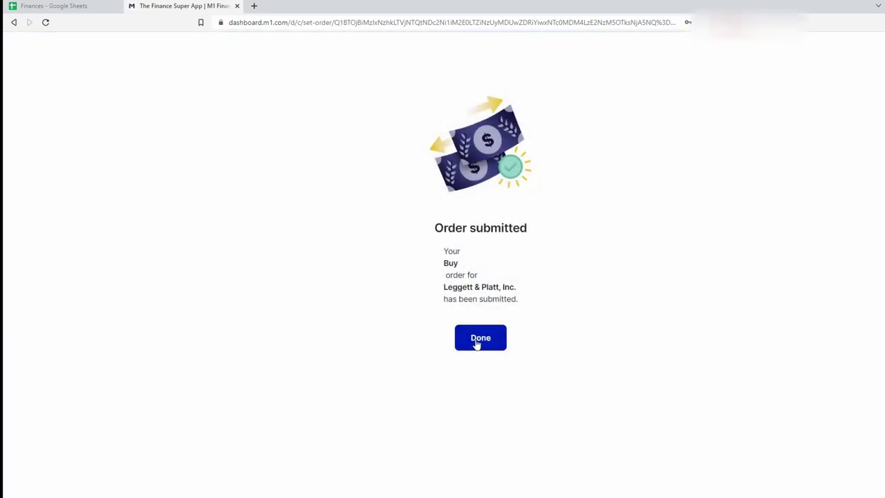
left_click(476, 341)
left_click(222, 124)
scroll(503, 388, "down", 3)
Open the Coca-Cola holding page and review its share price
scroll(503, 388, "down", 2)
left_click(495, 403)
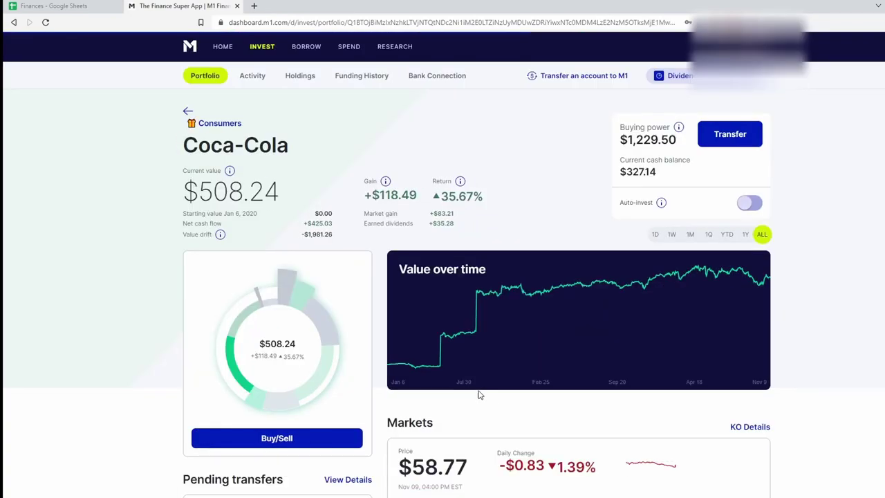
scroll(450, 394, "down", 4)
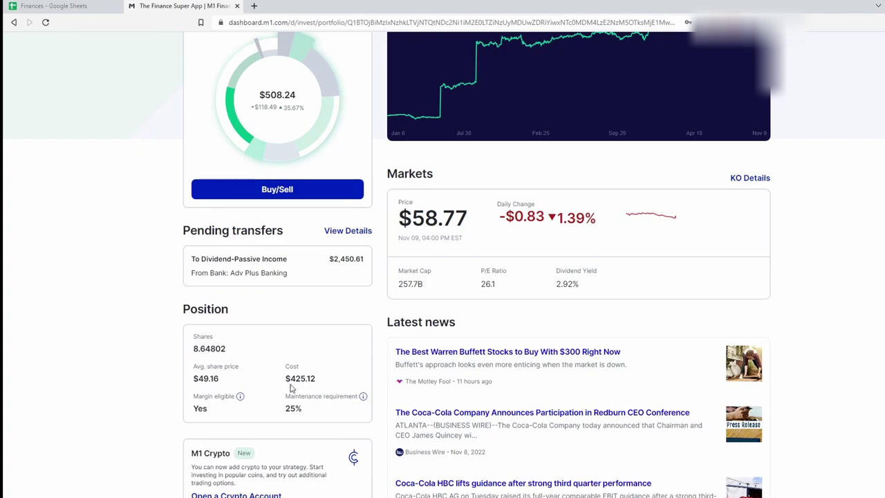
triple_click(407, 219)
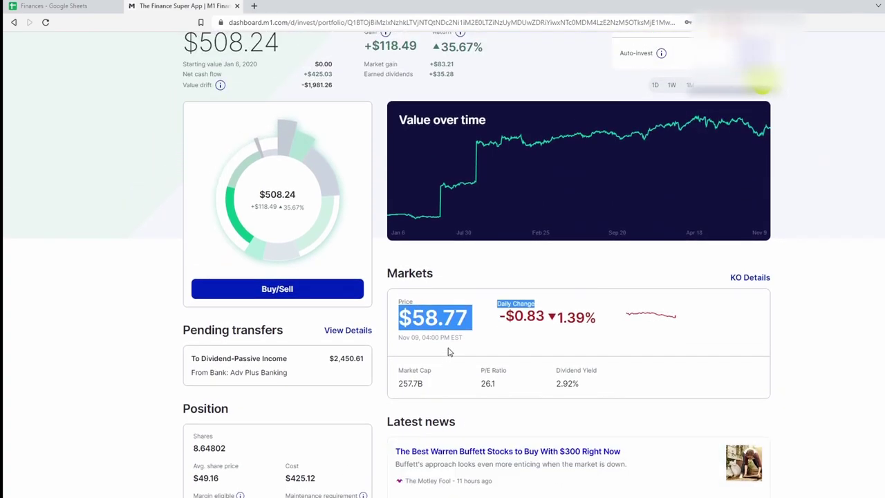
left_click(454, 332)
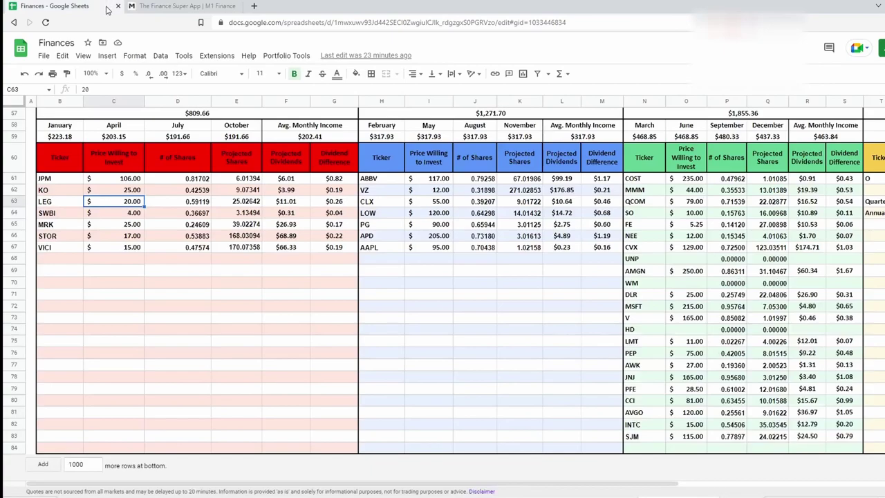
Buy $25 of Coca-Cola per KO's tracker amount, then return to the Consumers pie
left_click(199, 6)
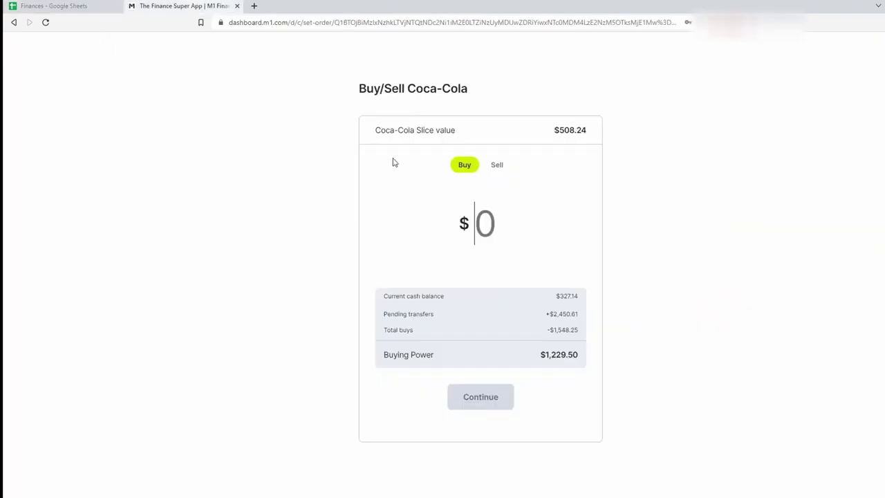
left_click(97, 6)
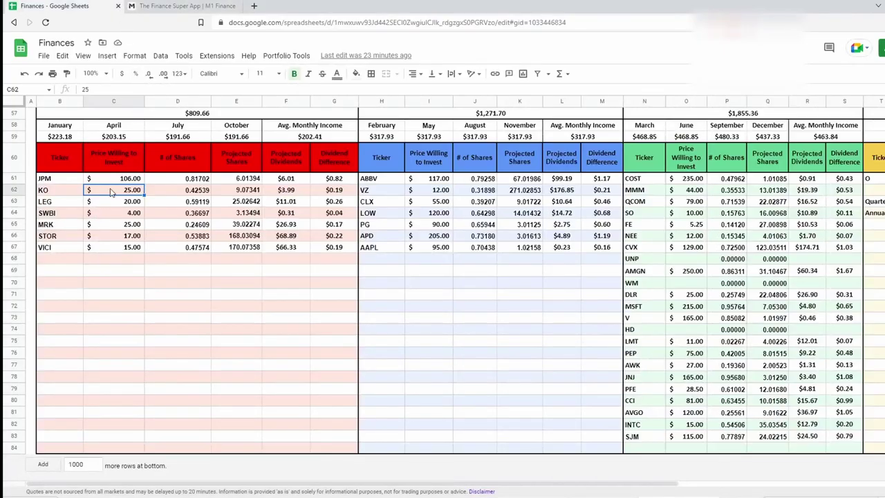
left_click(129, 6)
type("25")
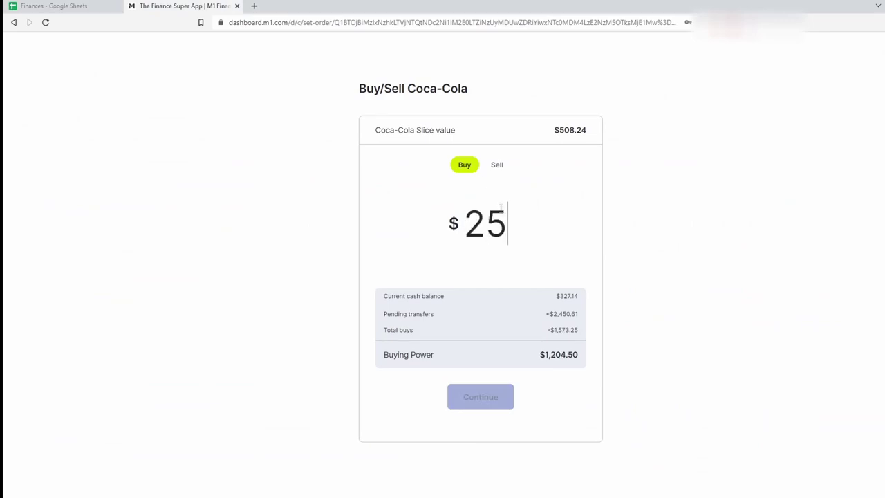
left_click(492, 404)
left_click(480, 368)
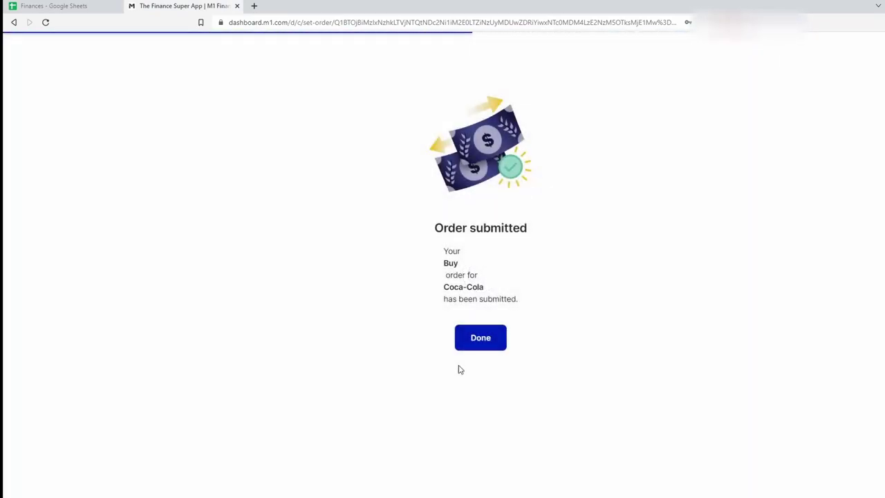
left_click(483, 338)
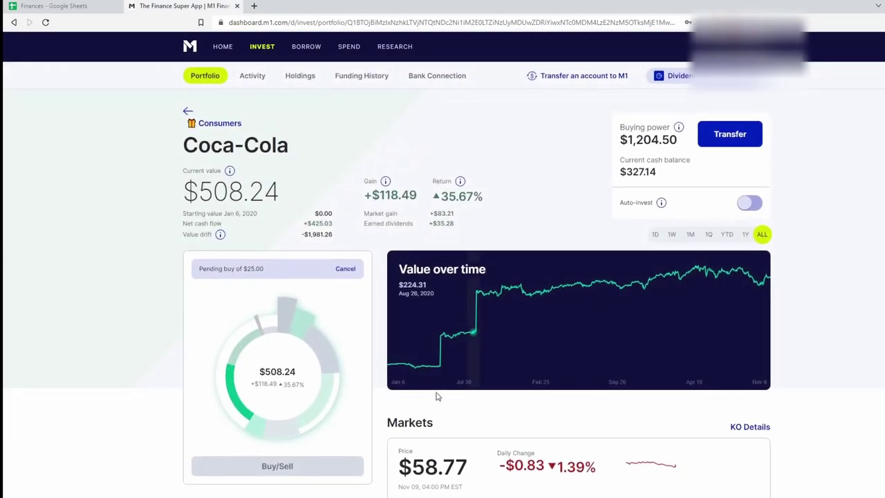
left_click(235, 123)
scroll(409, 311, "down", 5)
Open the Procter & Gamble holding and compare its average and current share prices
left_click(410, 315)
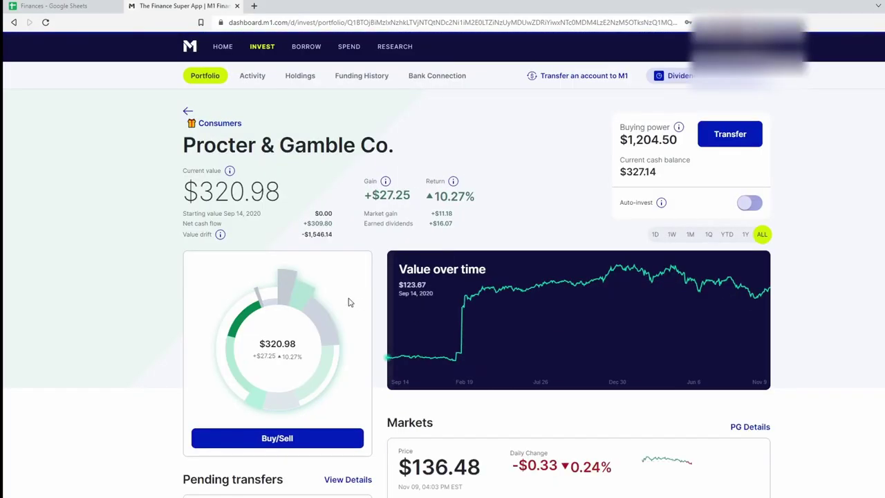
scroll(342, 297, "down", 3)
scroll(332, 293, "down", 1)
left_click_drag(193, 378, 222, 378)
left_click_drag(411, 219, 470, 219)
left_click(443, 248)
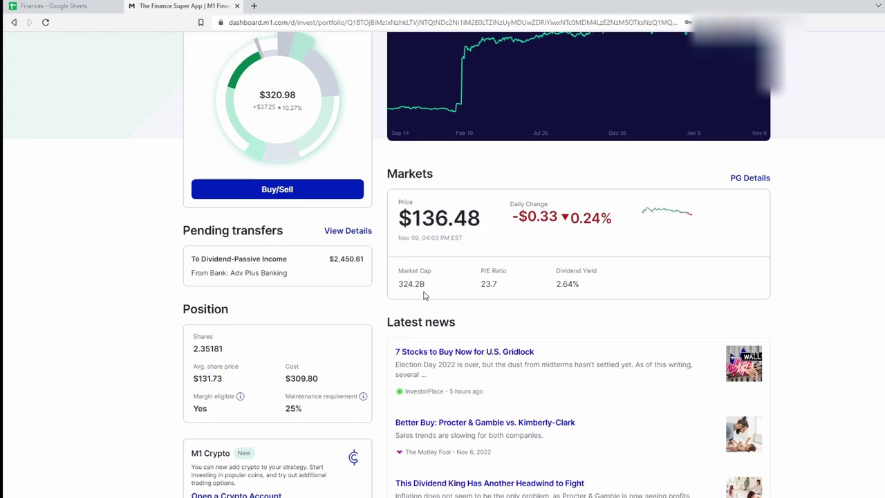
scroll(418, 301, "up", 2)
Buy $90 of Procter & Gamble per cell I65, then return to the Consumers pie
left_click(329, 289)
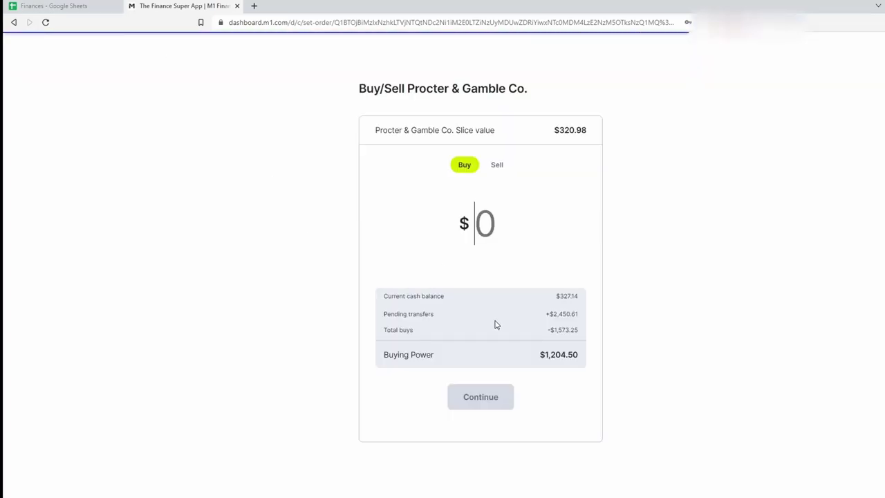
key("ctrl+shift+Tab")
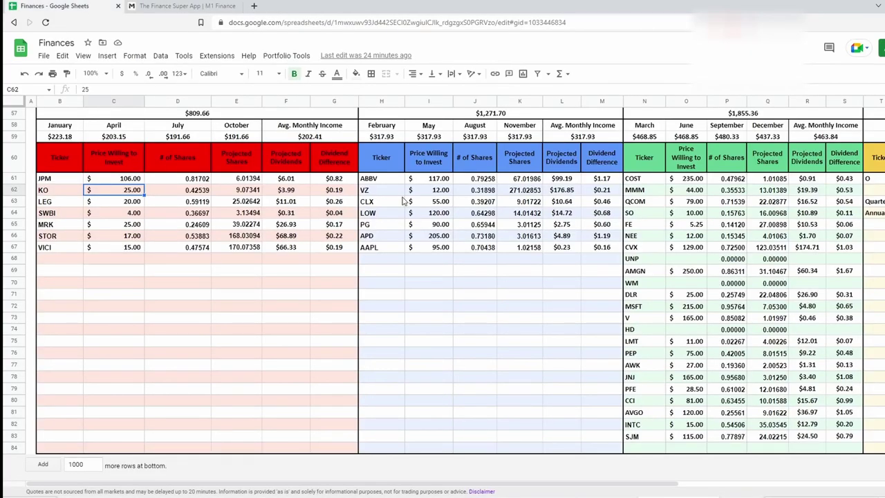
left_click(435, 228)
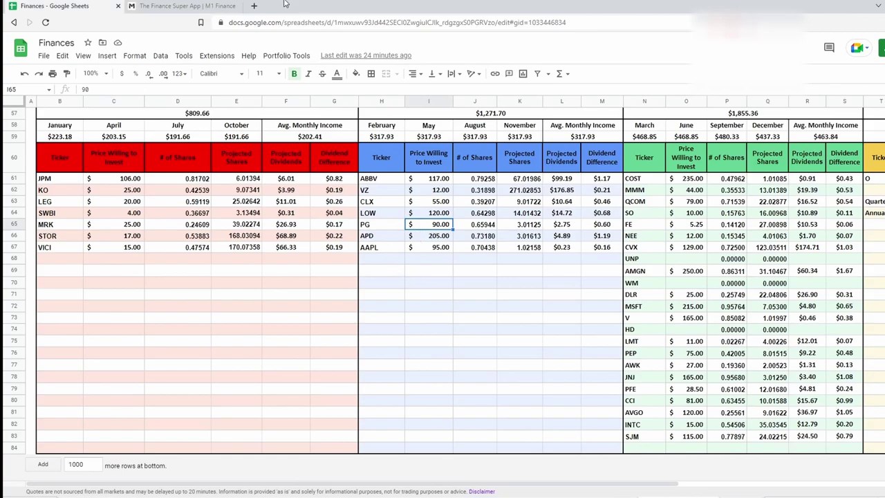
left_click(222, 7)
type("90")
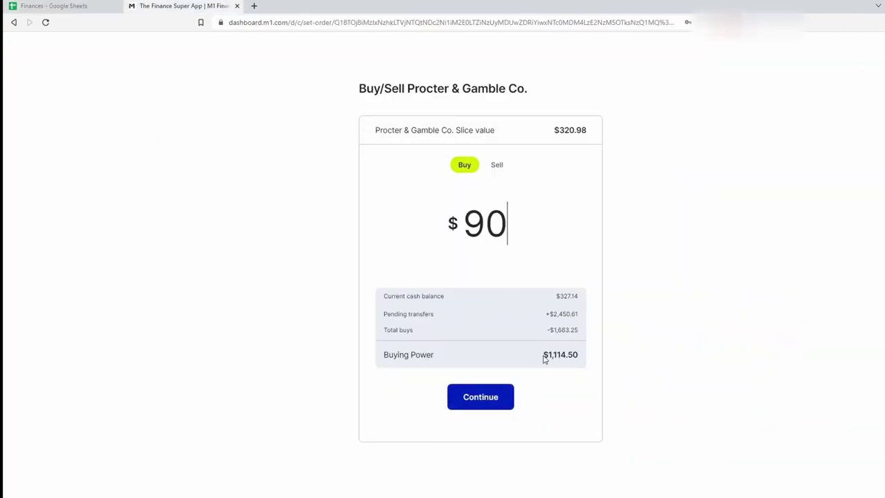
left_click(505, 397)
left_click(476, 371)
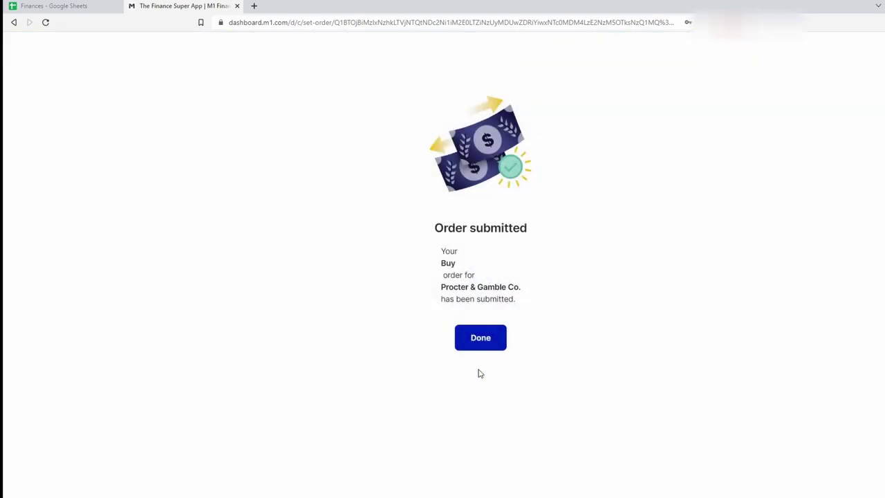
left_click(476, 340)
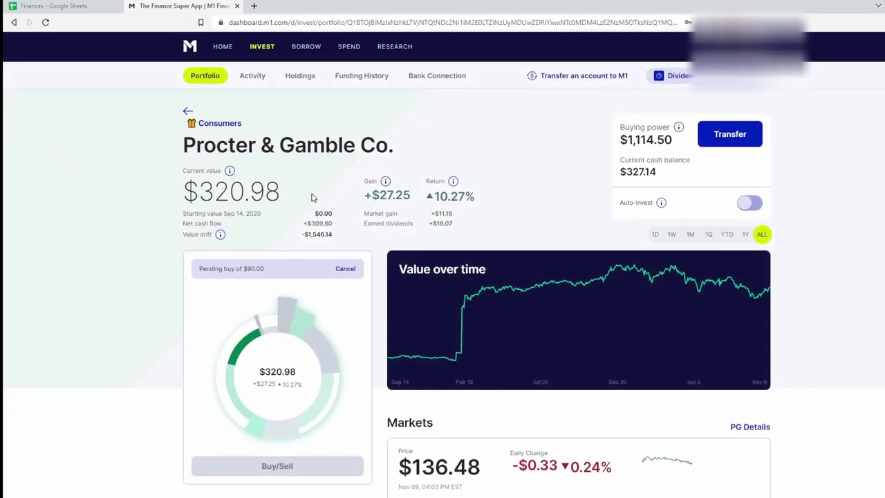
left_click(207, 123)
Open Costco and review its $383.17 average price, $489.97 current price and 42.88% return
scroll(577, 374, "down", 5)
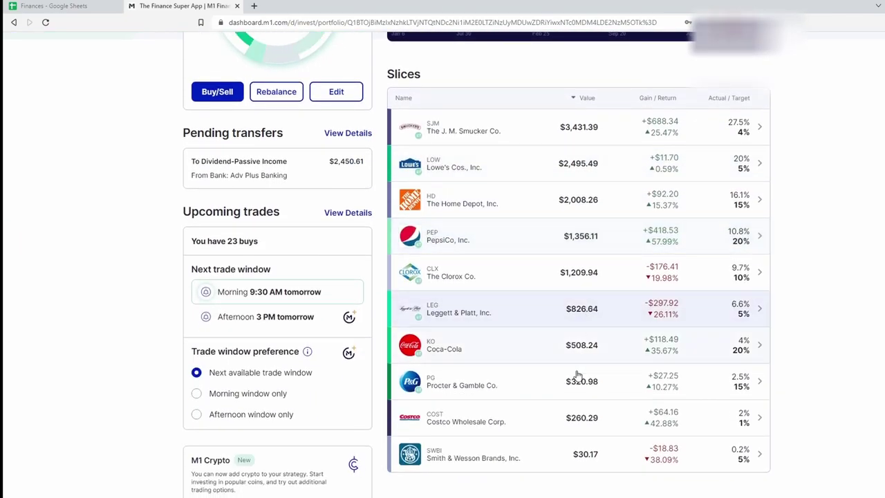
left_click(544, 417)
scroll(537, 401, "down", 3)
scroll(506, 381, "down", 2)
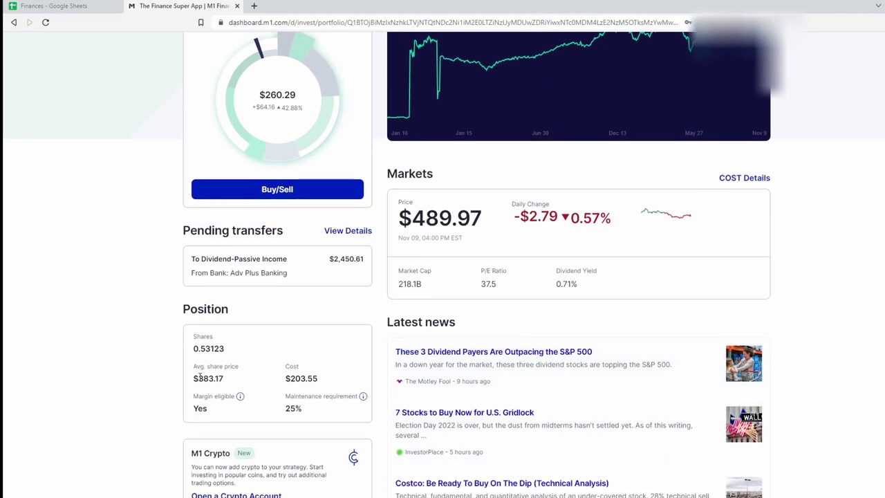
left_click_drag(194, 381, 256, 384)
left_click(257, 390)
left_click_drag(193, 382, 492, 272)
left_click_drag(418, 216, 459, 219)
left_click(466, 222)
scroll(480, 320, "up", 4)
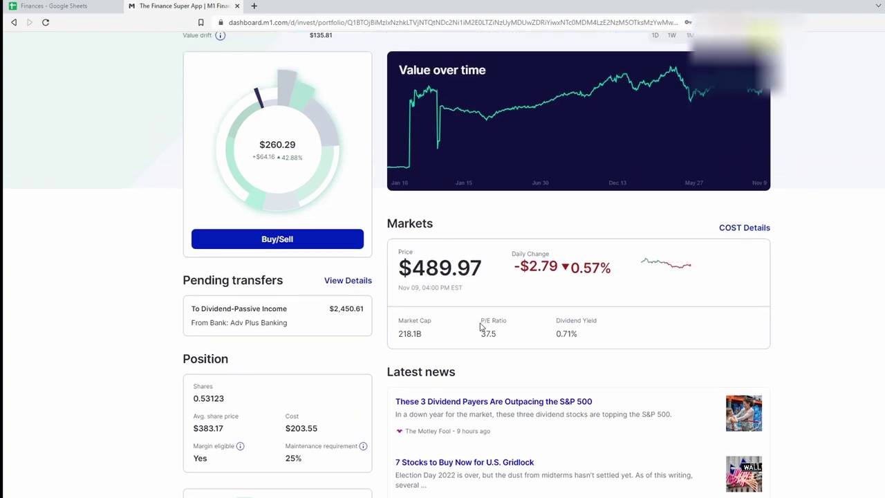
left_click_drag(423, 198, 493, 205)
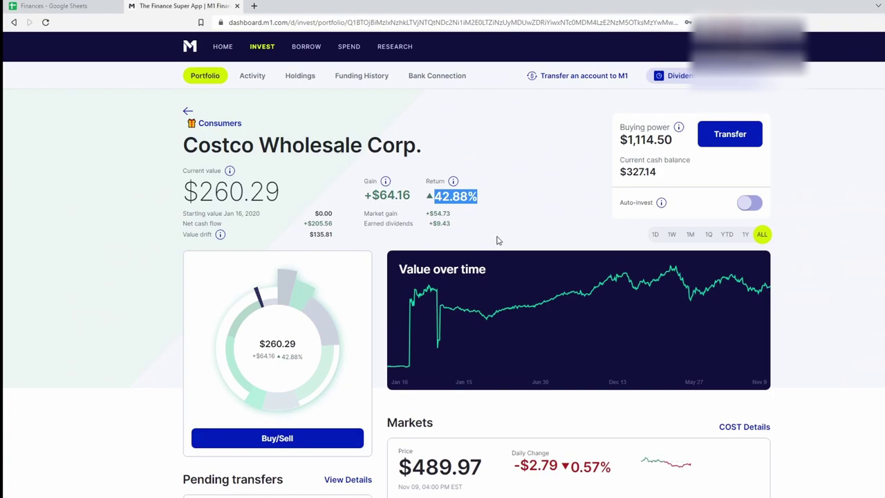
scroll(496, 239, "down", 2)
scroll(494, 245, "up", 2)
scroll(426, 282, "down", 3)
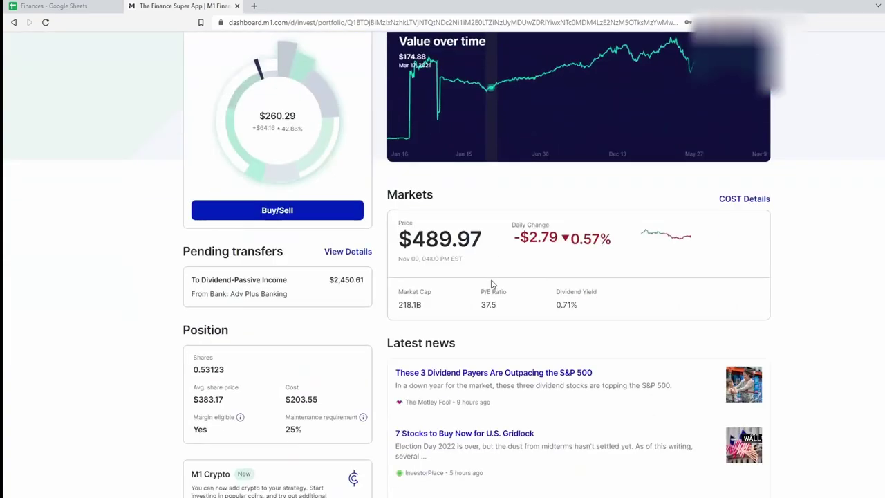
scroll(426, 323, "up", 1)
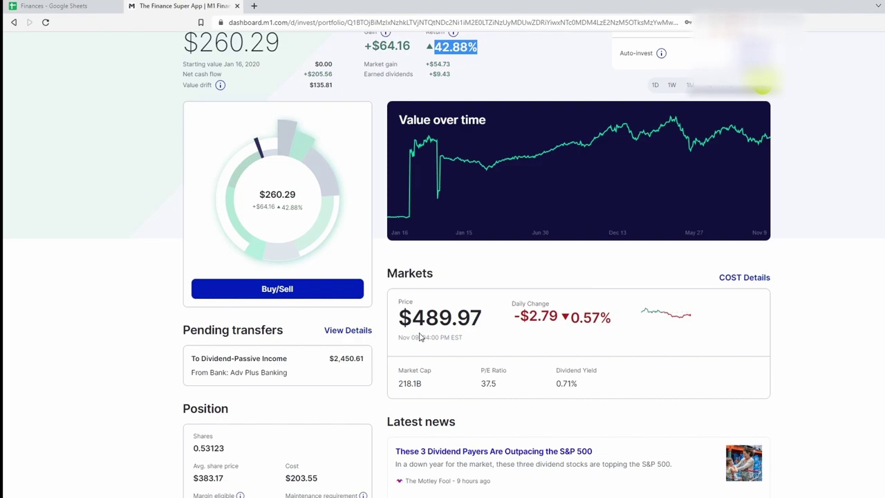
scroll(338, 332, "down", 1)
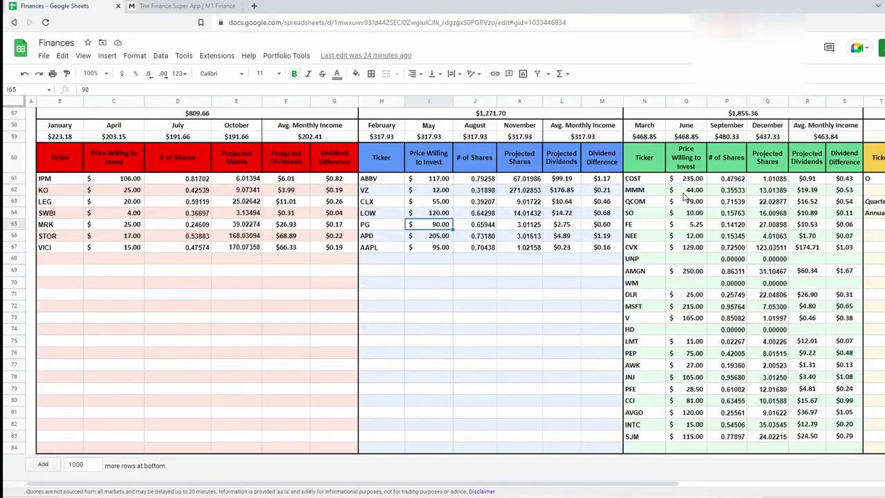
Buy $235 of Costco per cell O61, then return to the Consumers pie
left_click(688, 180)
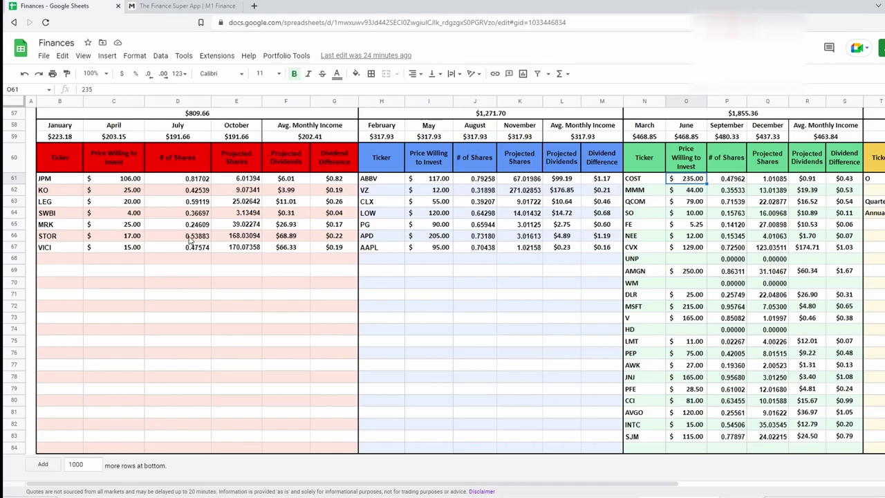
left_click(173, 6)
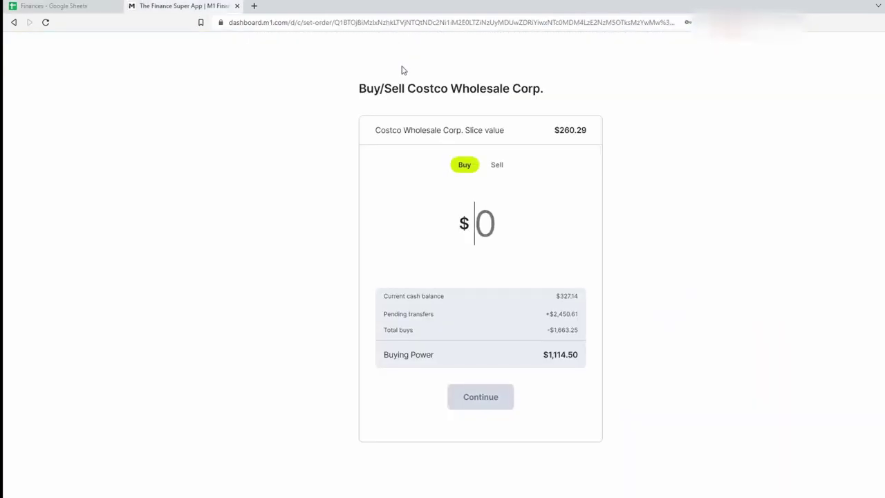
type("235")
left_click(482, 397)
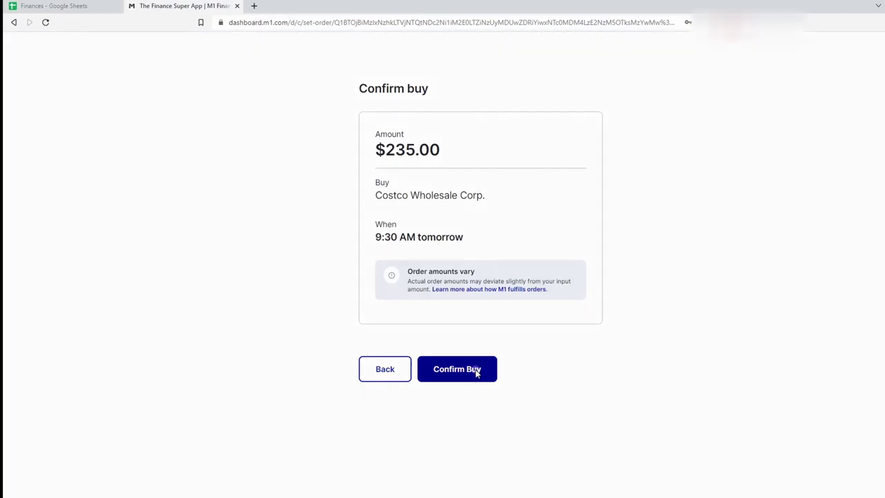
left_click(475, 369)
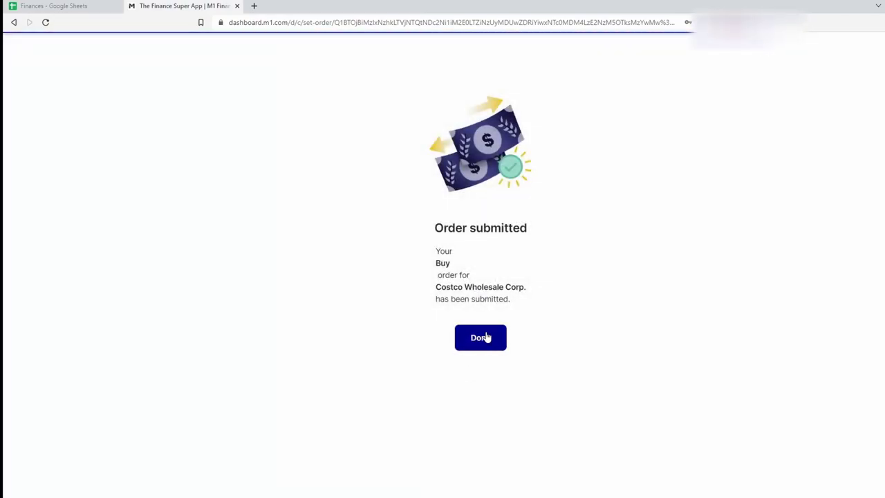
left_click(485, 337)
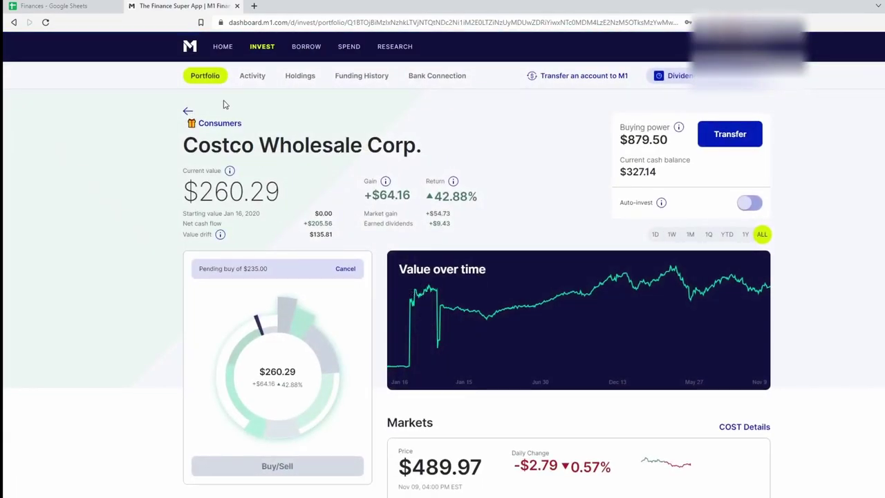
left_click(220, 123)
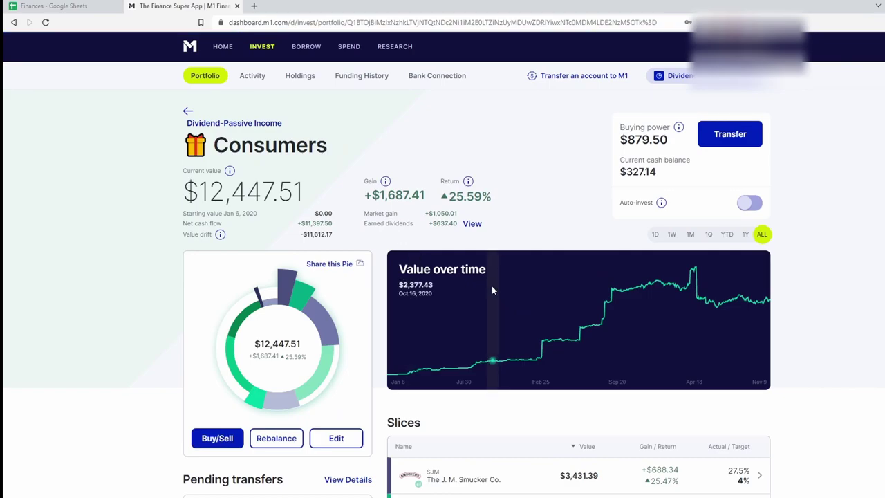
Open Smith & Wesson Brands and compare its $18.06 average price with the current price
scroll(490, 287, "down", 5)
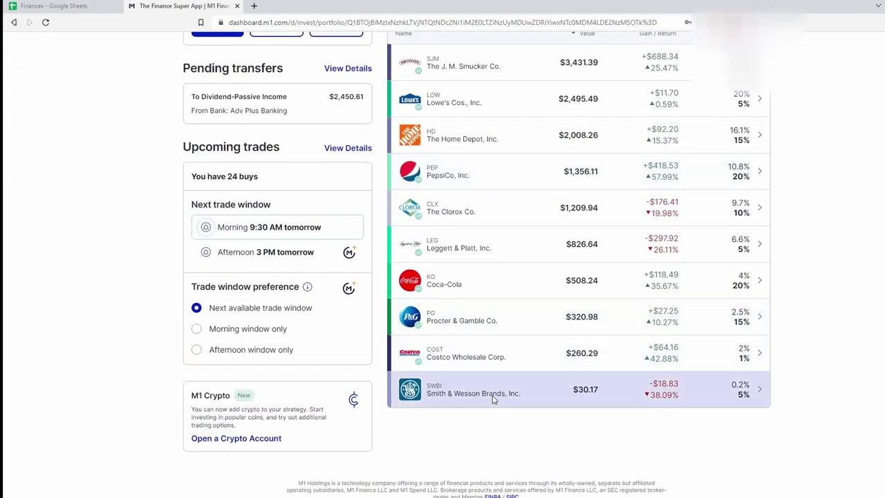
left_click(493, 392)
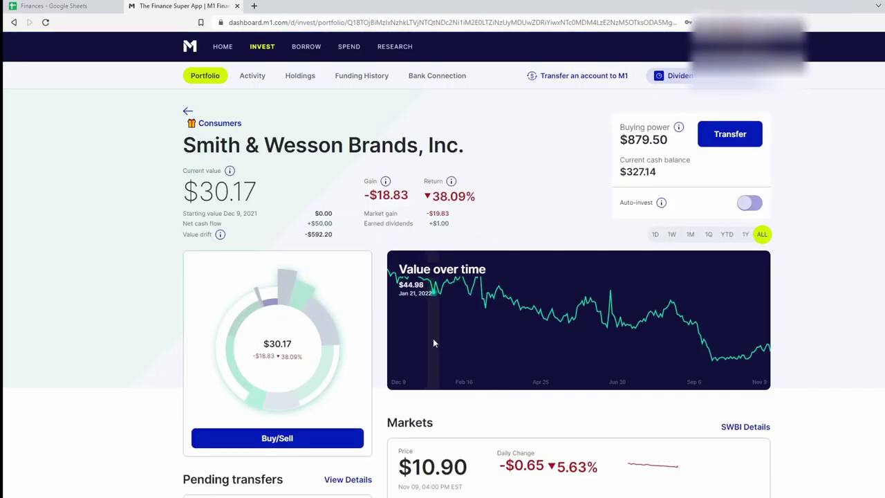
scroll(433, 346, "down", 2)
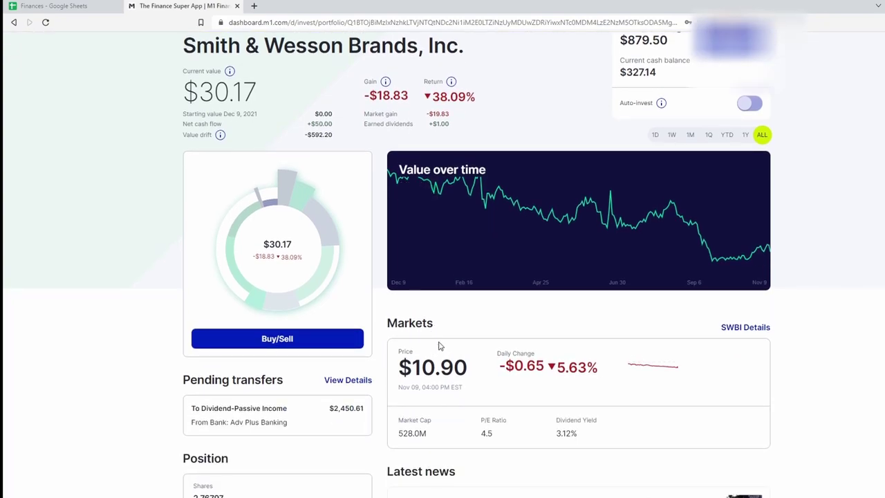
scroll(438, 346, "down", 2)
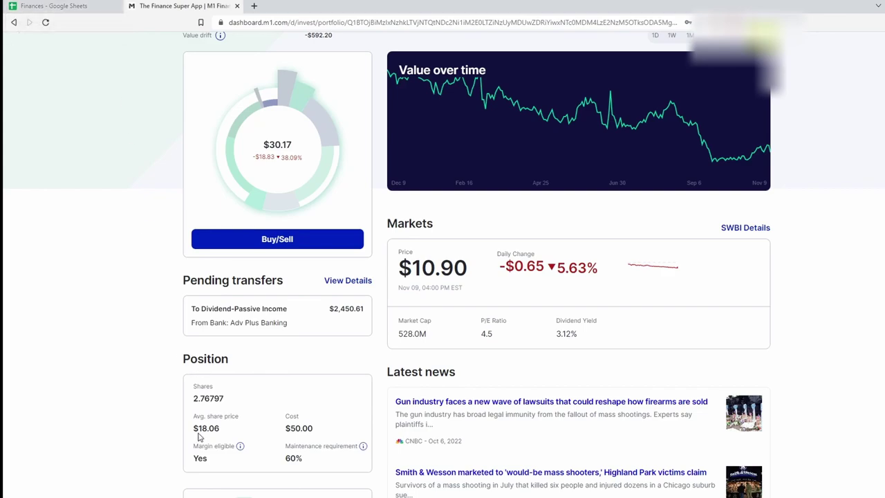
left_click_drag(190, 434, 246, 418)
left_click_drag(406, 273, 456, 274)
left_click(458, 274)
Change the SWBI amount in tracker cell C64 to 3.00
left_click(54, 5)
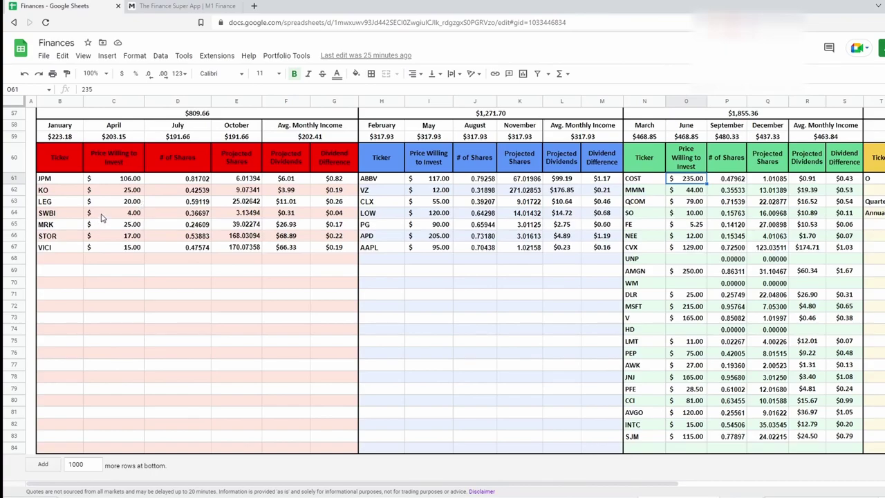
left_click(101, 217)
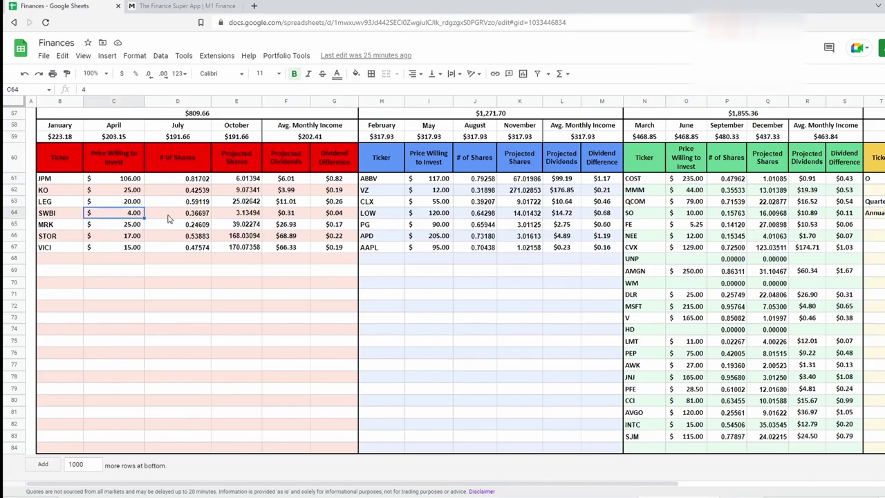
left_click(187, 5)
left_click(257, 216)
left_click(137, 216)
type("2")
key("Return")
left_click(134, 216)
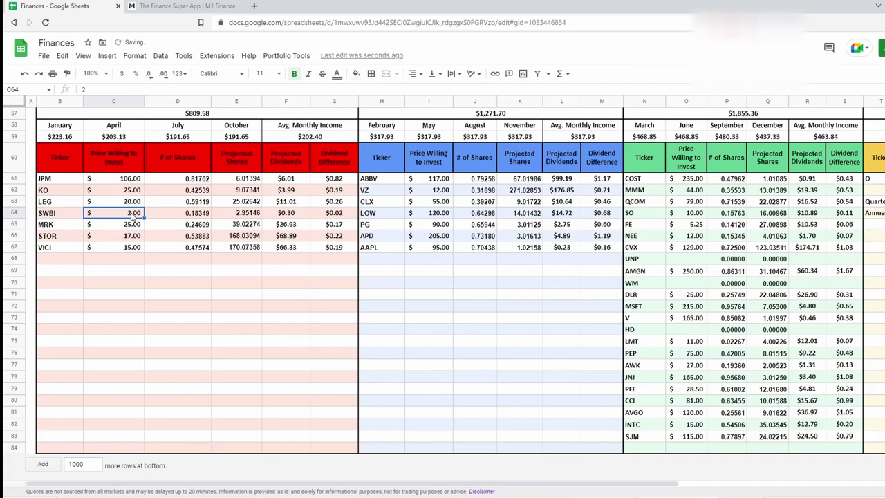
type("3")
key("Return")
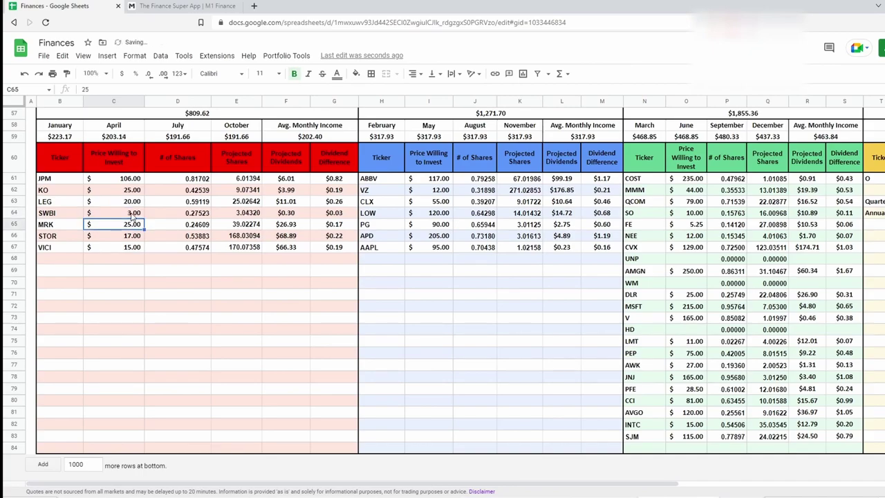
Enter and confirm a $3 Smith & Wesson buy order
left_click(176, 6)
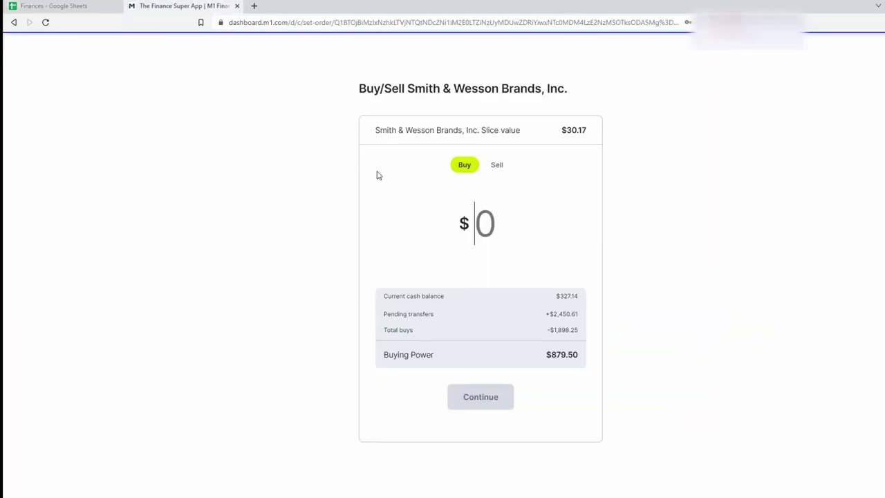
type("3")
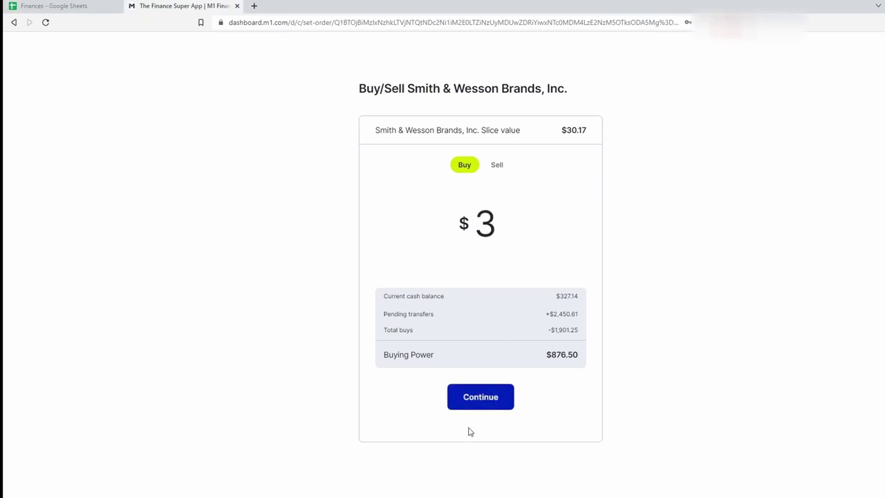
left_click(490, 400)
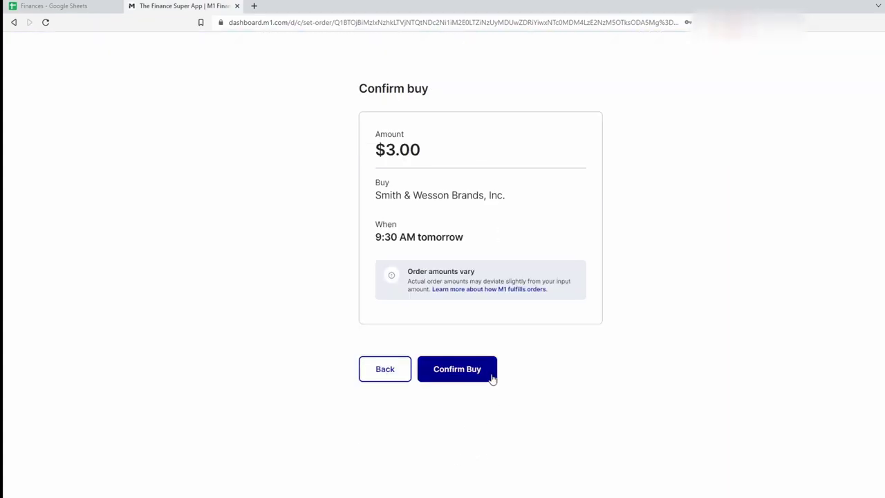
left_click(492, 377)
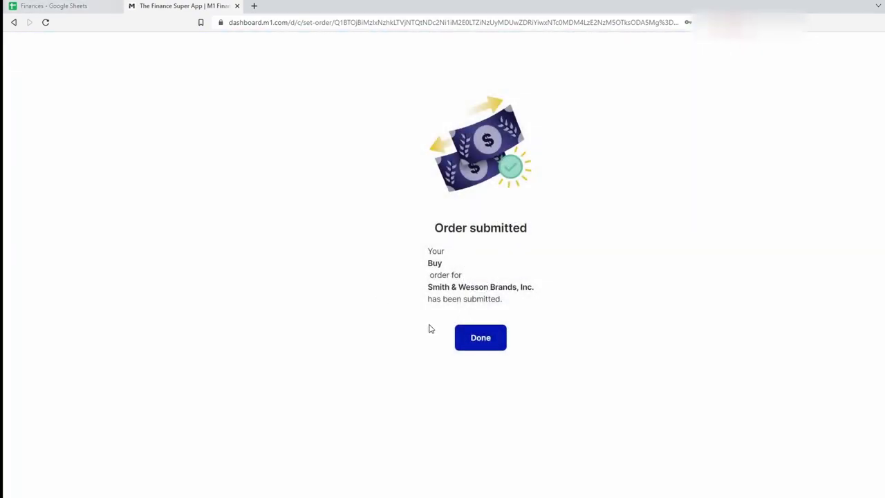
left_click(474, 335)
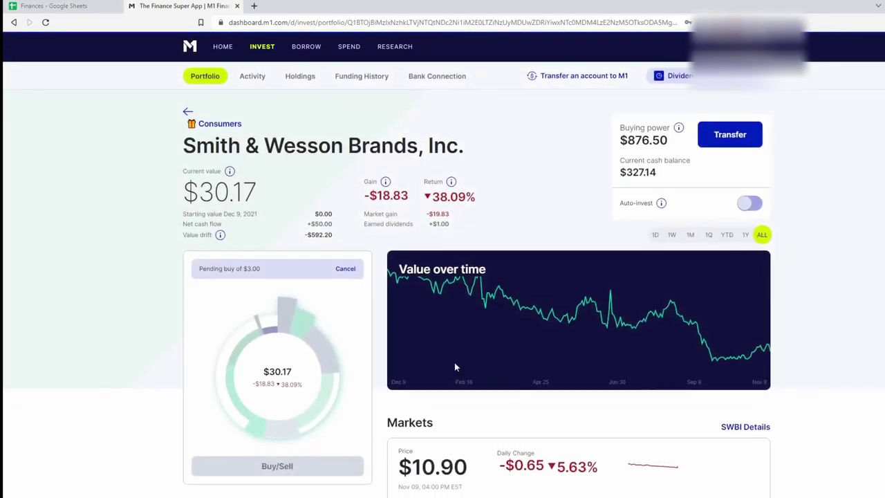
Go from the Consumers pie to Dividend-Passive Income > REITs and open the VICI Properties holding
left_click(230, 123)
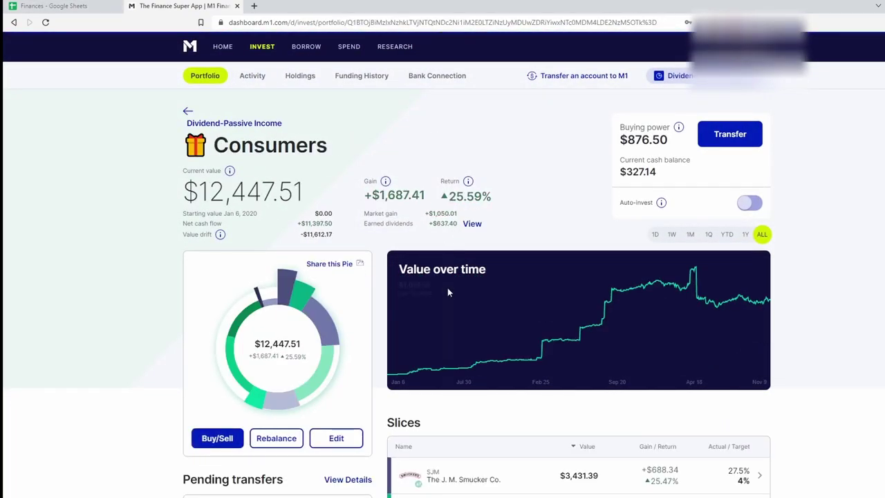
scroll(447, 288, "down", 4)
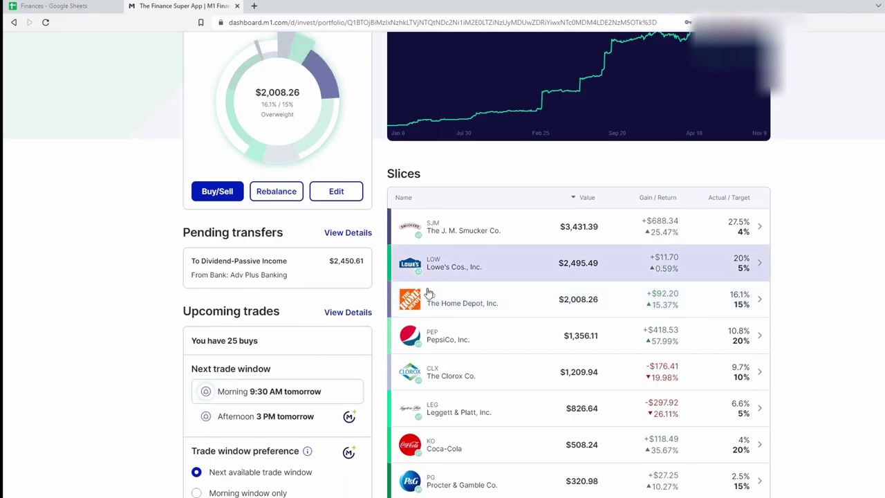
scroll(432, 277, "down", 2)
scroll(436, 314, "up", 5)
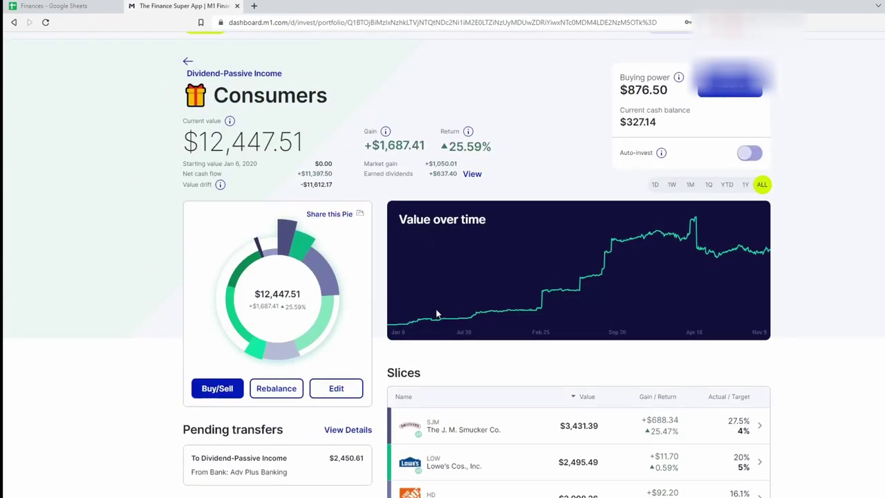
left_click(249, 74)
scroll(520, 361, "down", 3)
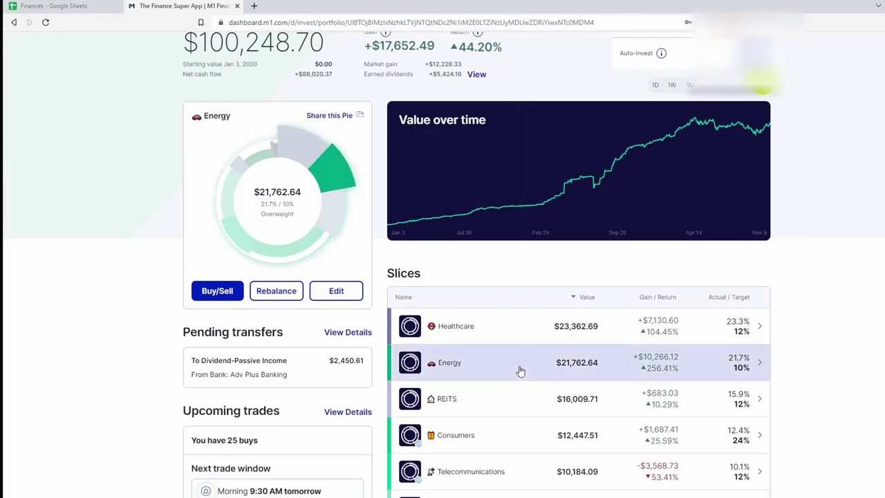
left_click(531, 403)
scroll(528, 403, "down", 3)
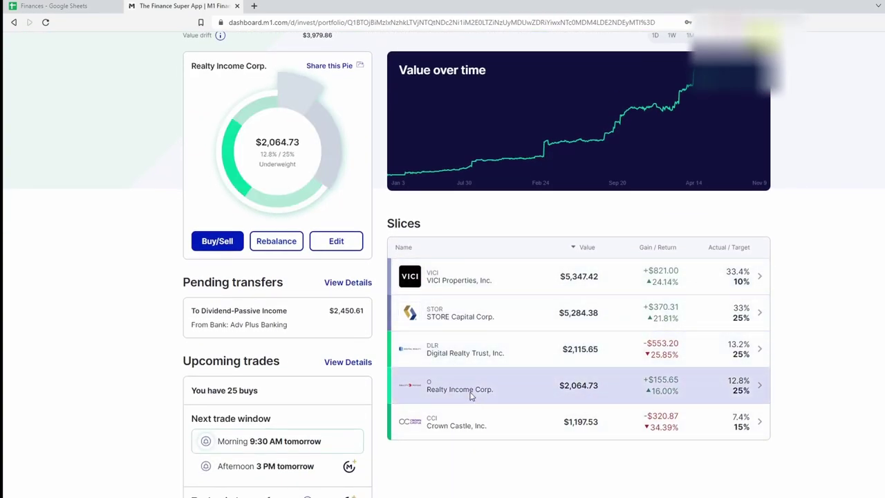
left_click(456, 280)
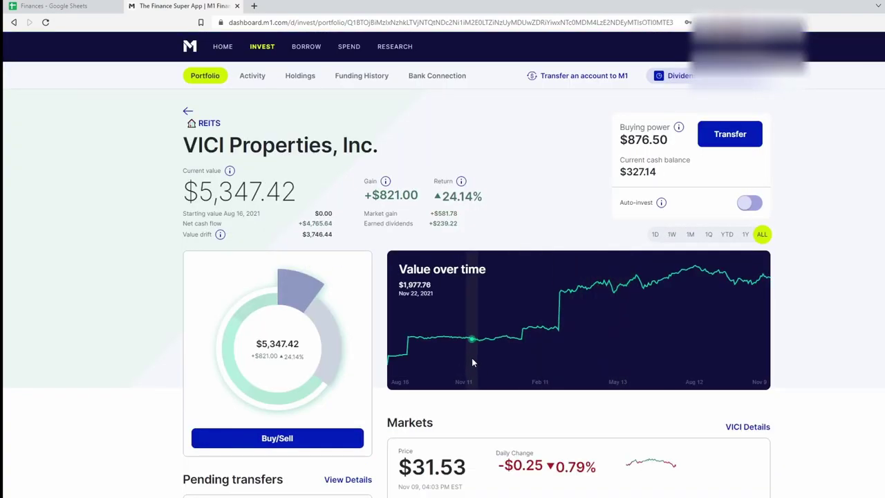
Review VICI's average and current share prices and look up its amount in the dividend tracker
scroll(451, 339, "down", 1)
scroll(450, 339, "down", 2)
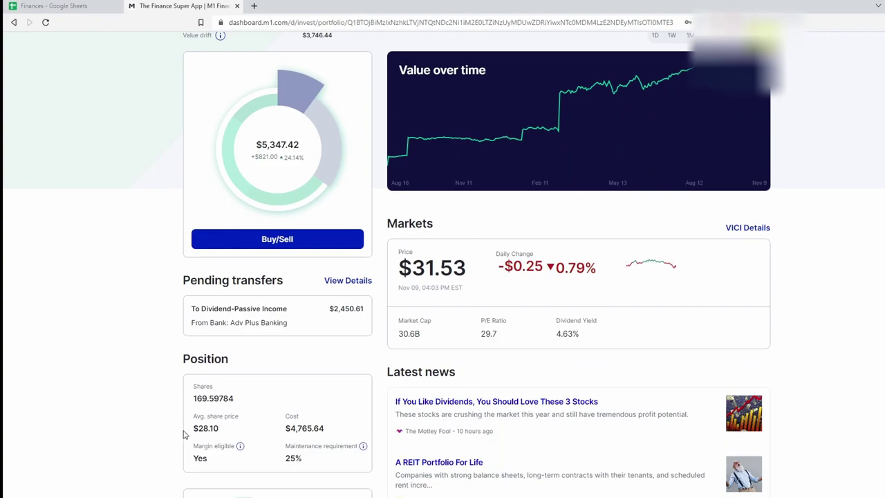
left_click_drag(188, 429, 244, 434)
left_click(242, 436)
left_click_drag(400, 268, 453, 270)
left_click(458, 279)
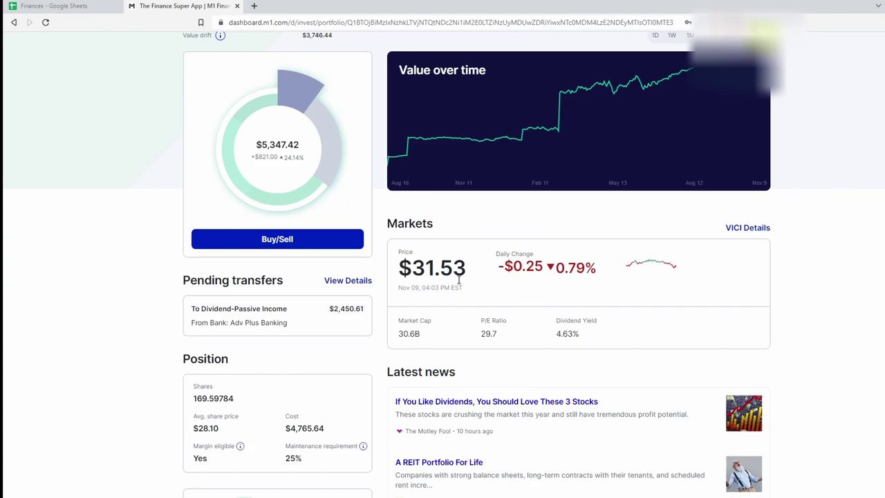
left_click(325, 238)
left_click(88, 5)
left_click_drag(44, 247, 297, 249)
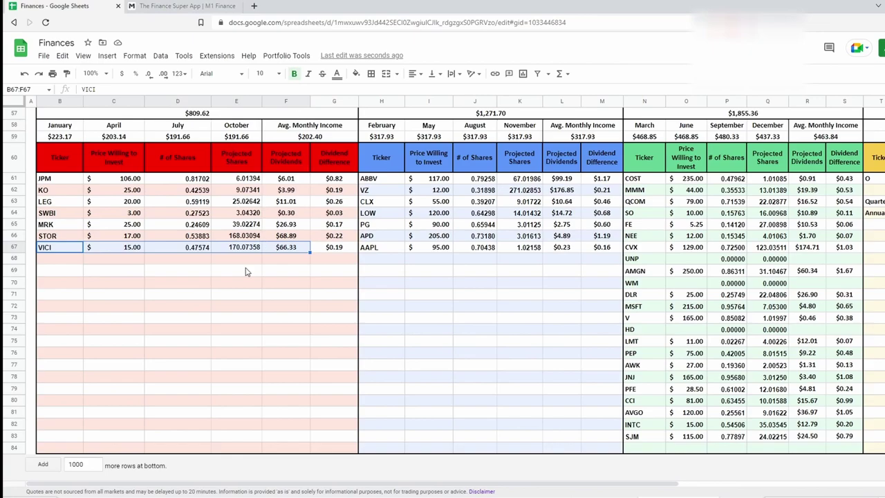
left_click(282, 251)
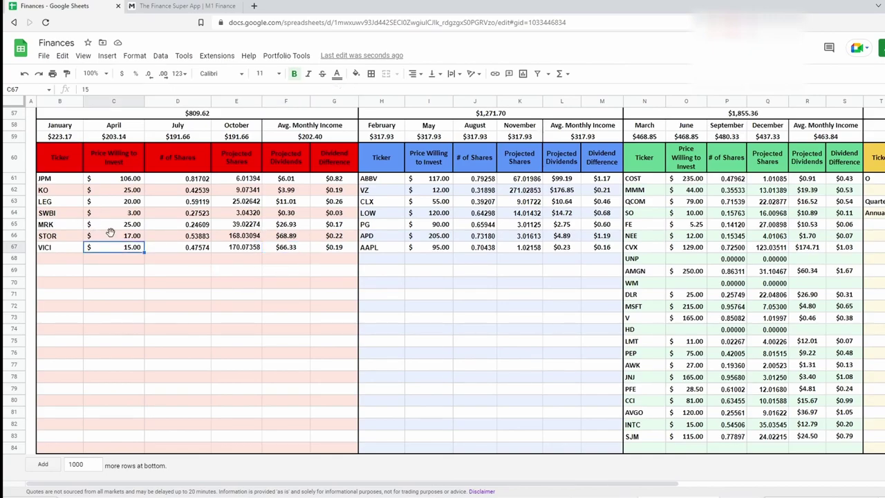
left_click(145, 6)
Submit a $15 VICI buy order and return to the REITs pie
type("15")
left_click(502, 399)
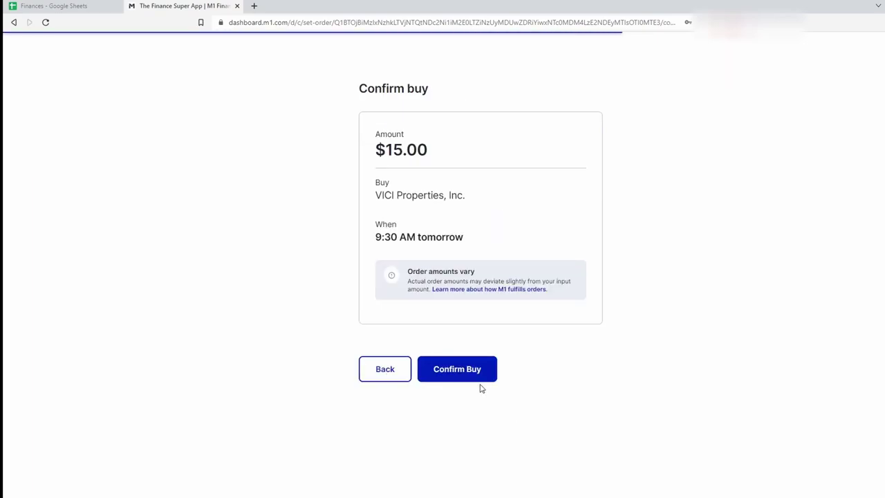
left_click(492, 363)
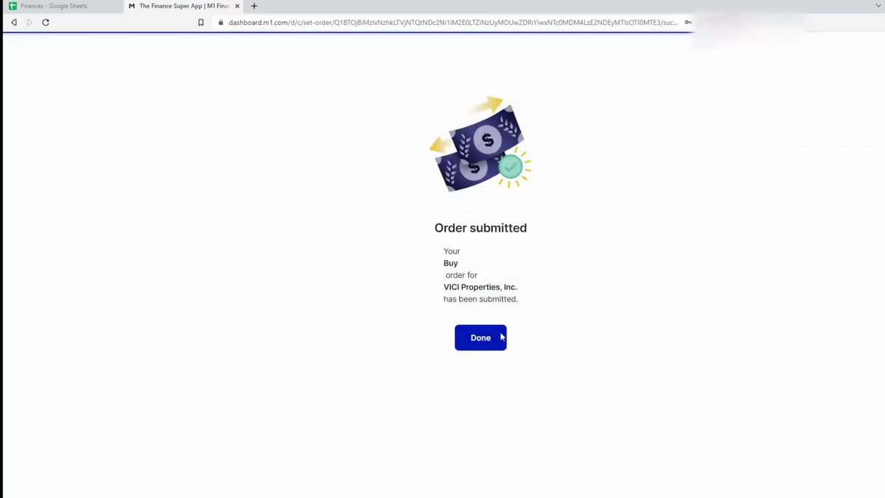
left_click(497, 338)
left_click(210, 124)
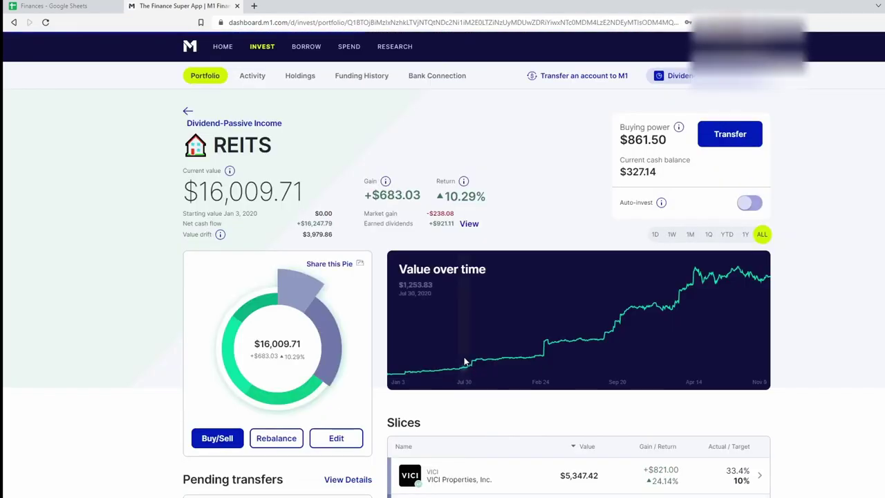
Open the STORE Capital Corp. holding and review its average share price
left_click(332, 358)
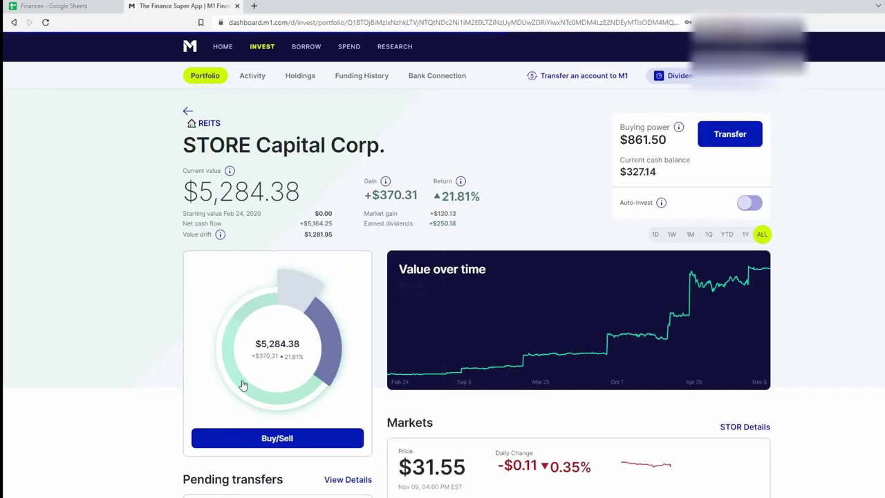
scroll(331, 357, "down", 4)
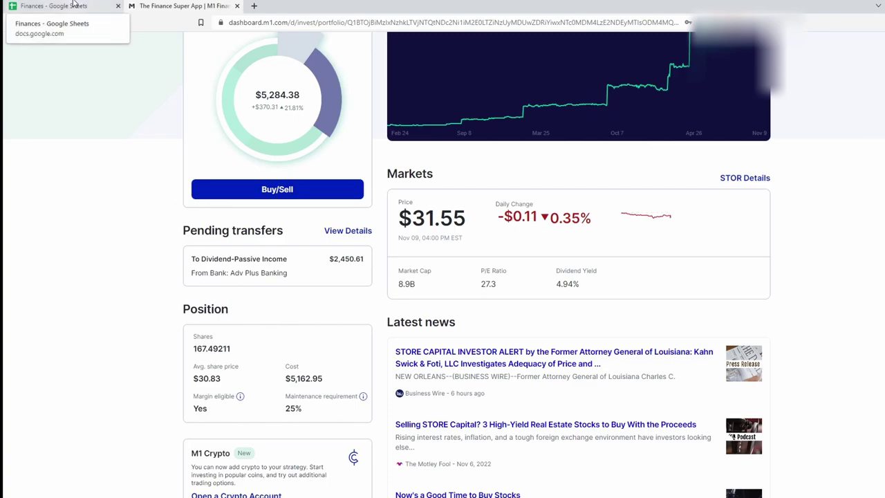
scroll(369, 337, "up", 2)
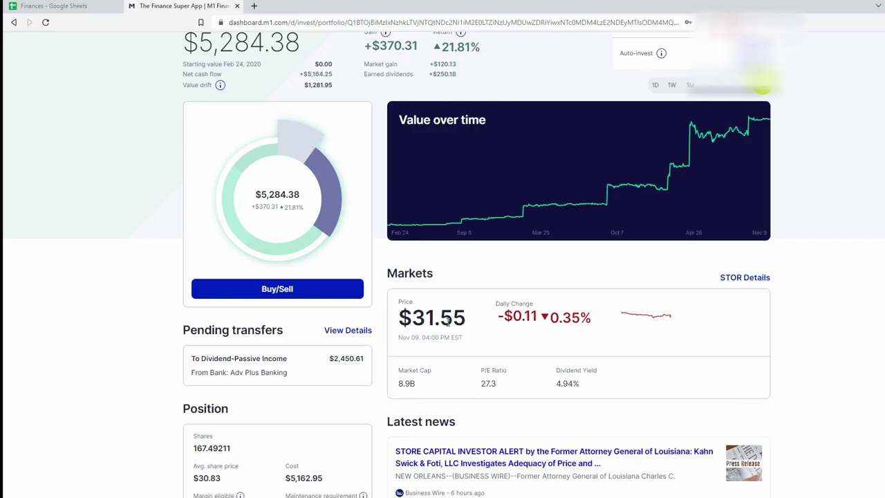
scroll(286, 428, "down", 1)
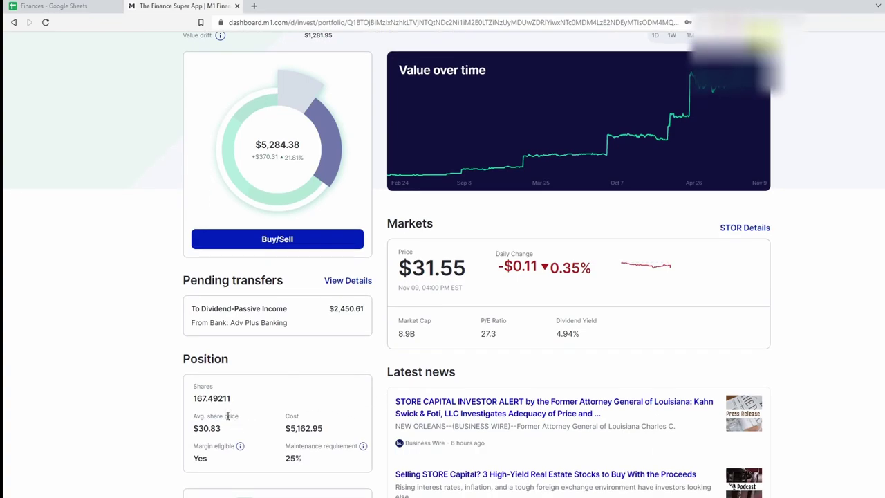
left_click_drag(194, 426, 239, 423)
left_click(243, 418)
Confirm STOR's $17 amount in the tracker and submit the $17 STORE Capital buy
left_click(69, 5)
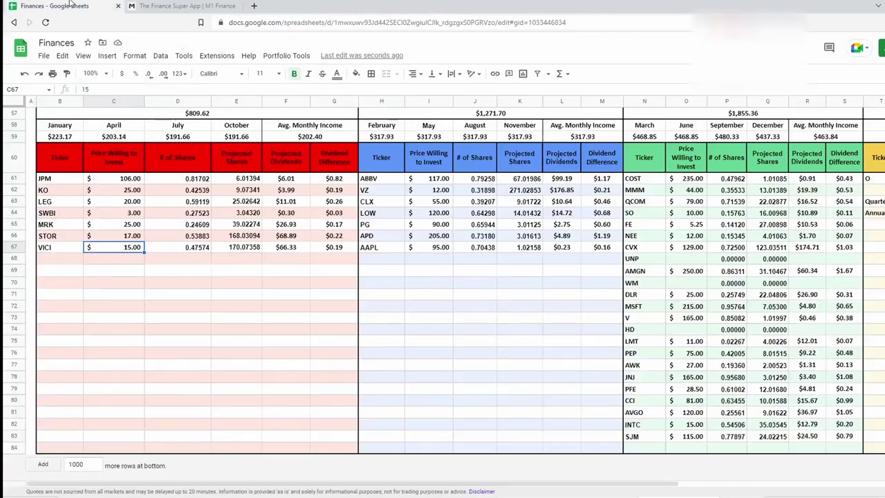
left_click(113, 239)
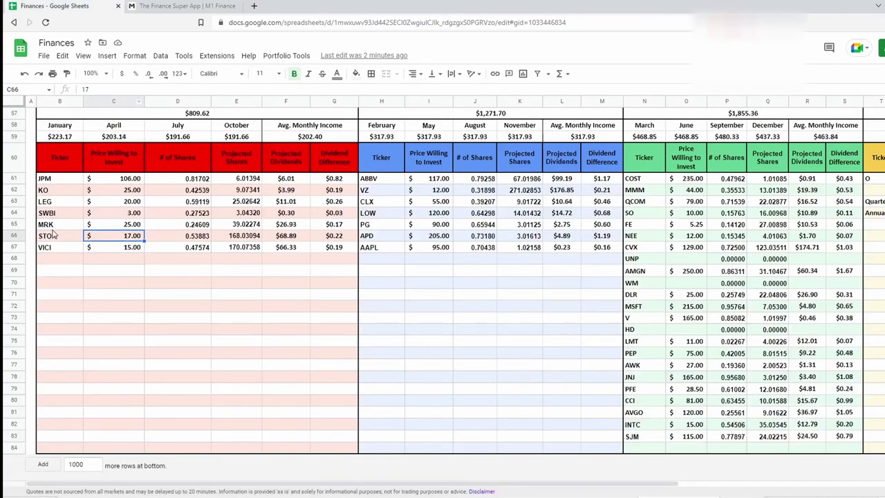
left_click_drag(54, 236, 252, 238)
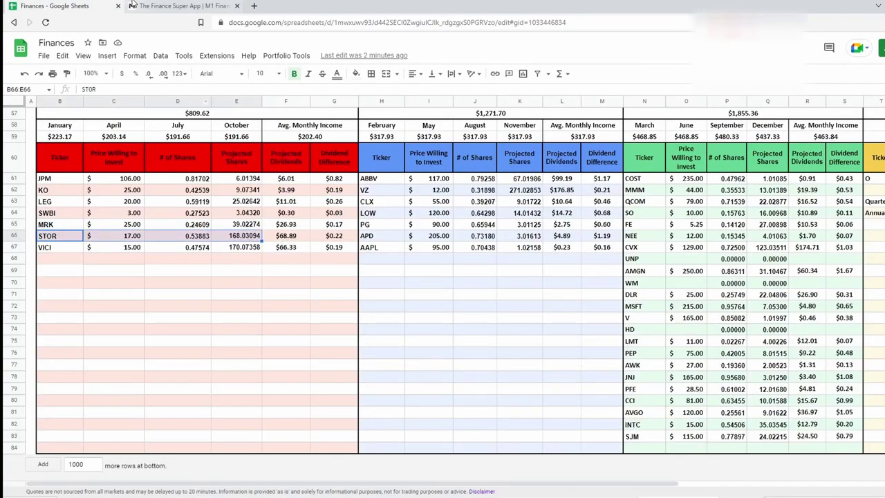
left_click(133, 6)
left_click(476, 395)
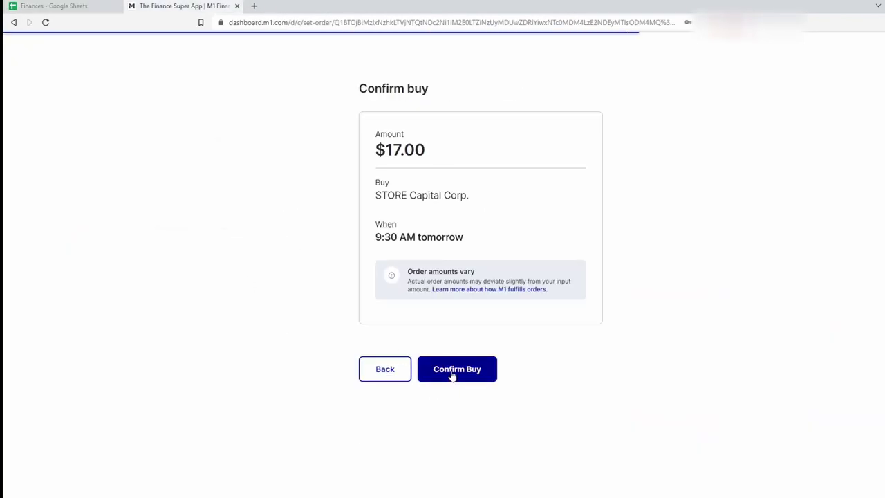
left_click(452, 374)
left_click(503, 338)
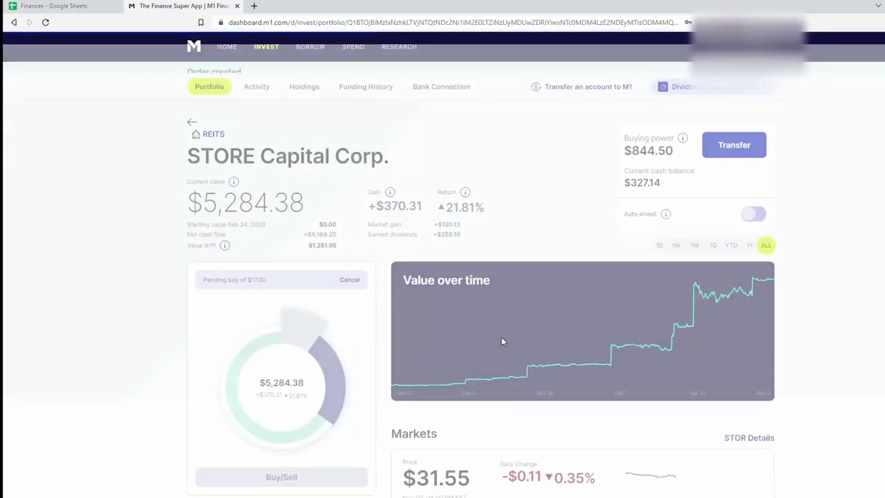
Open the Digital Realty Trust holding from the REITs pie and review its share prices
left_click(205, 124)
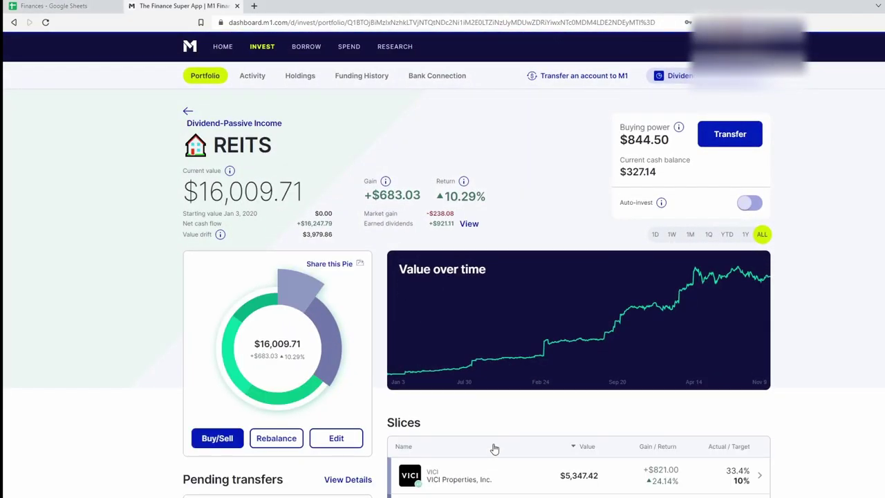
scroll(494, 448, "down", 3)
left_click(483, 298)
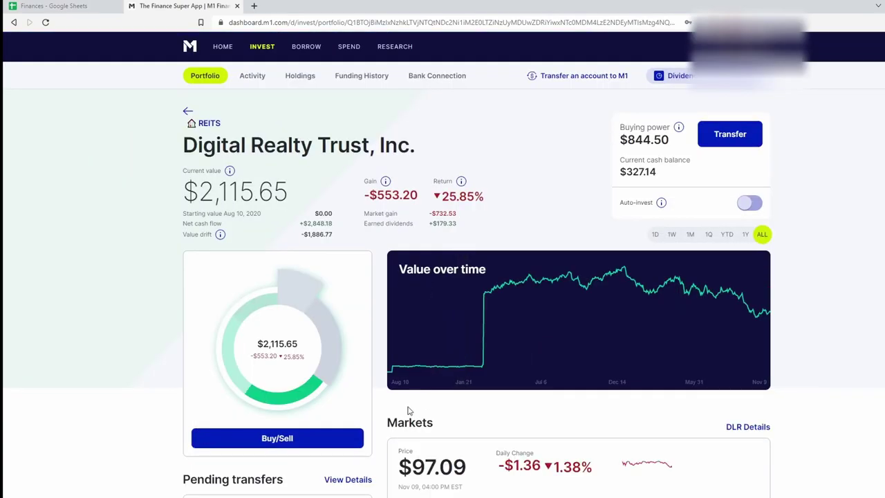
scroll(408, 410, "down", 2)
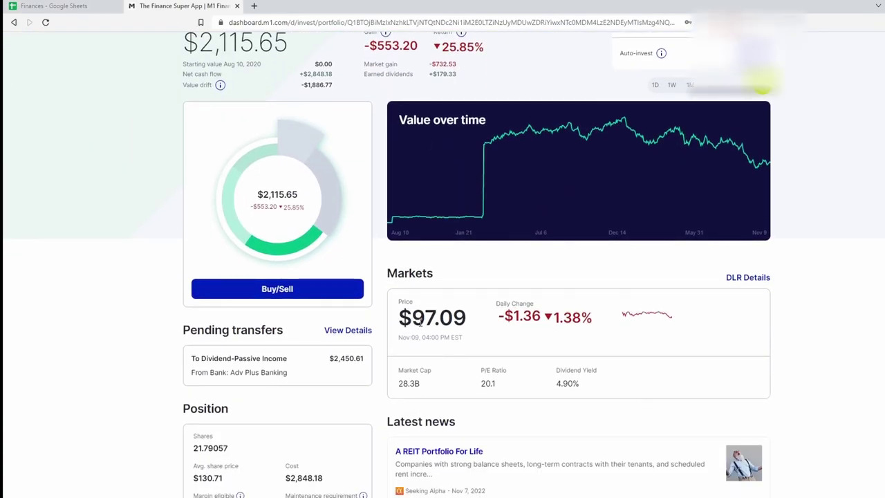
left_click_drag(419, 322, 453, 319)
scroll(407, 380, "down", 2)
left_click_drag(193, 378, 228, 382)
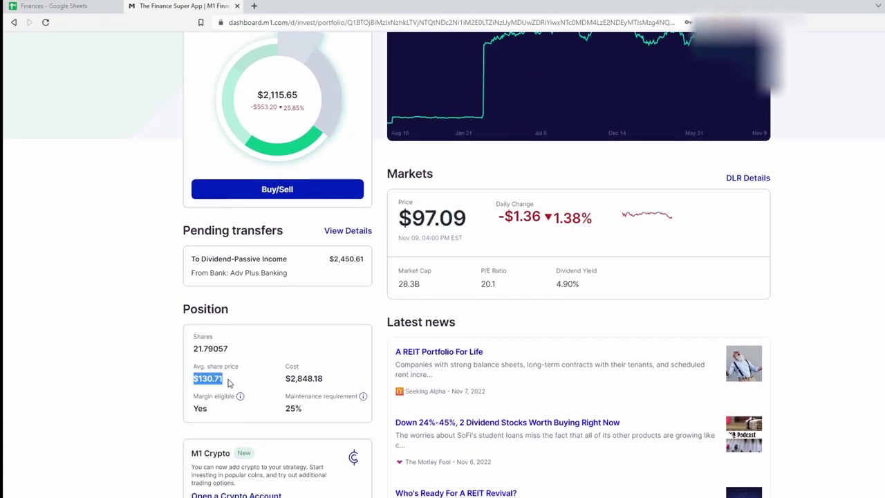
left_click(234, 383)
Check the $25.00 amount set for DLR in the dividend tracker
key("ctrl+Tab")
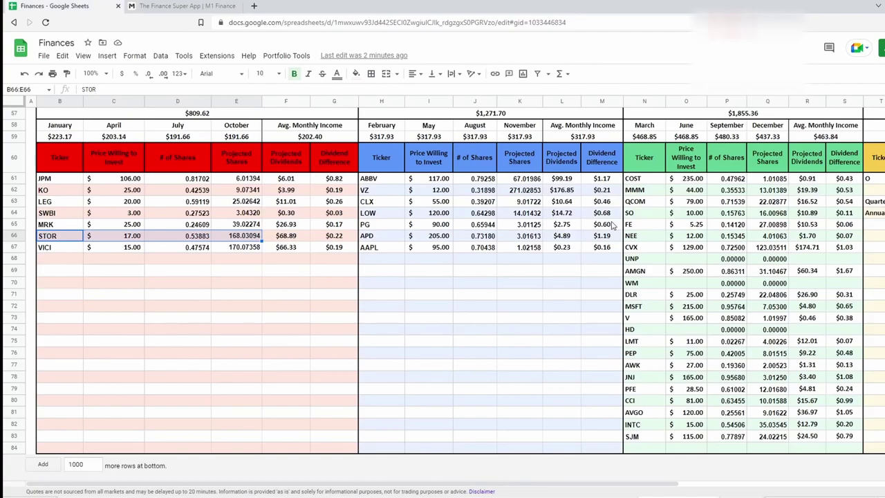
left_click_drag(642, 297, 769, 306)
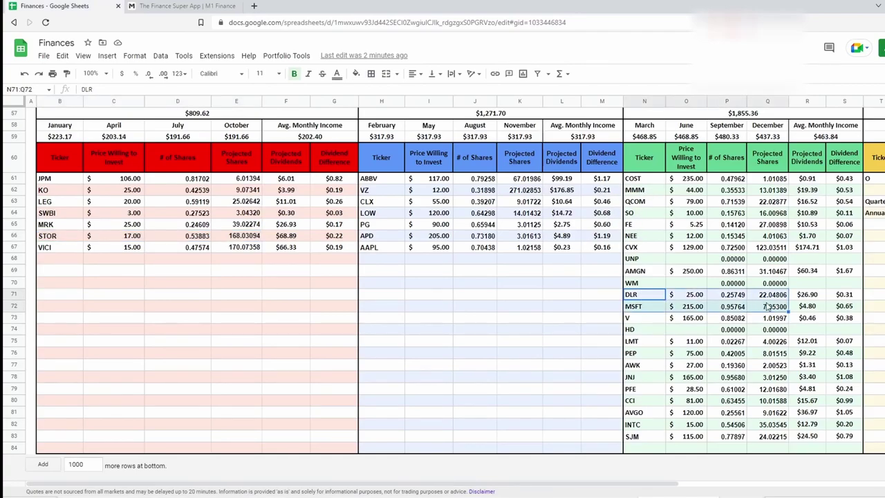
left_click(690, 296)
left_click(165, 6)
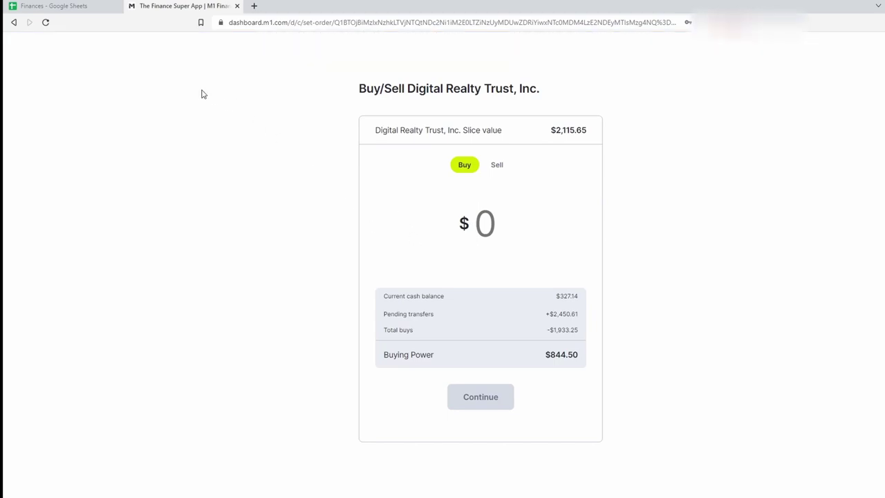
left_click(88, 4)
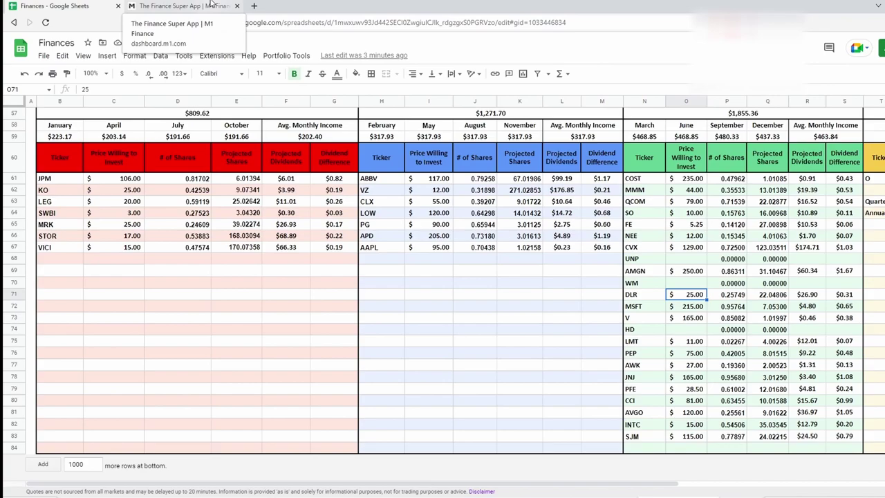
left_click(211, 4)
Submit a $25 Digital Realty buy order and return to the REITS pie
type("25")
left_click(500, 405)
left_click(435, 367)
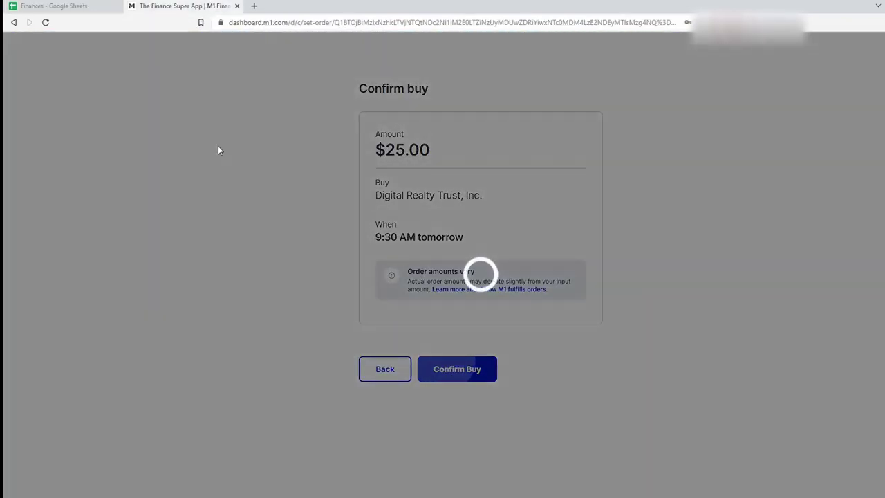
left_click(36, 4)
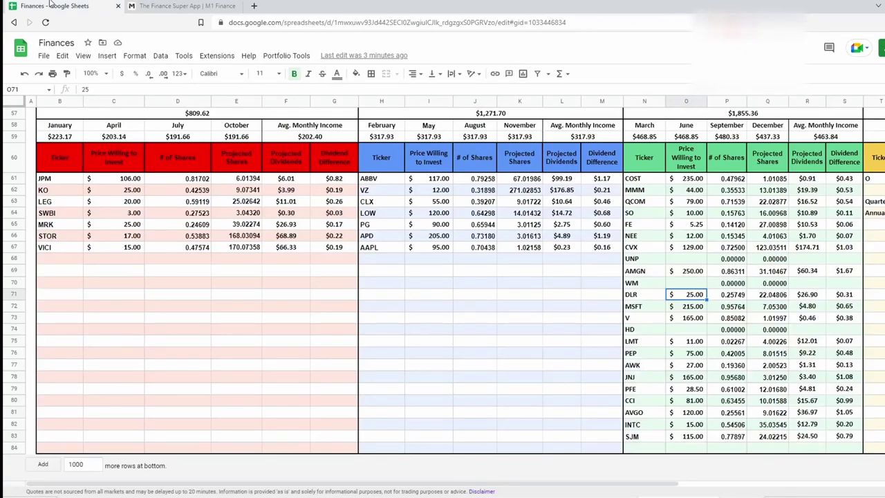
left_click(166, 5)
left_click(487, 337)
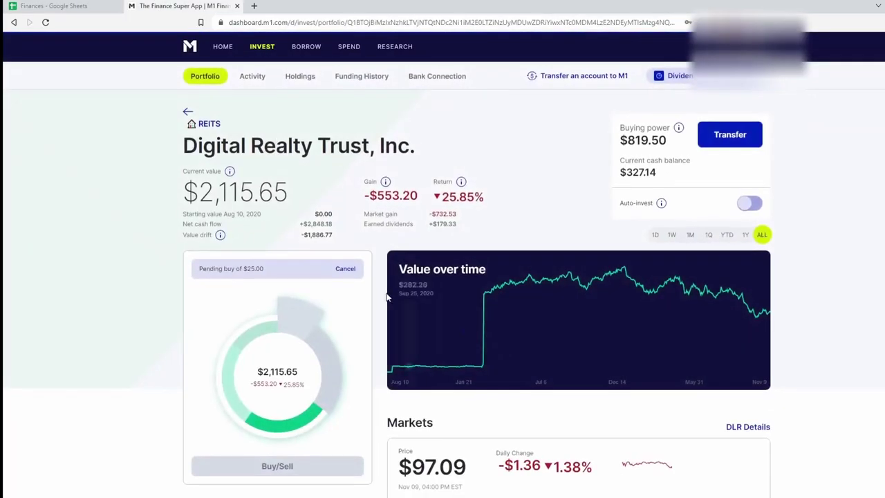
left_click(209, 123)
Open Realty Income Corp., note its $62.75 average share price, and start a buy order
scroll(515, 370, "down", 4)
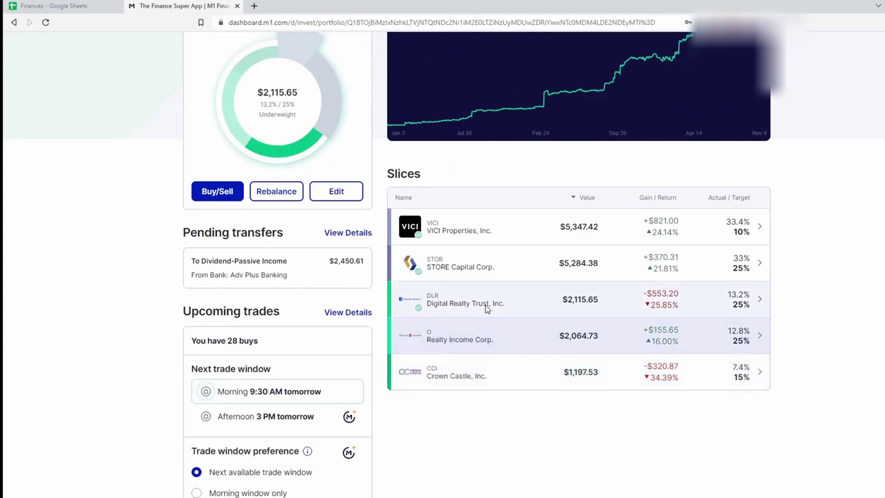
left_click(486, 336)
scroll(469, 362, "down", 2)
left_click_drag(398, 367, 425, 377)
left_click(533, 405)
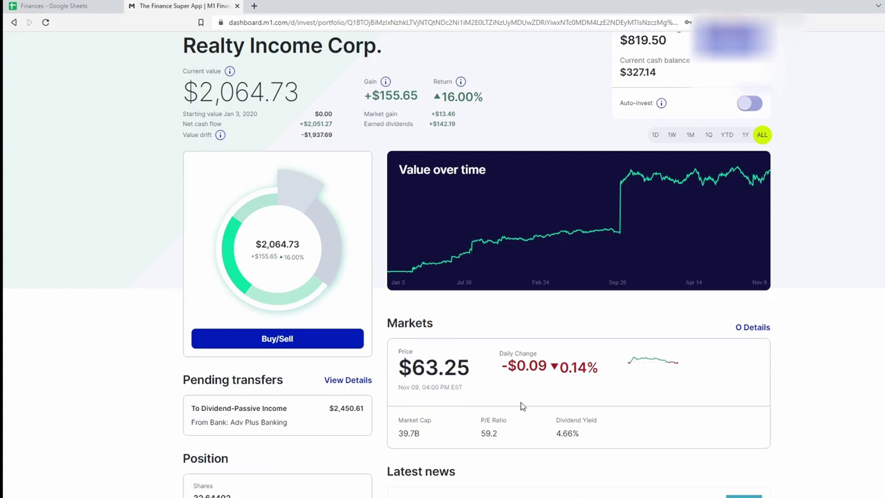
scroll(410, 374, "down", 3)
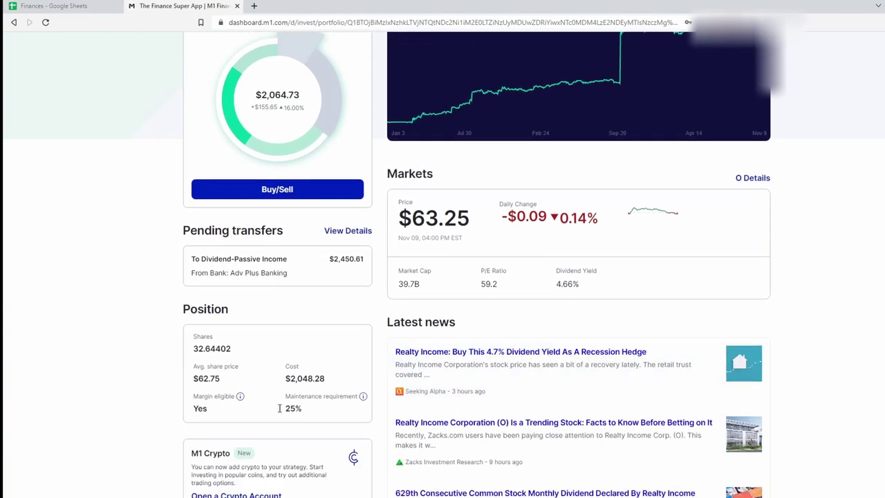
left_click_drag(192, 378, 235, 381)
left_click(462, 276)
scroll(429, 228, "up", 1)
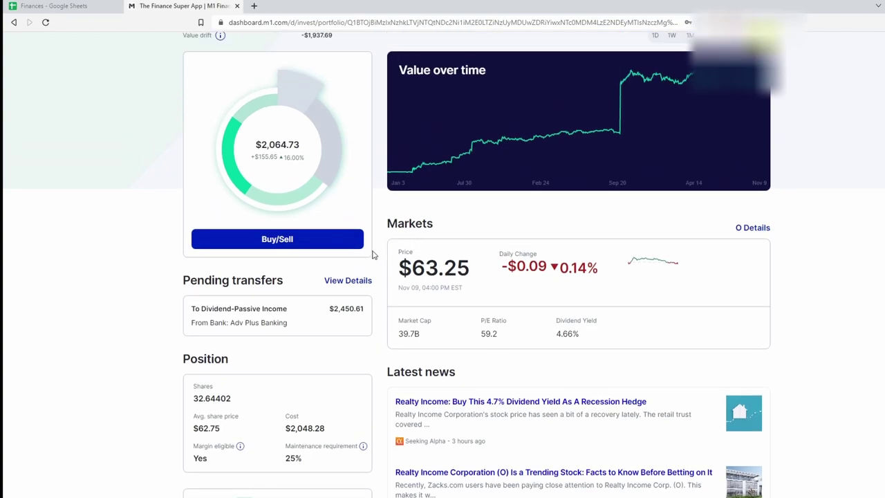
left_click(319, 241)
Raise the O ticker's amount in the Finances tracker from 23 to 24
left_click(94, 6)
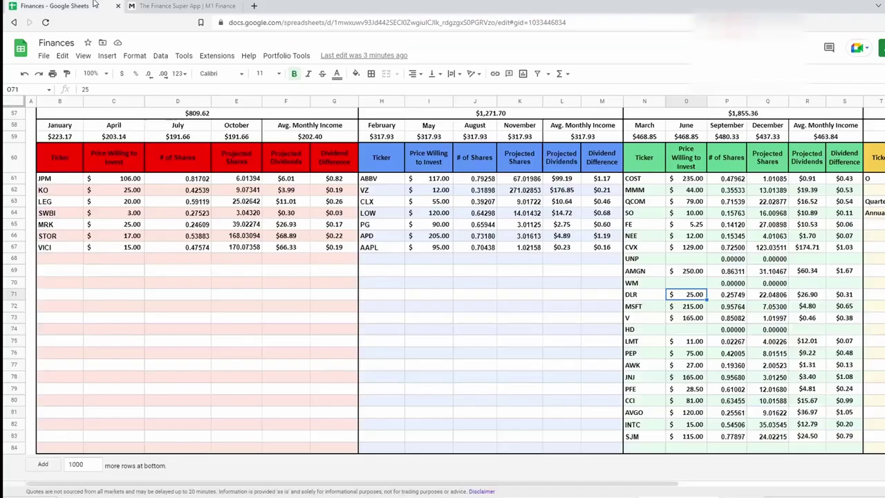
scroll(583, 481, "right", 5)
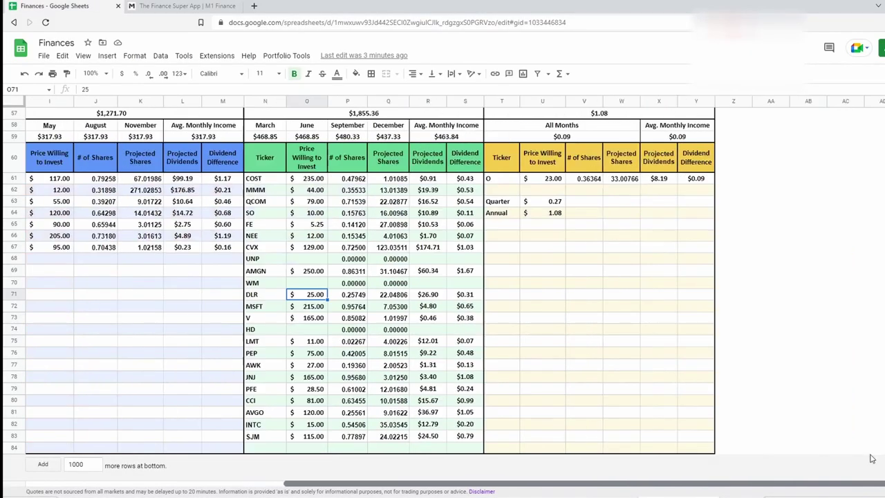
scroll(557, 281, "up", 3)
left_click(554, 270)
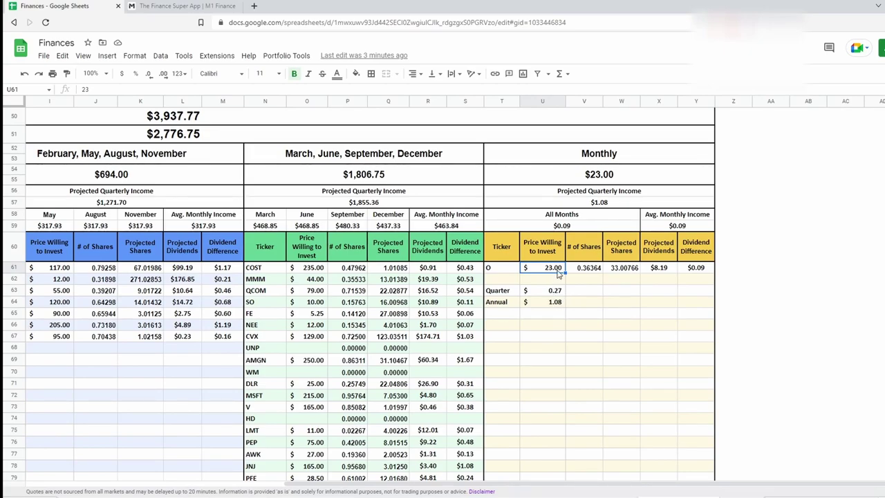
type("24")
key("Return")
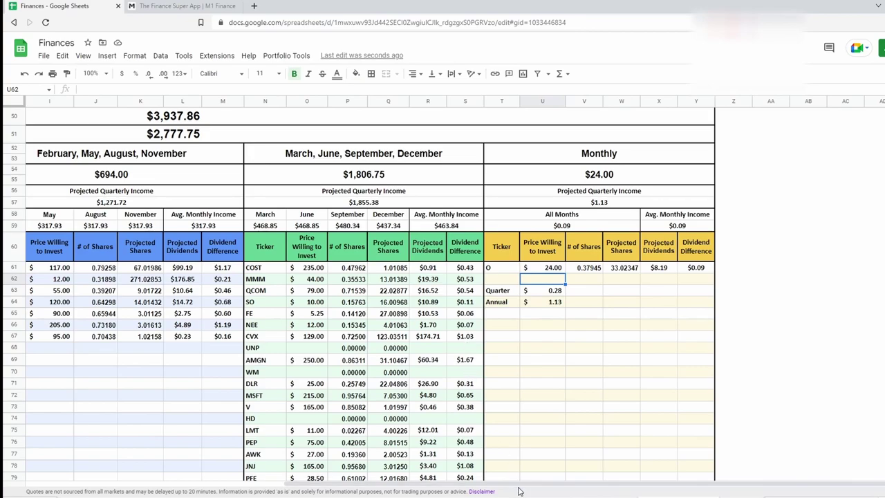
scroll(520, 484, "left", 8)
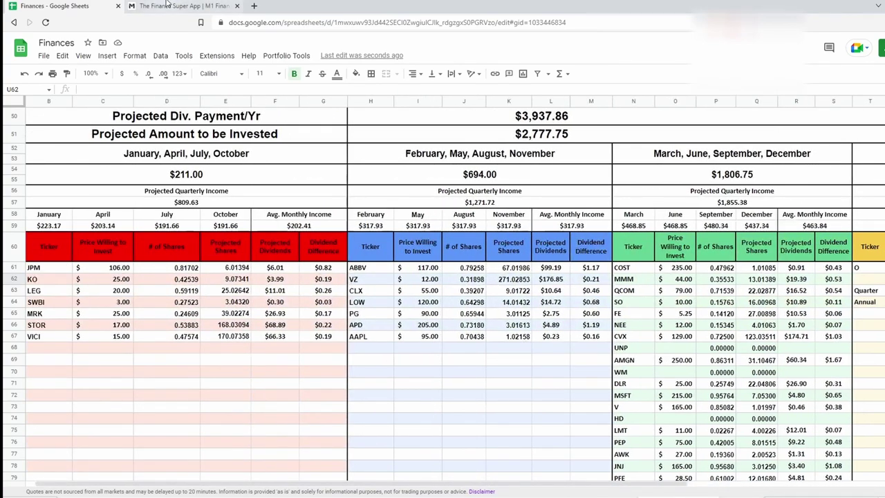
Submit a $24 Realty Income buy order and return to the REITS pie
left_click(166, 5)
left_click(92, 5)
left_click(166, 6)
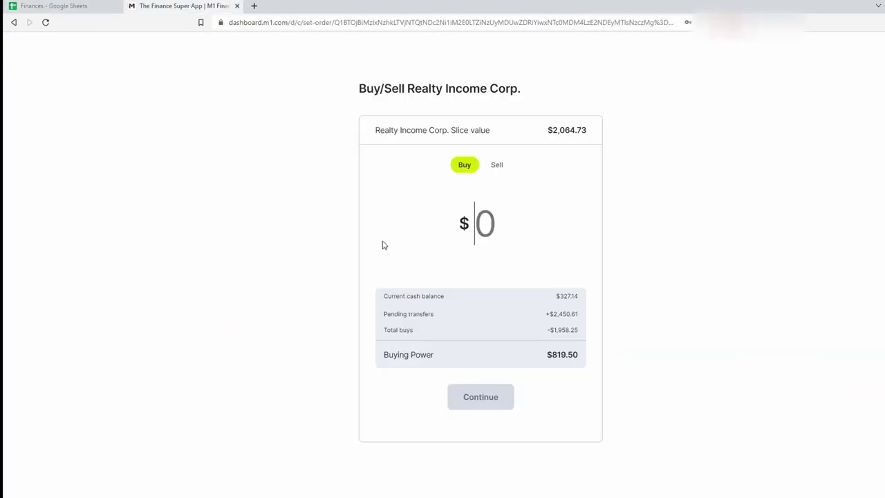
left_click(93, 5)
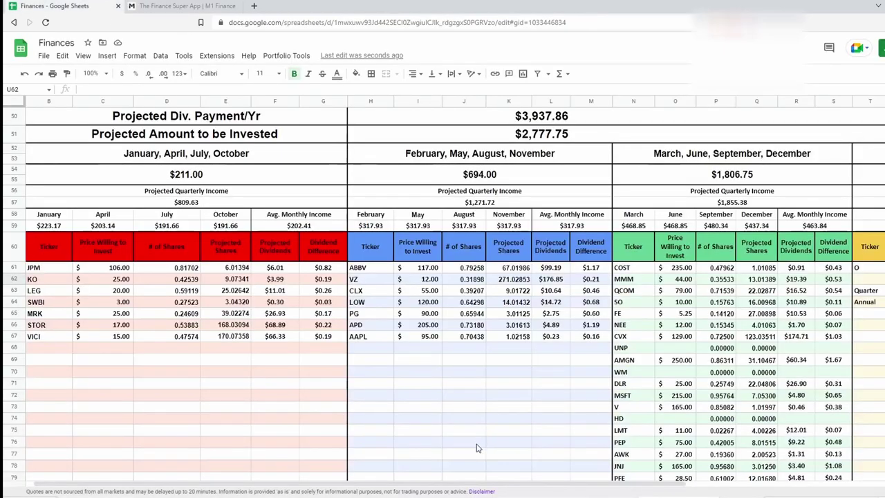
scroll(475, 451, "right", 2)
scroll(476, 451, "left", 3)
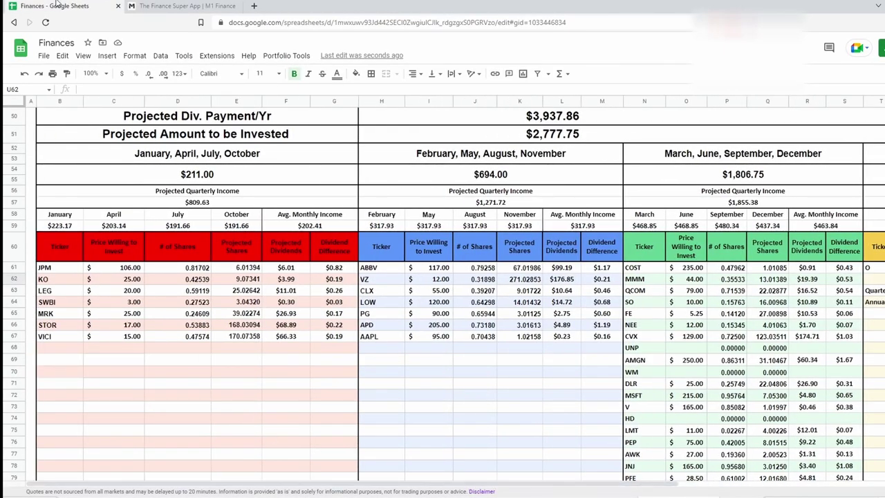
left_click(166, 6)
type("24")
left_click(484, 400)
left_click(463, 363)
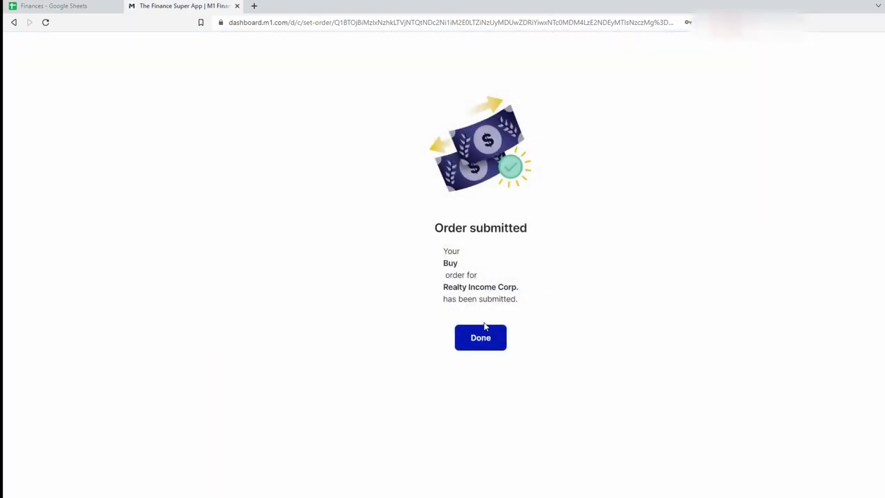
left_click(481, 337)
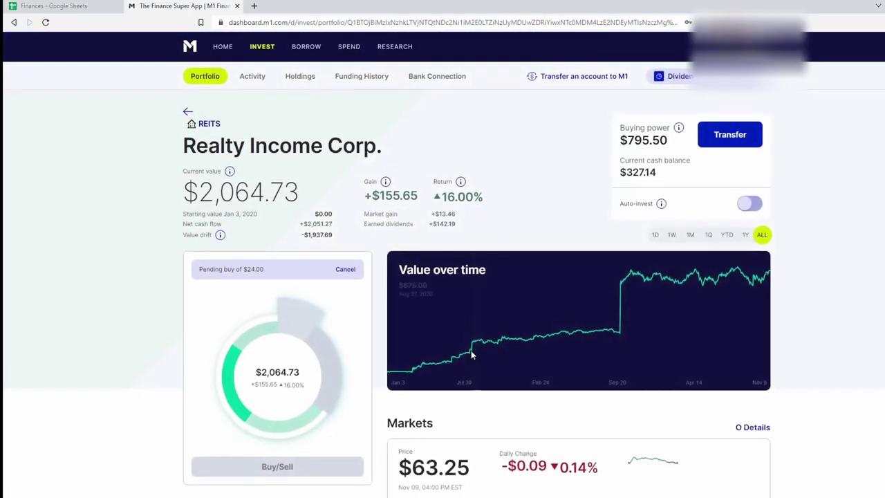
left_click(207, 123)
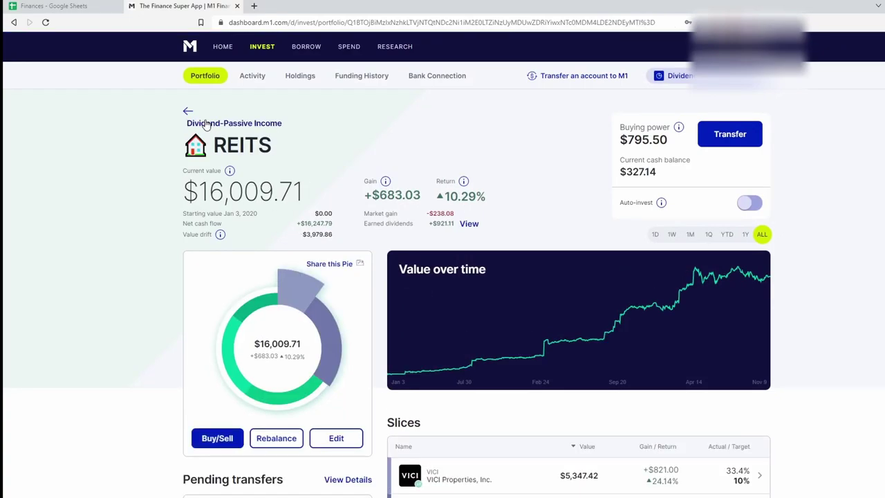
Review Crown Castle's $169.81 average share price and $127.65 current price
scroll(484, 286, "down", 4)
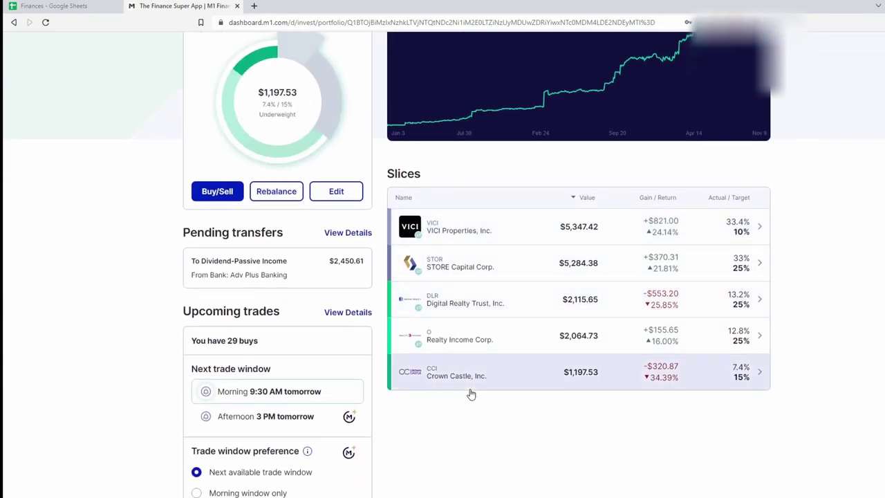
scroll(414, 362, "down", 3)
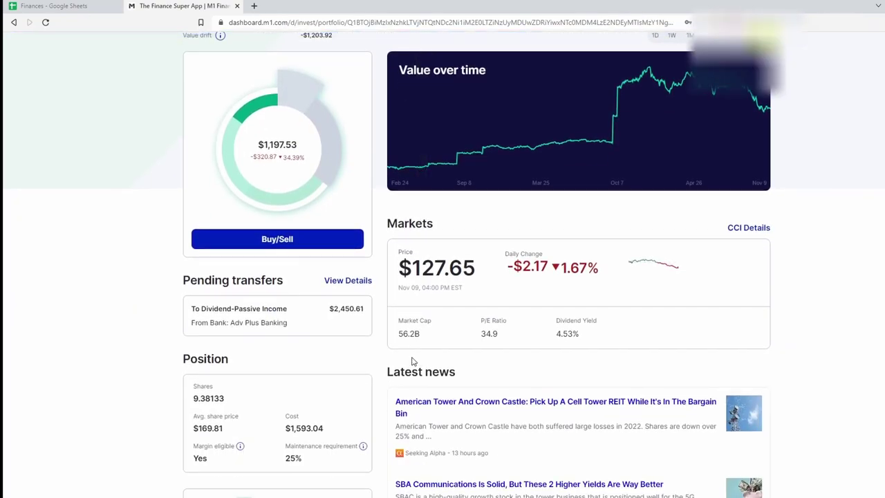
scroll(412, 360, "down", 1)
double_click(208, 378)
left_click_drag(412, 217, 475, 219)
left_click(462, 238)
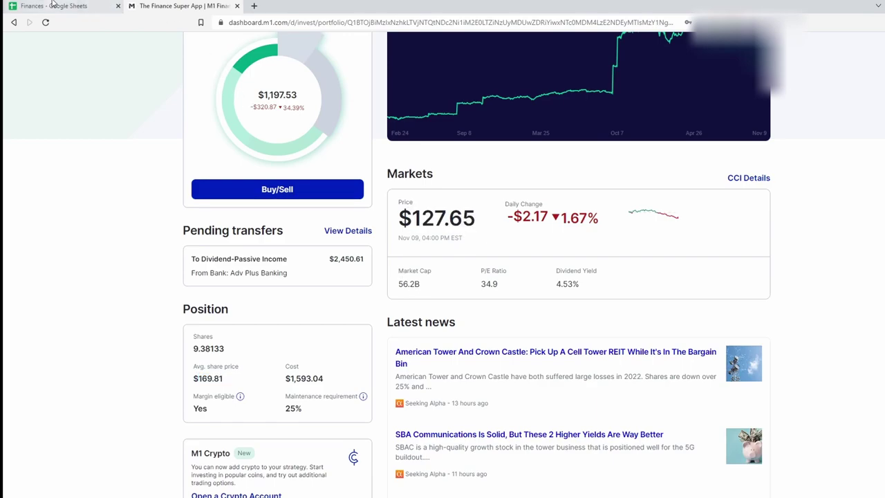
Look up CCI's $81.00 amount in the Finances spreadsheet
left_click(76, 5)
scroll(617, 421, "down", 3)
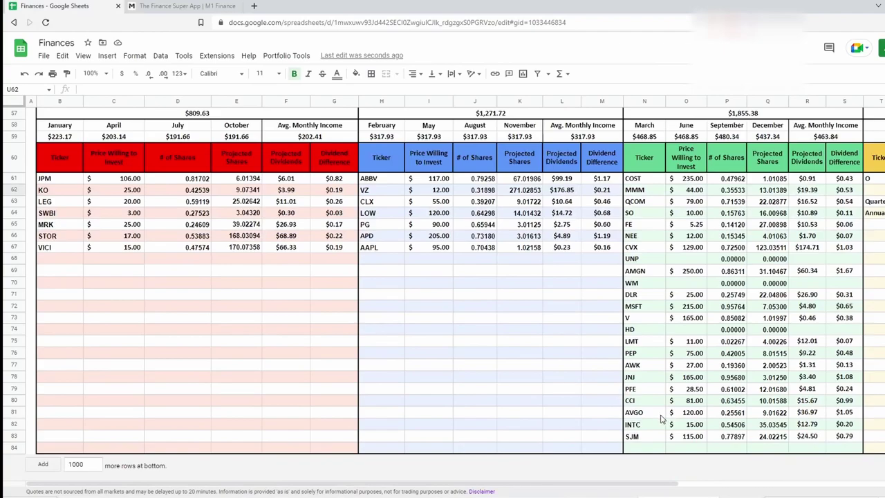
left_click_drag(660, 415, 691, 404)
left_click(694, 402)
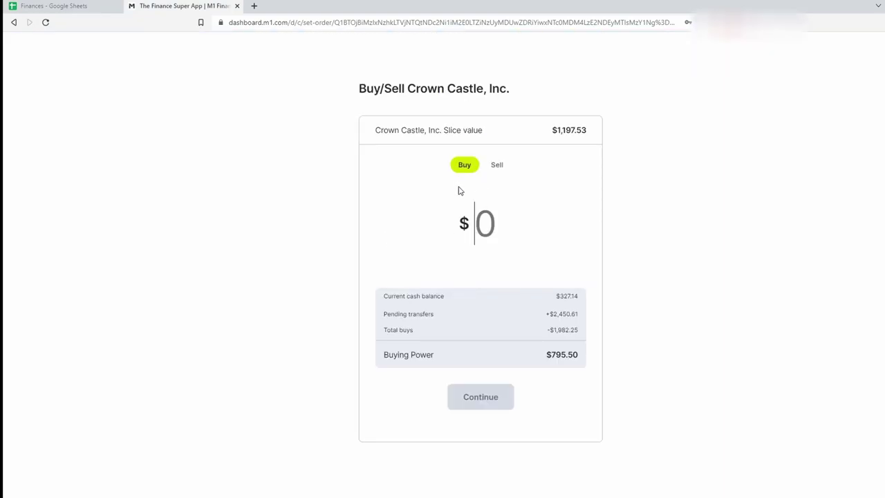
Submit an $81 Crown Castle buy order and go up to the Dividend-Passive Income pie
type("81")
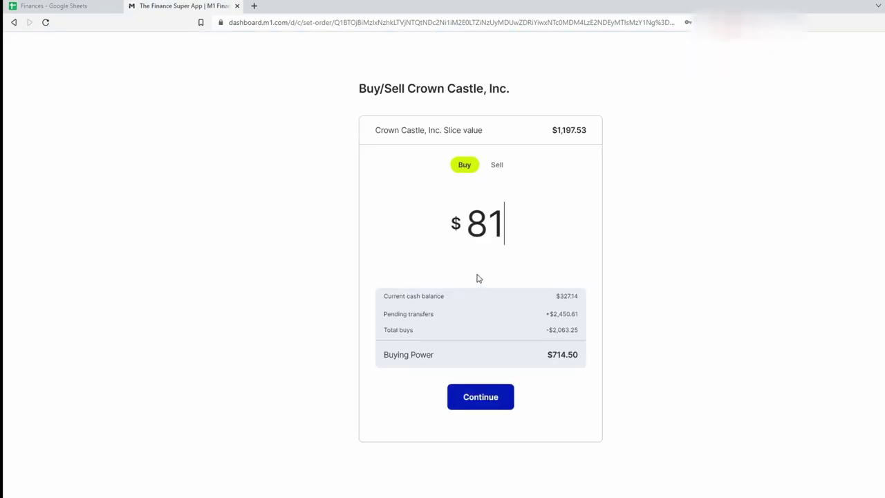
left_click(497, 401)
left_click(446, 368)
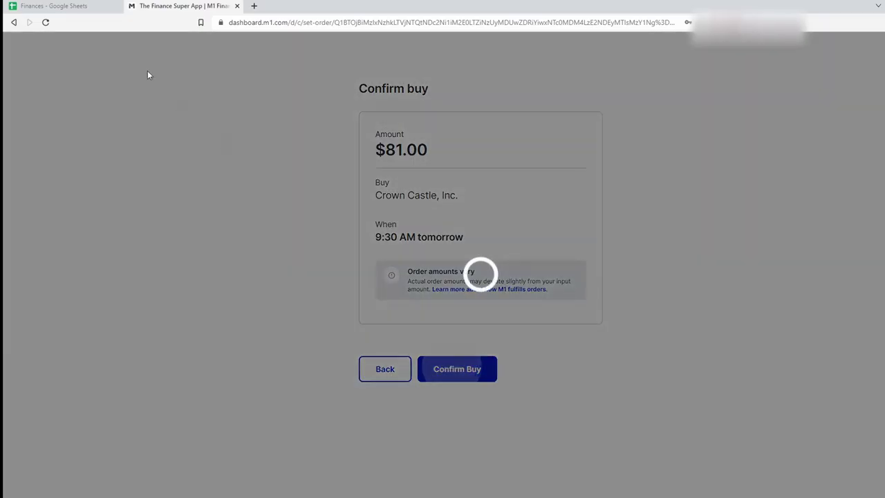
left_click(82, 5)
left_click(171, 5)
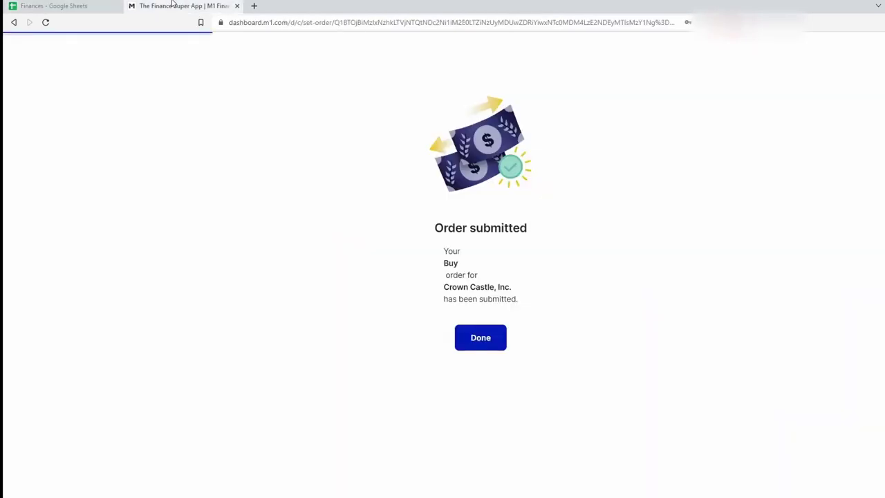
left_click(496, 347)
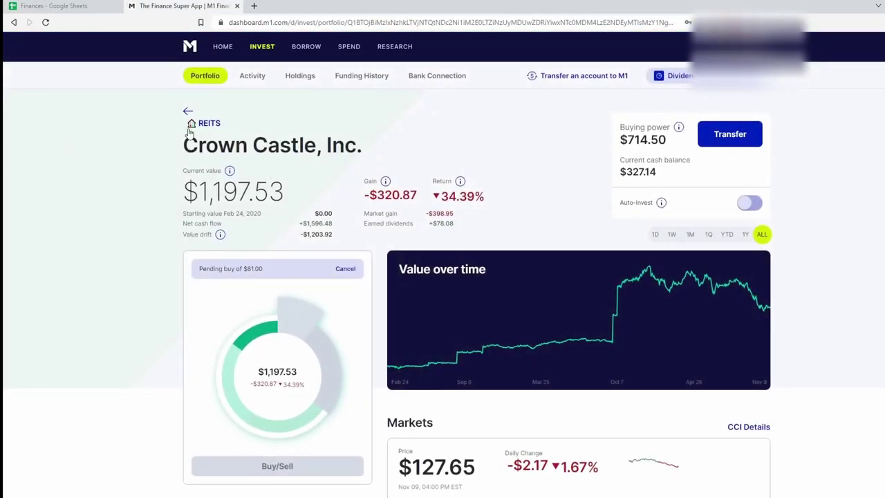
left_click(190, 117)
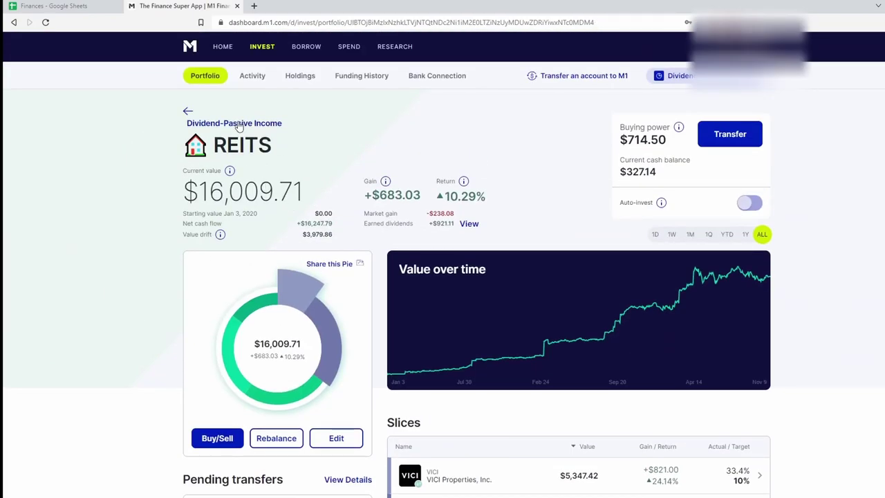
left_click(238, 124)
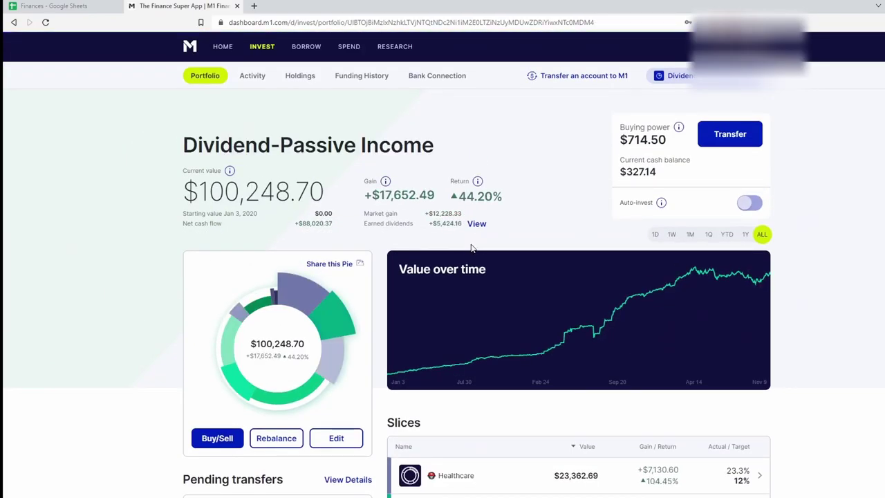
scroll(478, 270, "down", 2)
Review the Energy pie's 256.41% return and Chevron's $888.03 earned dividends
left_click(458, 366)
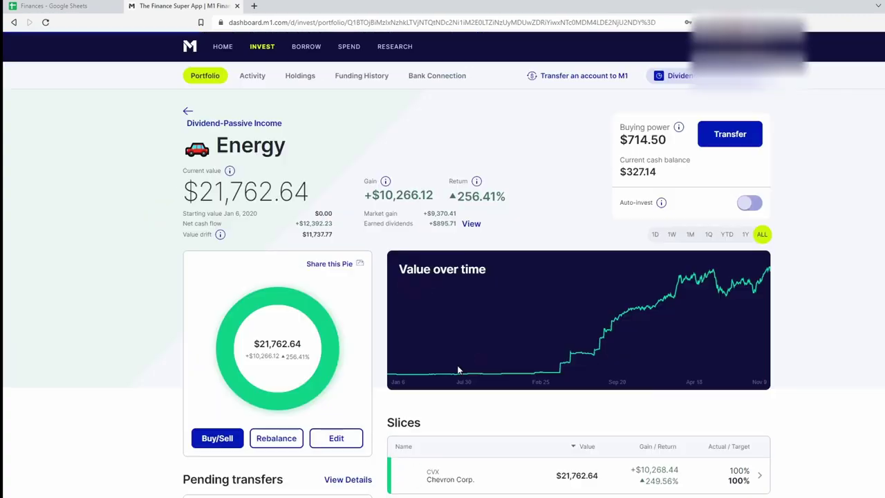
scroll(499, 386, "down", 2)
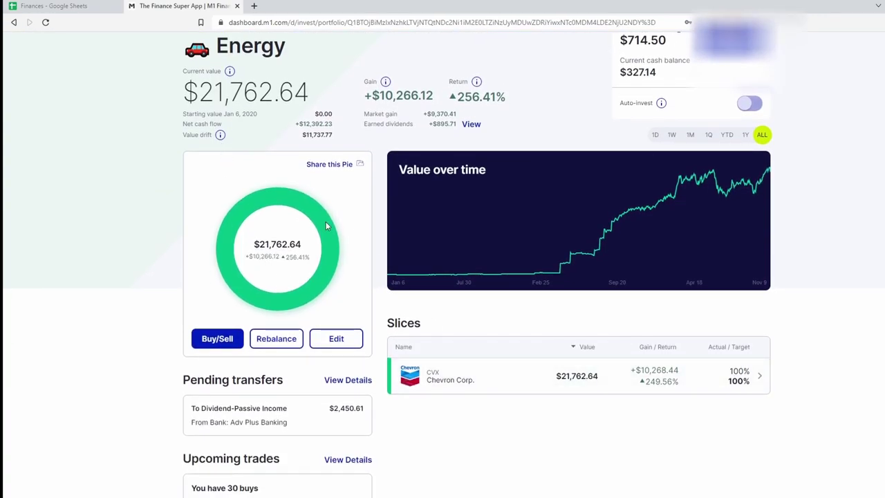
scroll(221, 143, "up", 2)
left_click_drag(374, 198, 506, 200)
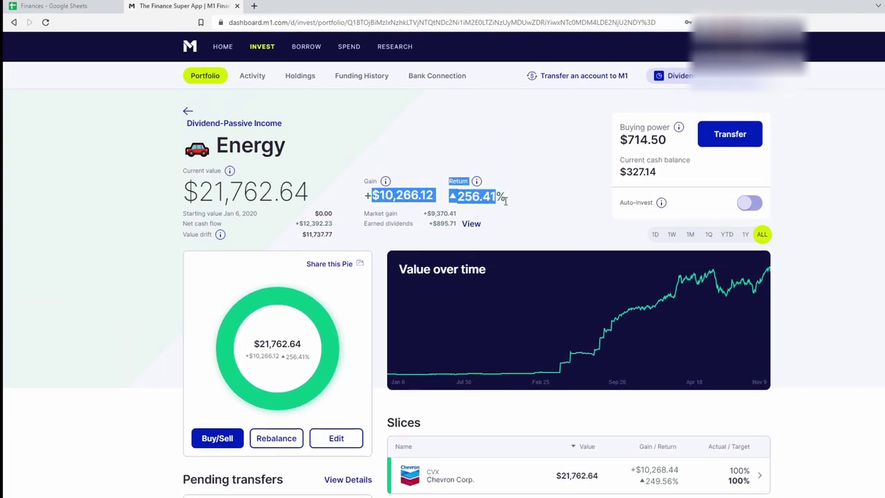
left_click(451, 201)
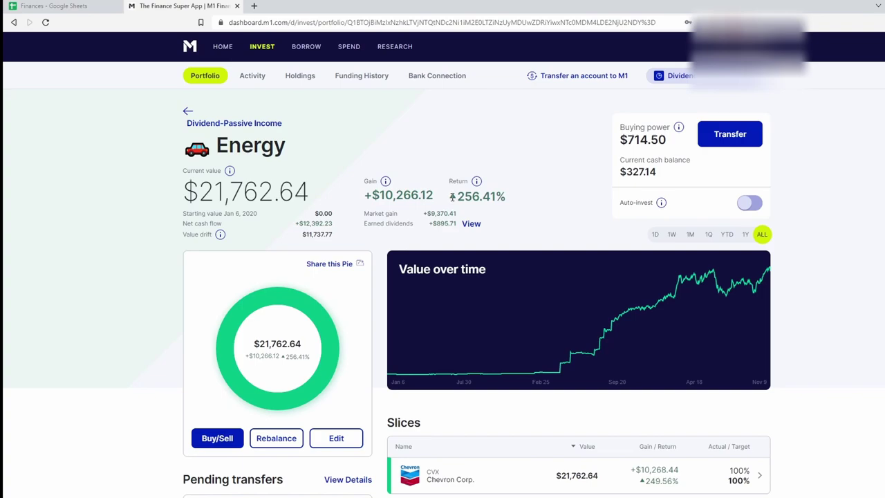
left_click_drag(461, 197, 553, 202)
left_click(552, 202)
left_click(475, 223)
left_click_drag(633, 220, 677, 222)
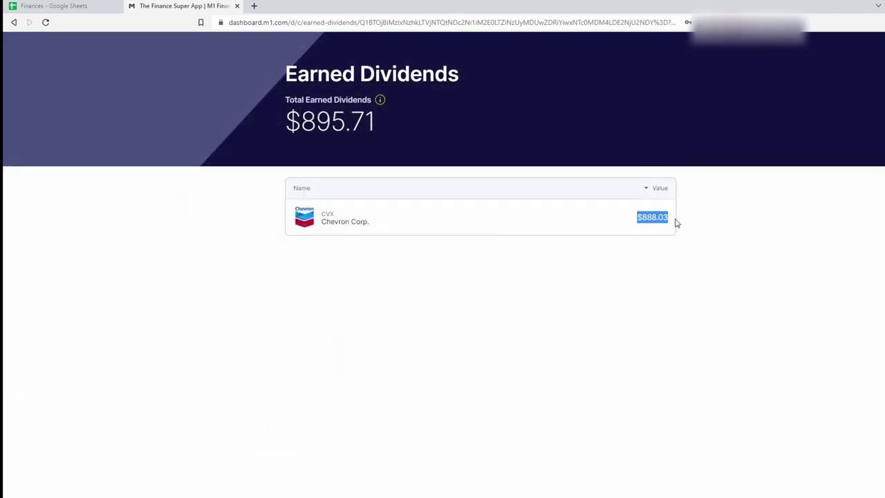
key("alt+Left")
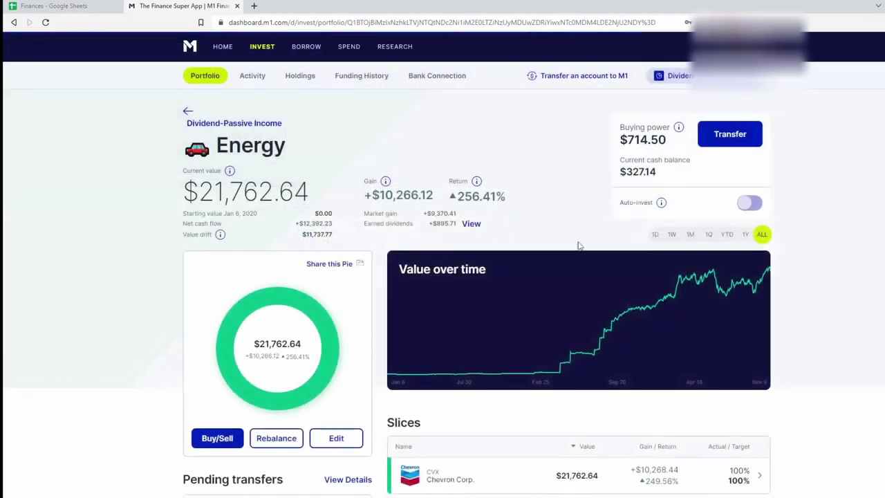
Check the Chevron holding's 177.93 current price, then bring up the Finances spreadsheet
scroll(507, 257, "down", 2)
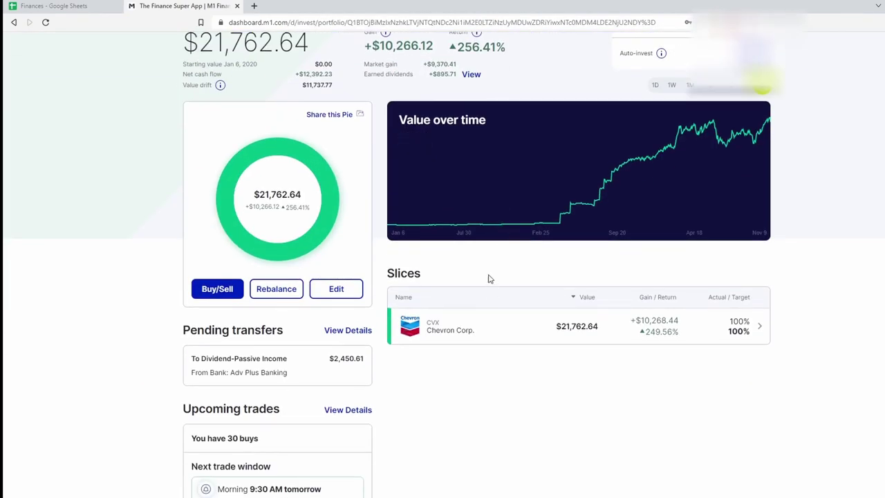
scroll(488, 275, "down", 1)
scroll(464, 279, "up", 1)
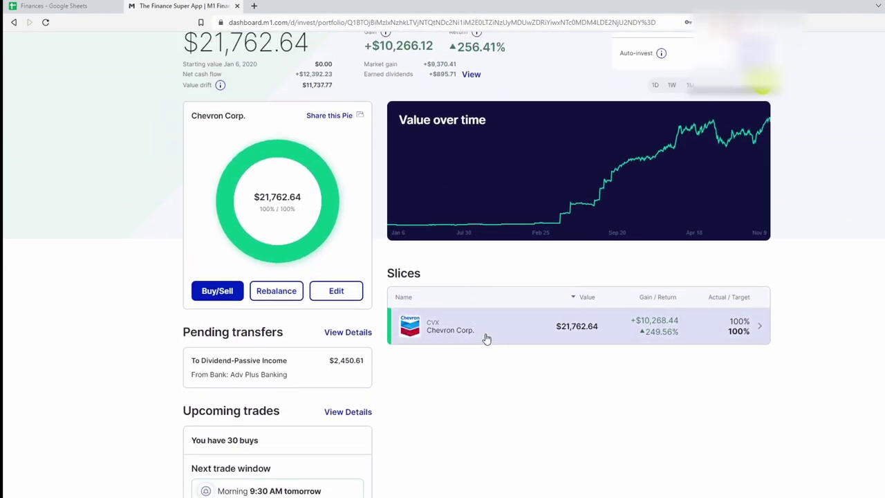
left_click(487, 336)
scroll(443, 319, "down", 3)
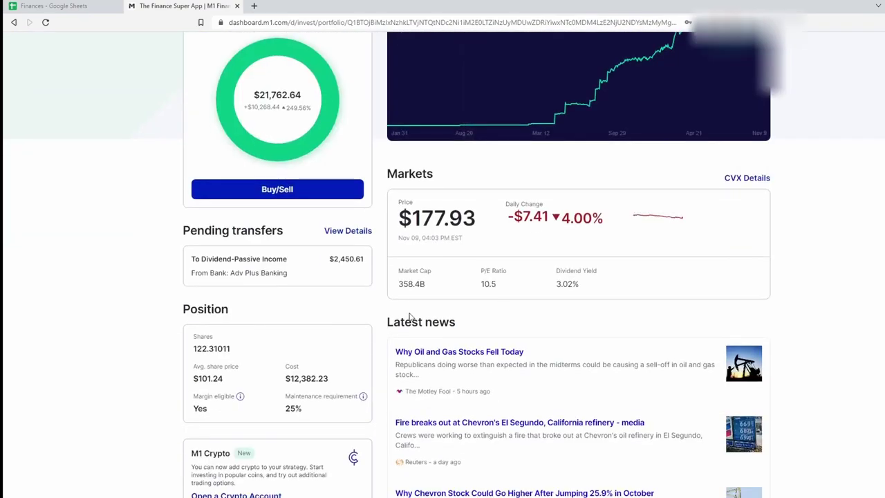
left_click(268, 374)
double_click(447, 211)
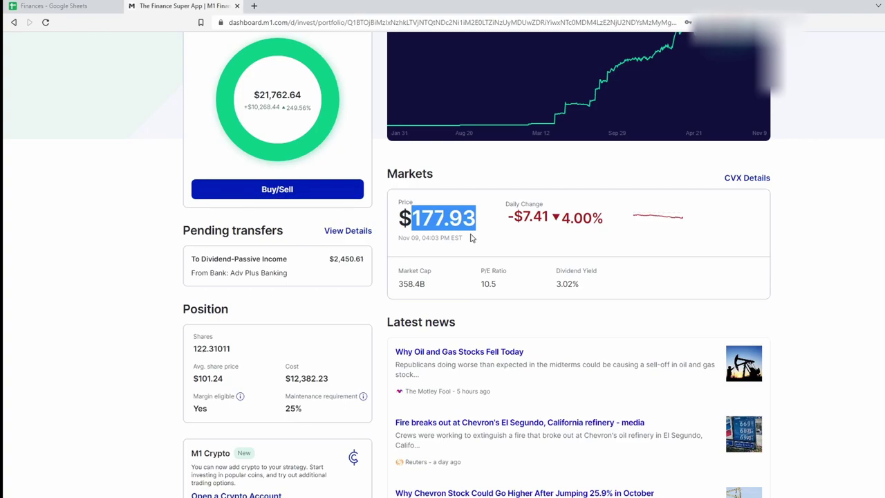
scroll(470, 237, "up", 2)
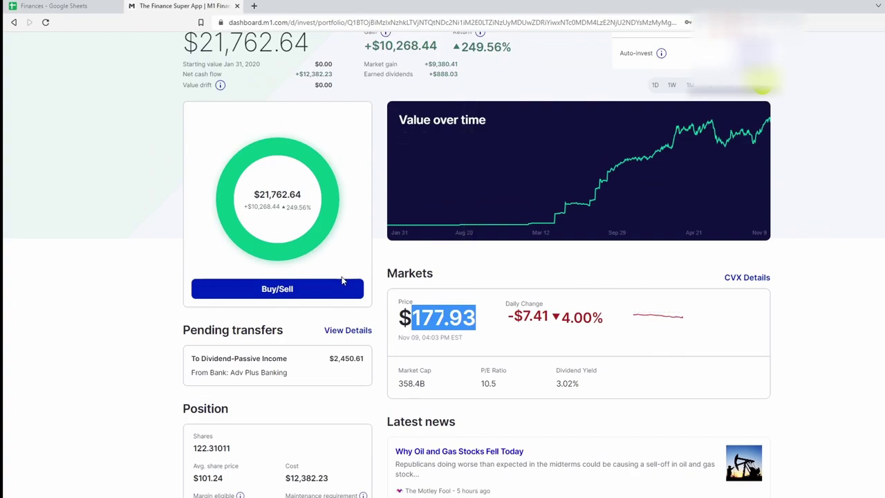
left_click(81, 4)
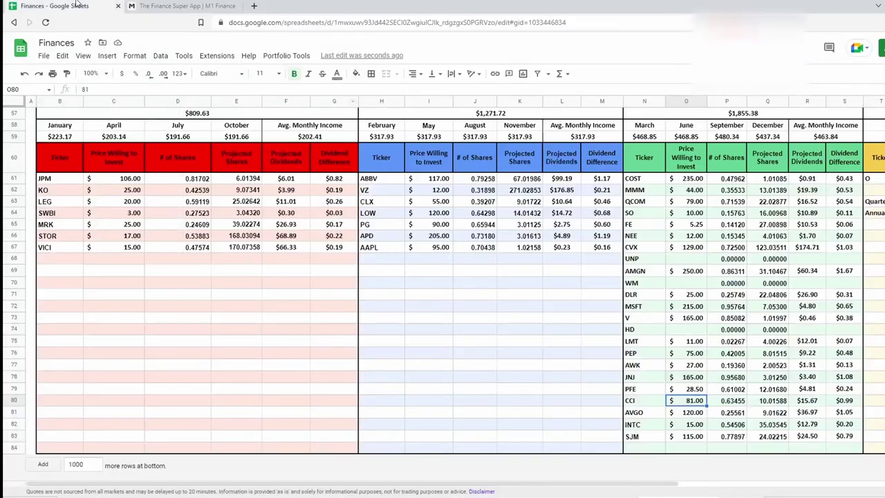
Check CVX's 129.00 amount in the spreadsheet and return to Chevron's page
left_click(733, 248)
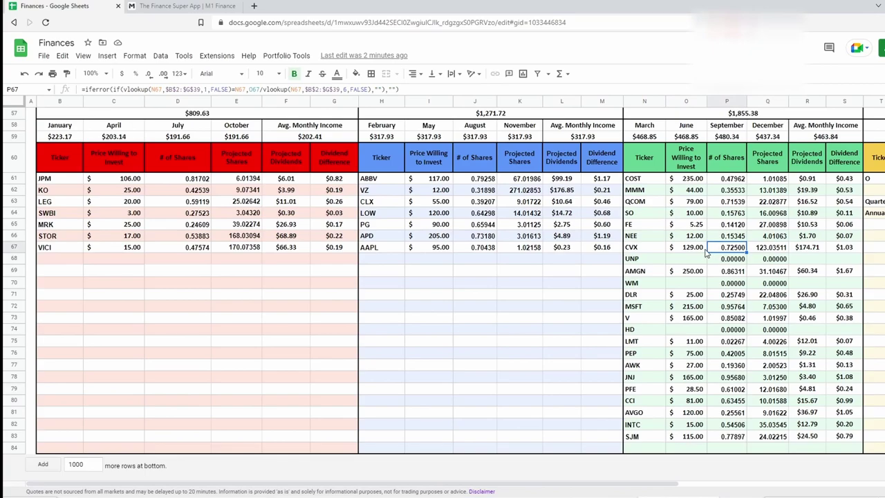
left_click(705, 251)
left_click(197, 6)
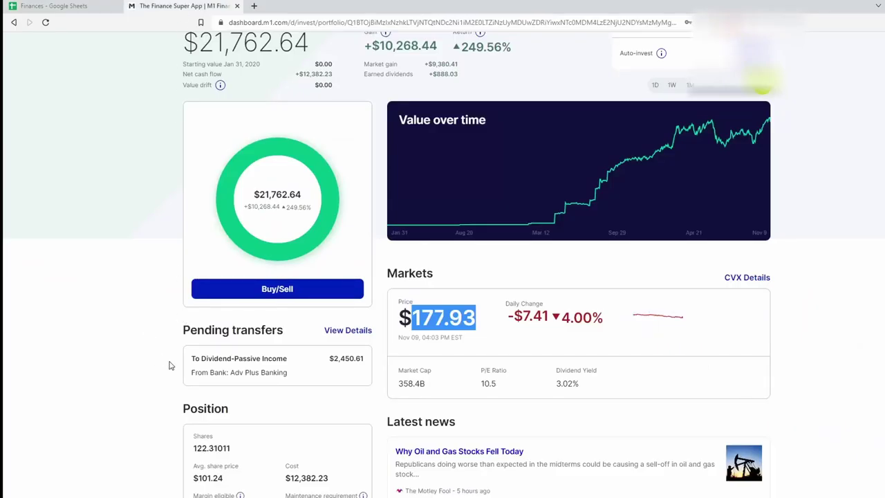
scroll(172, 373, "down", 2)
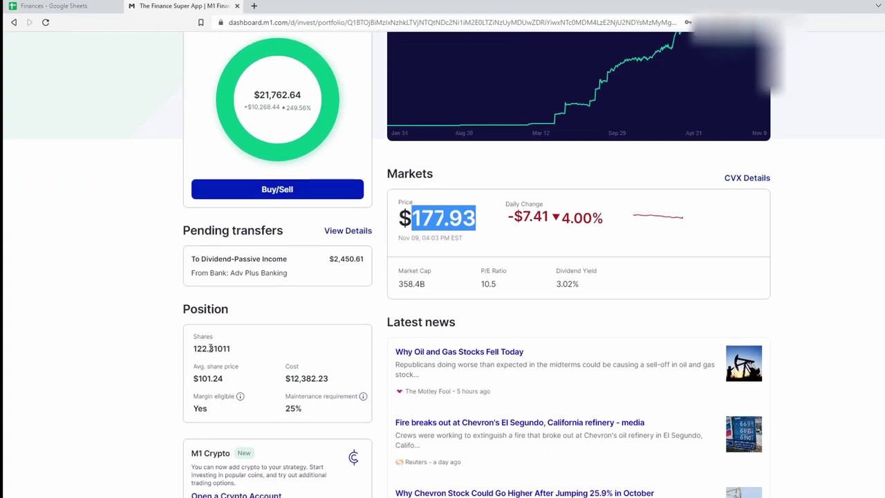
left_click_drag(211, 347, 250, 349)
scroll(277, 377, "up", 3)
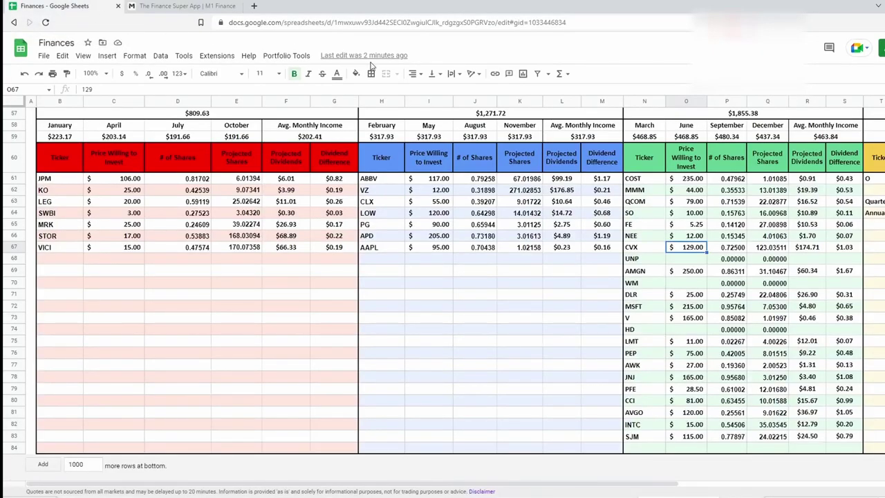
Submit a $129 Chevron buy order and return to the Energy pie
left_click(181, 5)
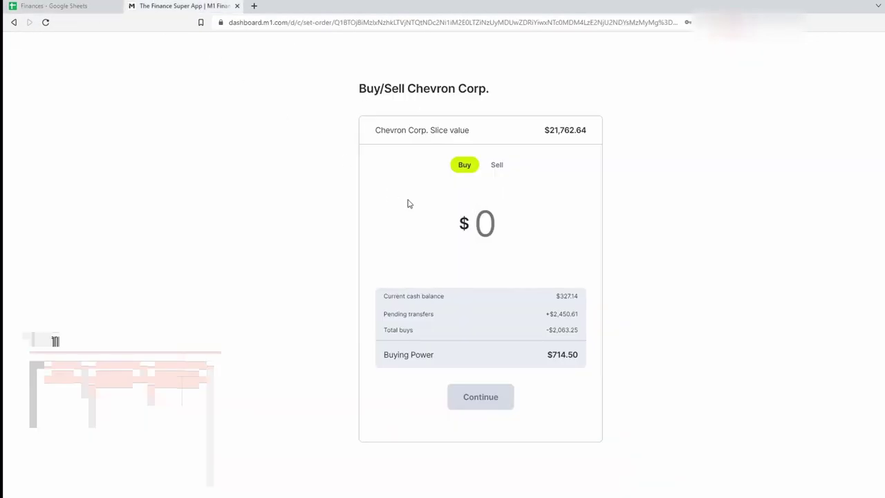
type("129")
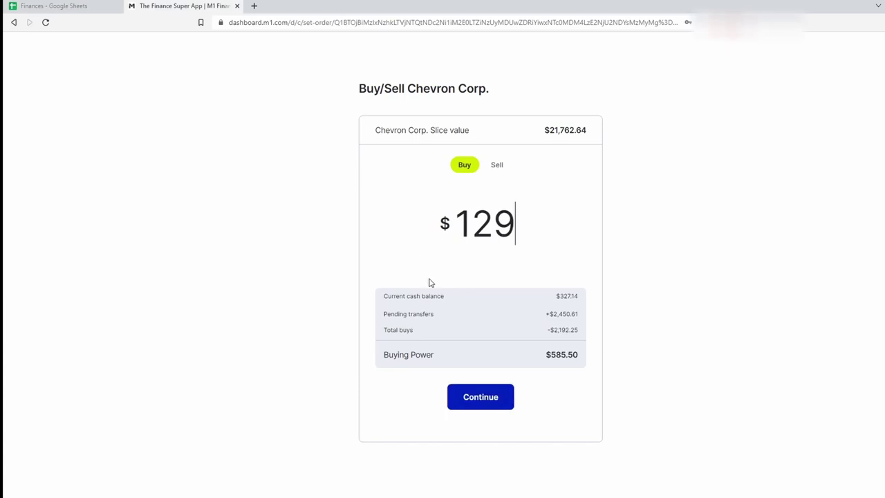
left_click(480, 392)
left_click(477, 369)
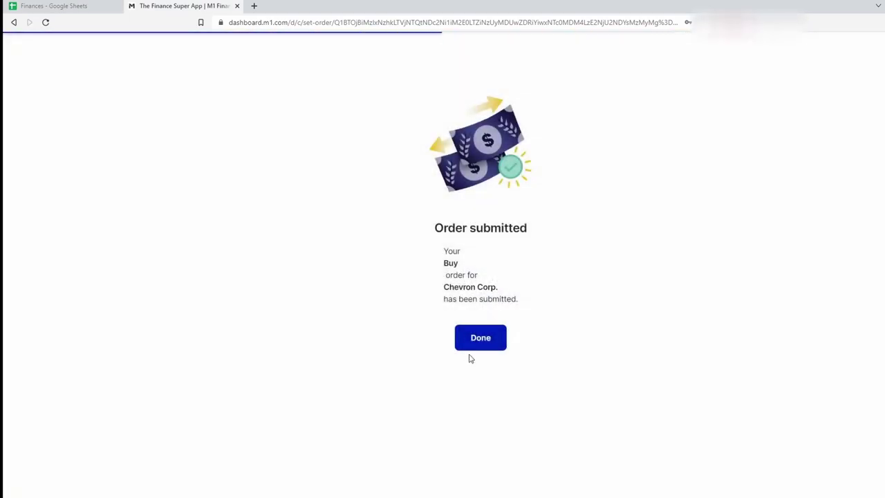
left_click(470, 345)
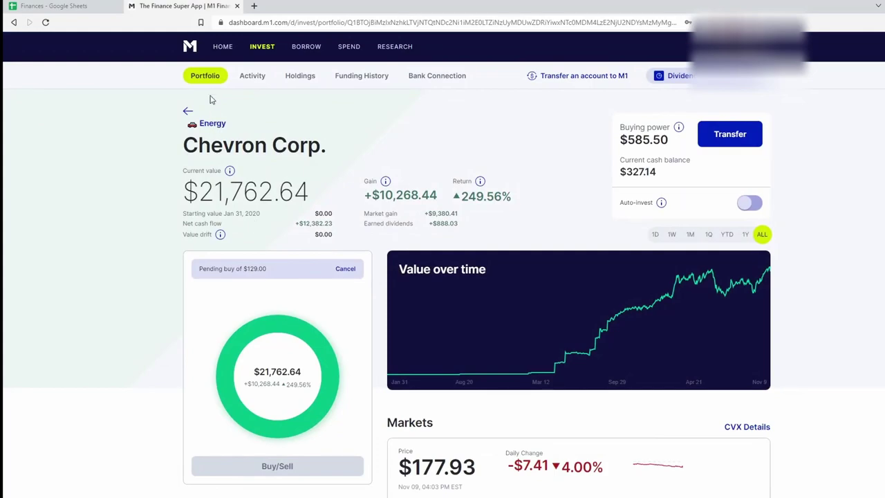
left_click(210, 123)
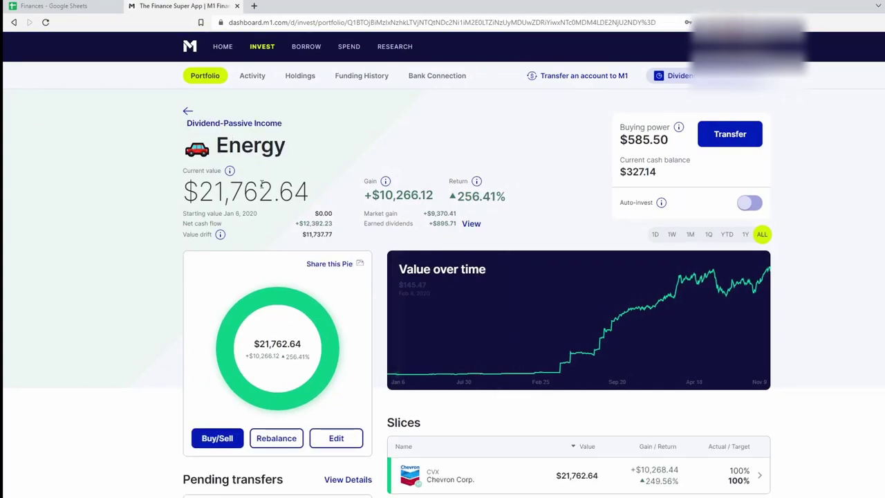
Open the AbbVie holding in the Healthcare pie and review its $105.77 average price and 120.79% return
left_click(229, 122)
scroll(483, 401, "down", 3)
left_click(502, 326)
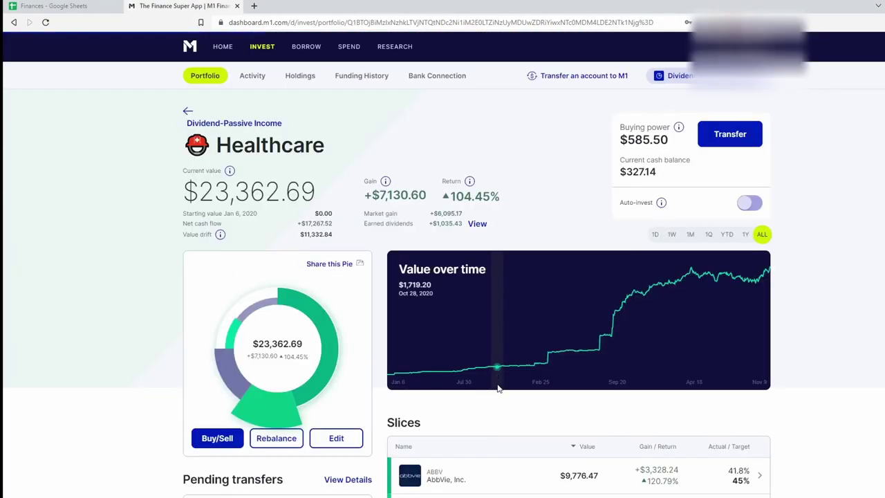
scroll(484, 345, "down", 3)
left_click(446, 331)
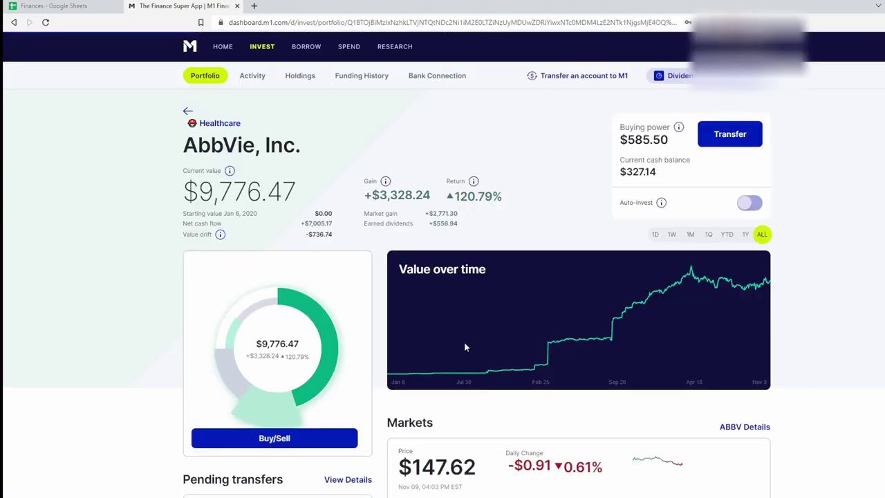
scroll(259, 377, "down", 4)
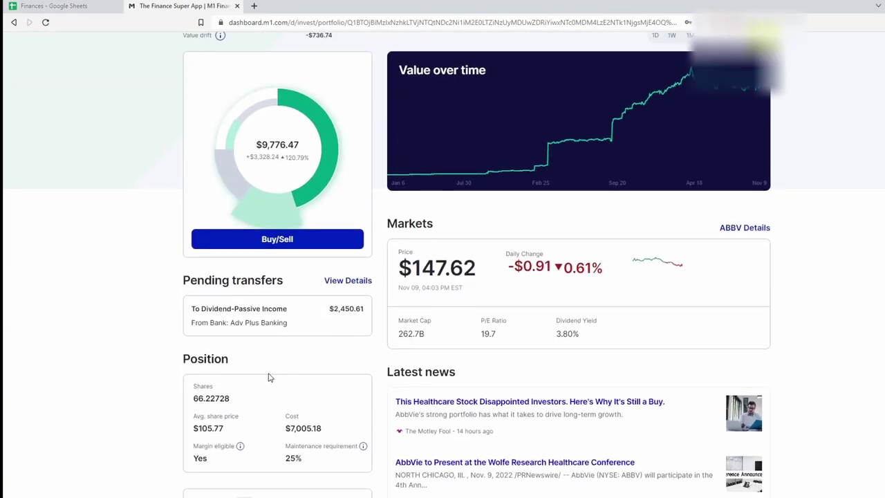
left_click_drag(194, 329, 224, 329)
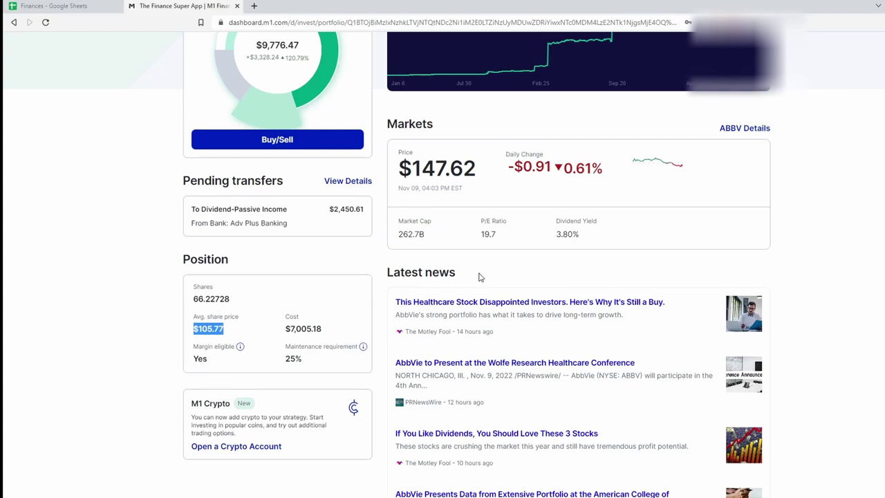
scroll(476, 277, "up", 5)
left_click_drag(379, 205, 519, 215)
left_click(420, 197)
left_click(519, 215)
scroll(499, 237, "down", 3)
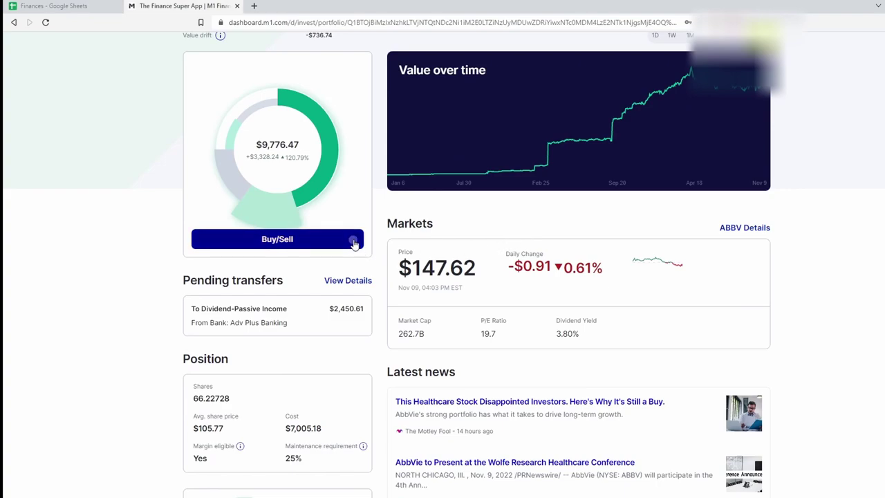
Buy $117 of AbbVie, the amount to invest listed in the Finances sheet
left_click(351, 241)
key("ctrl+shift+Tab")
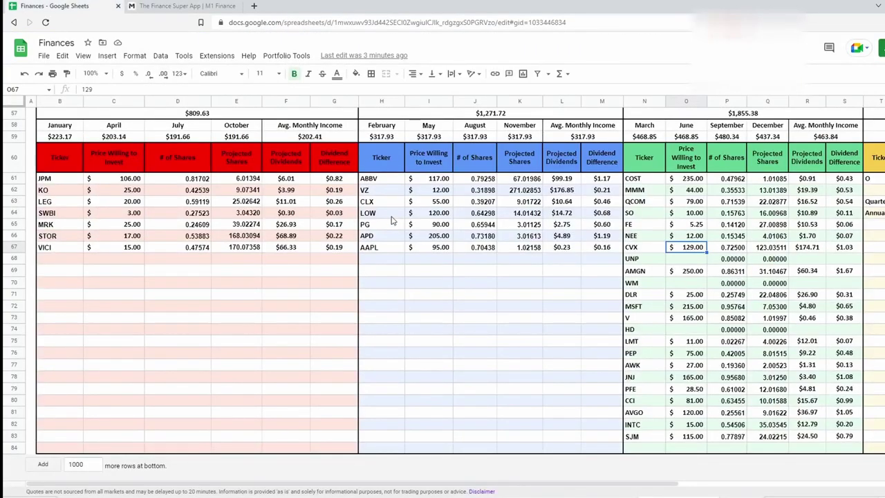
left_click(430, 181)
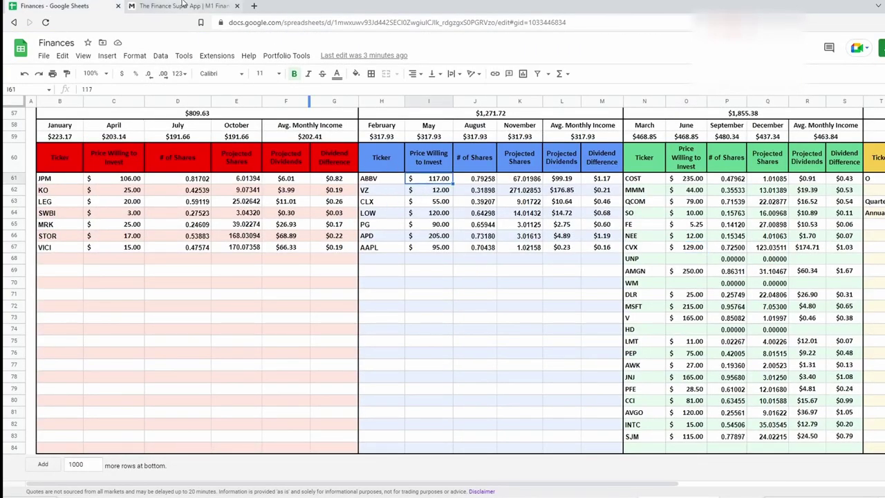
key("ctrl+Tab")
type("117")
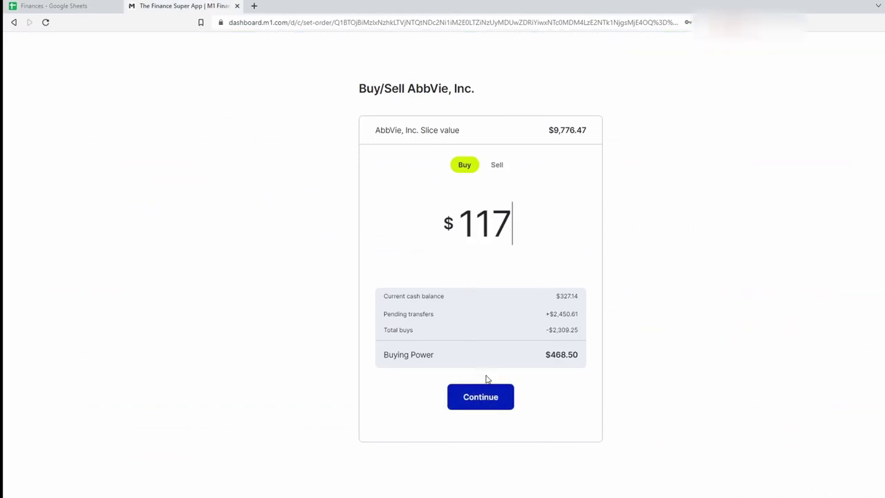
left_click(492, 398)
left_click(488, 374)
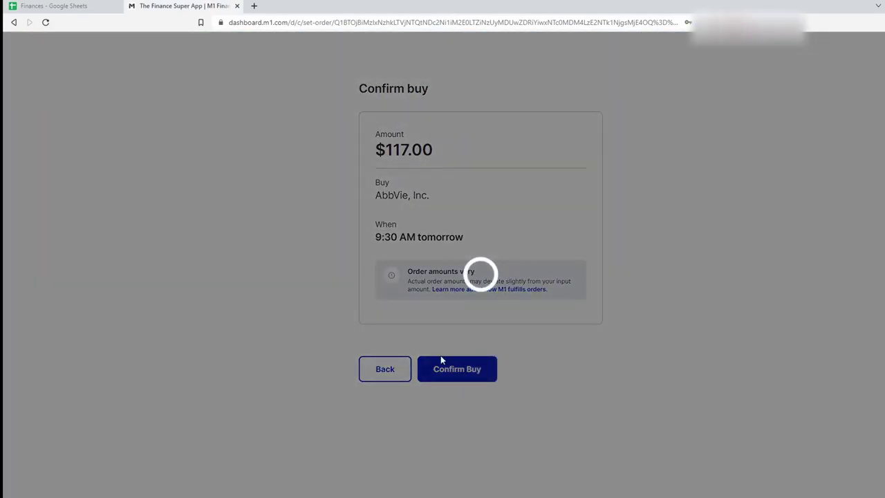
Check AbbVie's projected shares in cell K61, then finish the order confirmation
left_click(93, 6)
left_click(518, 182)
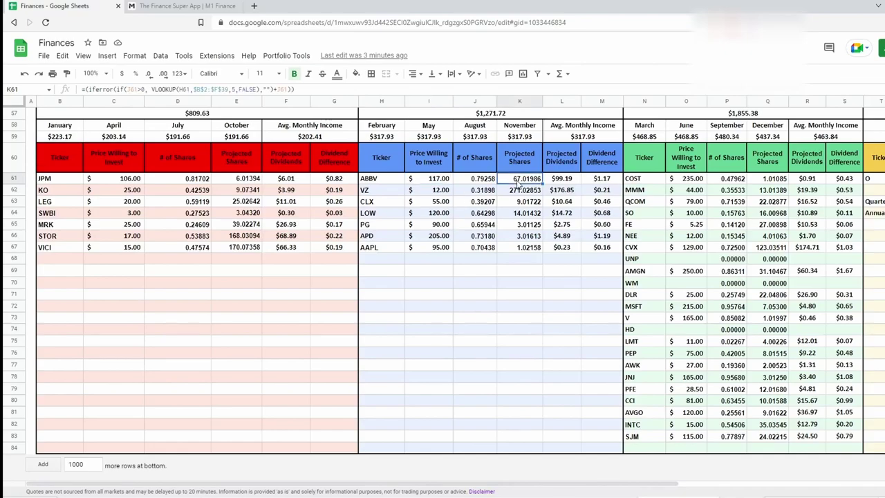
left_click(181, 6)
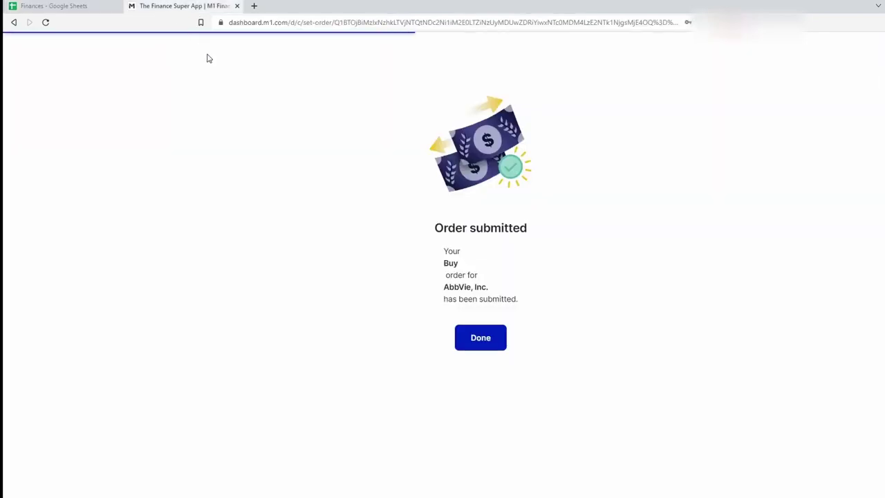
left_click(501, 337)
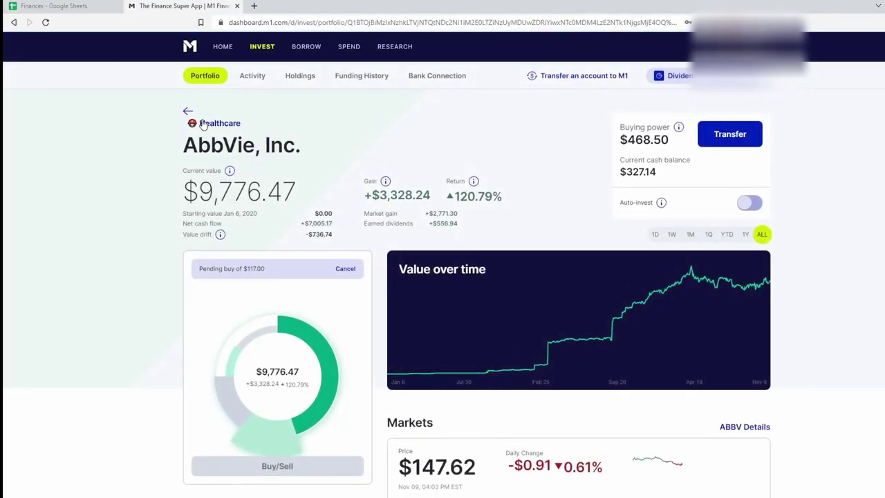
scroll(453, 290, "down", 2)
Open the Amgen holding and review its $220.09 average share price and 95.46% return
left_click(447, 308)
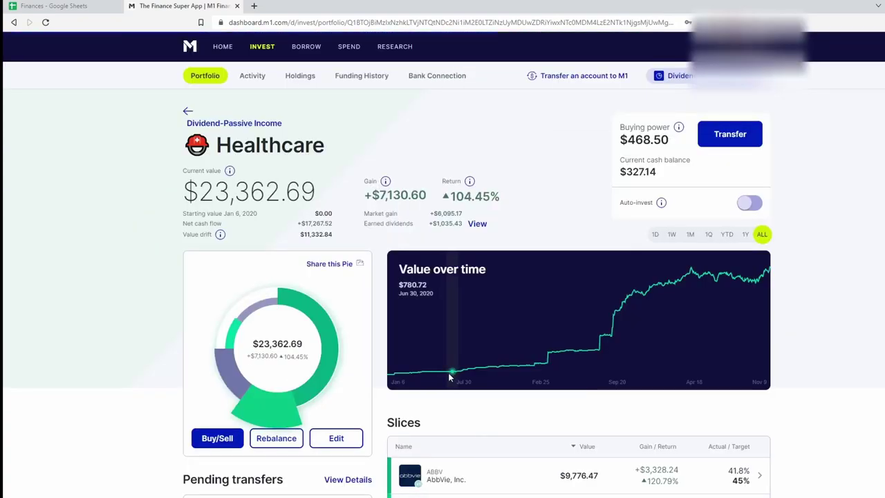
scroll(430, 373, "down", 1)
scroll(430, 374, "down", 3)
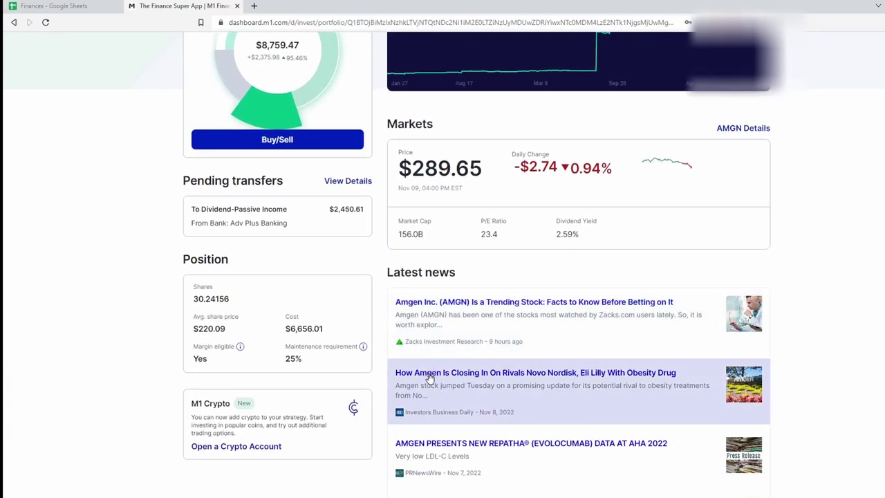
left_click_drag(195, 329, 256, 338)
left_click(311, 343)
scroll(488, 283, "up", 1)
left_click_drag(413, 218, 523, 221)
left_click(469, 228)
scroll(483, 235, "up", 5)
left_click_drag(372, 196, 416, 200)
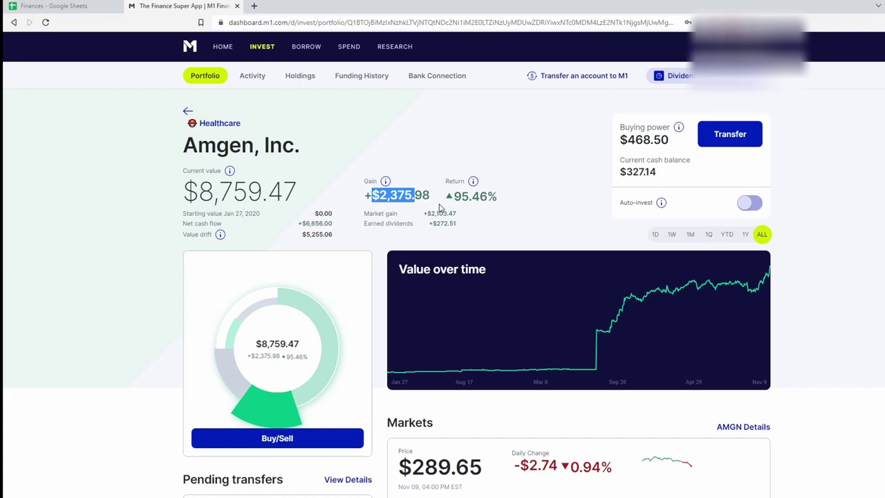
left_click_drag(455, 197, 513, 201)
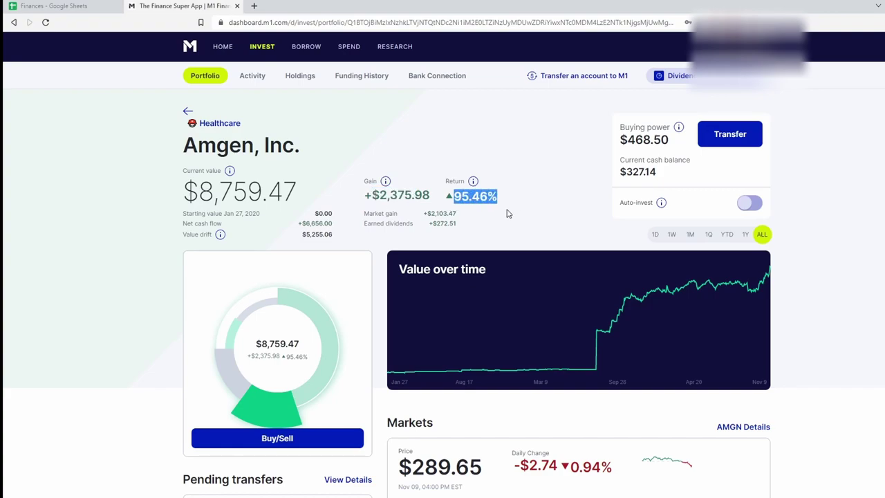
left_click(507, 214)
Start an Amgen buy, check AMGN's $250 planned amount, and view the Payout/Month sheet
left_click(292, 440)
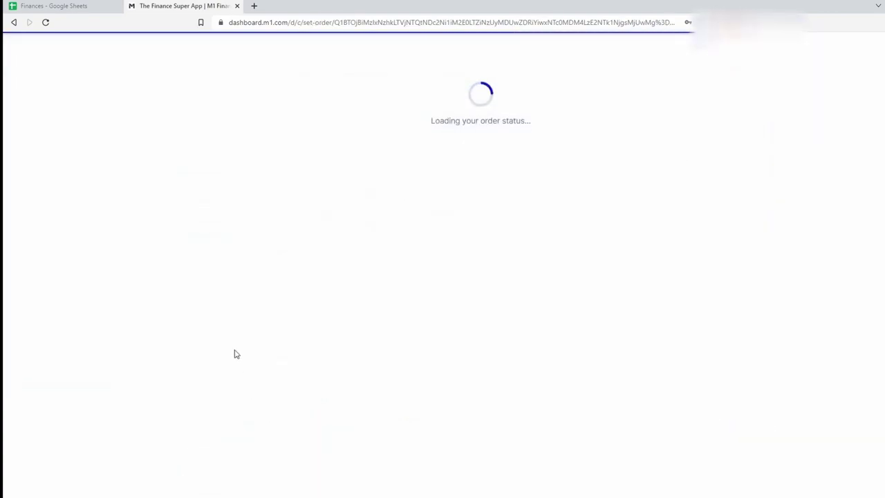
left_click(85, 4)
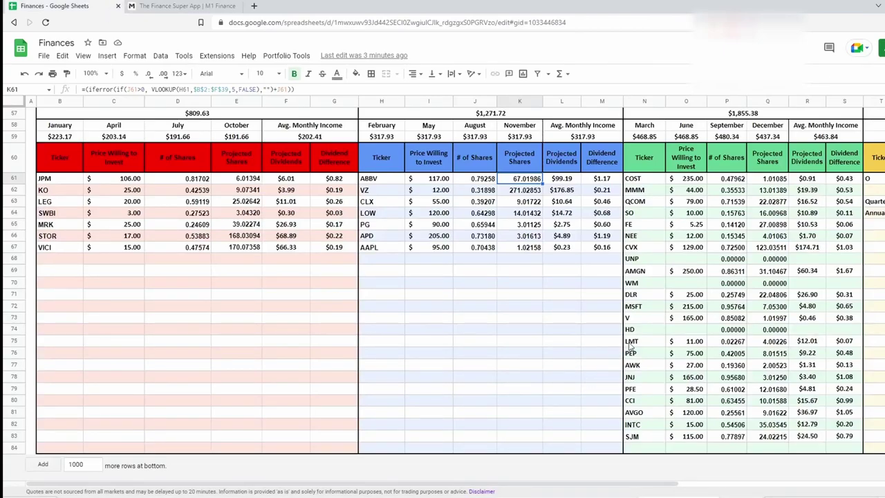
left_click(691, 272)
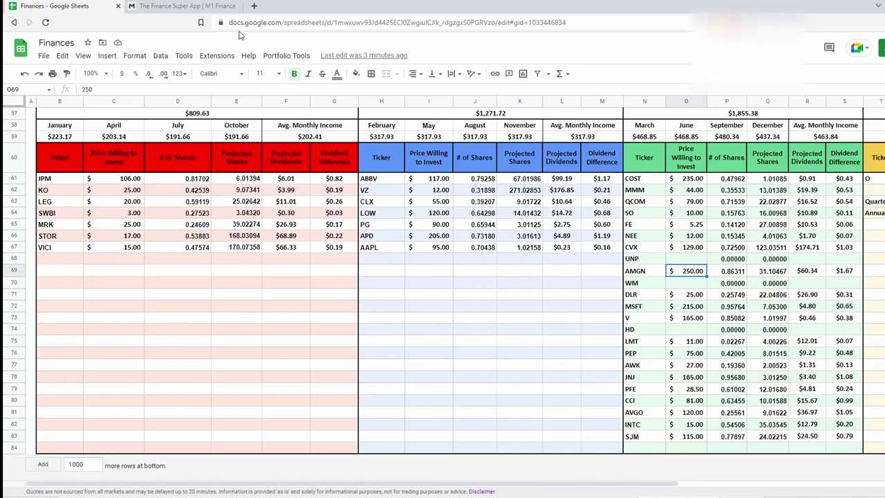
left_click(169, 6)
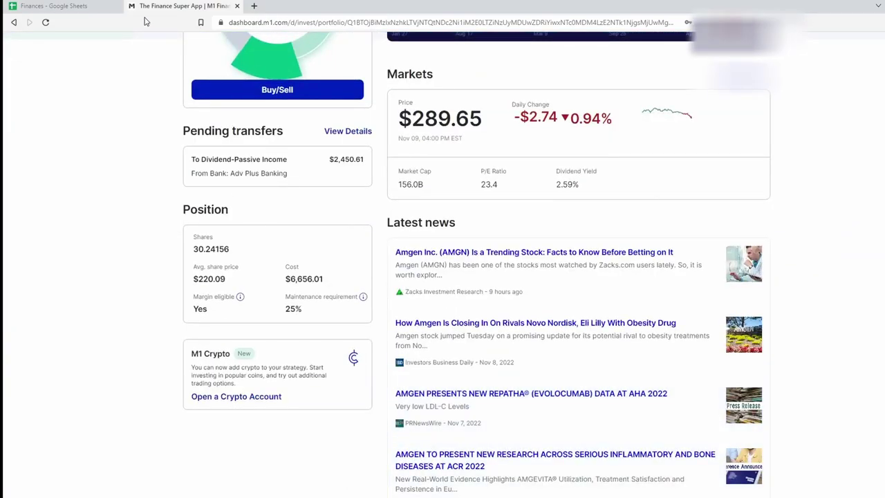
left_click(55, 6)
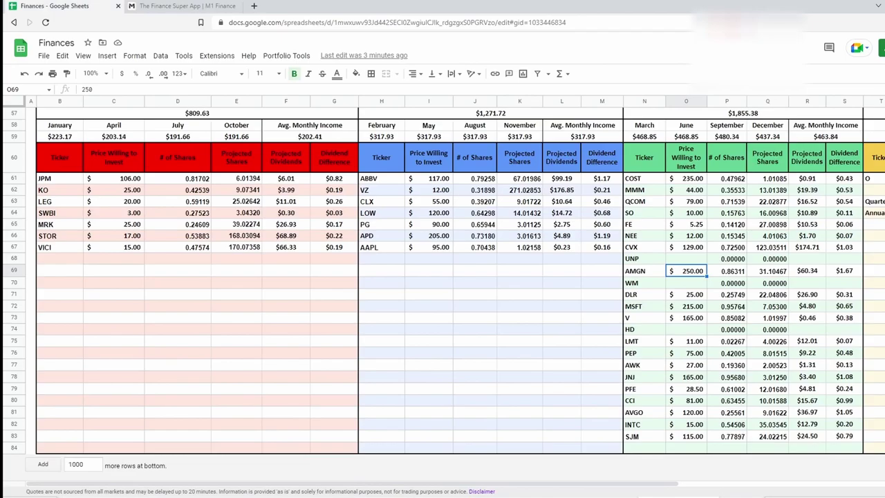
left_click(513, 486)
Find and highlight the AMGN row of monthly payouts on the Payout/Month sheet
scroll(401, 433, "down", 3)
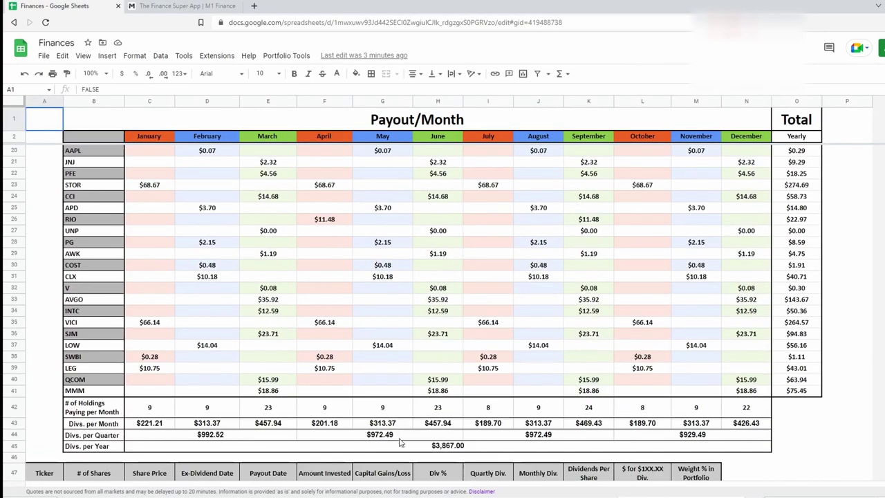
scroll(387, 446, "down", 3)
scroll(294, 402, "up", 5)
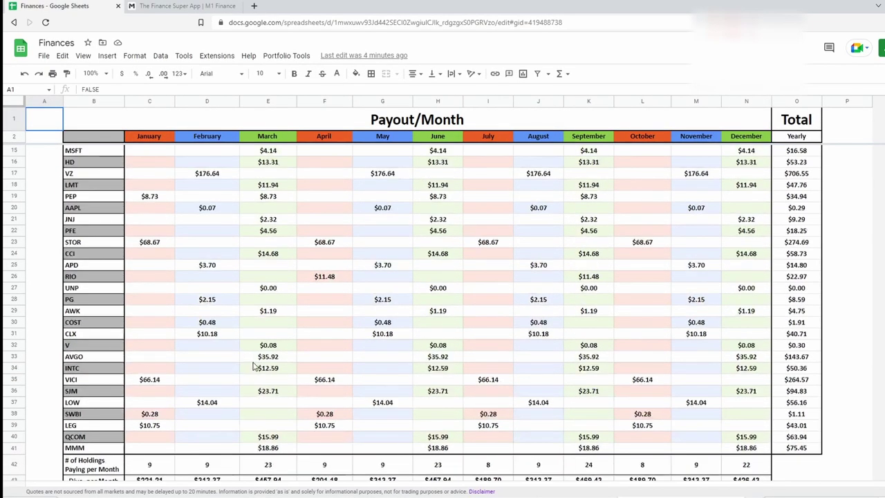
scroll(228, 373, "up", 2)
scroll(138, 259, "up", 2)
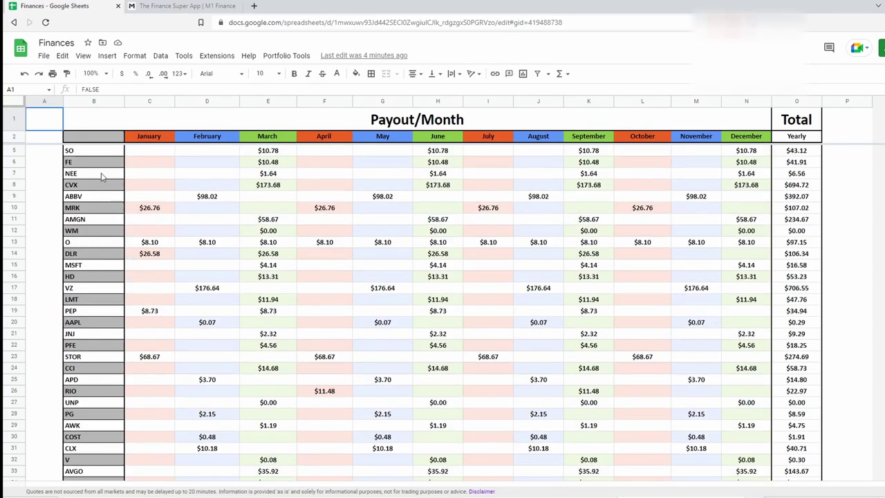
left_click_drag(98, 221, 742, 220)
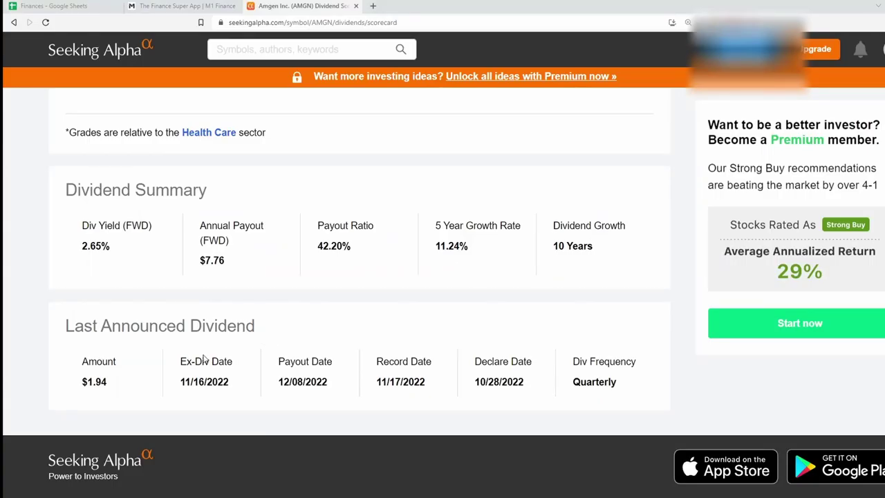
Check Amgen's last announced $1.94 dividend, then reopen Amgen's buy order in M1 Finance
left_click_drag(77, 387, 144, 392)
left_click(146, 392)
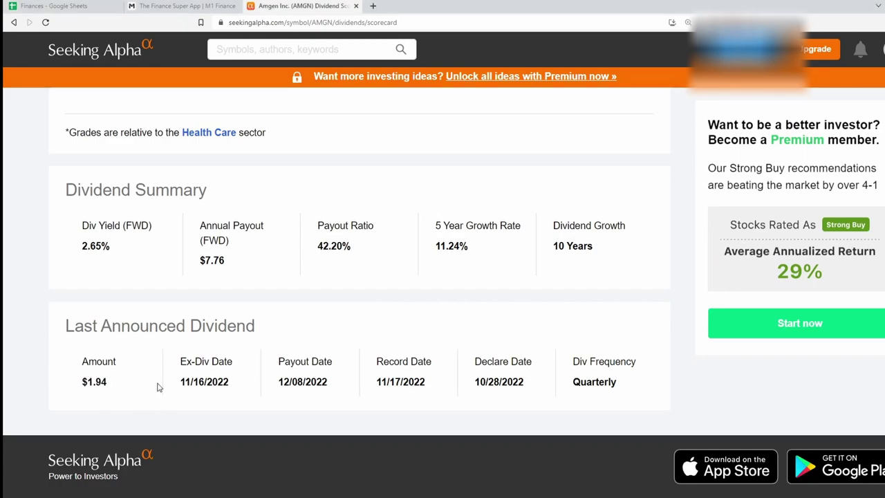
left_click(160, 6)
scroll(435, 193, "up", 2)
left_click(310, 243)
Recheck Amgen's amount on the investment amounts sheet and return to the buy order
left_click(85, 6)
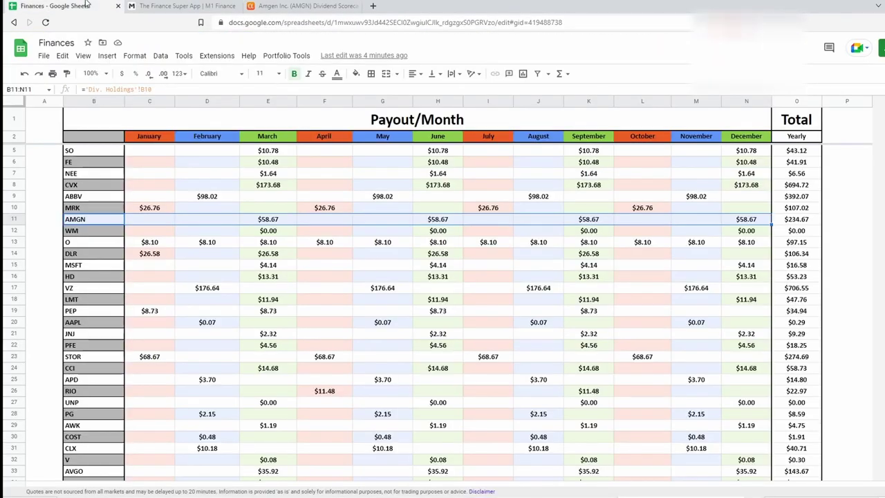
key("ctrl+shift+Page_Down")
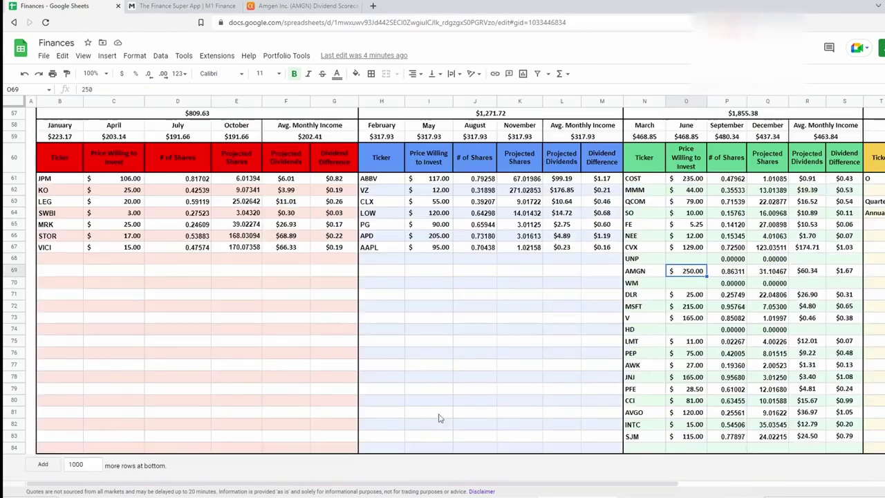
left_click(183, 6)
Buy $250 of Amgen
type("250")
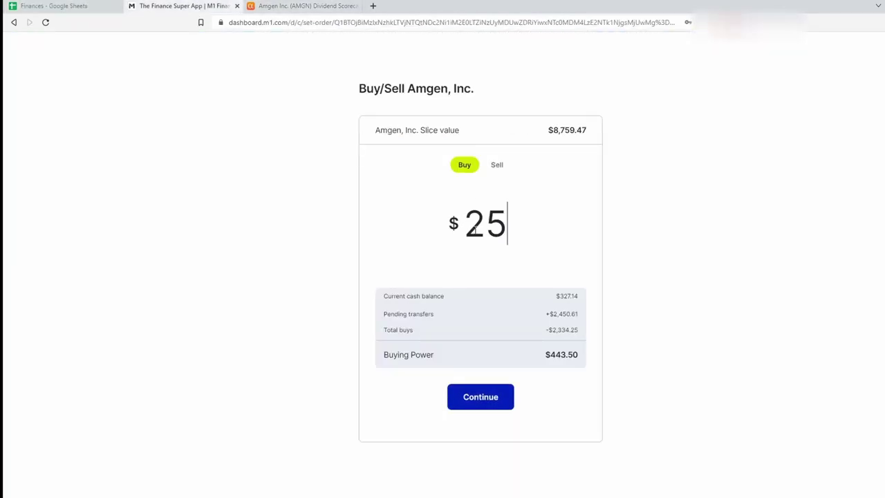
left_click(479, 408)
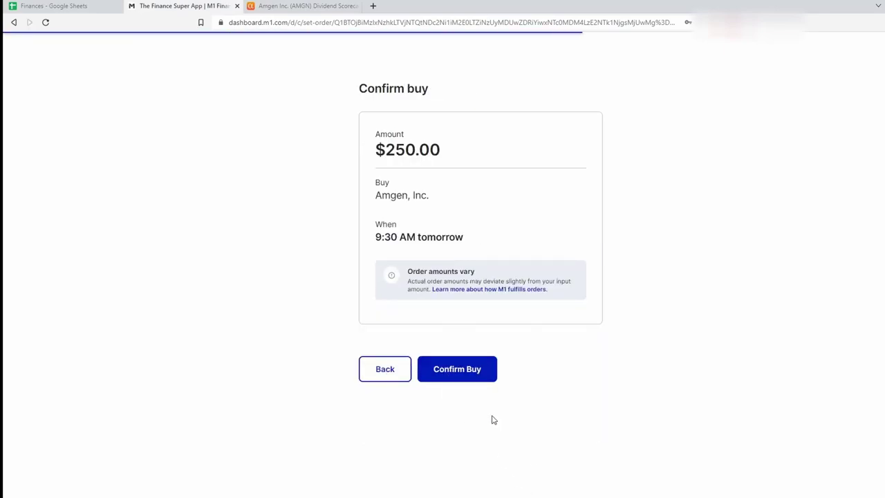
left_click(464, 366)
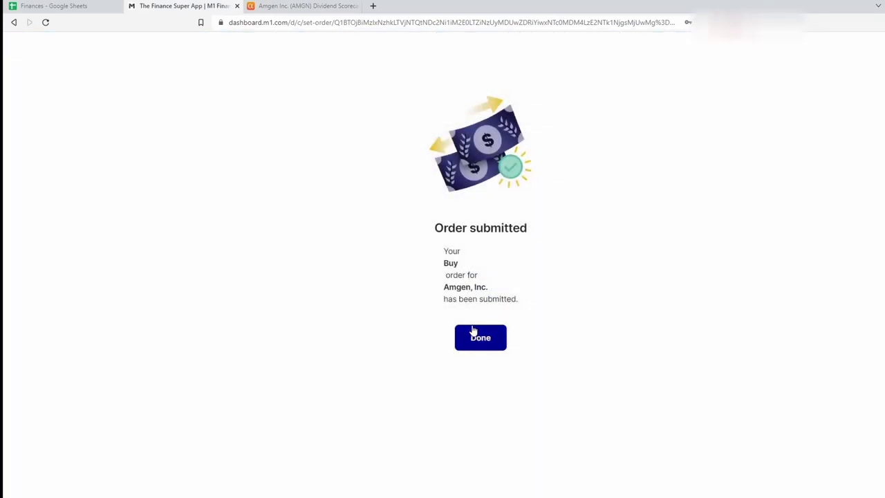
left_click(474, 334)
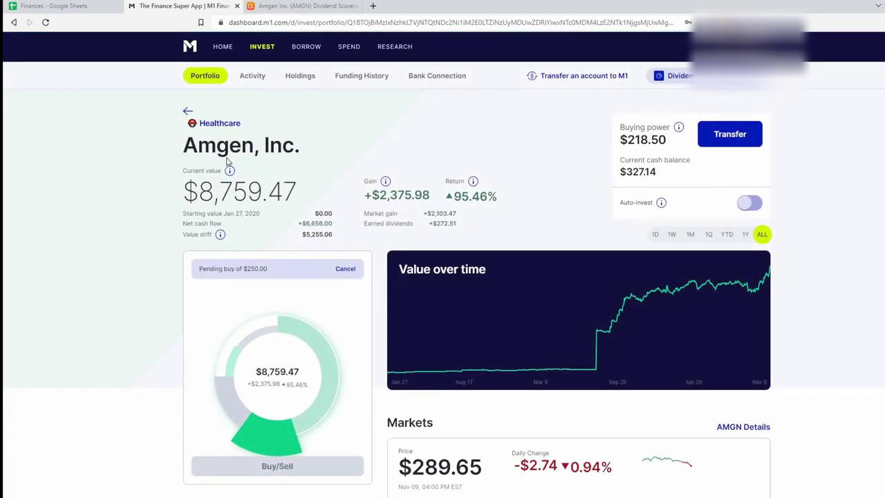
Go back through the Healthcare pie and open the Merck holding
left_click(207, 125)
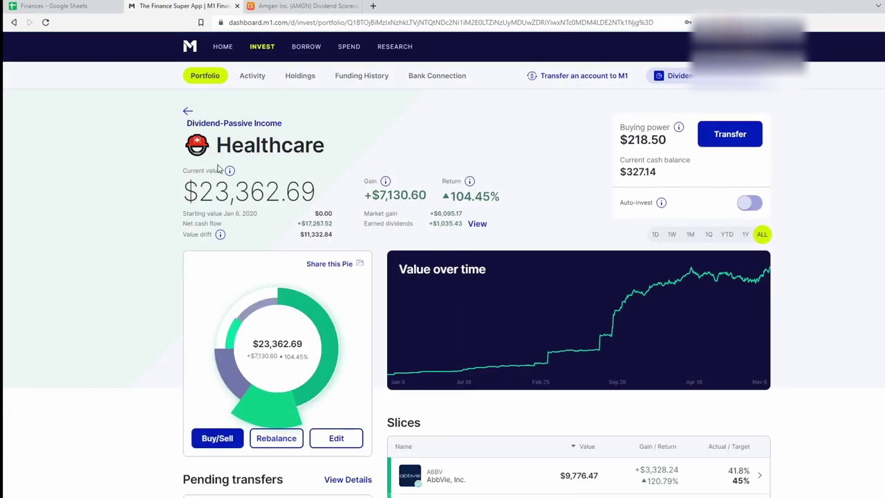
left_click(238, 123)
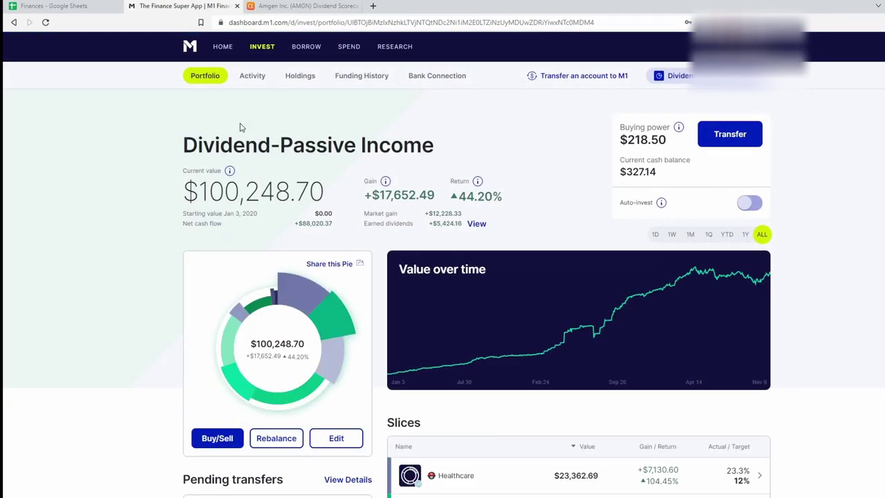
scroll(451, 294, "down", 1)
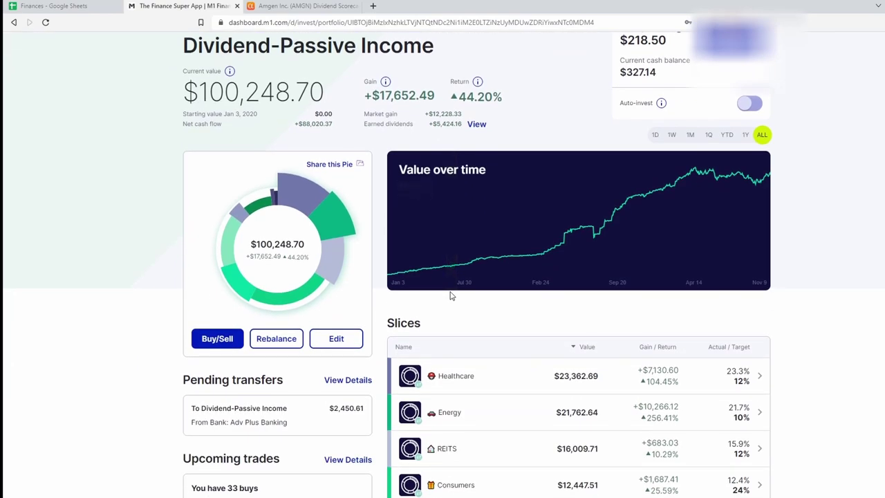
left_click(481, 380)
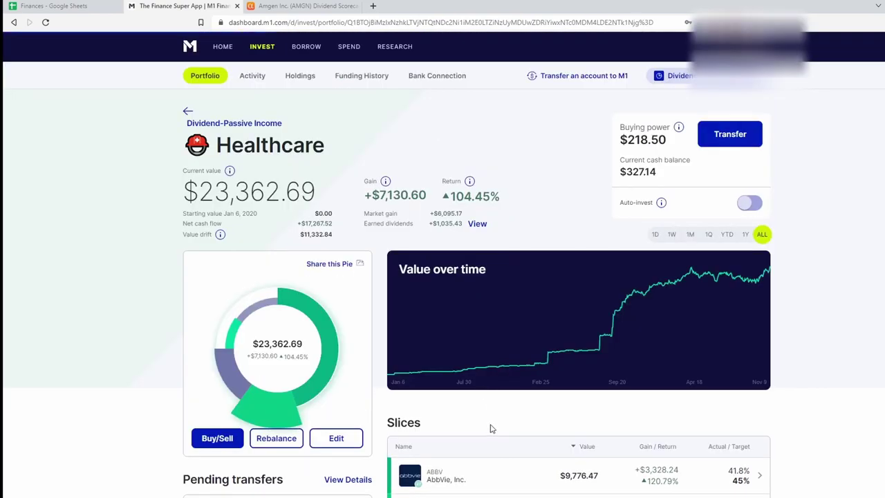
scroll(490, 436, "down", 1)
scroll(483, 428, "down", 1)
left_click(470, 341)
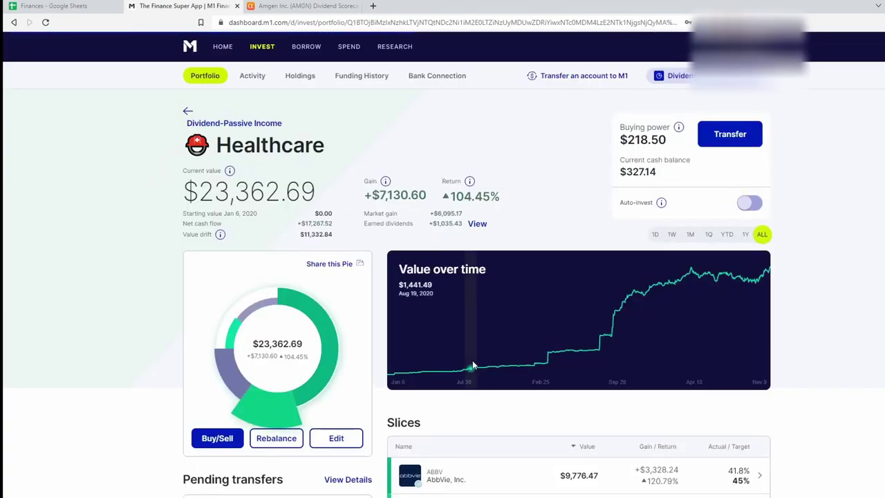
Review Merck's $74.12 average price, 101.59 current price and $1,188.32 gain, then start its buy
scroll(385, 242, "down", 2)
left_click_drag(194, 428, 232, 429)
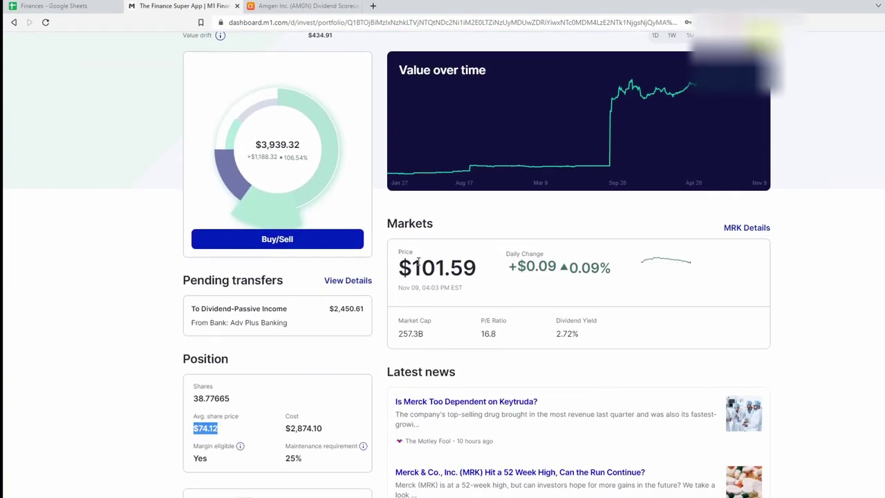
left_click_drag(418, 262, 486, 267)
scroll(489, 288, "up", 2)
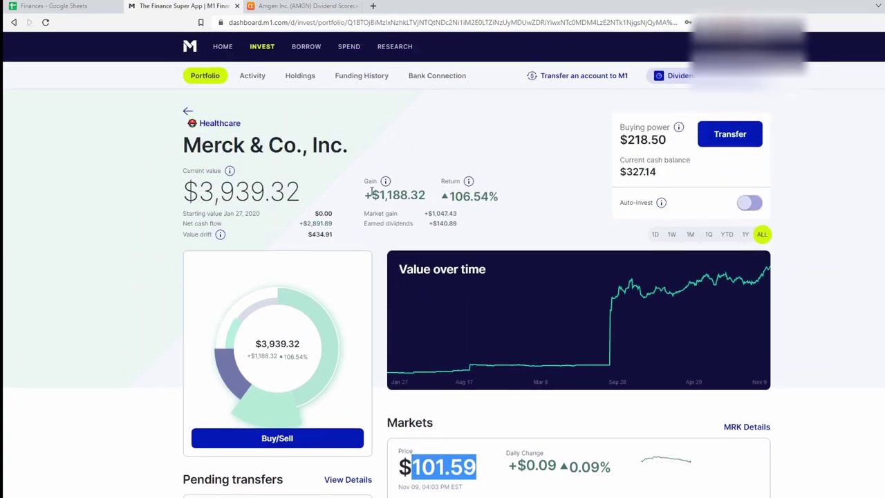
left_click_drag(372, 192, 437, 197)
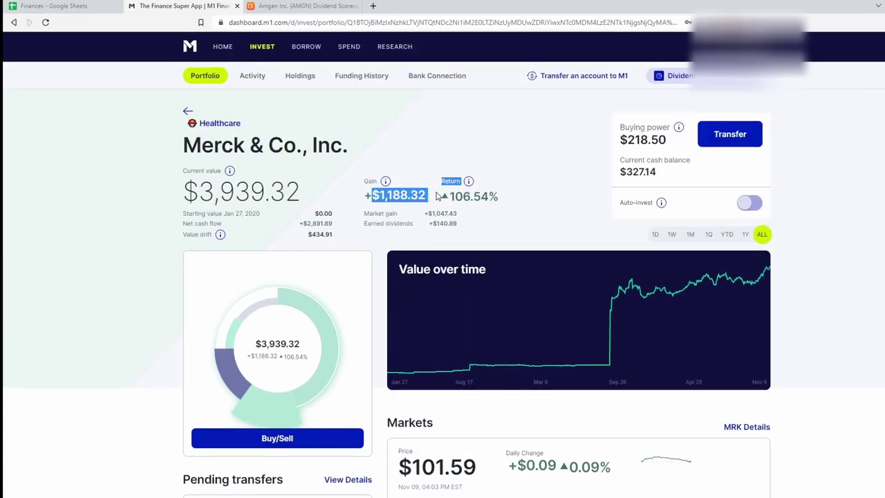
left_click(492, 201)
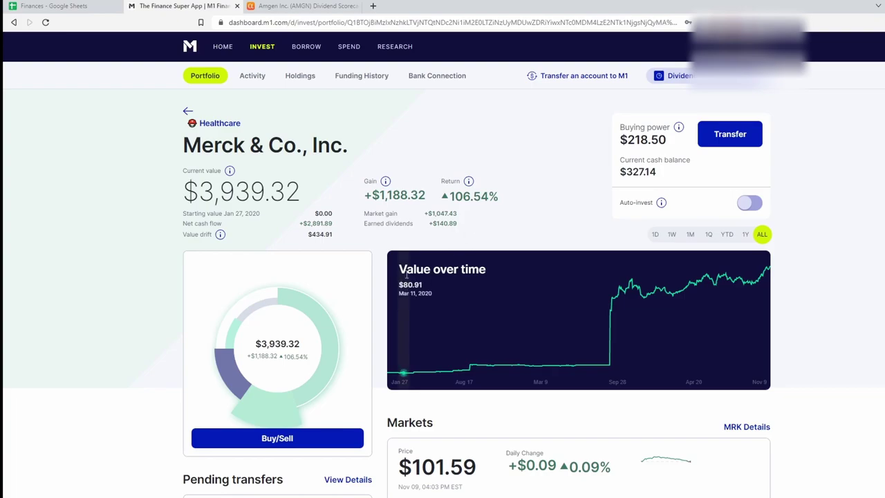
left_click(296, 438)
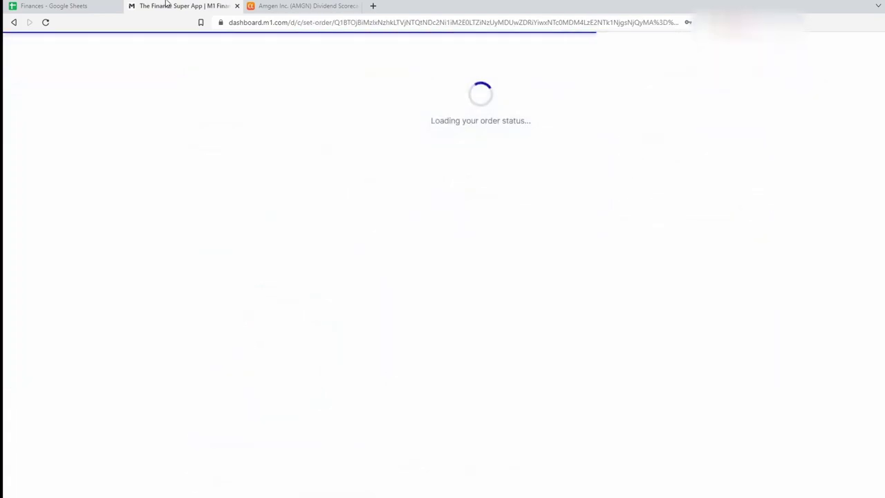
Read MRK's $25.00 amount from the Finances sheet and return to the Merck order
left_click(76, 6)
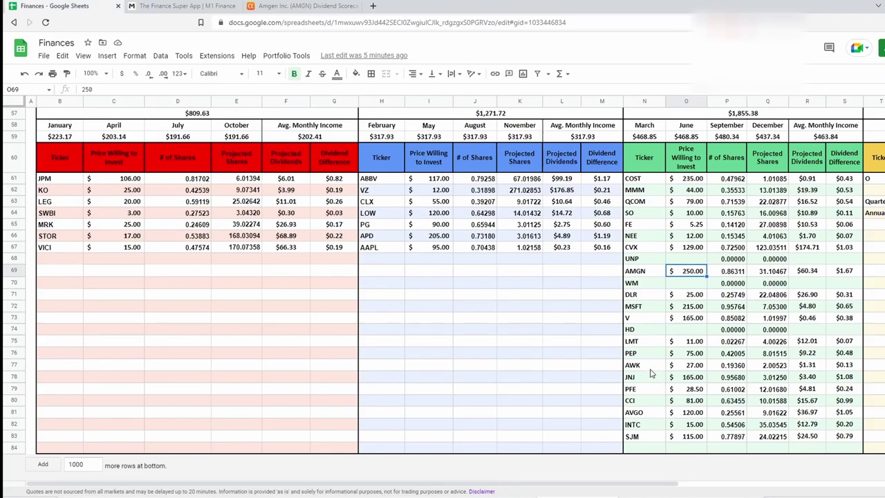
left_click_drag(59, 224, 243, 226)
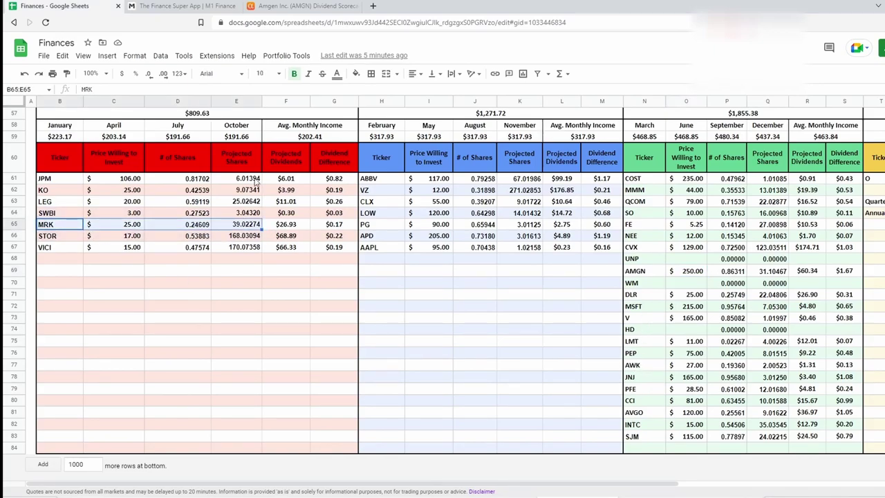
left_click(188, 6)
Buy $25 of Merck
type("25")
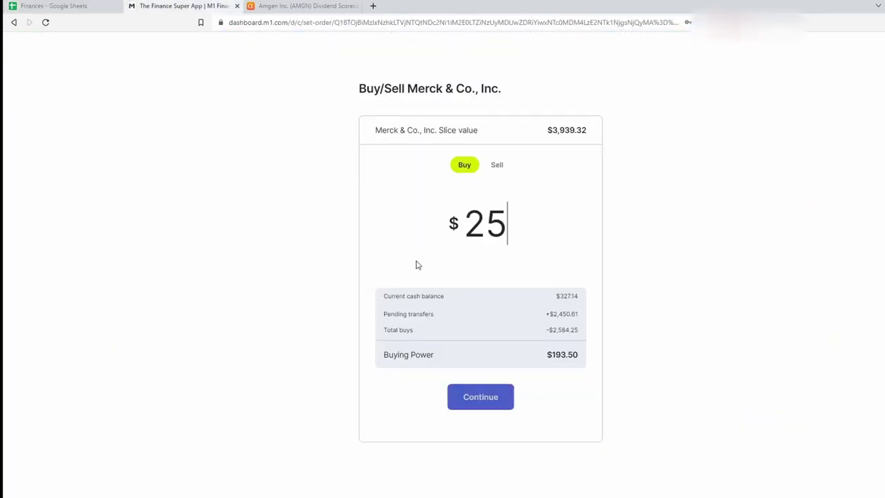
left_click(486, 400)
left_click(472, 367)
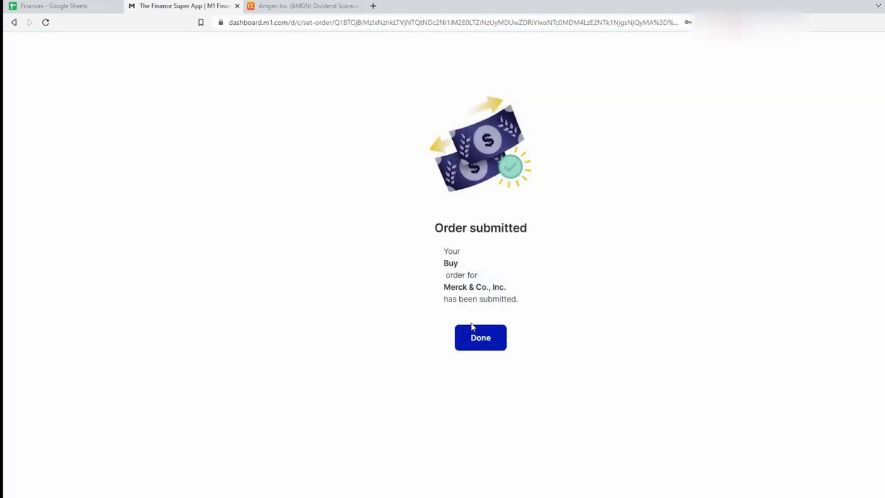
left_click(472, 332)
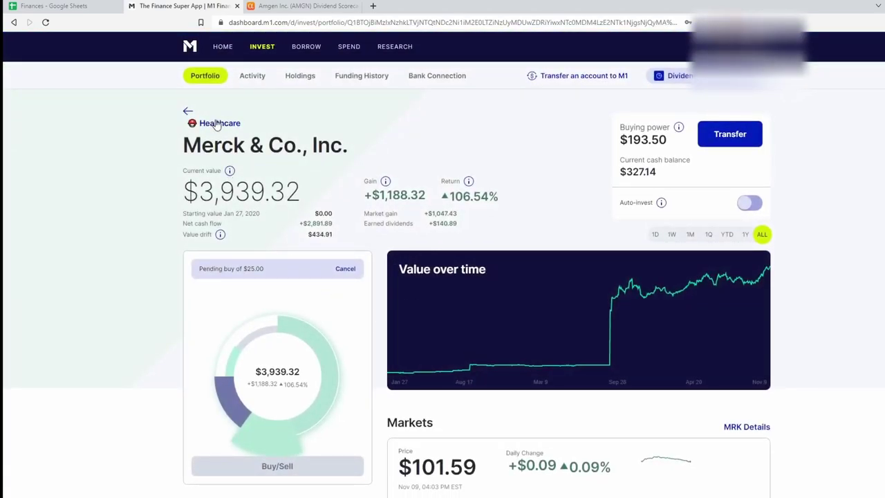
Open the Pfizer holding from the Healthcare pie and review its share prices
left_click(217, 125)
scroll(470, 309, "down", 3)
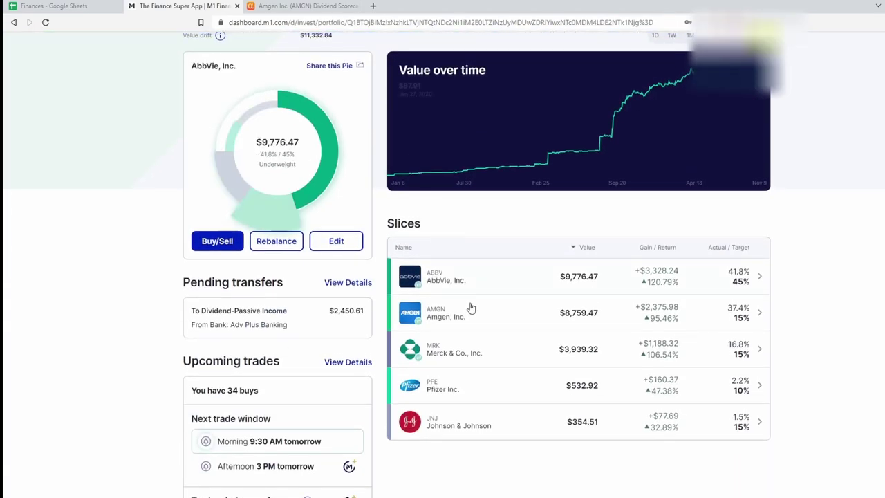
left_click(468, 387)
scroll(476, 352, "down", 3)
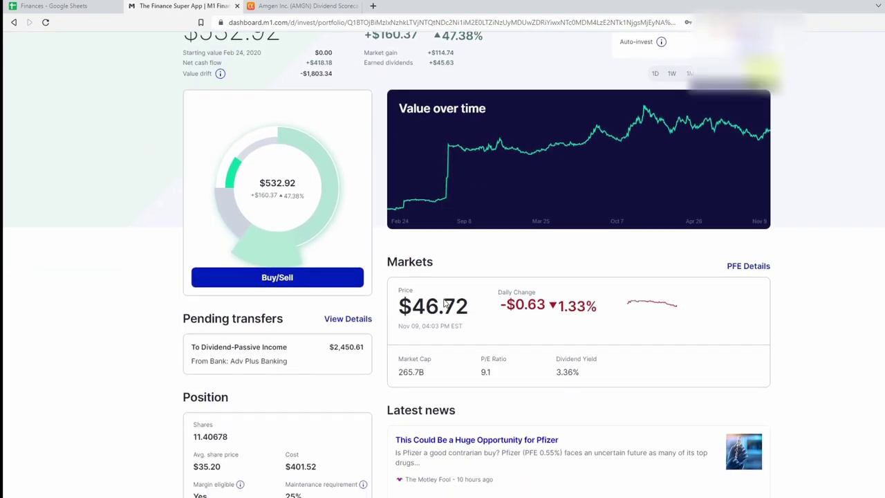
scroll(445, 302, "down", 1)
left_click_drag(199, 378, 229, 379)
left_click_drag(412, 222, 468, 219)
left_click(469, 235)
scroll(470, 247, "up", 3)
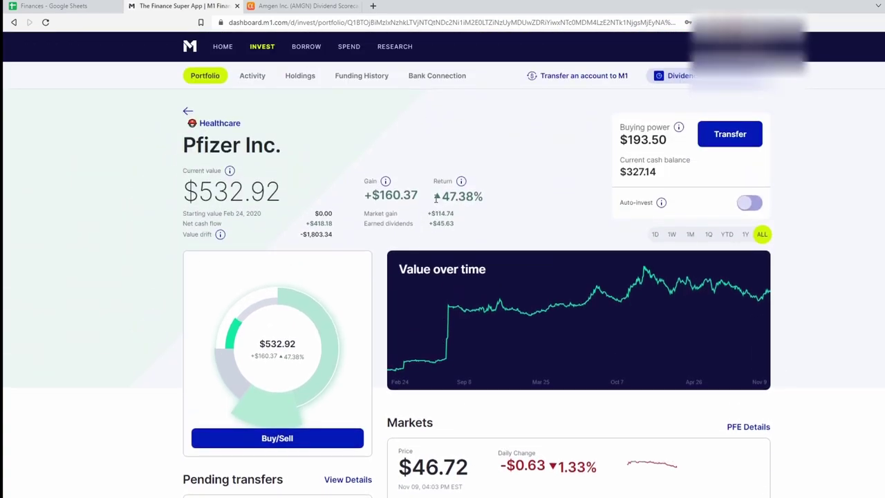
left_click_drag(449, 197, 482, 196)
scroll(445, 225, "down", 1)
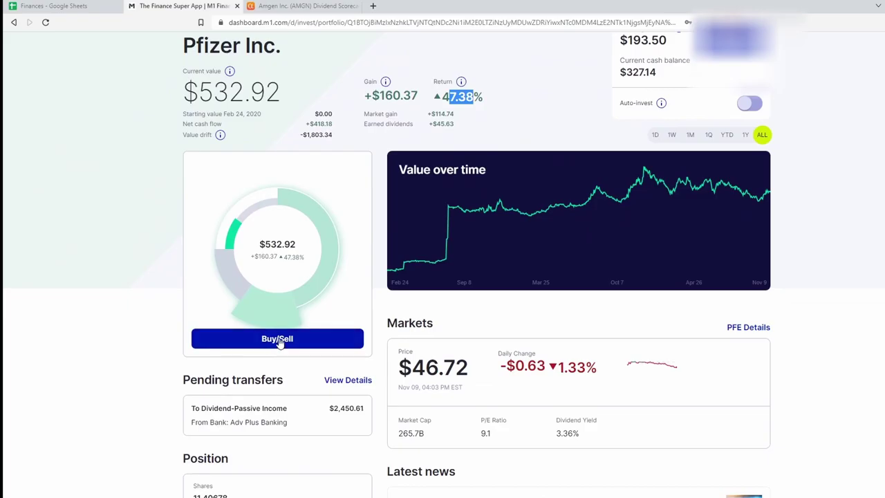
Buy $28.50 of Pfizer, the PFE amount listed in the Finances tracker
left_click(277, 339)
left_click(54, 6)
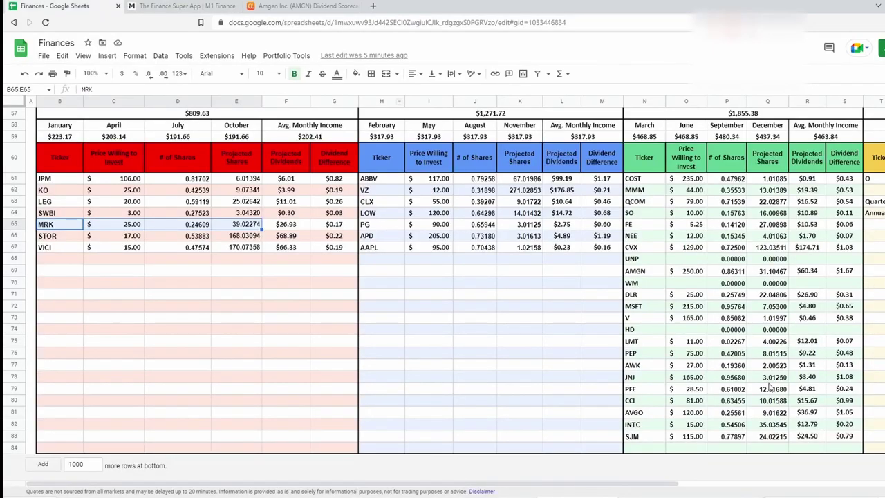
left_click(696, 388)
left_click(210, 5)
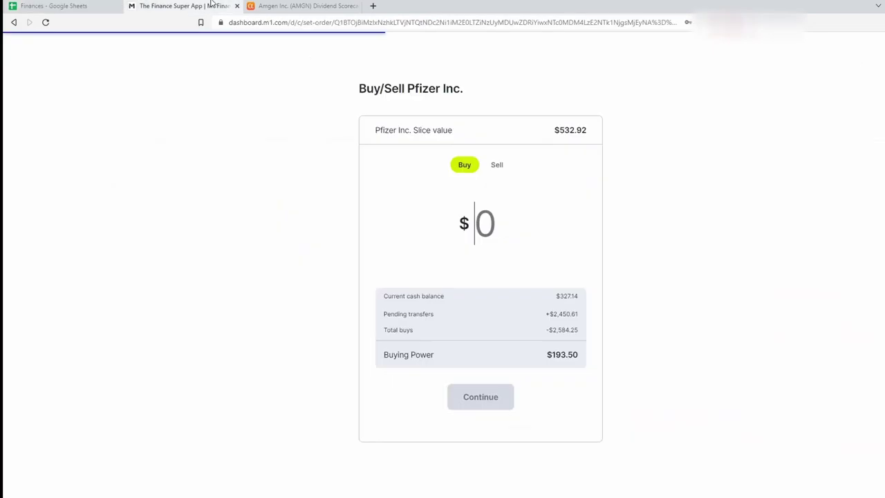
type("28.")
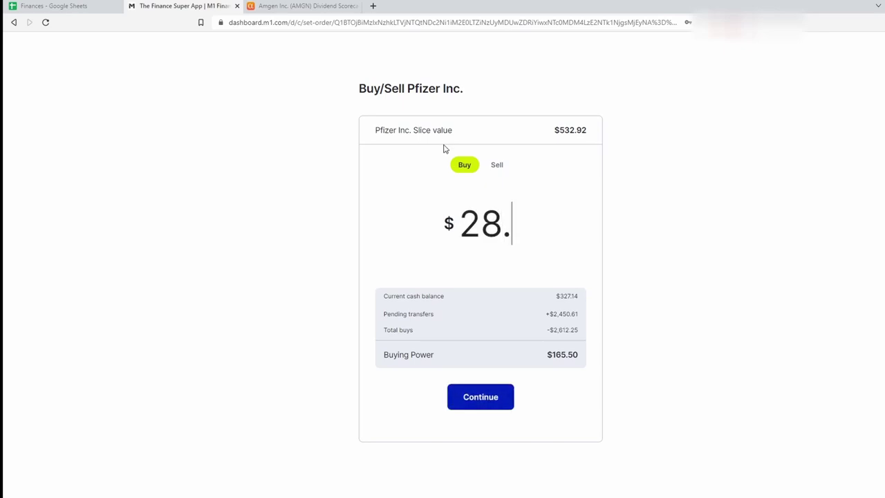
type("5")
left_click(478, 405)
left_click(476, 375)
left_click(493, 340)
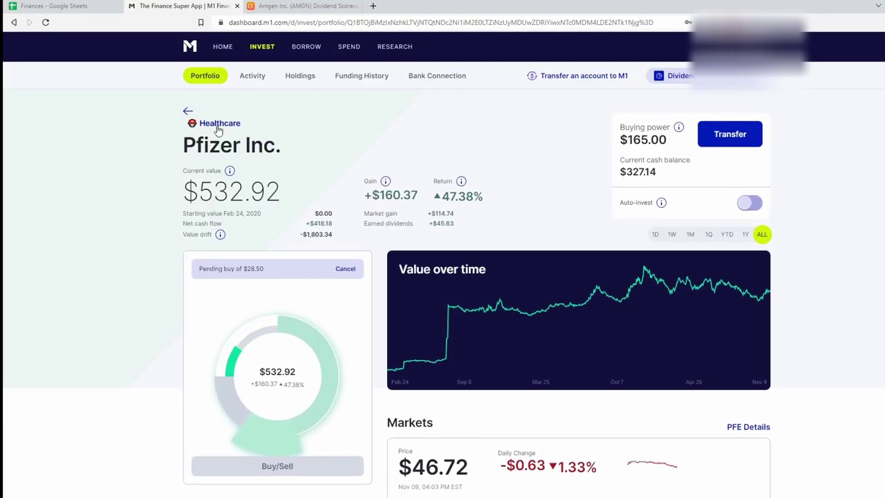
Open the Johnson & Johnson holding from the Healthcare pie
left_click(218, 130)
scroll(451, 299, "down", 2)
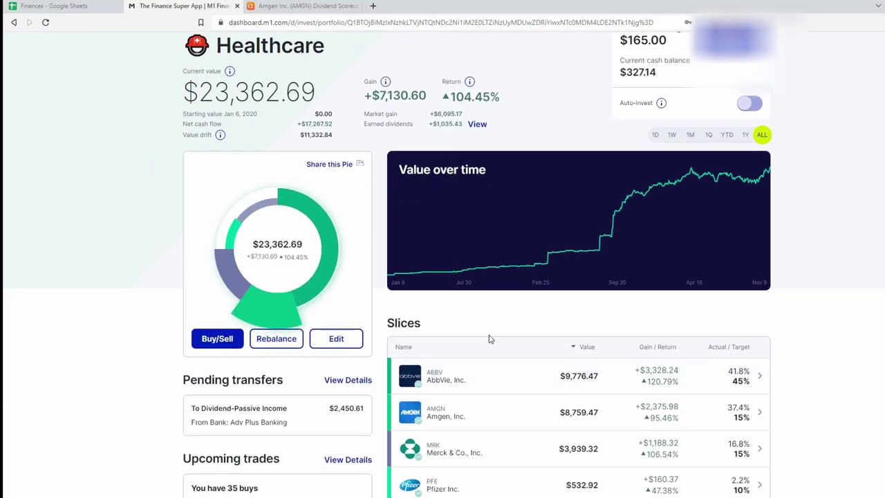
scroll(488, 349, "down", 2)
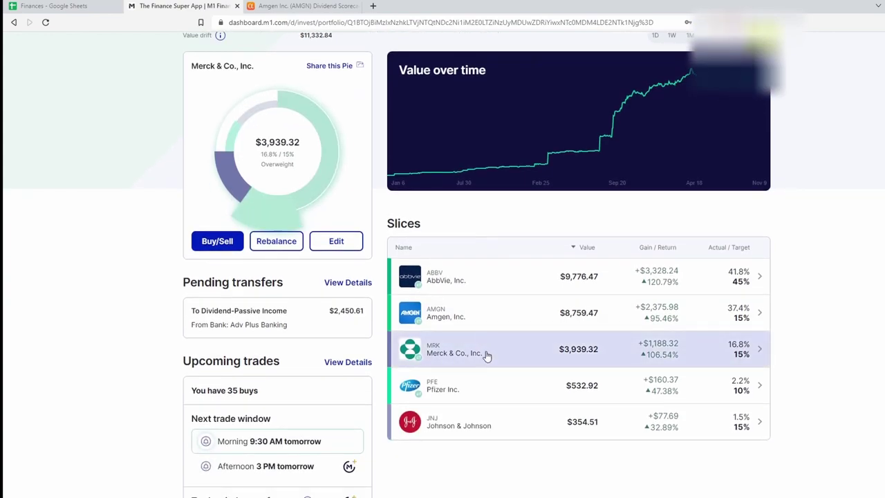
left_click(479, 422)
scroll(484, 388, "down", 2)
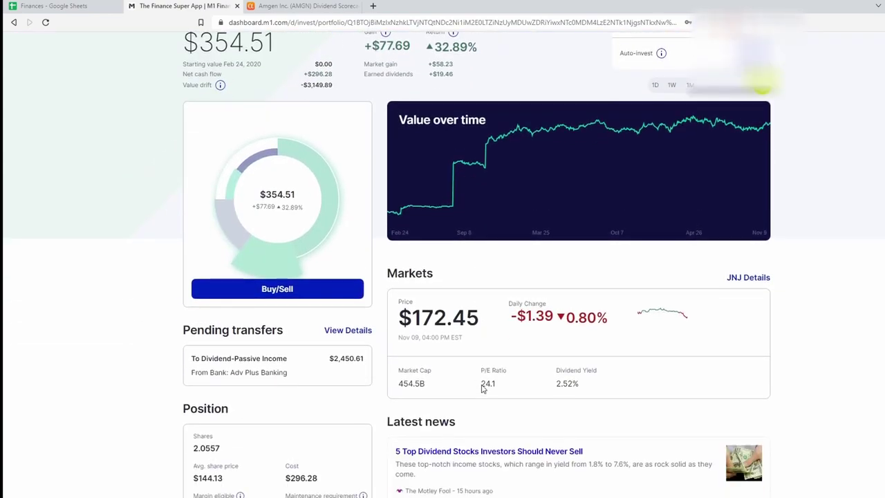
scroll(400, 376, "down", 1)
Note J&J's $144.13 average and 172.45 market price, start its buy, and view the tracker
left_click_drag(192, 378, 223, 378)
scroll(436, 259, "up", 1)
scroll(435, 260, "up", 1)
double_click(445, 317)
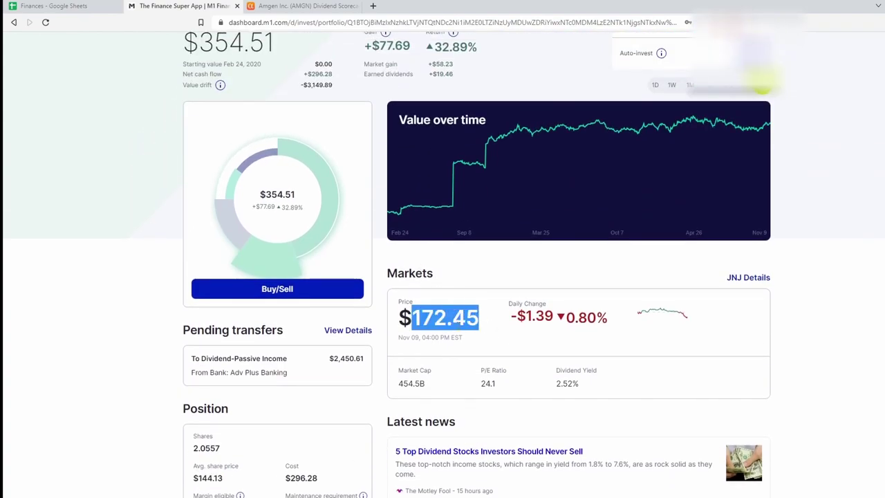
scroll(424, 332, "up", 1)
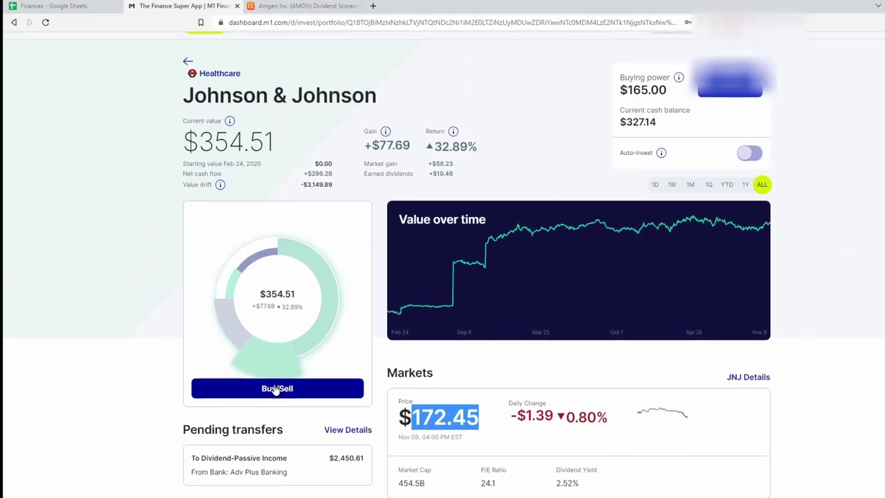
left_click(276, 387)
left_click(86, 6)
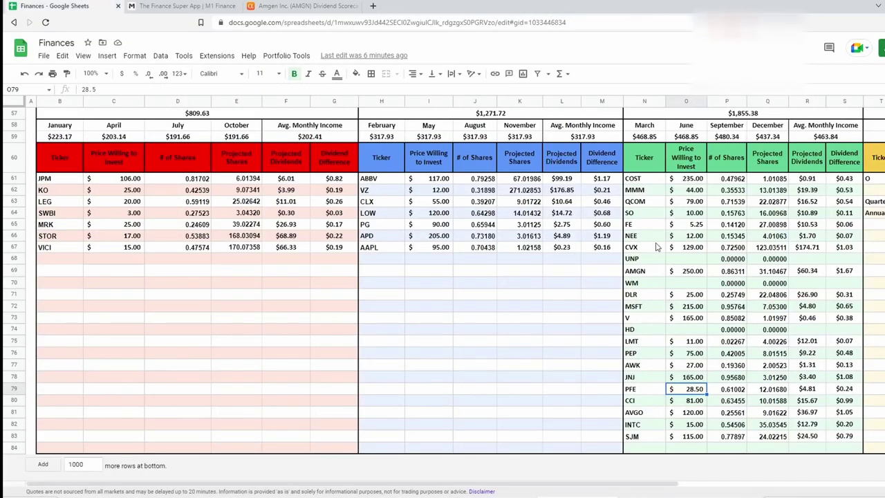
Buy $165 of Johnson & Johnson per the JNJ row, then return to the Healthcare pie
left_click_drag(637, 181, 639, 190)
left_click_drag(639, 250, 645, 387)
left_click(688, 381)
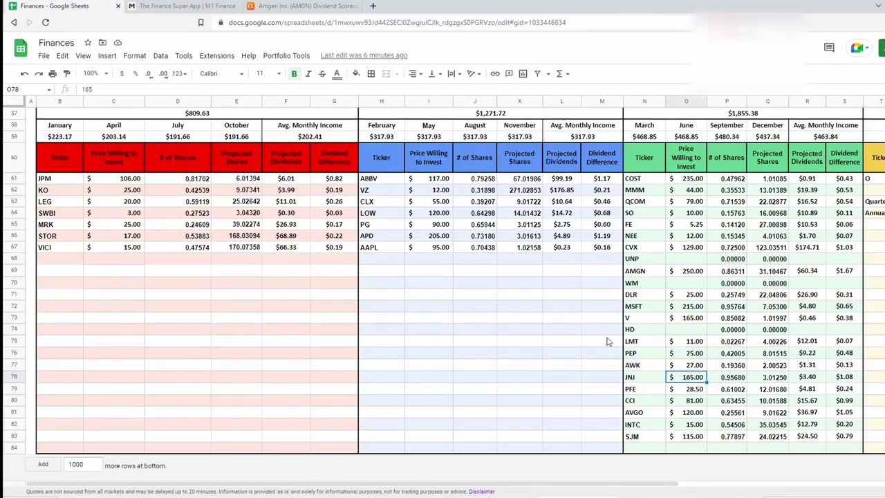
left_click(191, 6)
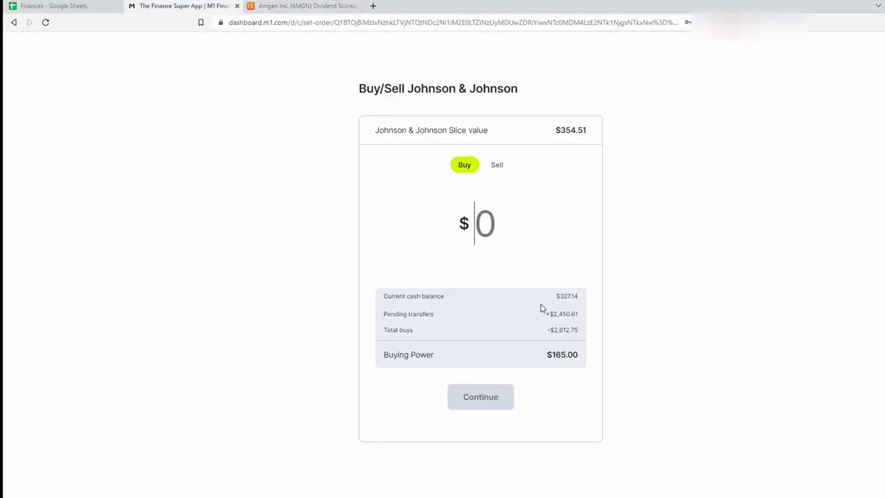
type("165")
left_click(500, 402)
left_click(477, 369)
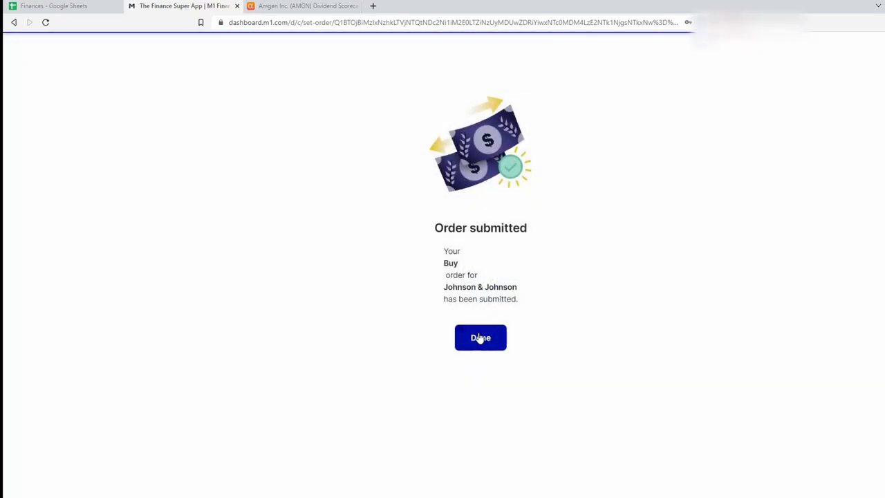
left_click(482, 338)
left_click(199, 125)
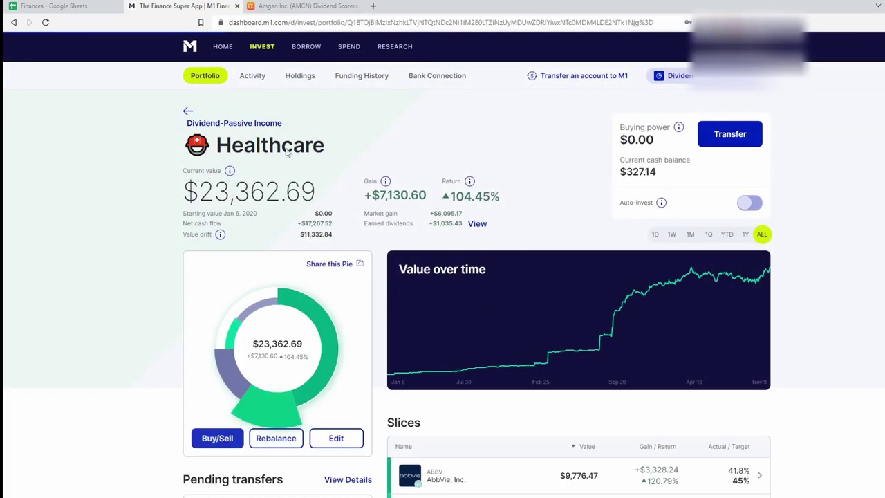
Return to the top-level Dividend-Passive Income pie via its breadcrumb
left_click(261, 123)
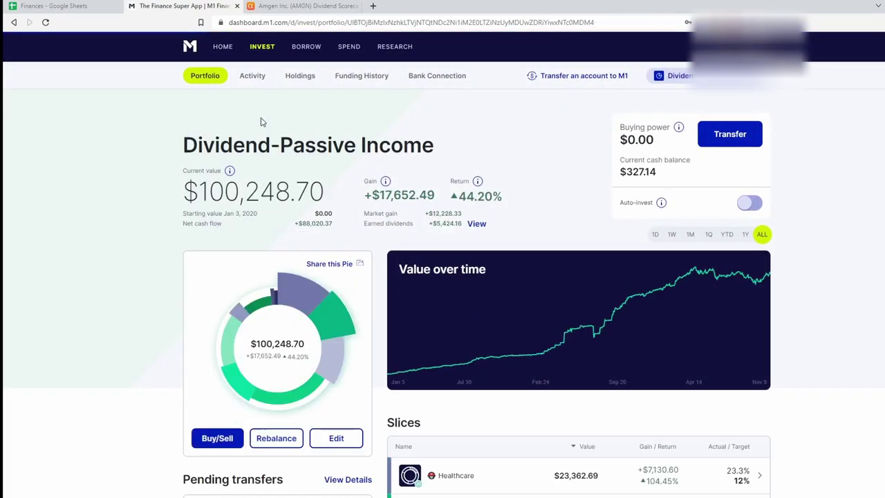